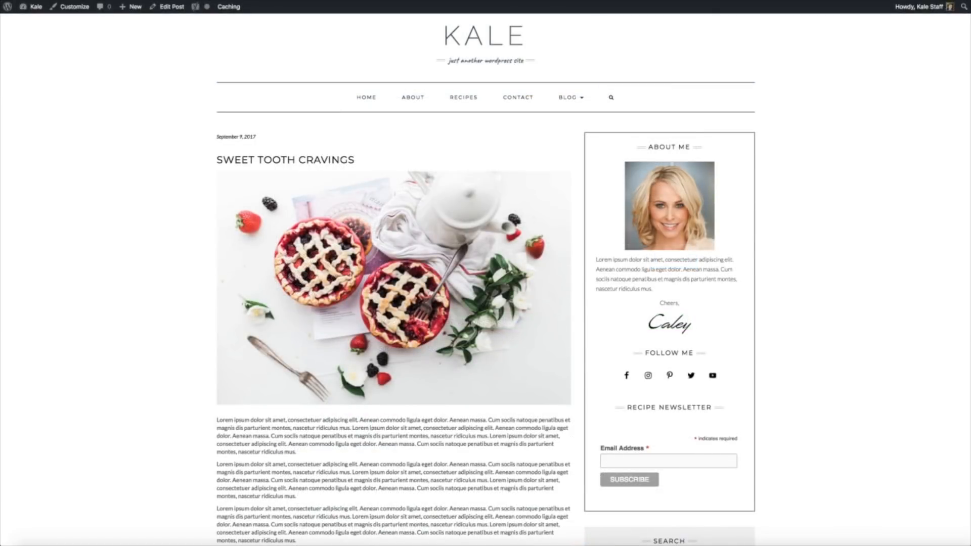
- Open the Sweet Tooth Cravings post for editing
left_click(168, 7)
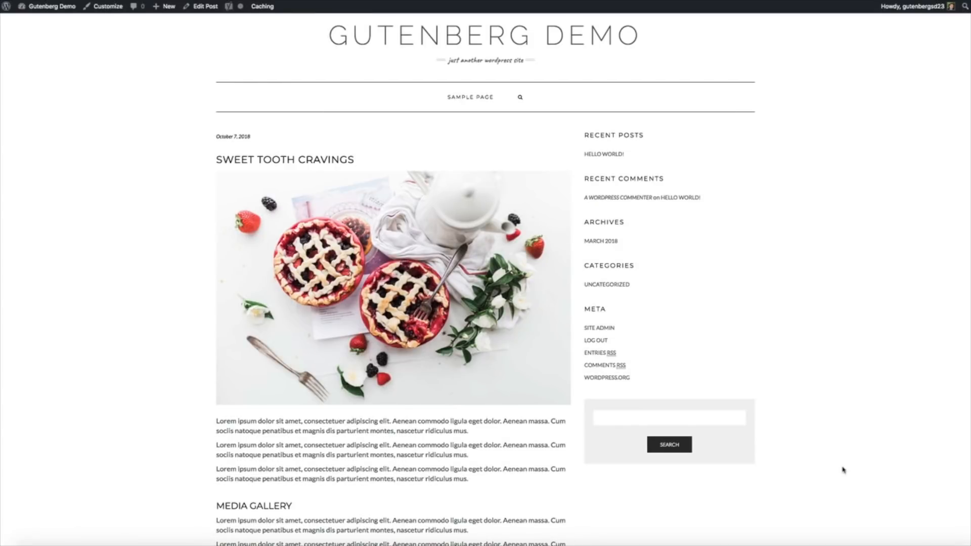
- Review the Sweet Tooth Cravings post from the featured image through the media gallery and play the video in the embedded Instagram post
scroll(843, 471, "down", 3)
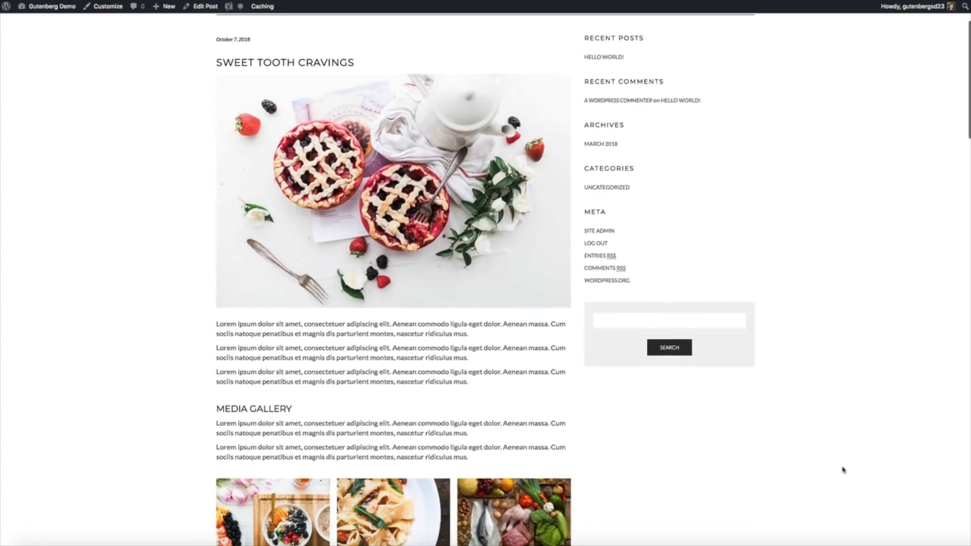
scroll(843, 470, "down", 4)
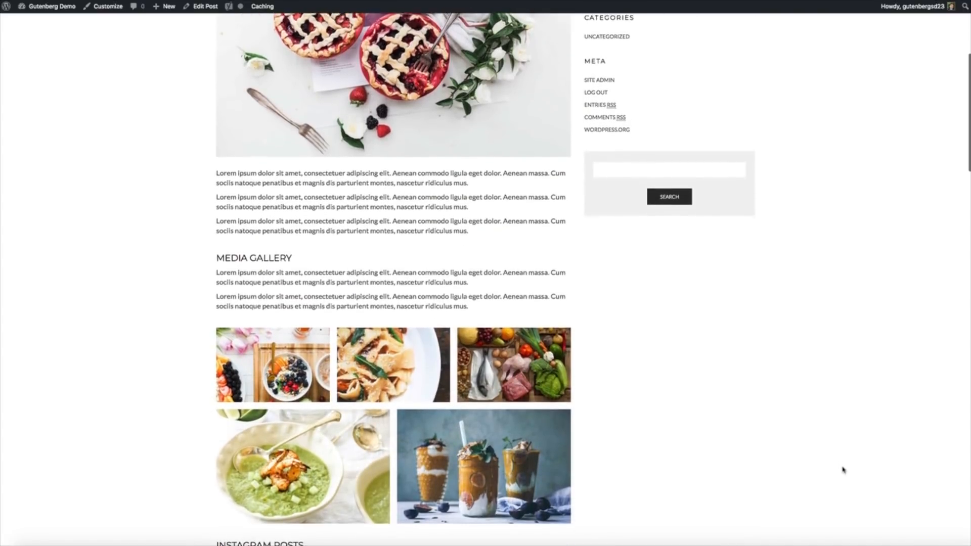
scroll(844, 470, "down", 3)
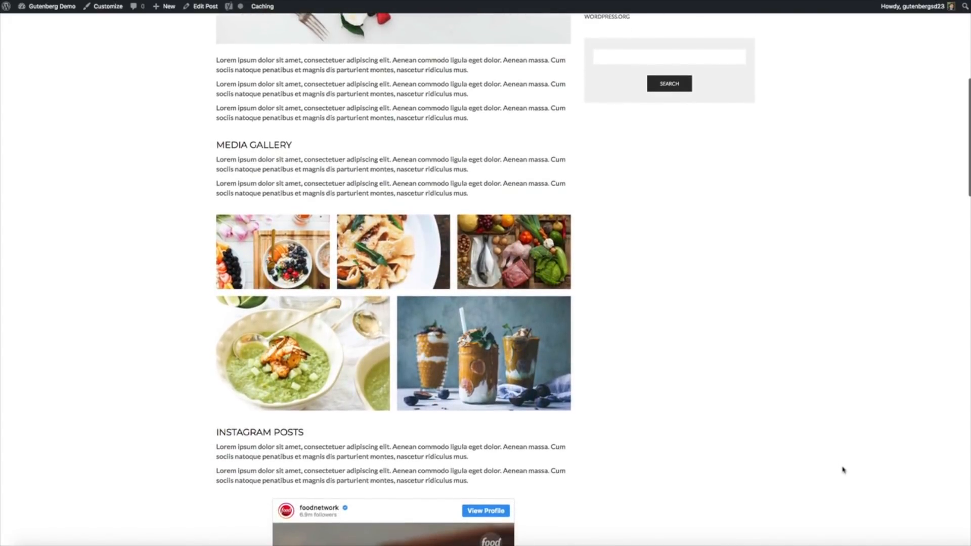
scroll(843, 471, "down", 4)
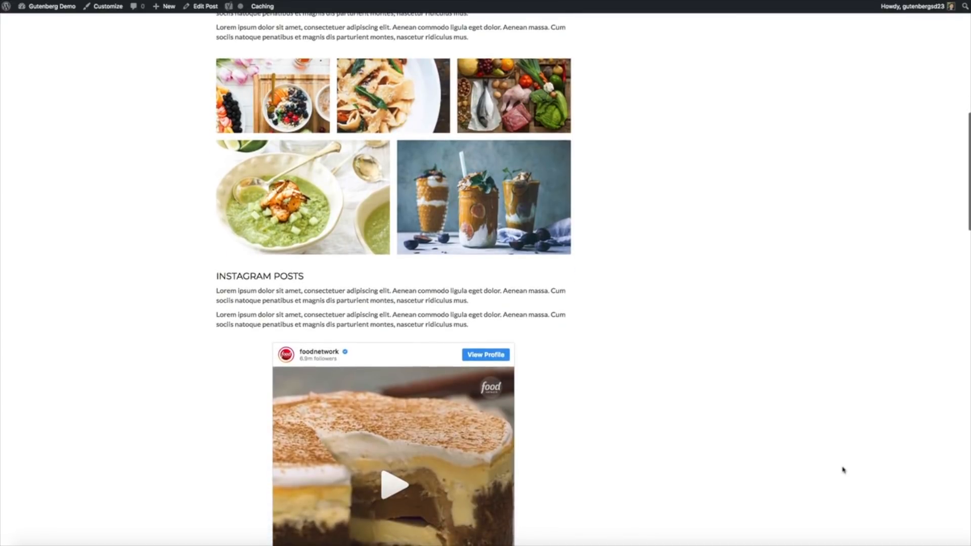
scroll(844, 471, "down", 4)
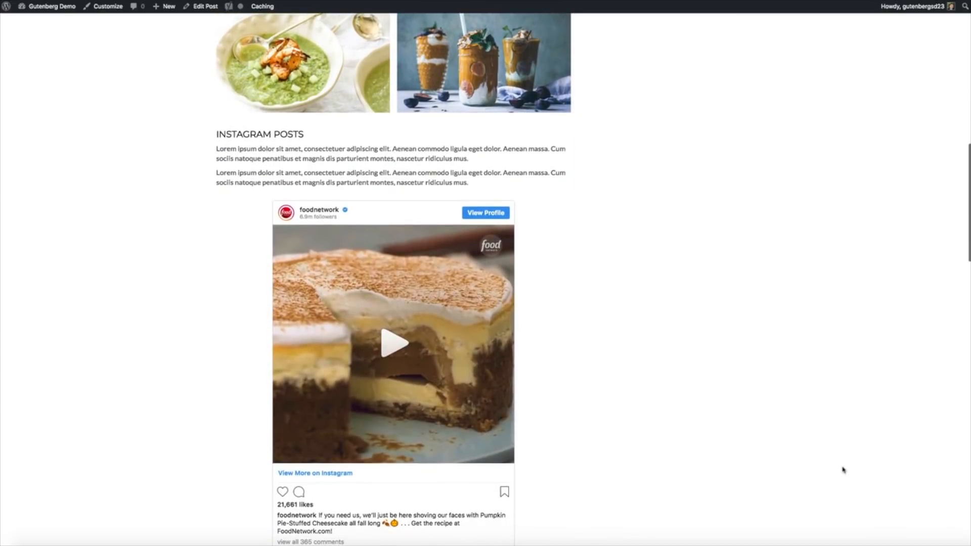
scroll(844, 470, "down", 1)
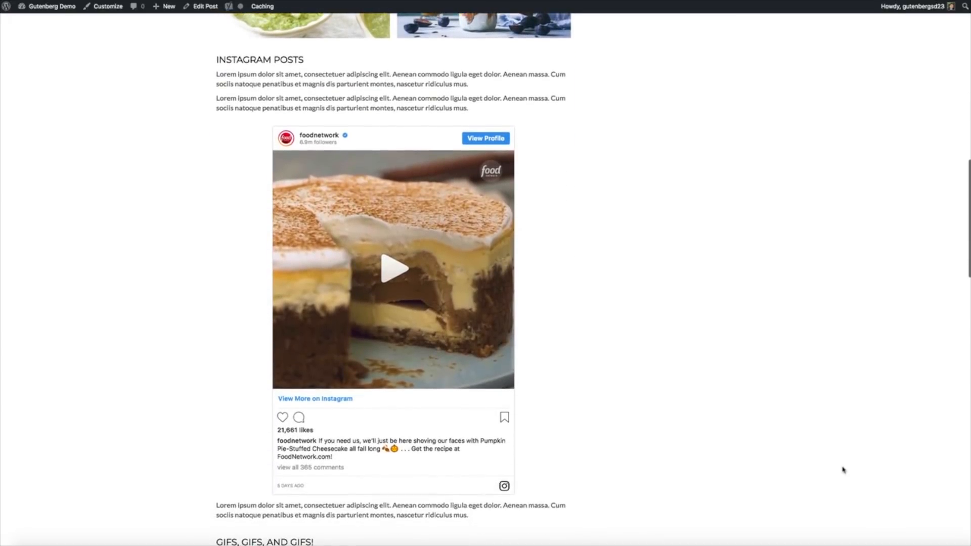
left_click(389, 275)
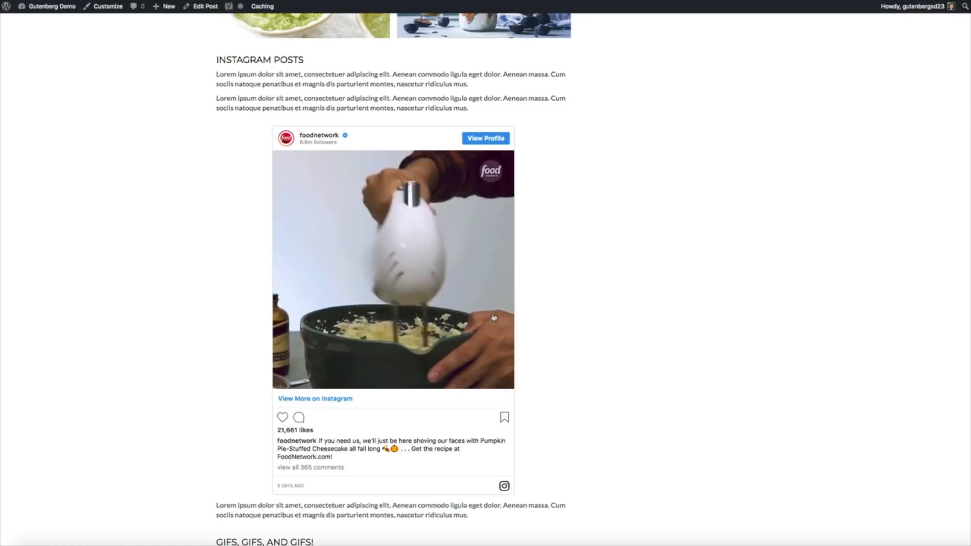
- Look over the GIFs section of the post and play the embedded YouTube cake decorating video
scroll(718, 395, "down", 5)
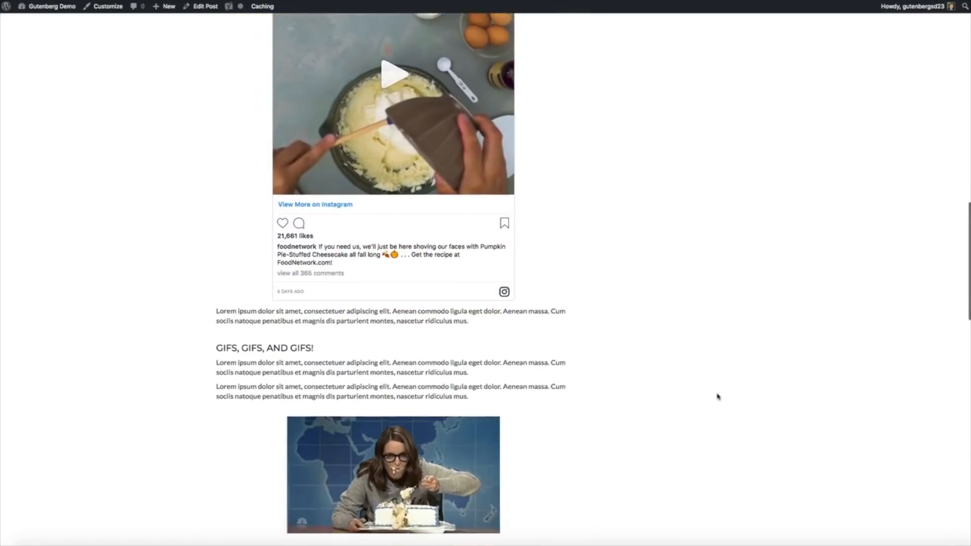
scroll(718, 397, "down", 3)
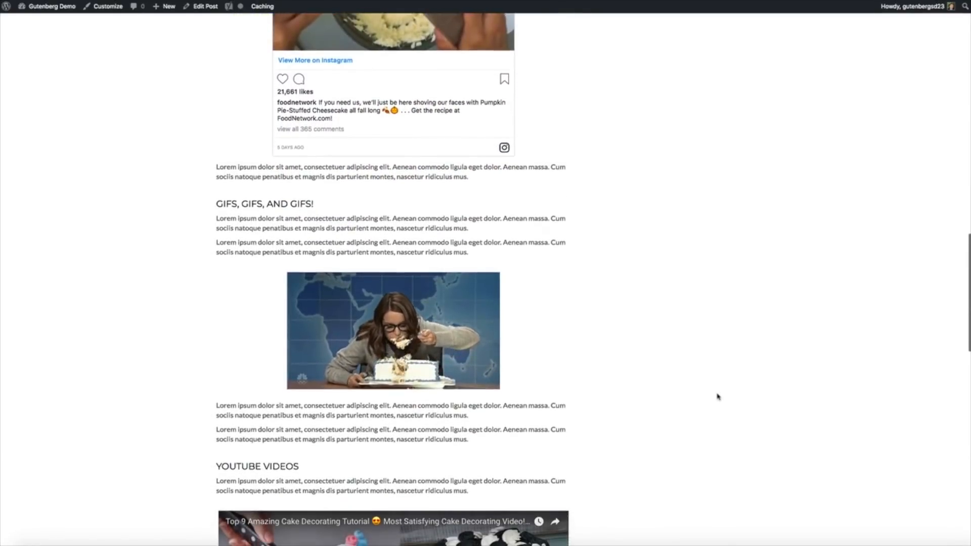
scroll(717, 397, "down", 3)
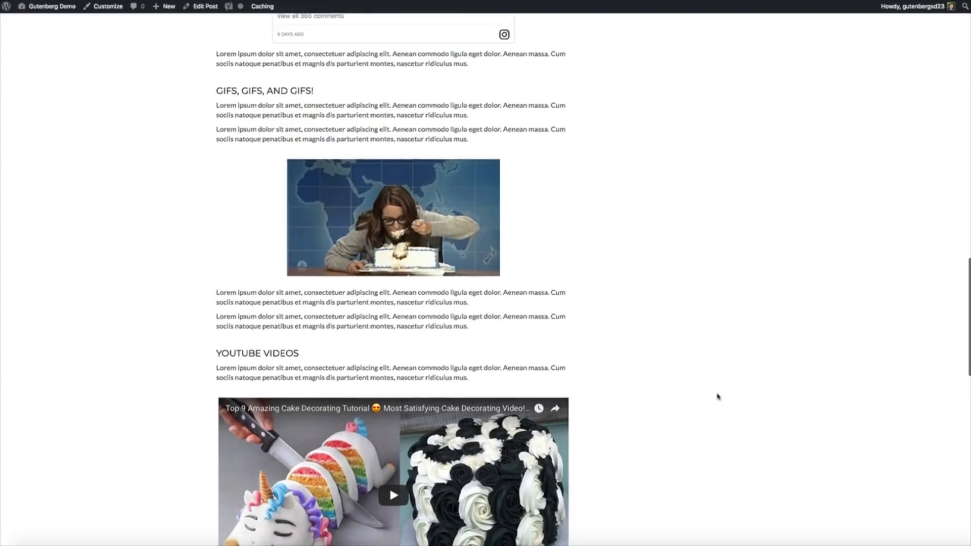
scroll(718, 397, "down", 3)
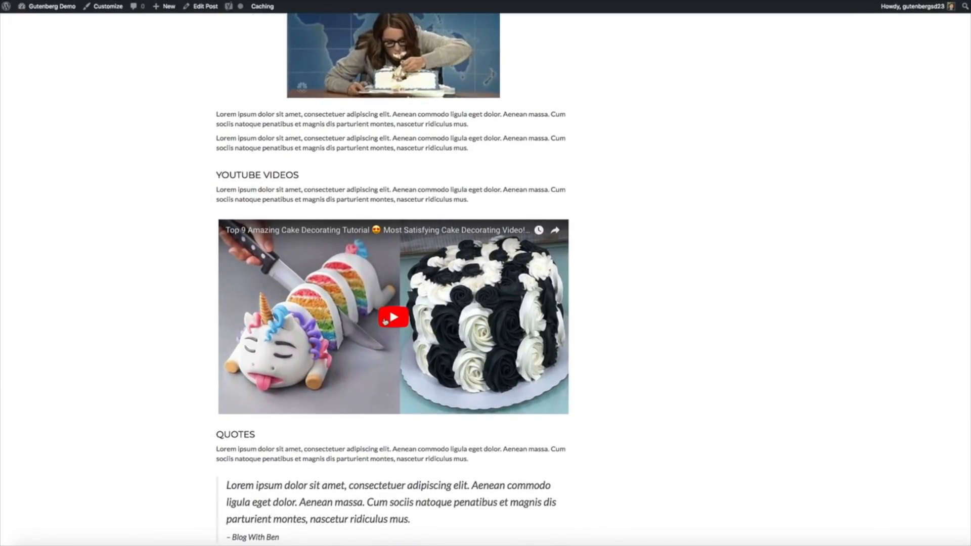
left_click(384, 321)
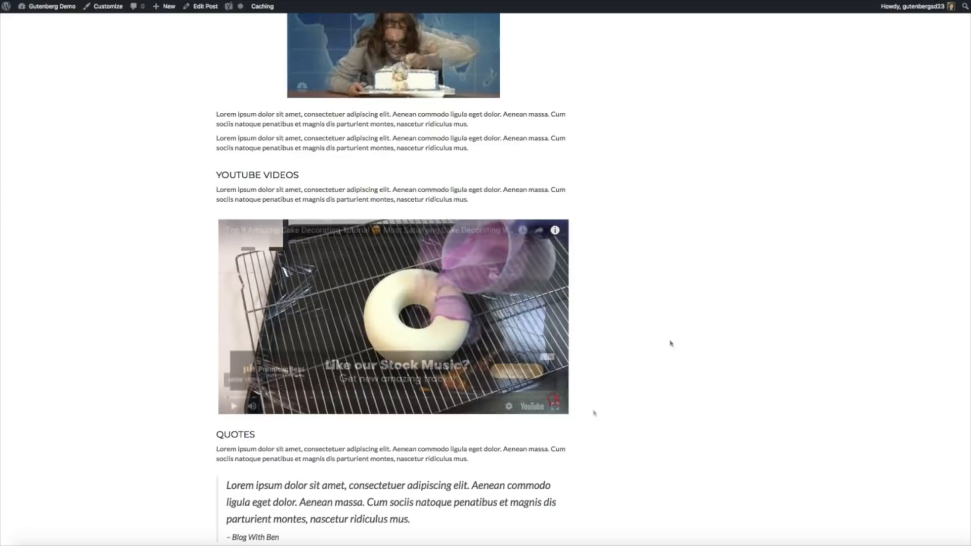
- Examine the post's Quotes section and the Join the Tribe section with its email sign-up form
scroll(600, 415, "down", 3)
scroll(601, 415, "down", 5)
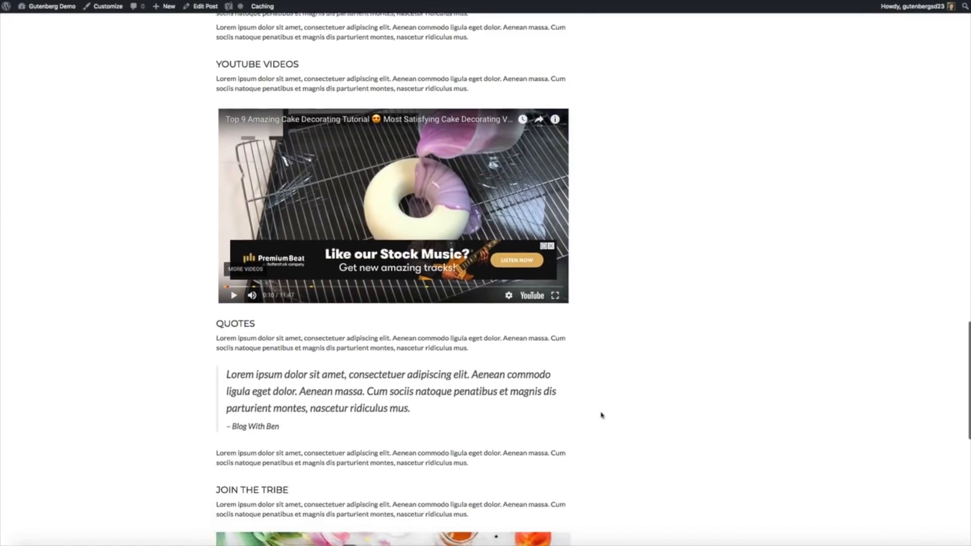
scroll(602, 415, "down", 4)
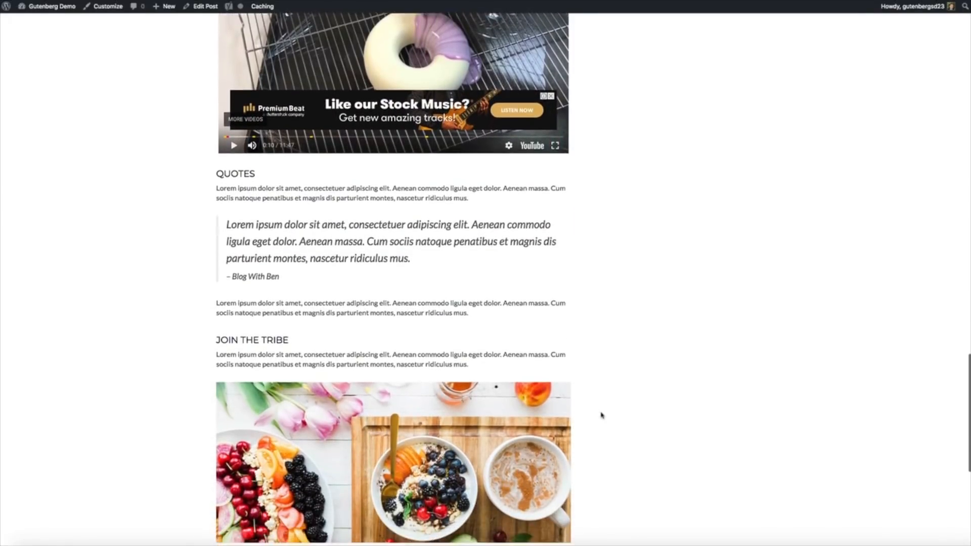
scroll(605, 416, "down", 4)
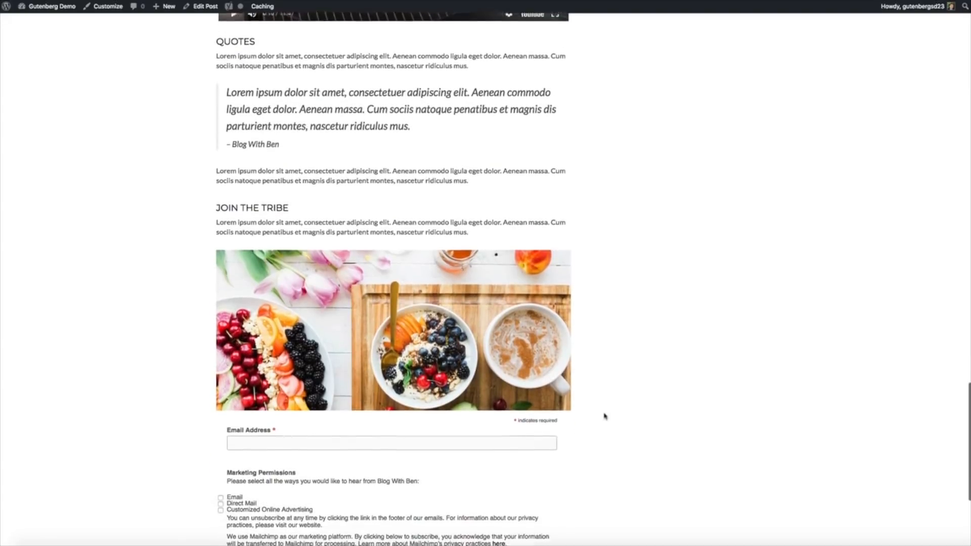
scroll(605, 416, "down", 4)
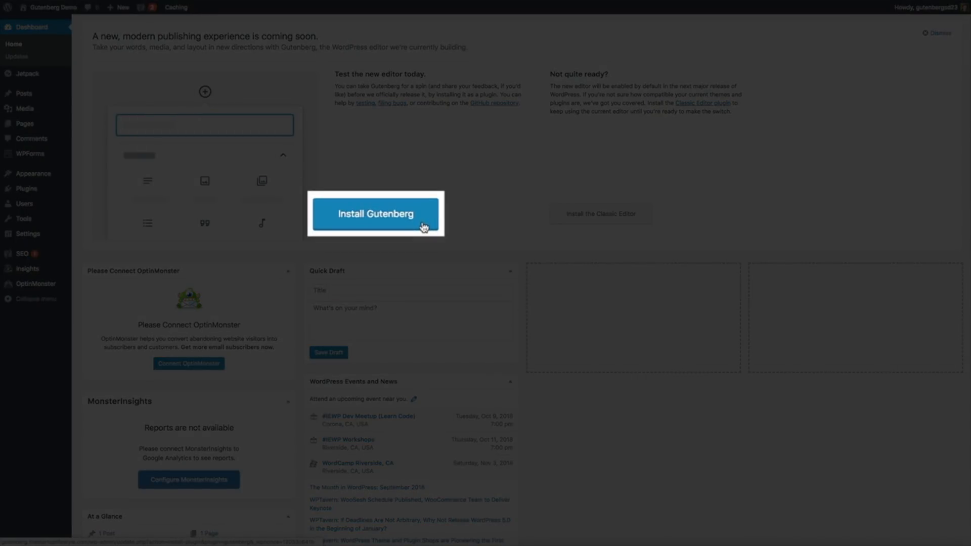
- Install and activate the Gutenberg editor from the dashboard
left_click(408, 223)
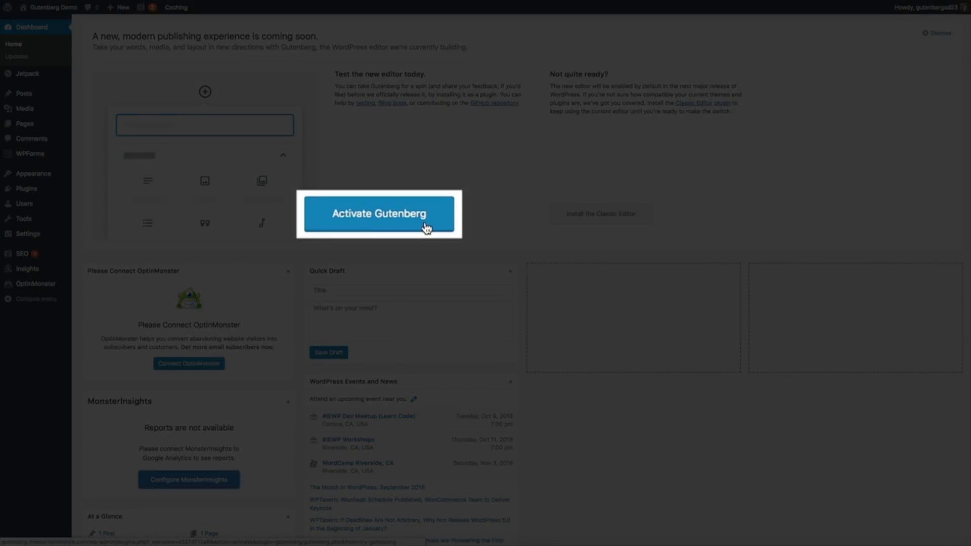
left_click(427, 228)
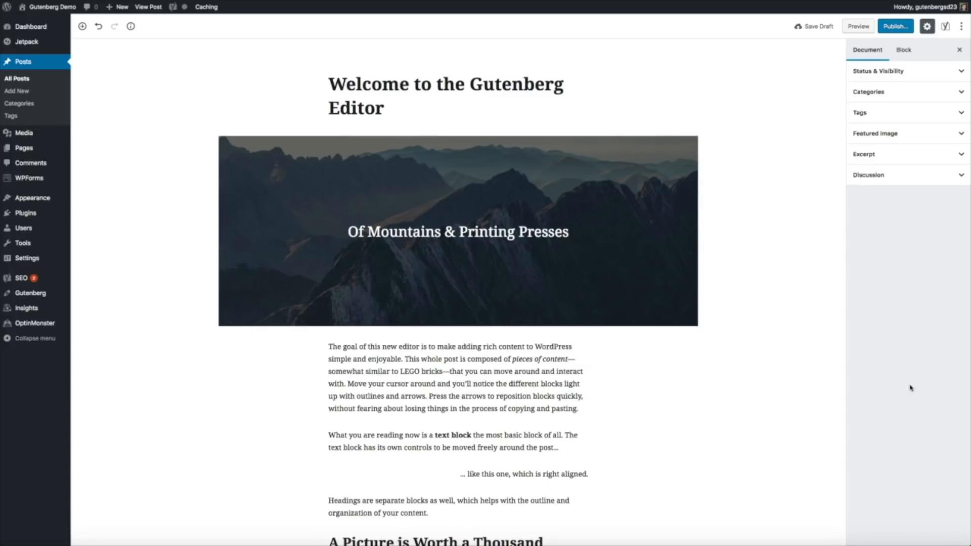
- Look through the Welcome to the Gutenberg Editor demo post from the cover image to the photo gallery and return to its beginning
scroll(755, 398, "down", 6)
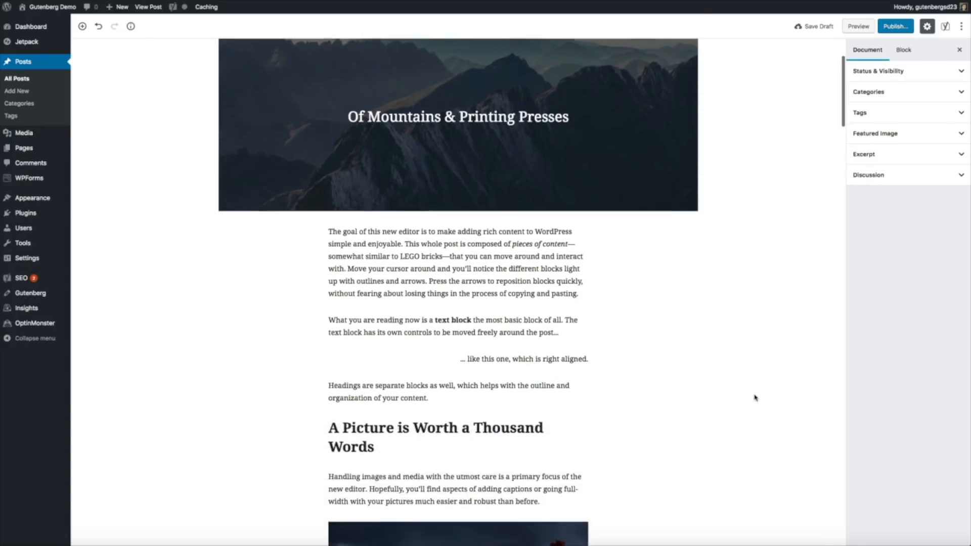
scroll(756, 398, "down", 7)
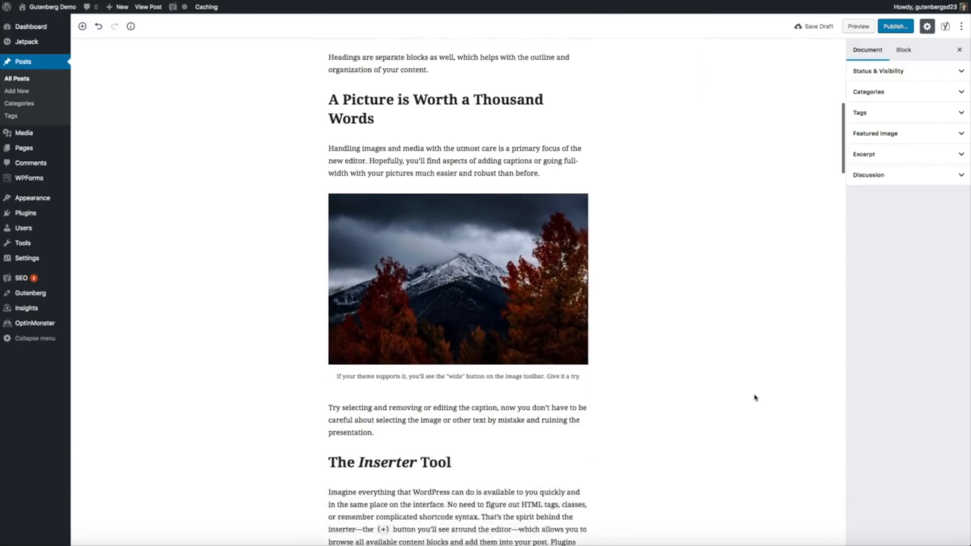
scroll(755, 398, "down", 3)
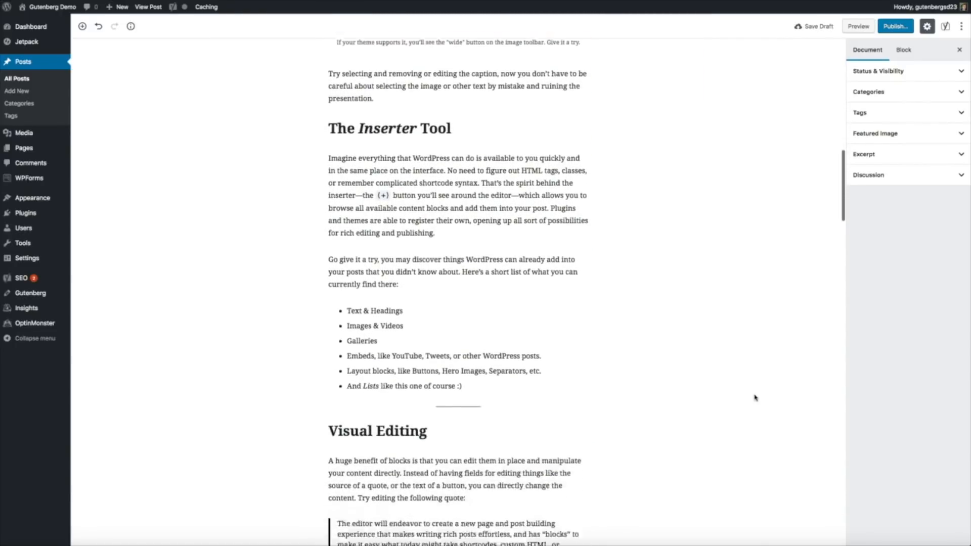
scroll(755, 398, "down", 2)
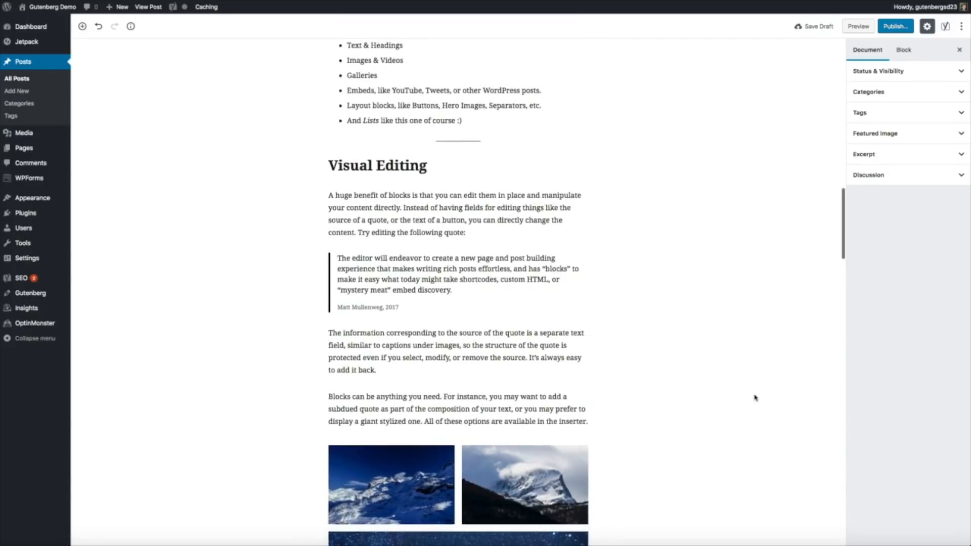
scroll(755, 398, "down", 4)
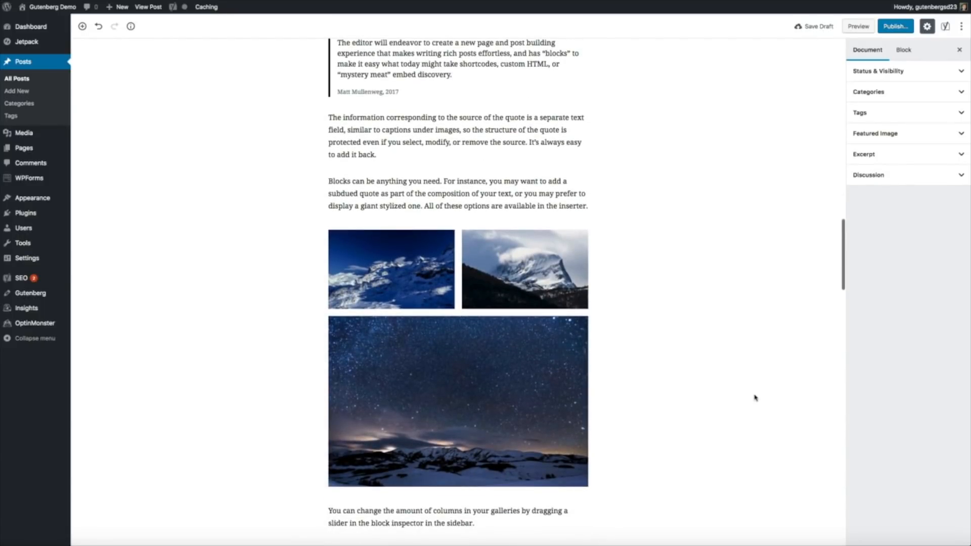
scroll(755, 398, "up", 3)
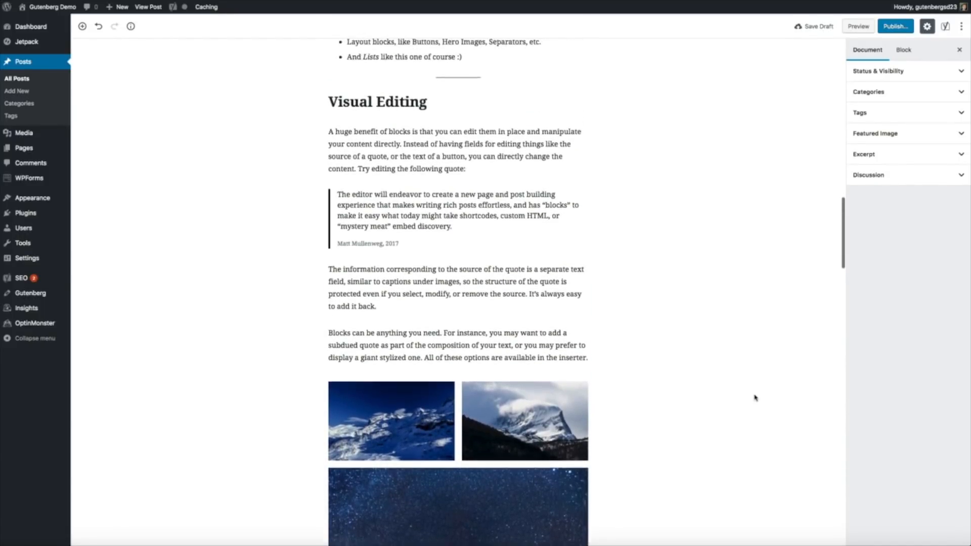
scroll(755, 398, "up", 7)
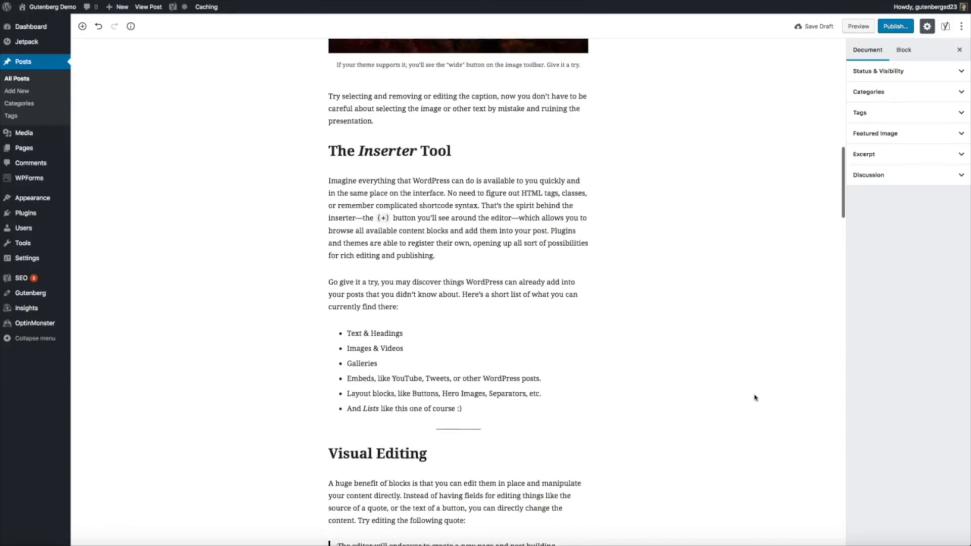
scroll(755, 399, "up", 10)
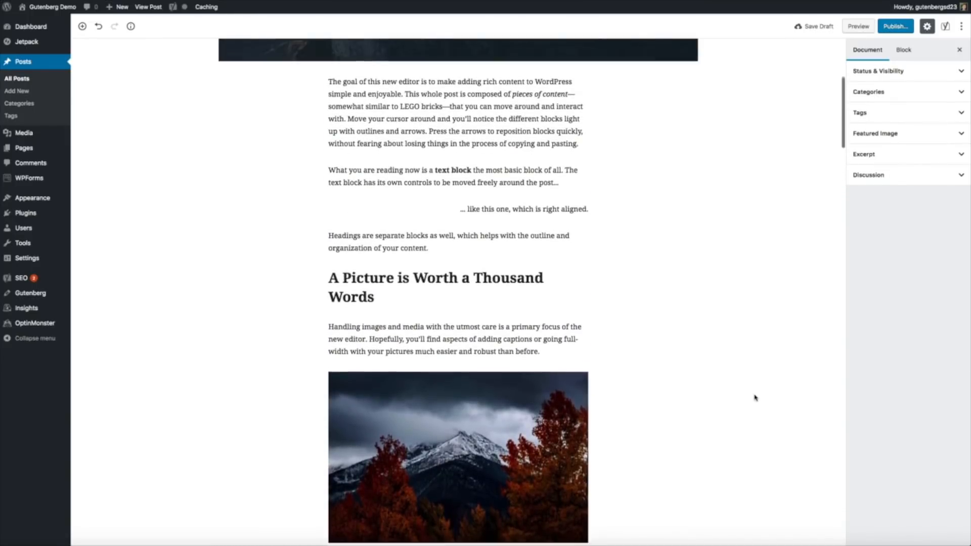
scroll(756, 399, "up", 5)
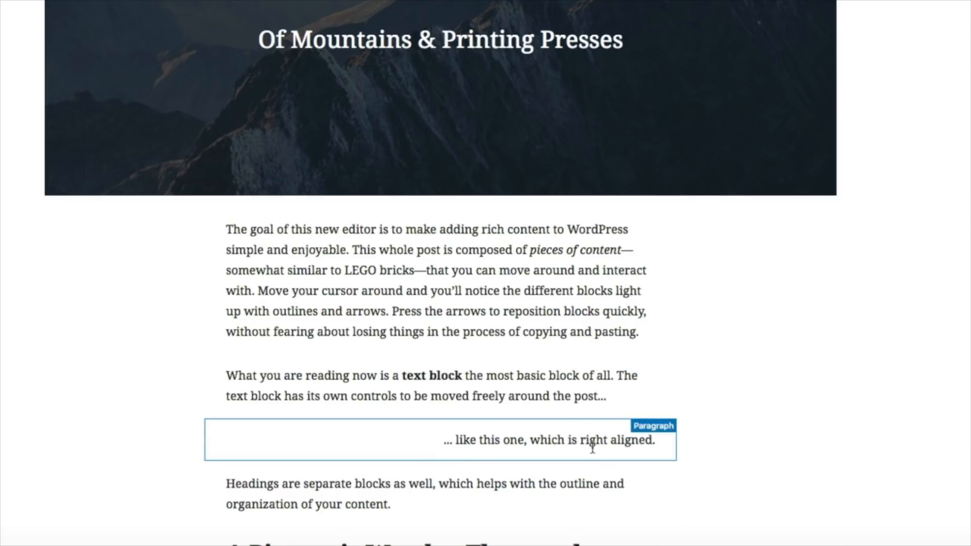
- Examine how the demo post's paragraphs, heading and mountain image are set up as separate blocks
scroll(591, 449, "down", 4)
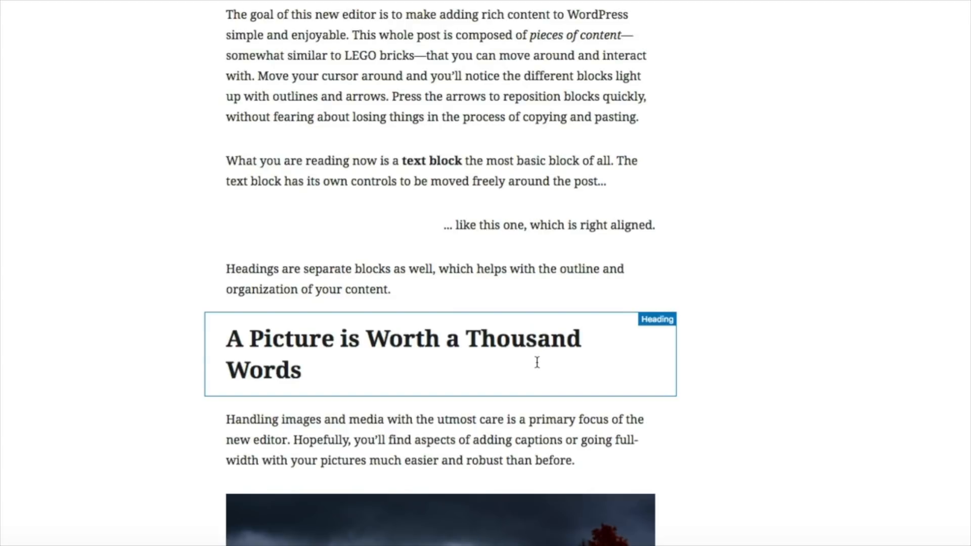
scroll(537, 363, "down", 7)
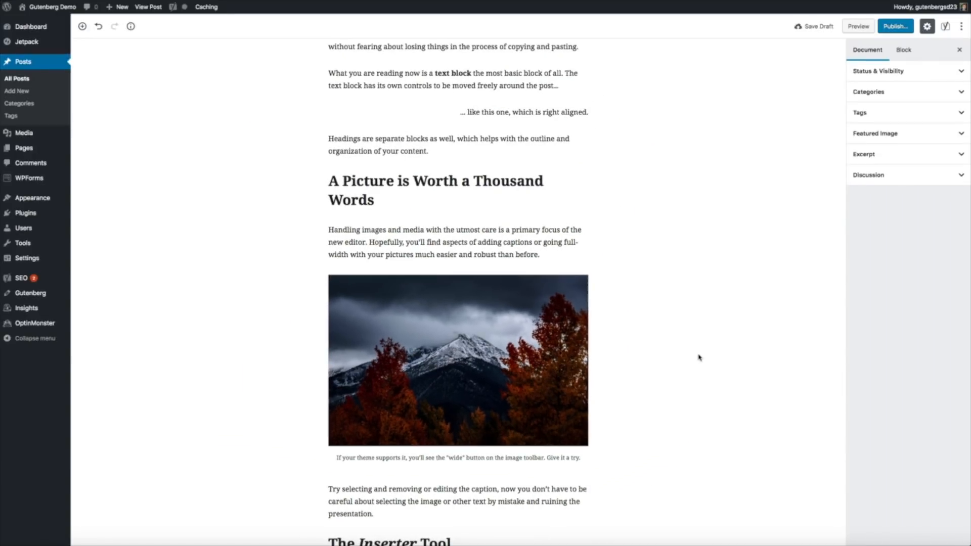
scroll(699, 358, "up", 7)
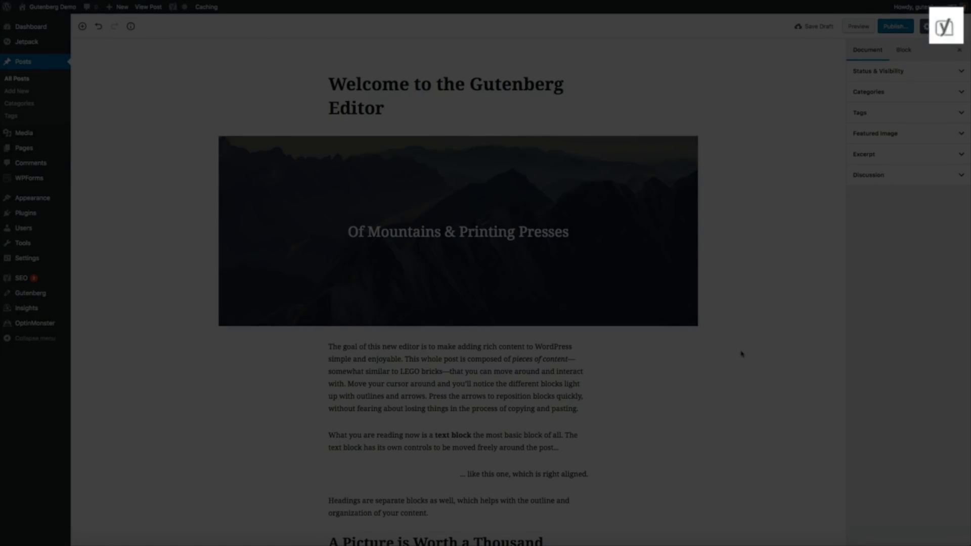
- View the demo post's Yoast SEO snippet preview and close it without changes
left_click(946, 28)
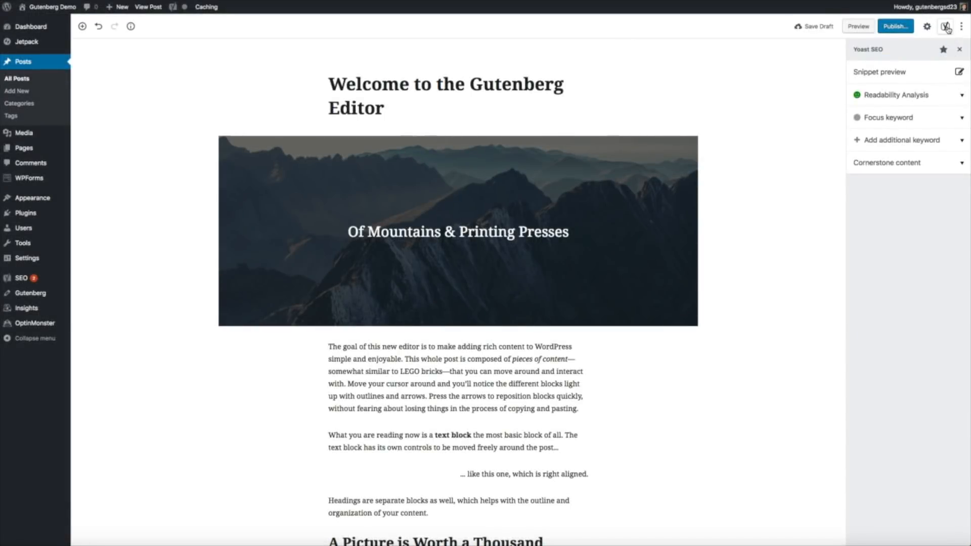
left_click(944, 73)
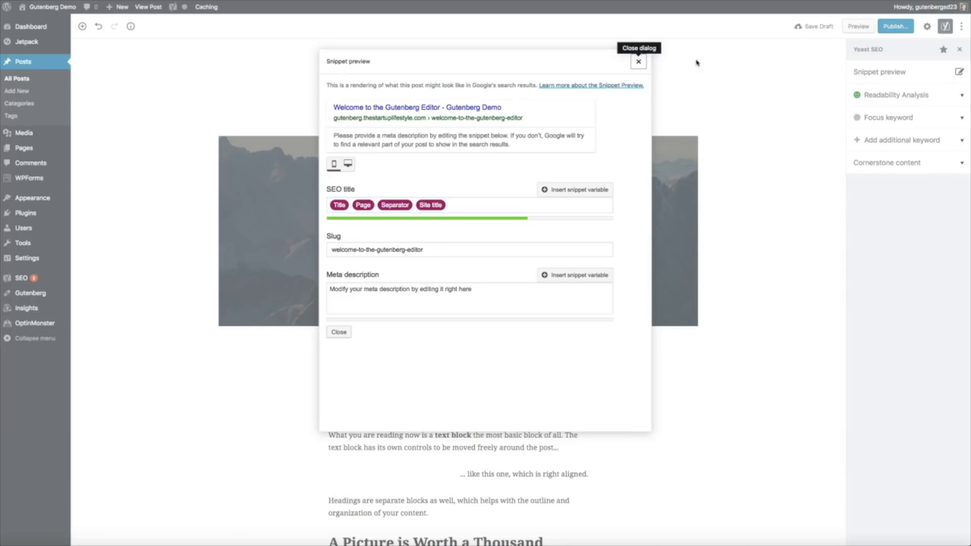
left_click(639, 61)
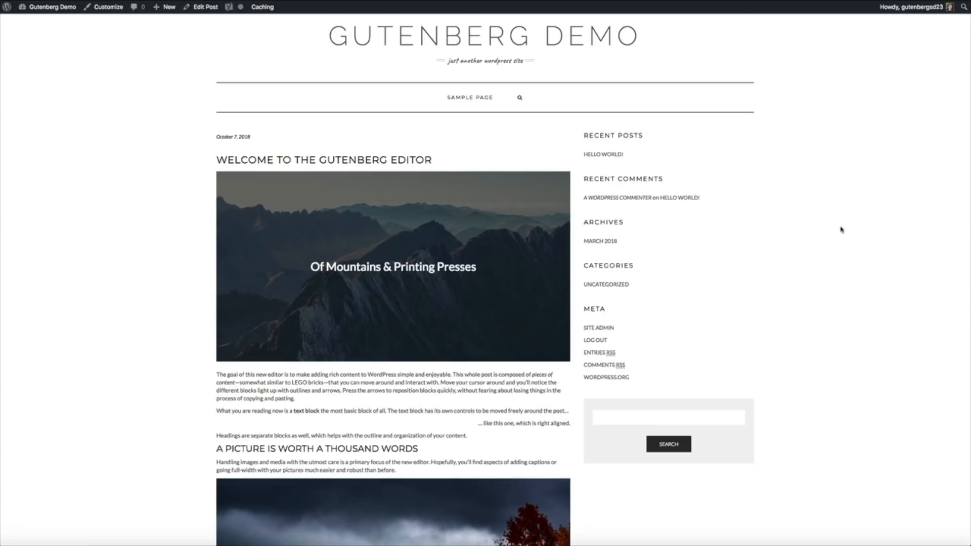
- Look through the demo post's front-end preview from the cover image to the photo gallery
scroll(846, 232, "down", 5)
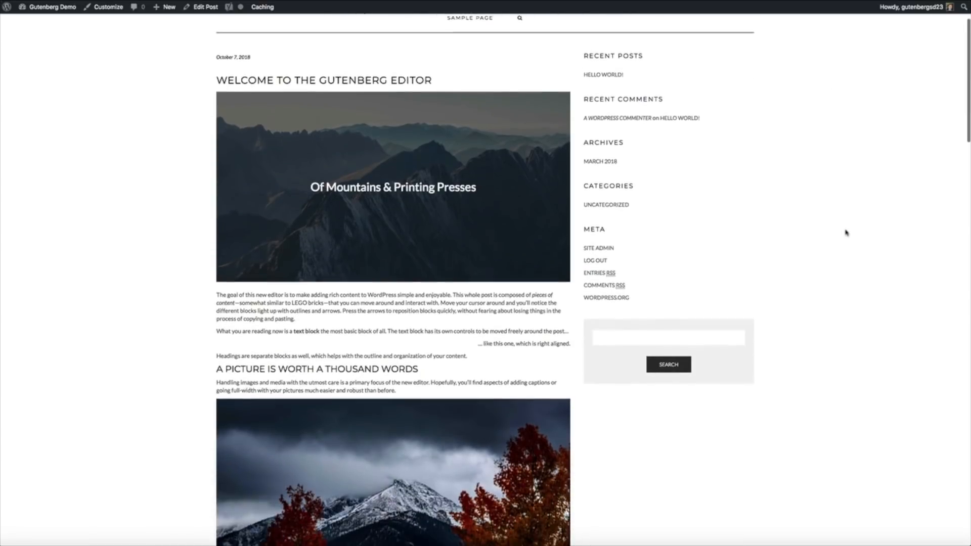
scroll(847, 233, "down", 10)
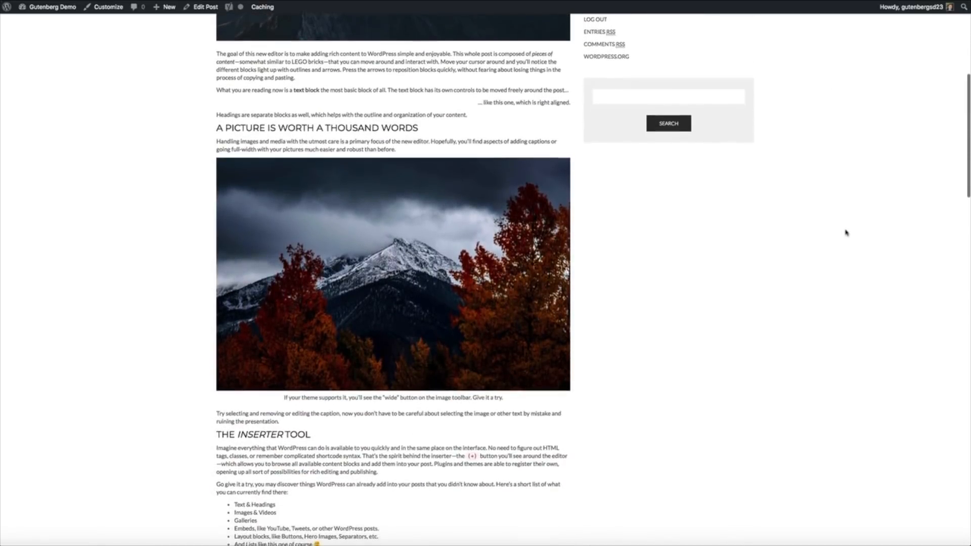
scroll(847, 233, "down", 7)
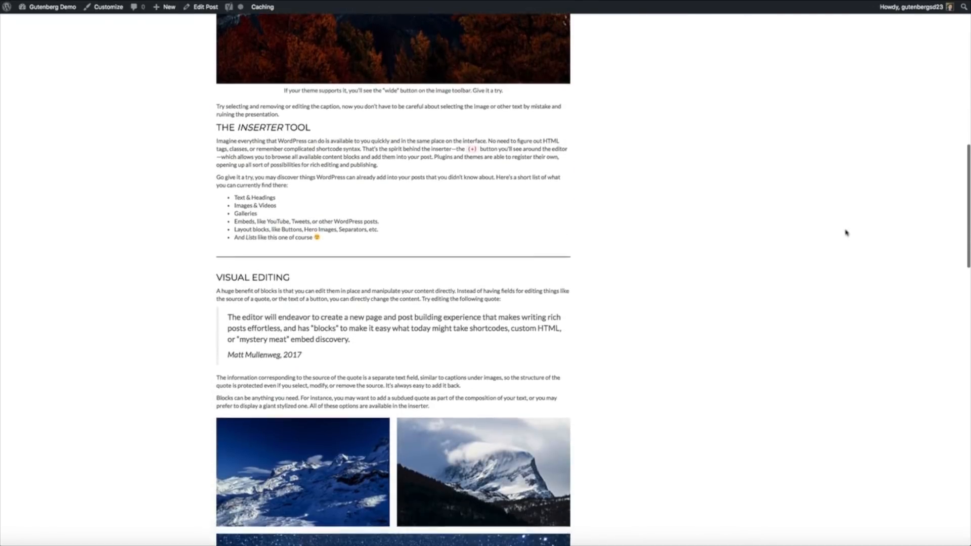
scroll(846, 233, "down", 10)
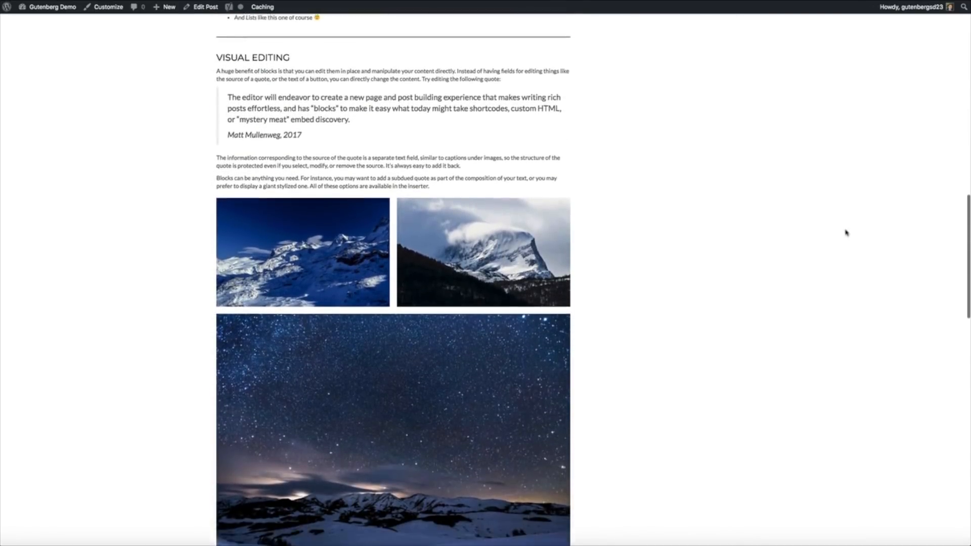
scroll(846, 233, "down", 6)
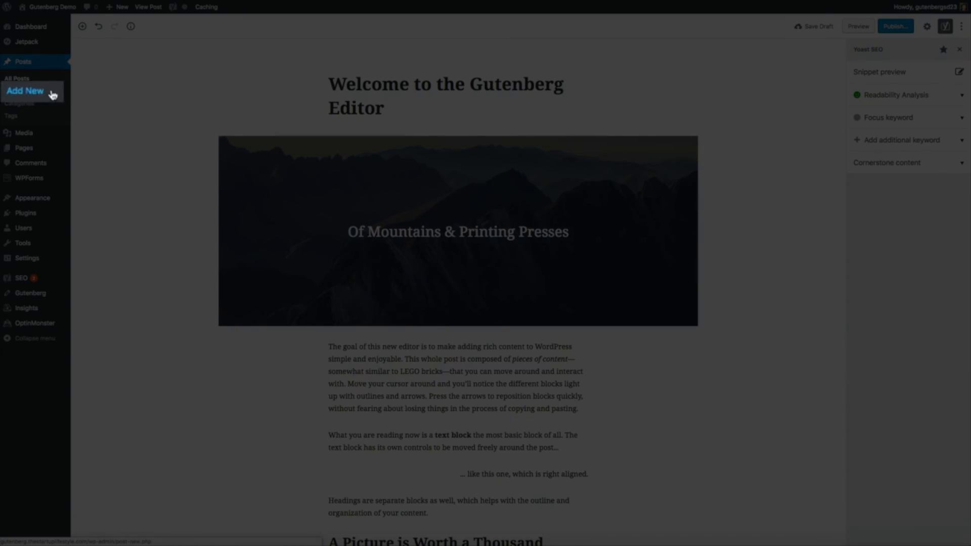
- Create a new post with the title SWEET TOOTH CRAVINGS
left_click(51, 94)
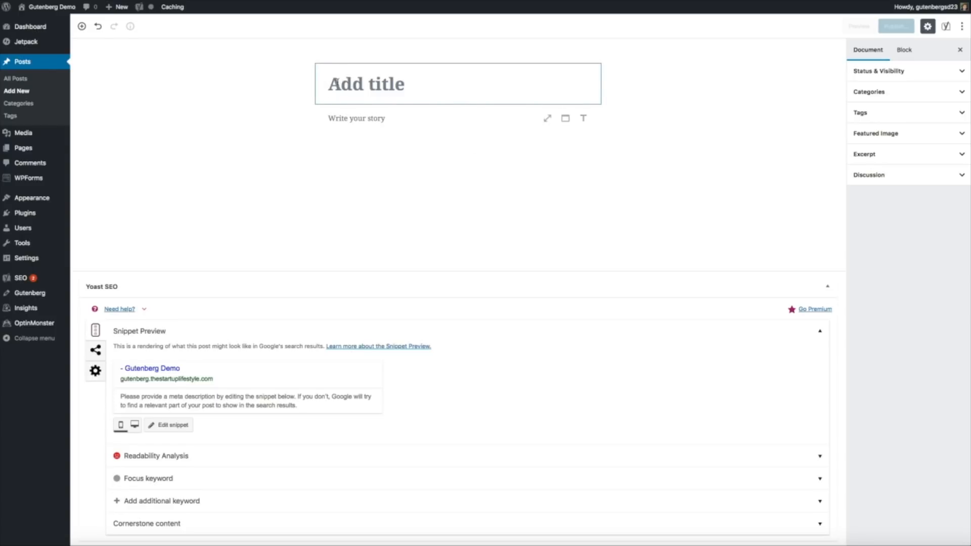
left_click(335, 84)
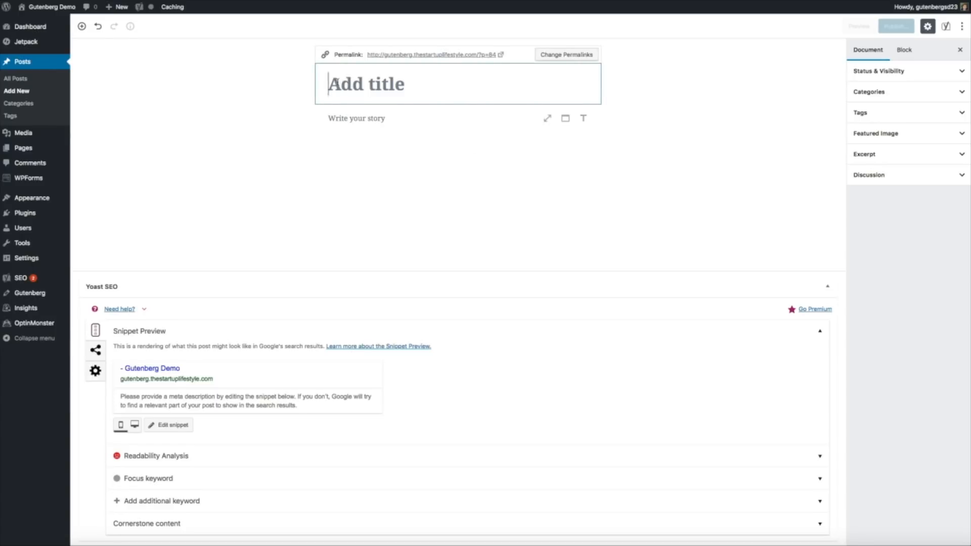
type("SWEET TOOTH CRAVINGS")
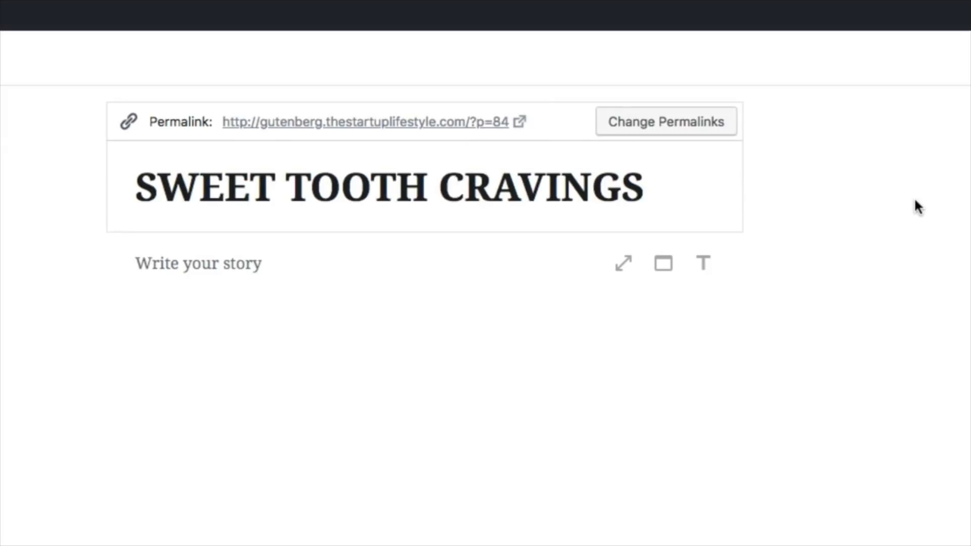
- Save the new post as a draft and display the permalink above its title
left_click(674, 129)
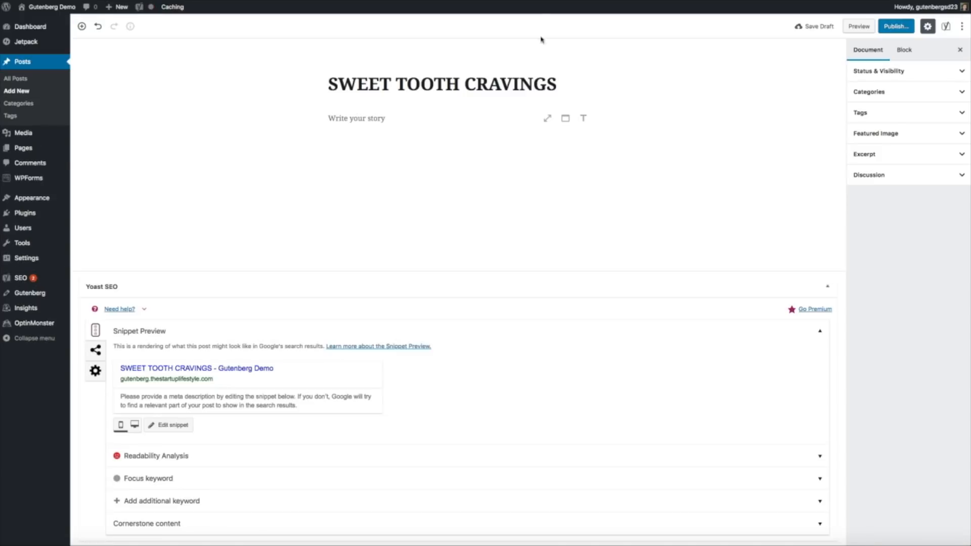
left_click(571, 86)
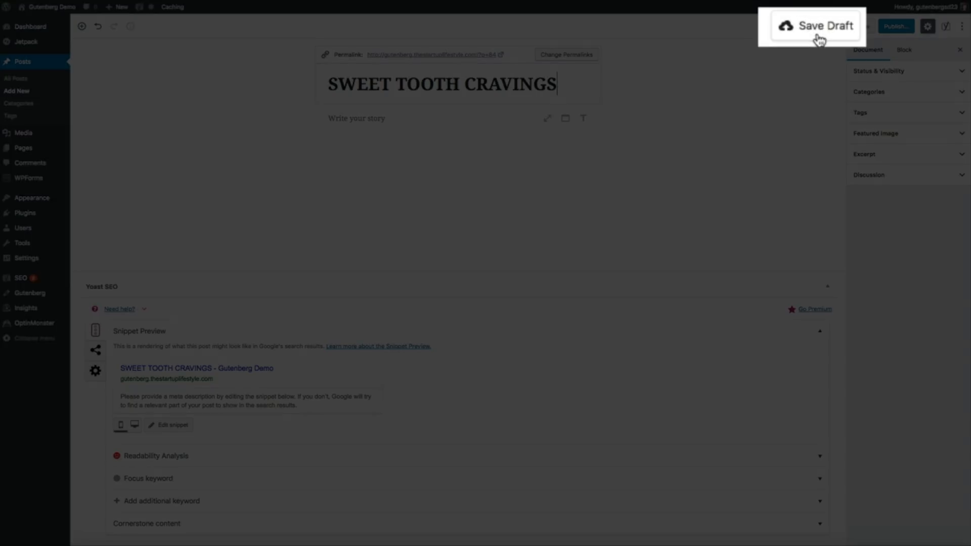
left_click(820, 39)
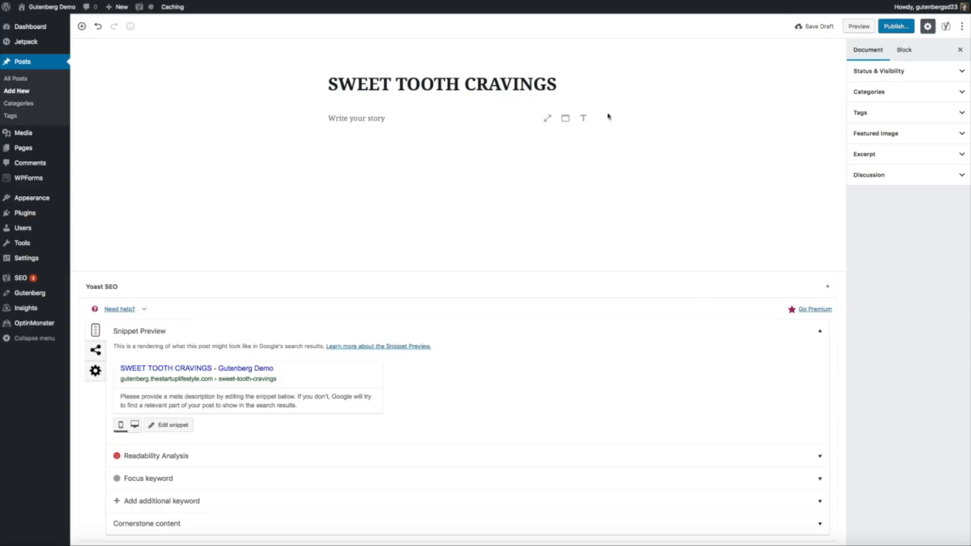
left_click(569, 85)
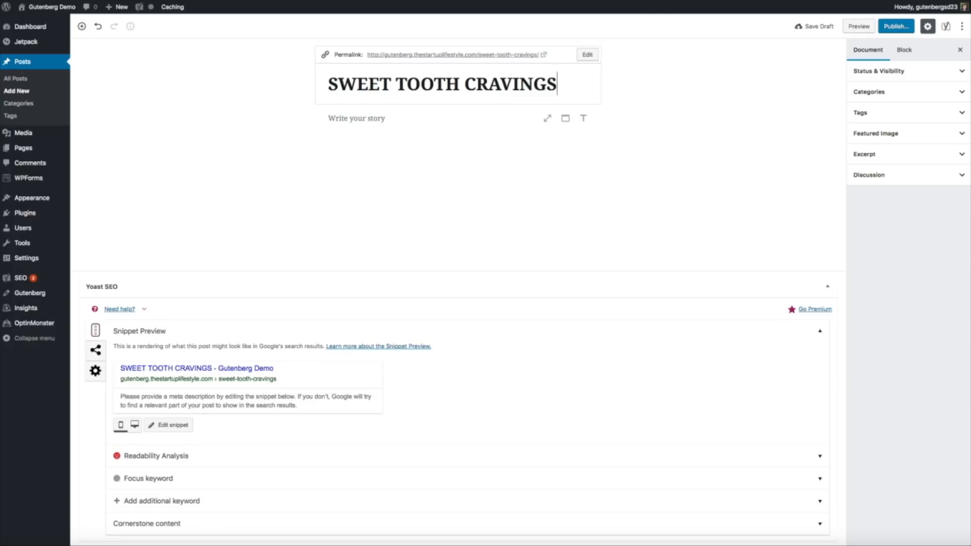
- Fill the post body with three identical placeholder paragraphs beginning "Lorem ipsum dolor sit amet, consectetuer adipiscing elit" and preview the post
left_click(362, 121)
type("Lorem ipsum dolor sit amet, consectetuer adipiscing elit. Aenean commodo ligula eget dolor. Aenean massa. Cum sociis natoque penatibus et magnis dis parturient montes, nascetur ridiculus mus.")
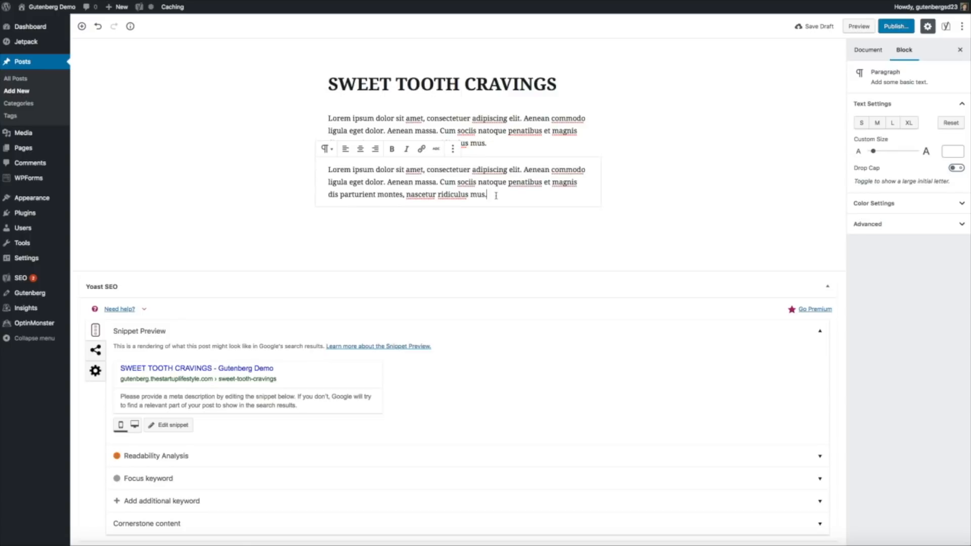
key("Return")
type("Lorem ipsum dolor sit amet, consectetuer adipiscing elit. Aenean commodo ligula eget dolor. Aenean massa. Cum sociis natoque penatibus et magnis dis parturient montes, nascetur ridiculus mus.")
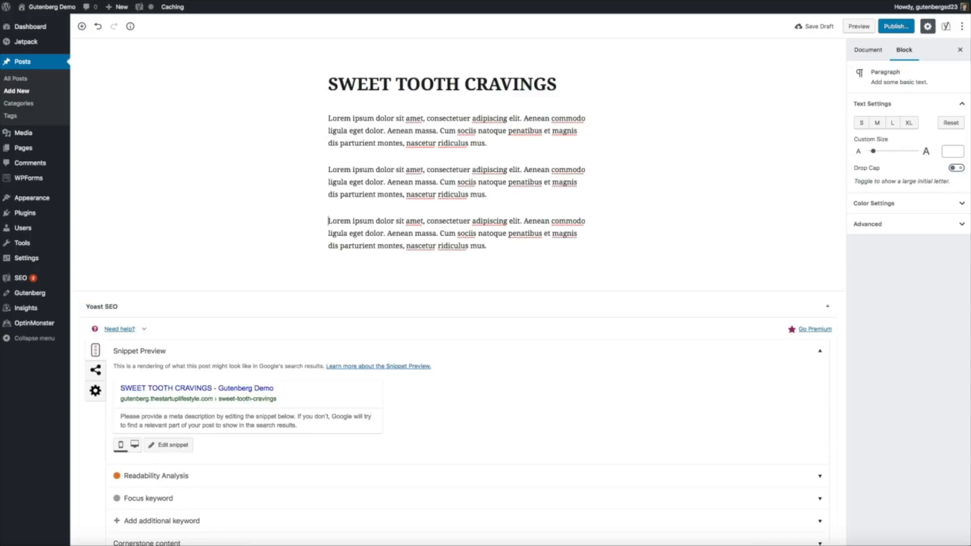
left_click(501, 246)
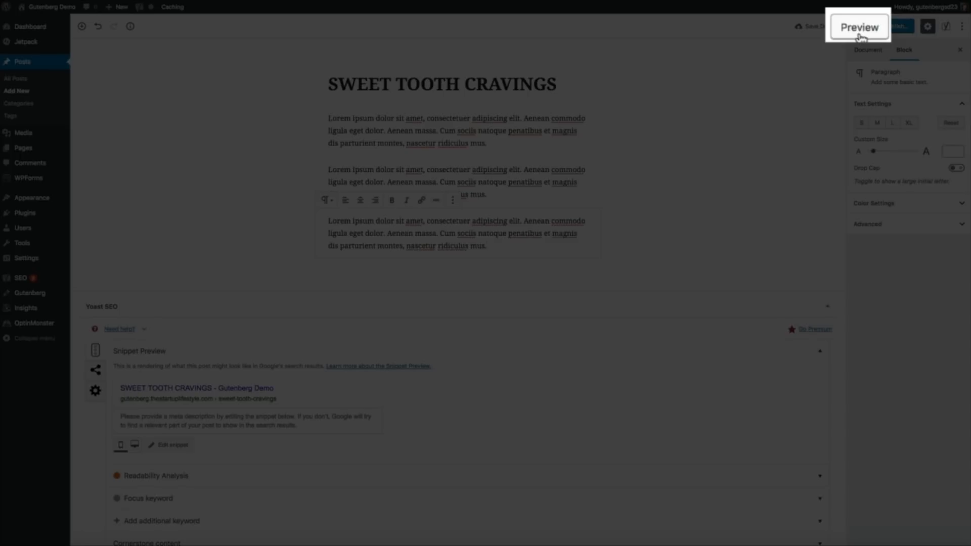
left_click(860, 36)
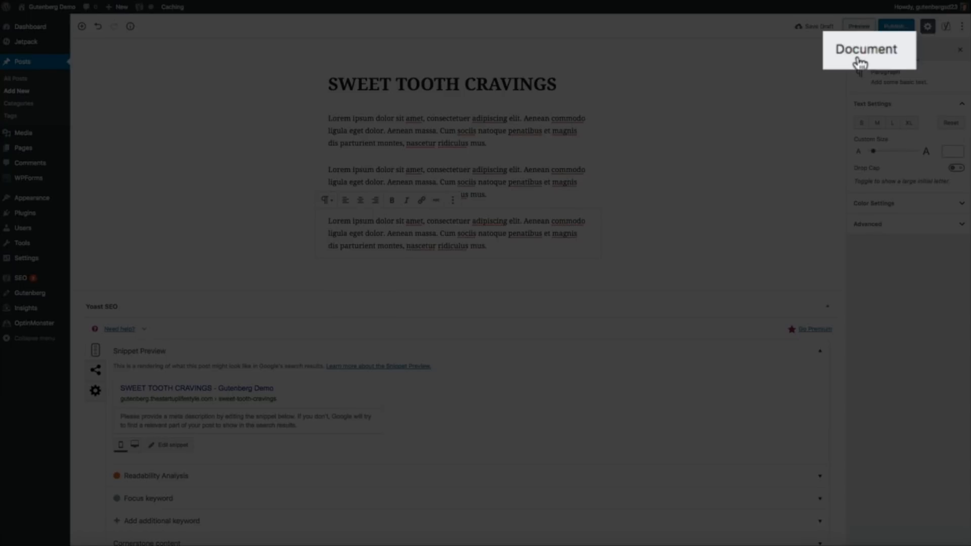
- Set the berry pie picture kale-blog-7-min-1.jpg from the Media Library as the post's featured image
left_click(860, 63)
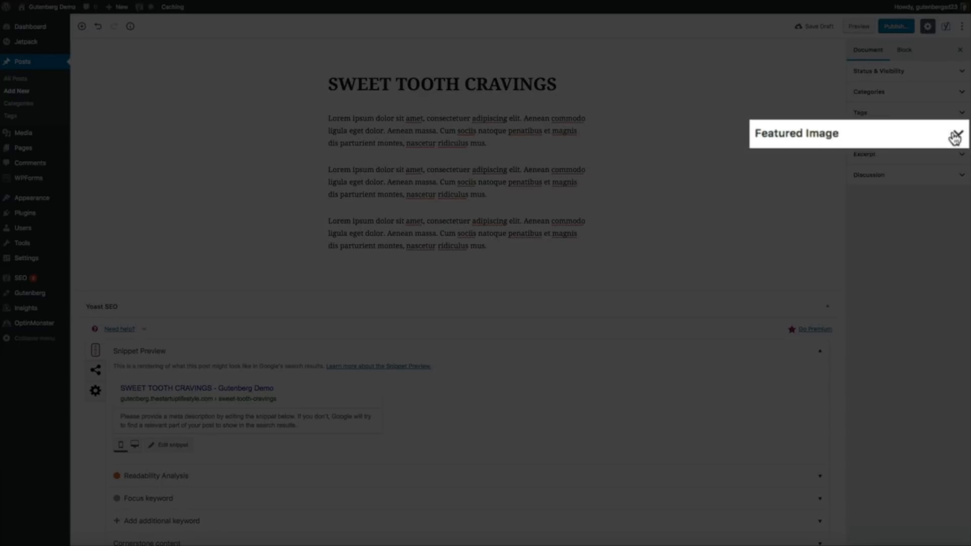
left_click(955, 137)
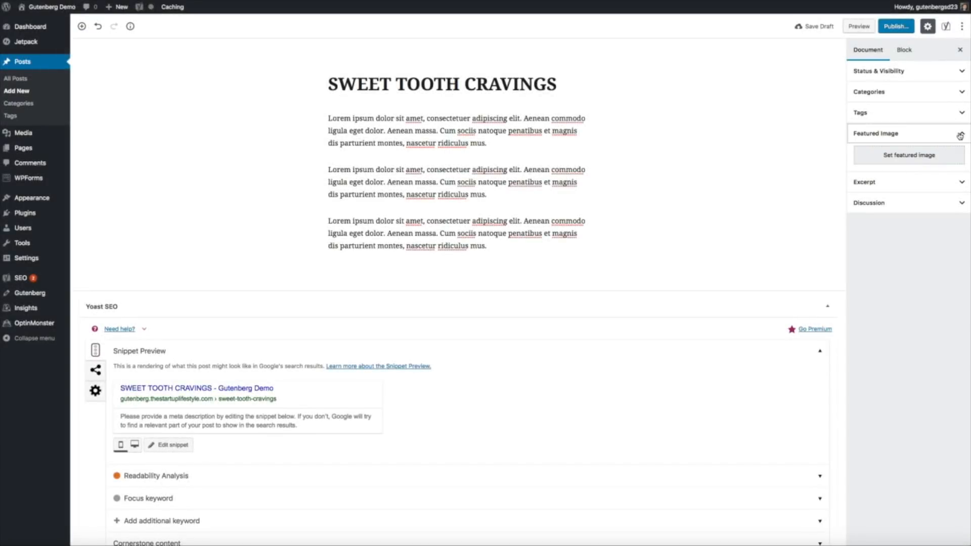
left_click(944, 160)
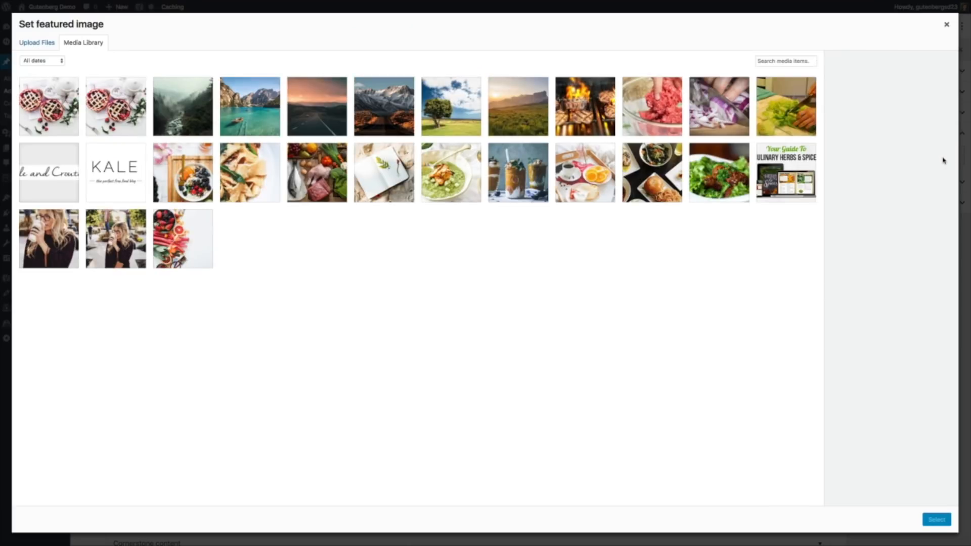
left_click(55, 106)
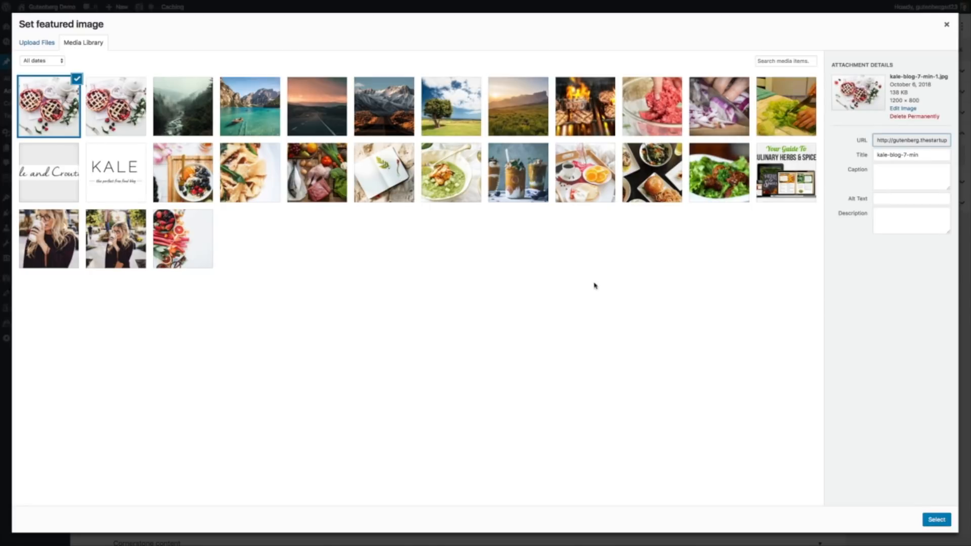
left_click(938, 521)
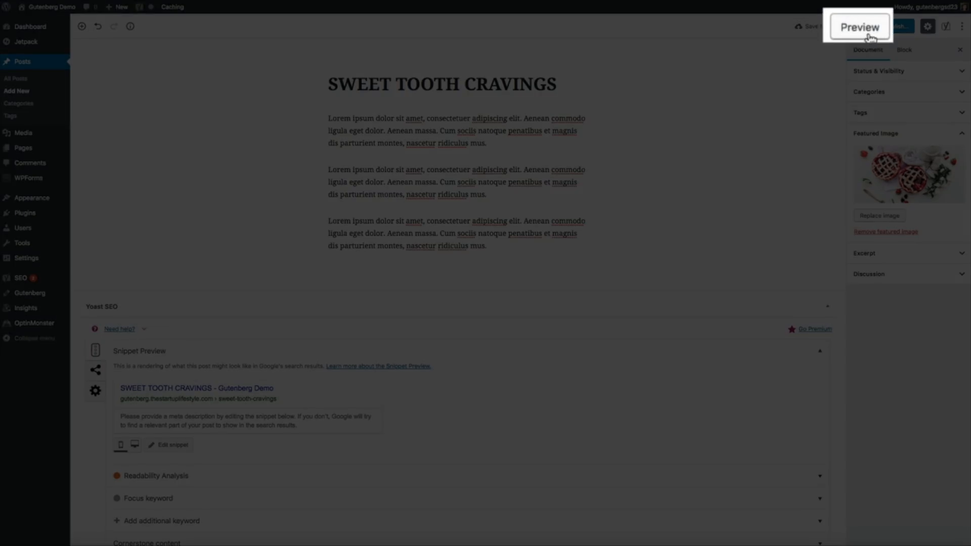
- Save the draft with its featured image, preview the post on the site and return to the editor
left_click(869, 36)
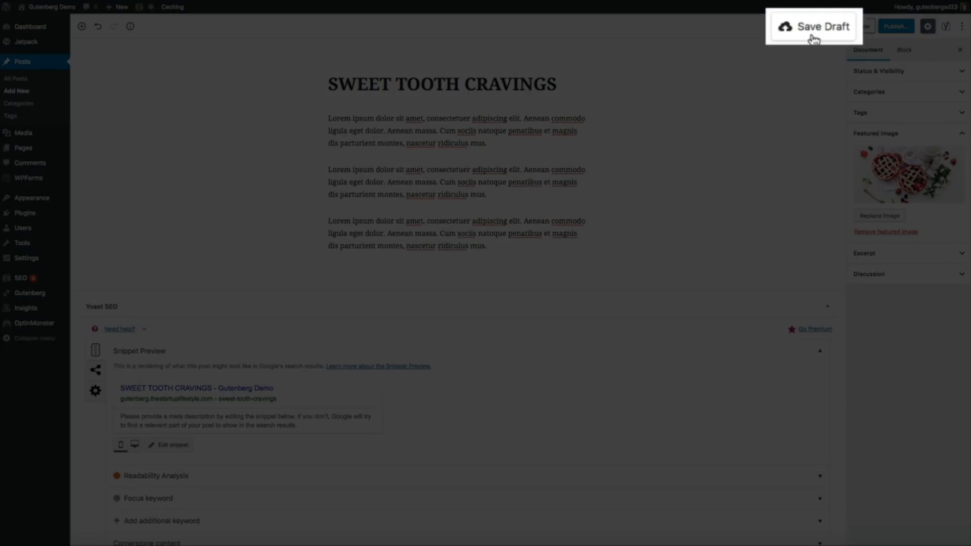
left_click(813, 37)
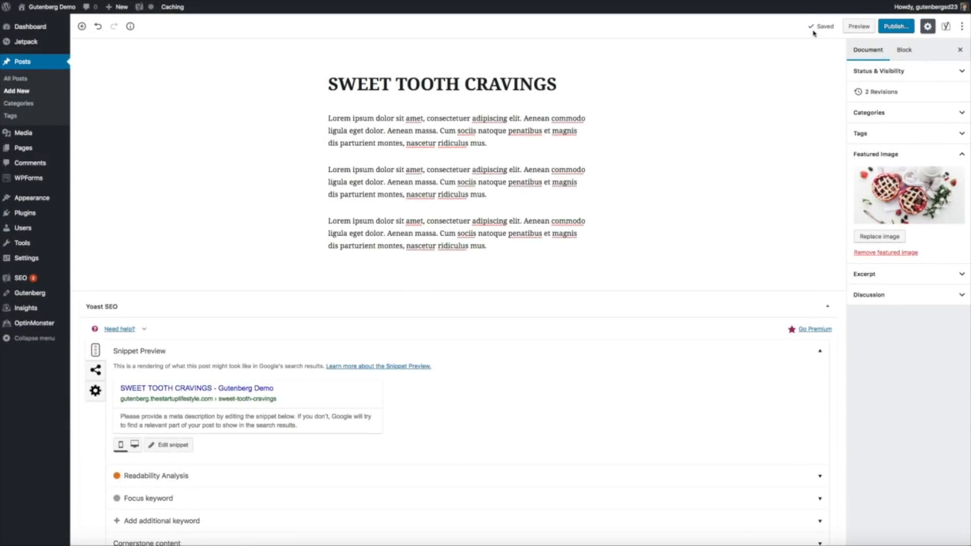
left_click(859, 27)
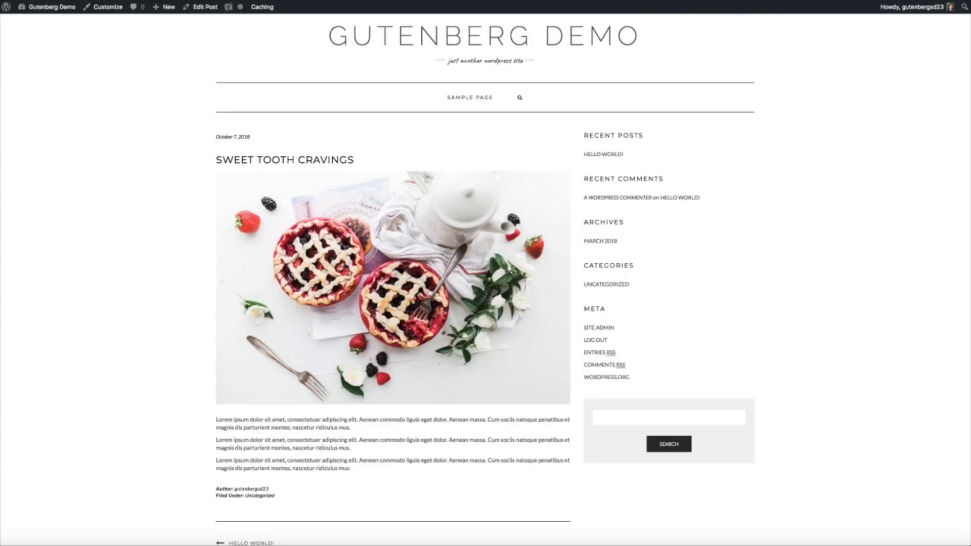
key("ctrl+shift+Tab")
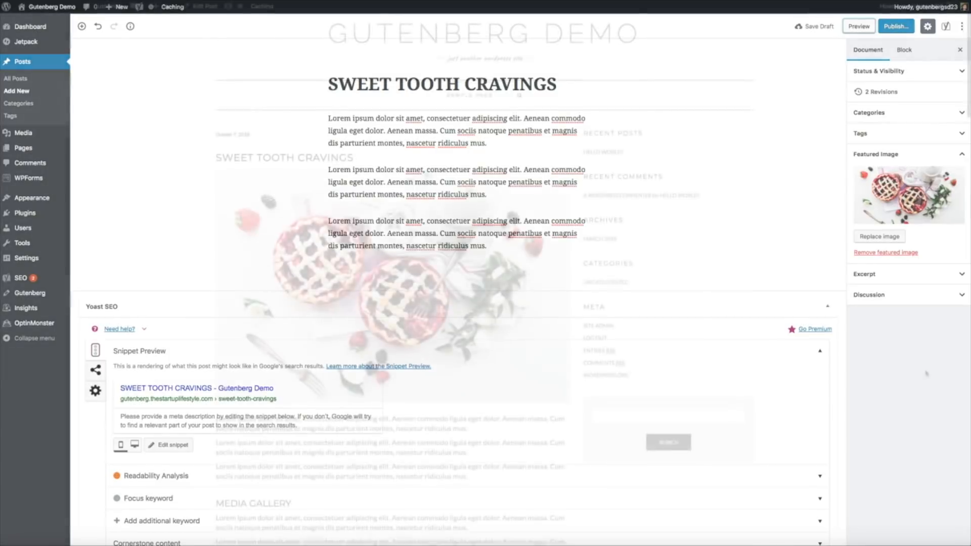
- Look through the finished example post down to its Media Gallery and Instagram Posts sections
scroll(927, 374, "down", 5)
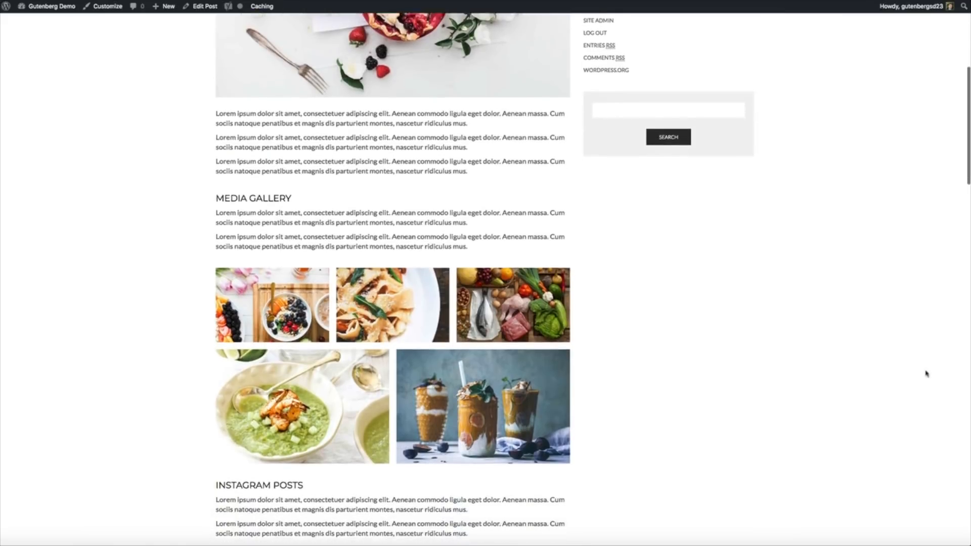
scroll(927, 374, "down", 3)
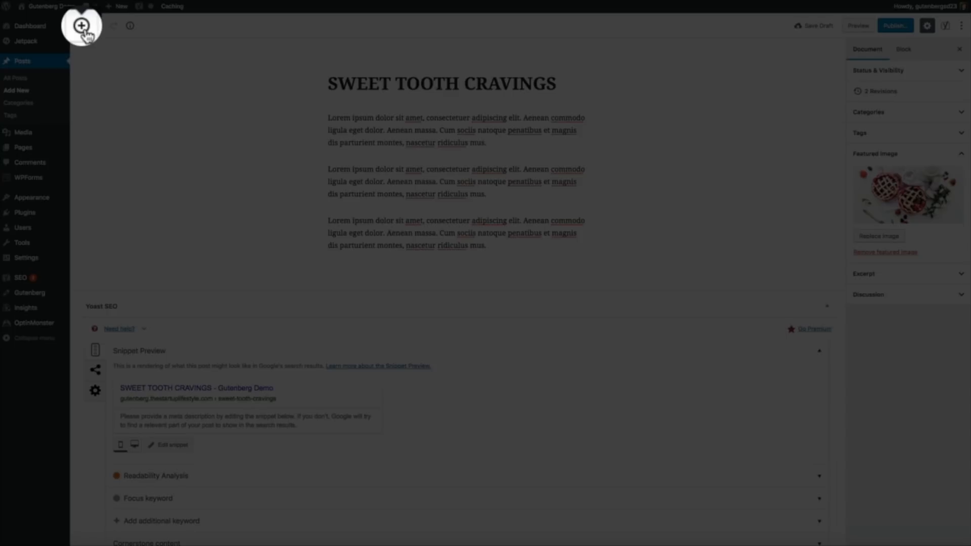
- Insert a Spacer block from the Layout Elements below the third paragraph
left_click(82, 28)
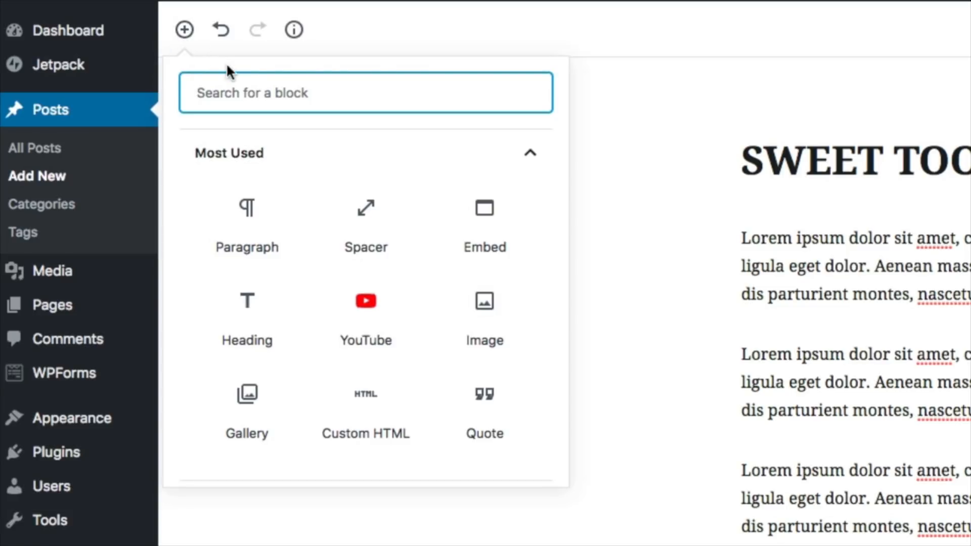
scroll(531, 176, "down", 5)
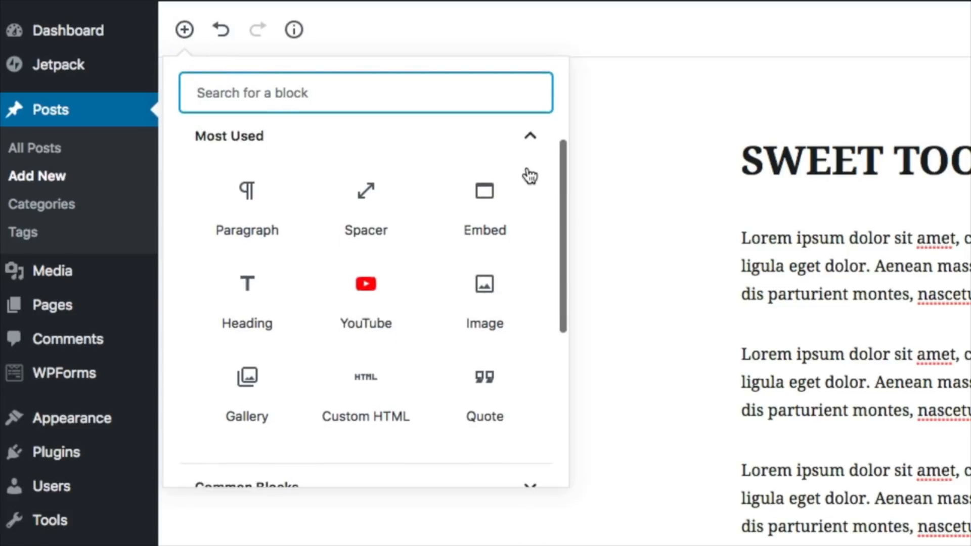
scroll(530, 176, "down", 3)
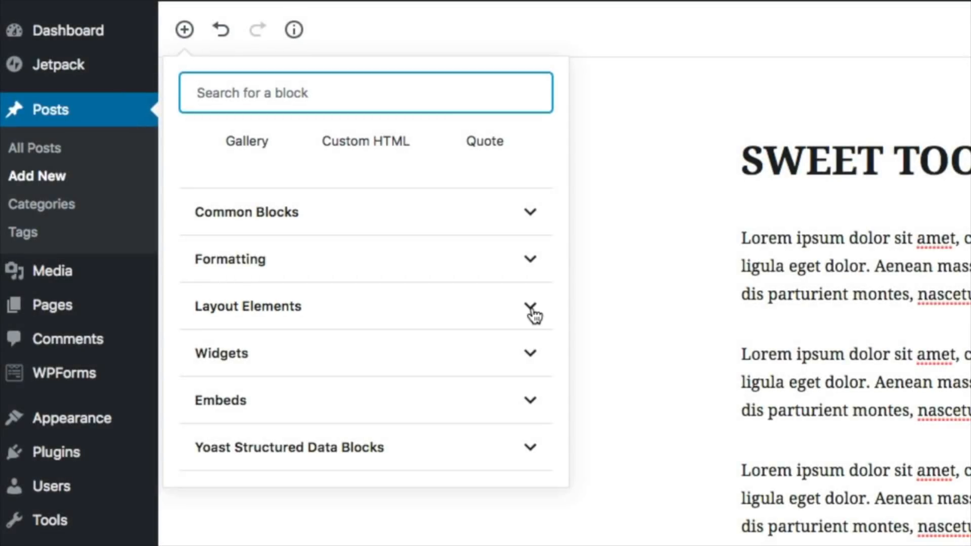
left_click(531, 308)
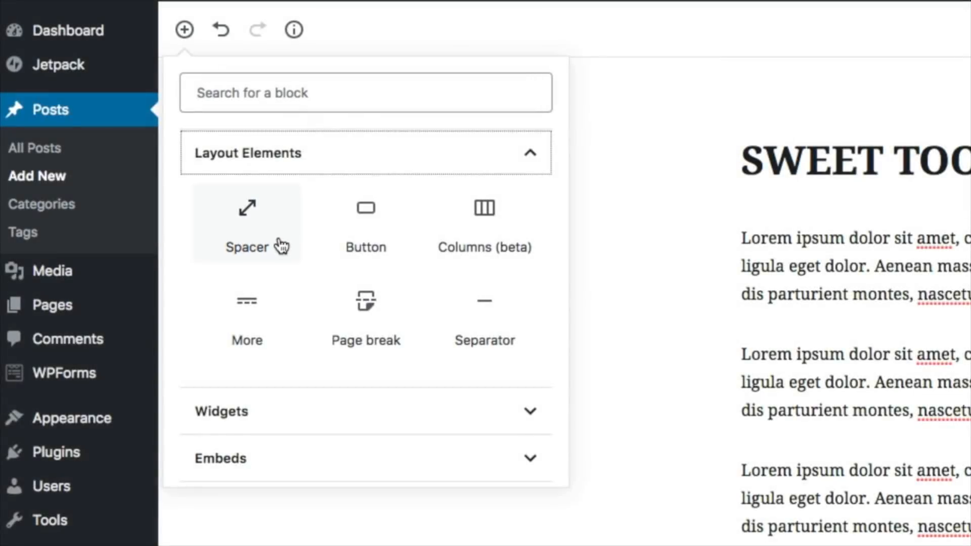
left_click(279, 244)
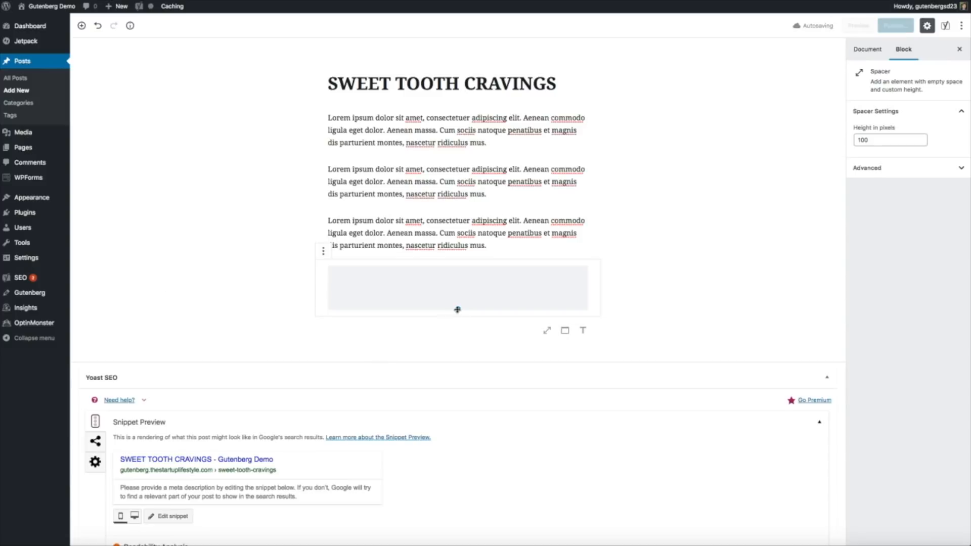
- Reduce the spacer block's height to 20 pixels and deselect the block
mouse_move(458, 309)
left_mouse_down()
mouse_move(455, 272)
mouse_move(455, 299)
left_mouse_up()
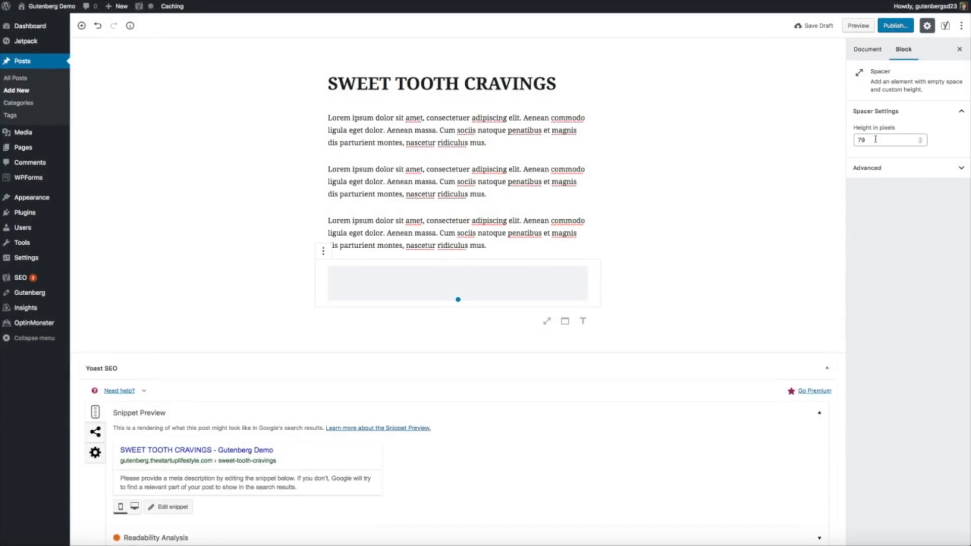
double_click(876, 140)
type("20")
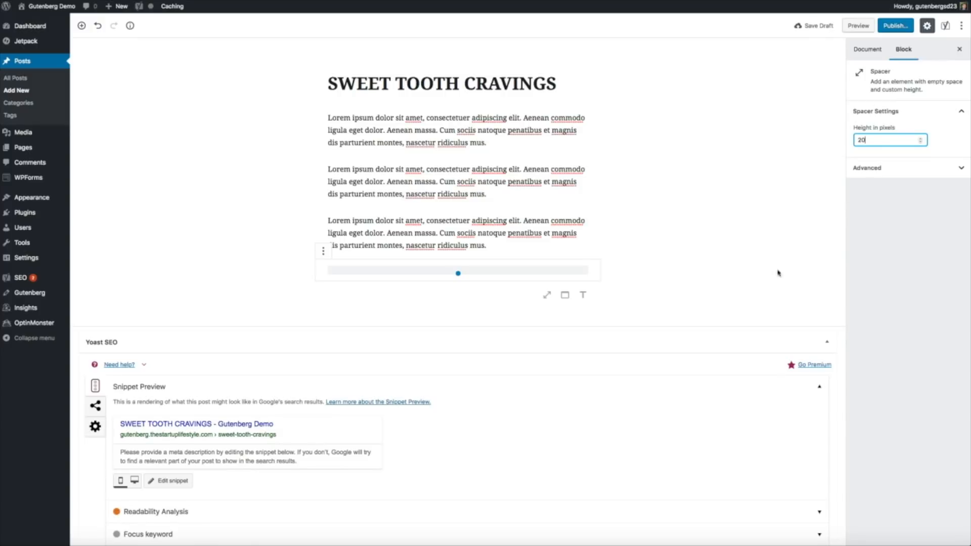
left_click(757, 289)
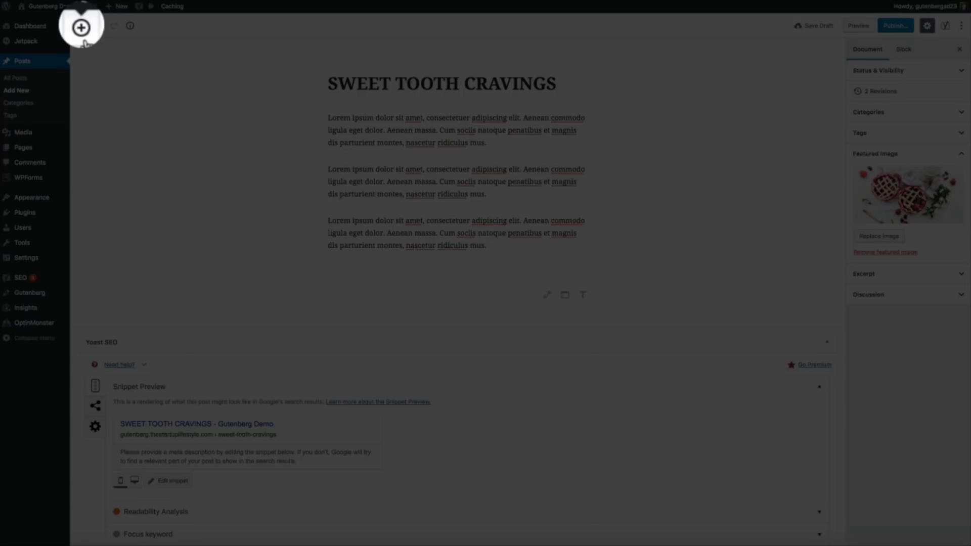
- Insert a Heading block below the spacer and enter "MEDIA GALLERY" as its text
left_click(84, 43)
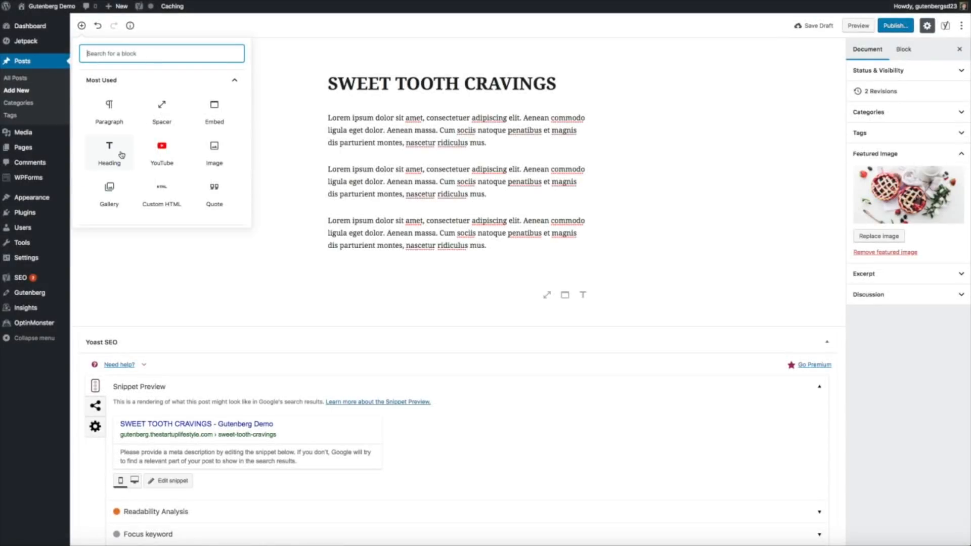
left_click(109, 151)
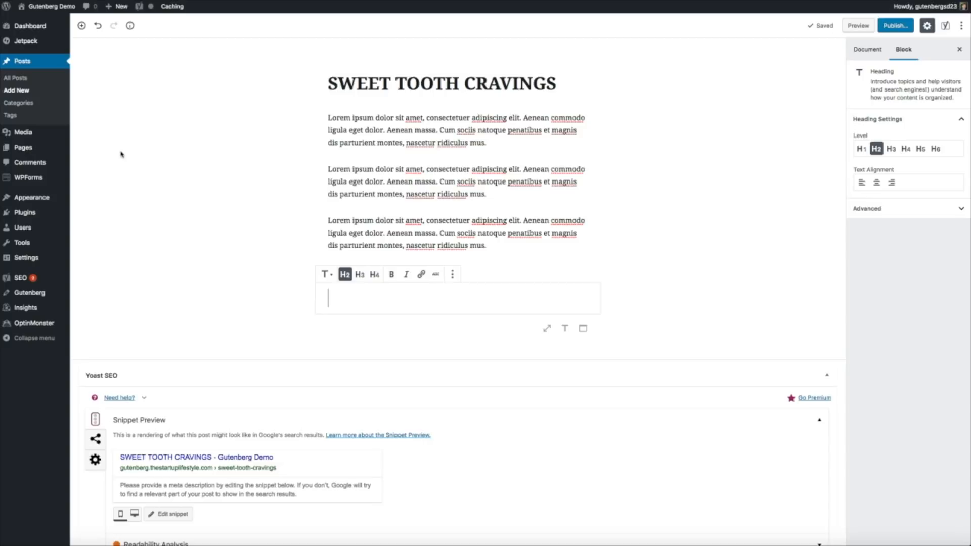
type("MEDIA GALLER")
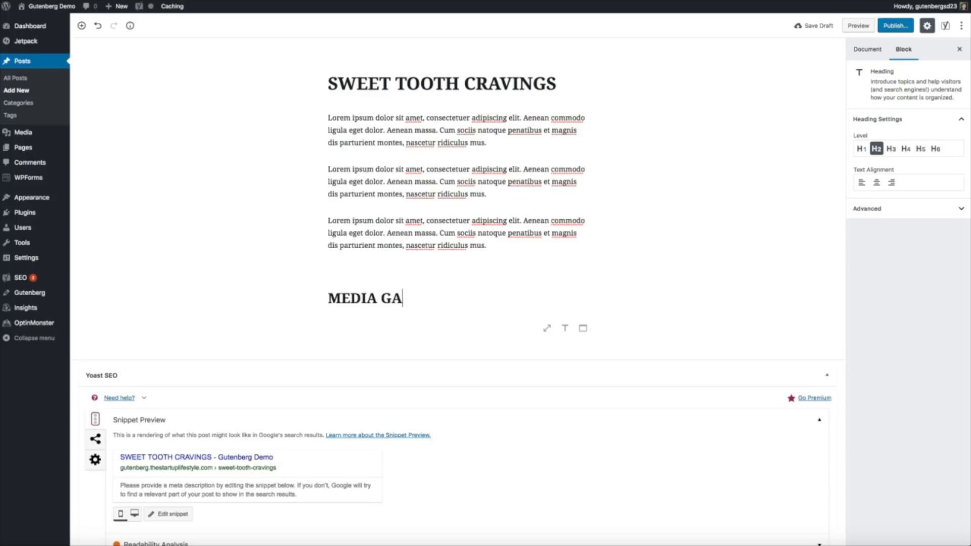
type("Y")
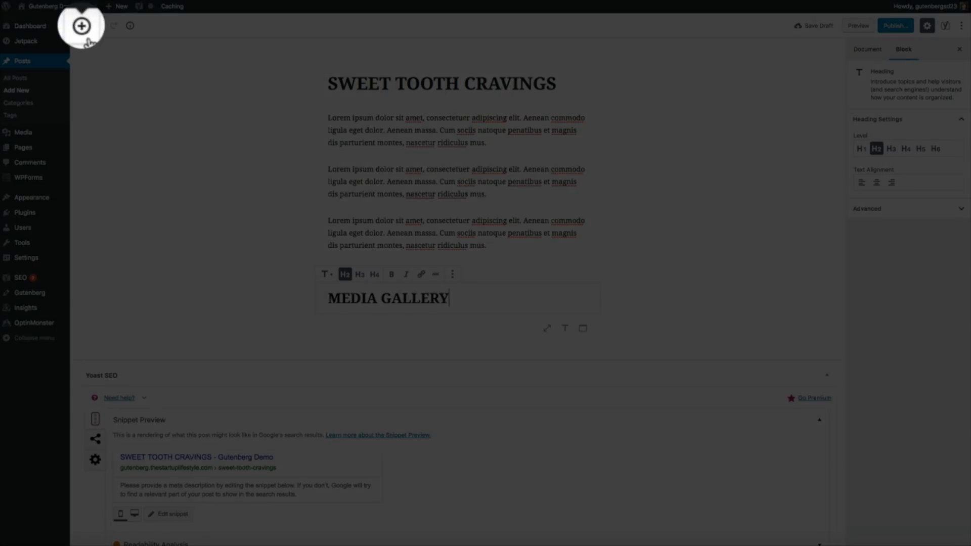
- Add two paragraphs of the "Lorem ipsum dolor sit amet" placeholder text below the MEDIA GALLERY heading and deselect the block
left_click(83, 27)
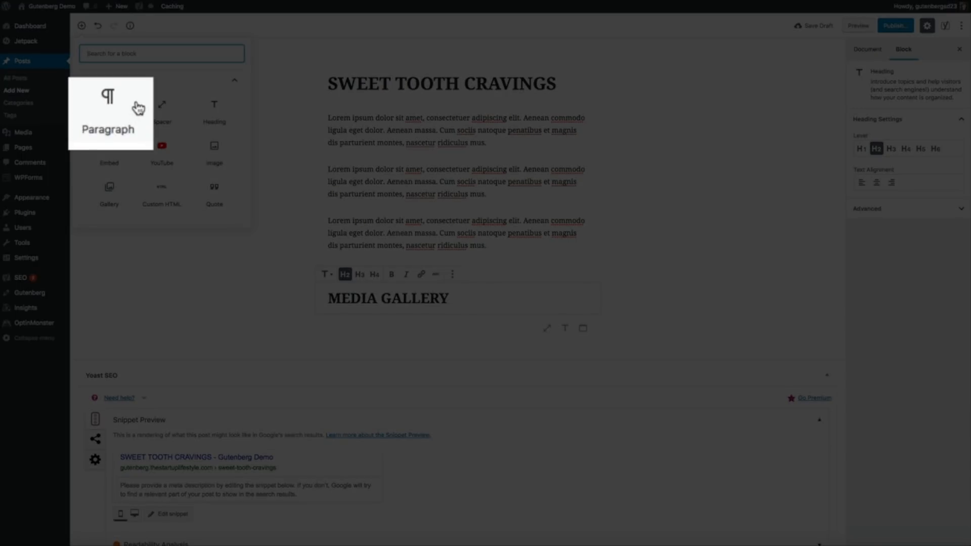
left_click(125, 109)
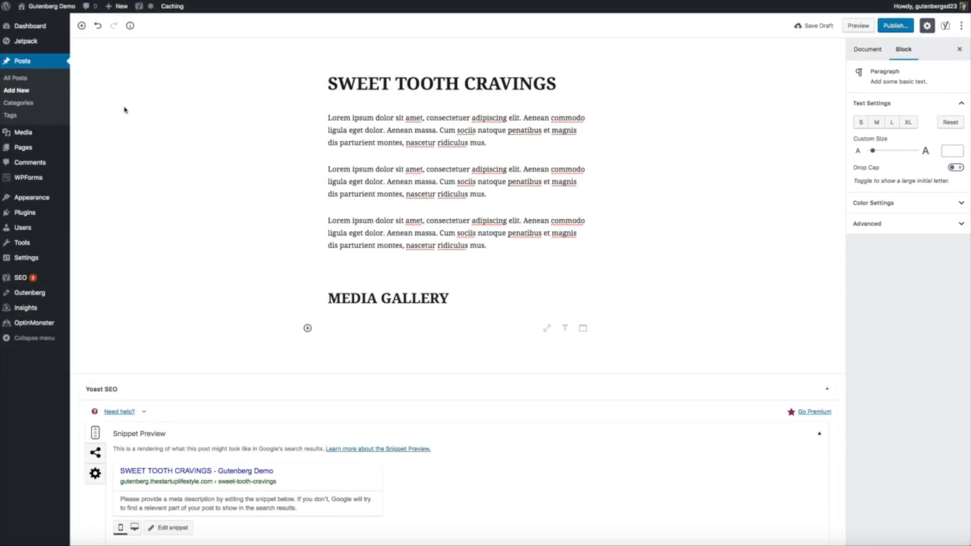
type("Lorem ipsum dolor sit amet, consectetuer adipiscing elit. Aenean commodo ligula eget dolor. Aenean massa. Cum sociis natoque penatibus et magnis dis parturient montes, nascetur ridiculus mus.")
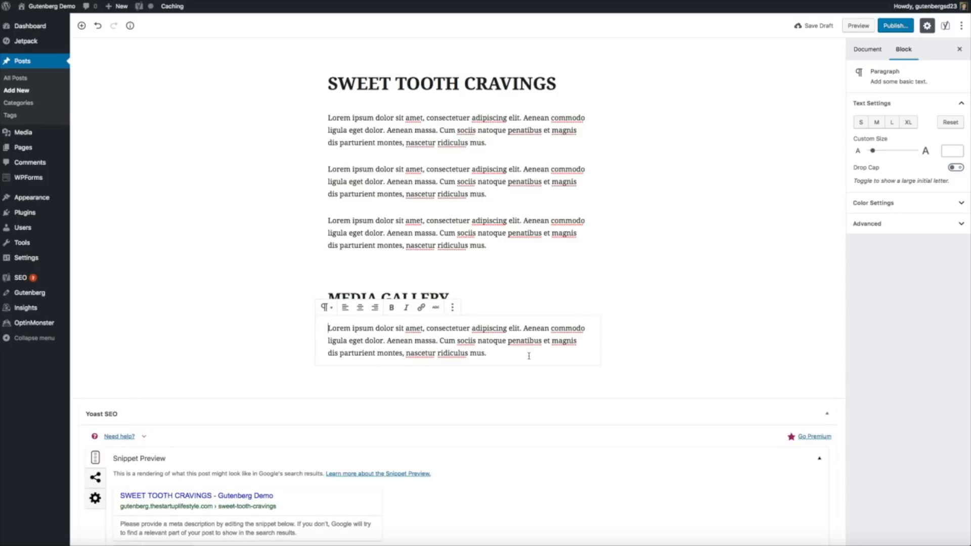
key("Return")
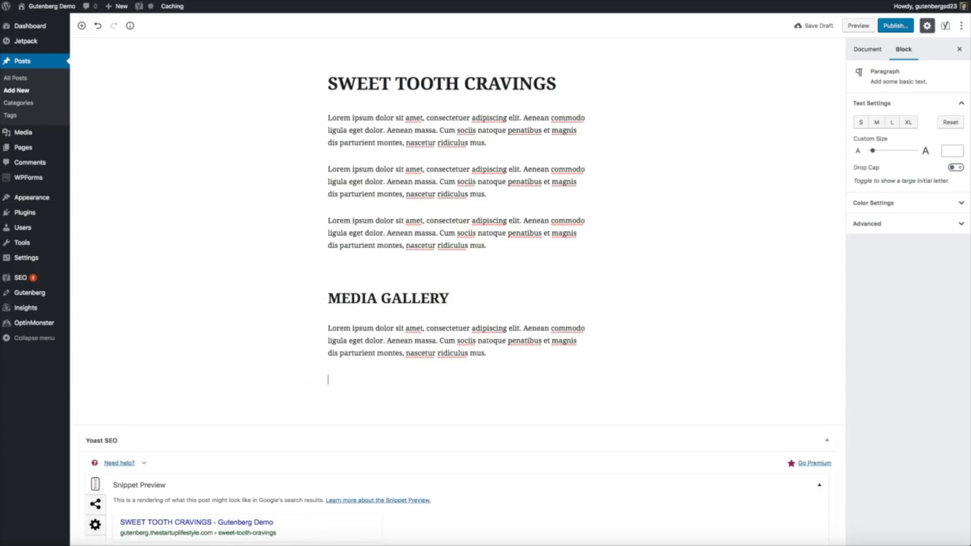
key("ctrl+s")
type("Lorem ipsum dolor sit amet, consectetuer adipiscing elit. Aenean commodo ligula eget dolor. Aenean massa. Cum sociis natoque penatibus et magnis dis parturient montes, nascetur ridiculus mus.")
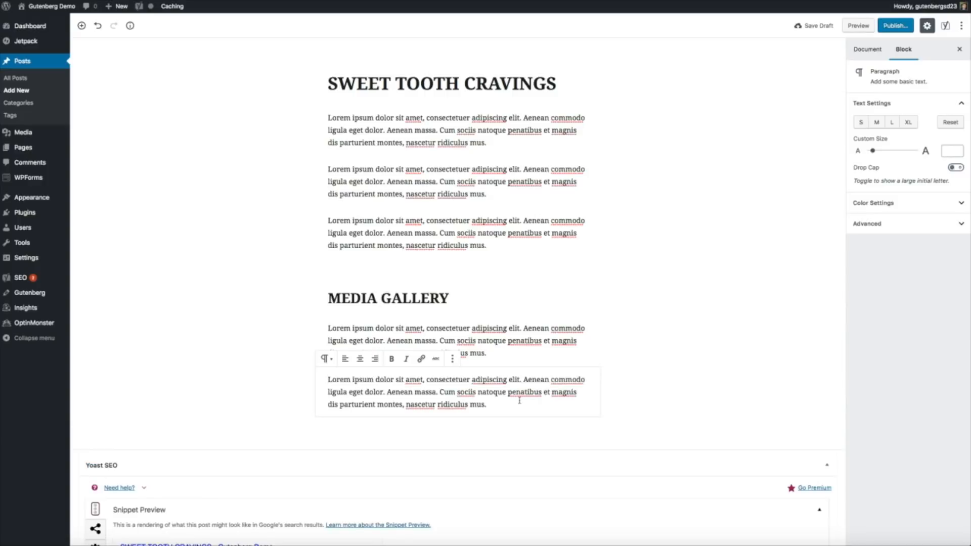
left_click(663, 402)
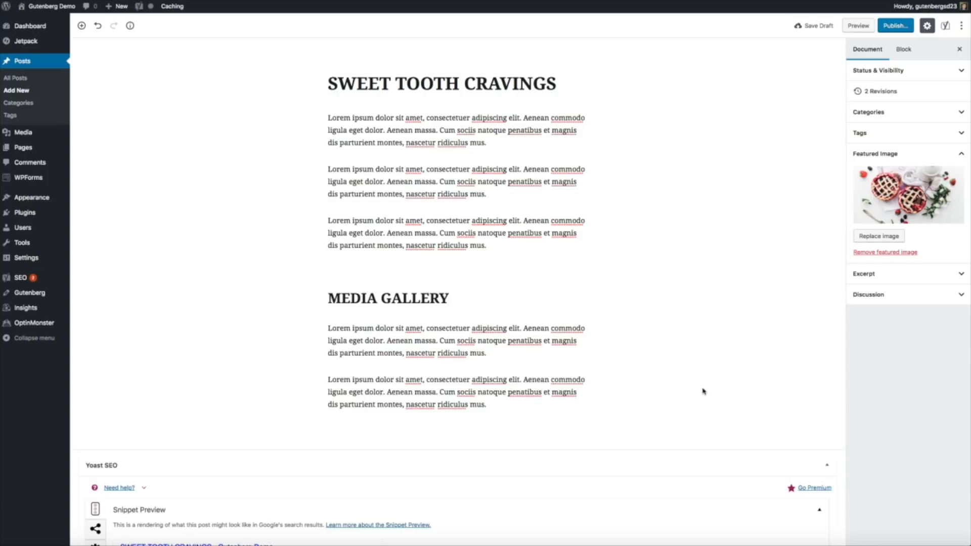
- Insert a Gallery block from the Common Blocks below the second MEDIA GALLERY paragraph
scroll(703, 391, "down", 1)
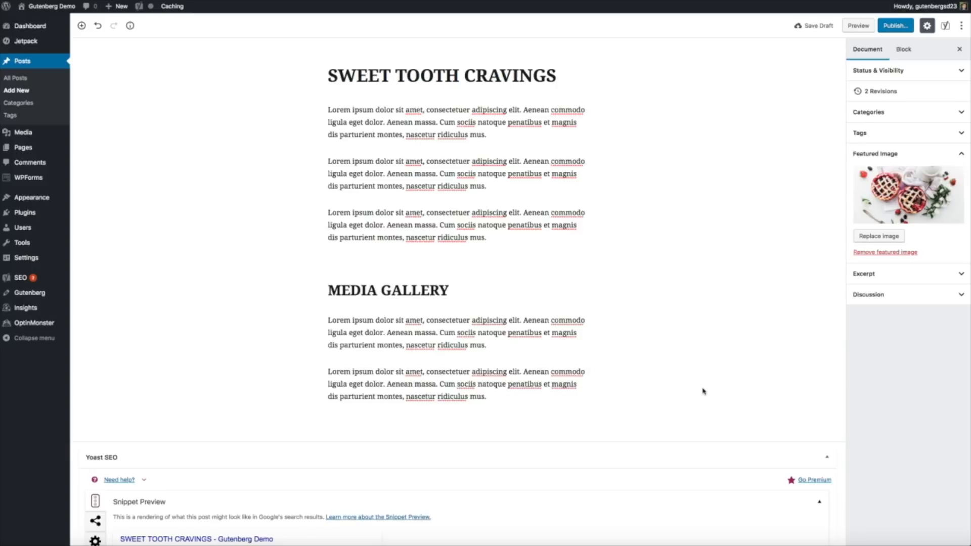
left_click(82, 27)
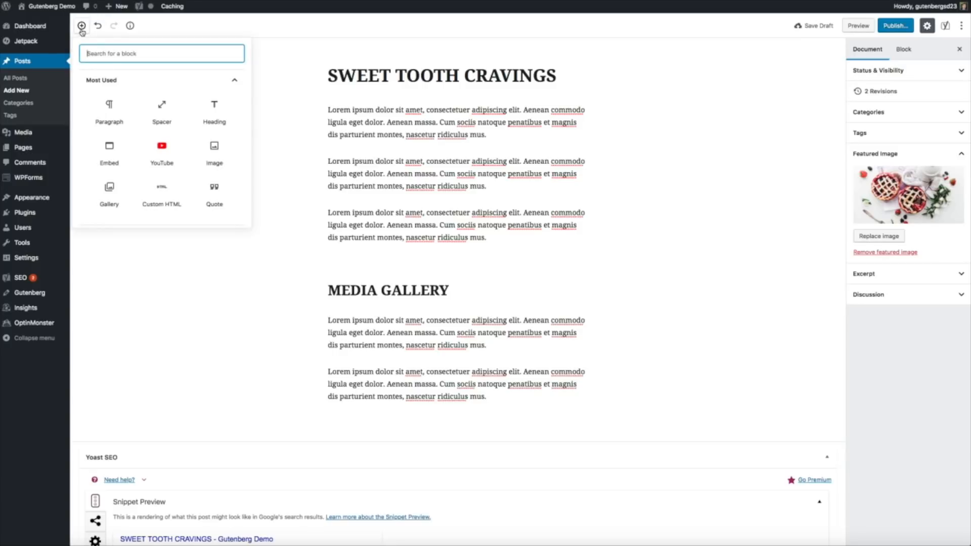
scroll(227, 168, "down", 3)
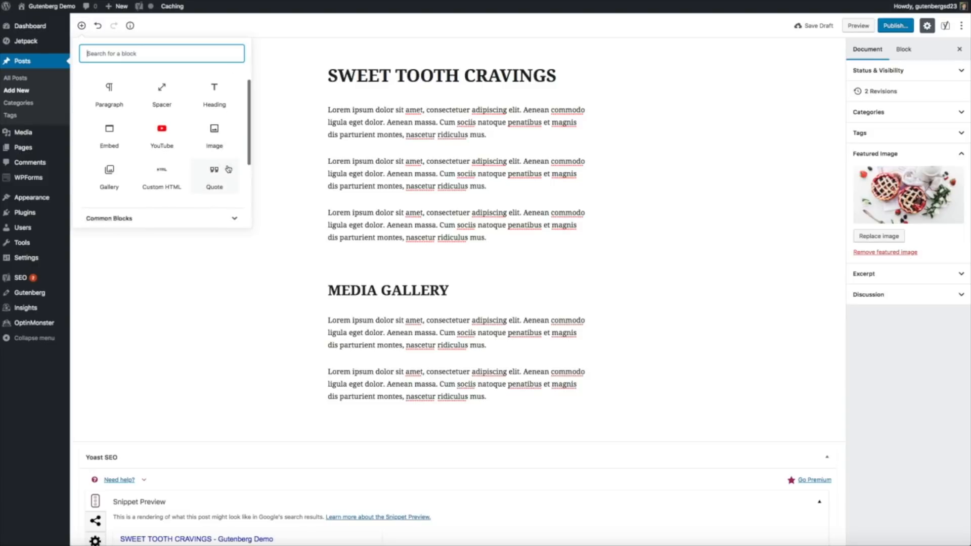
scroll(228, 168, "down", 3)
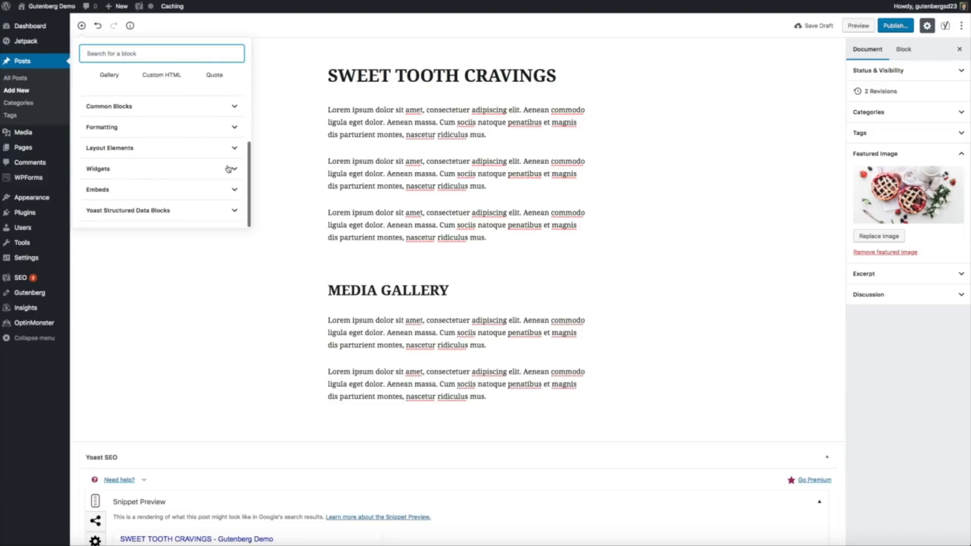
left_click(231, 169)
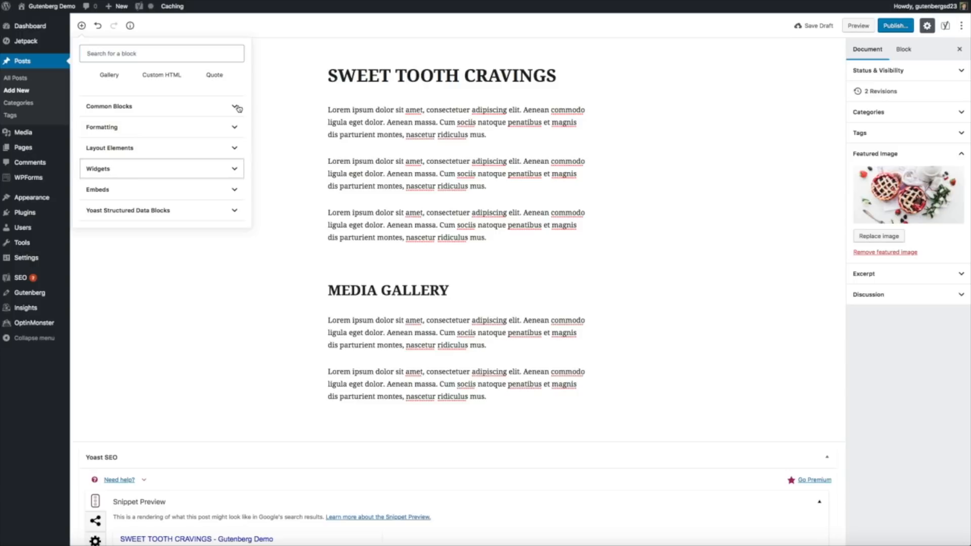
left_click(234, 106)
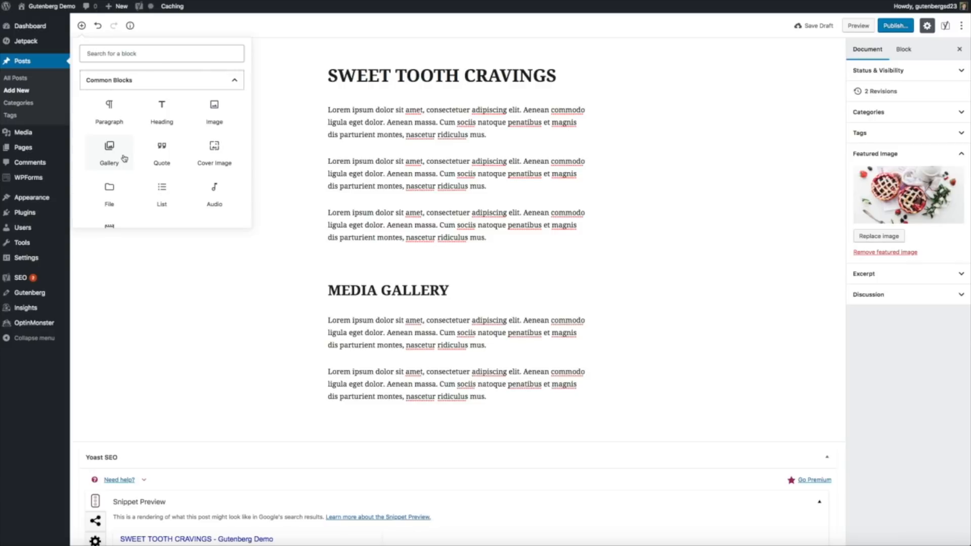
left_click(124, 159)
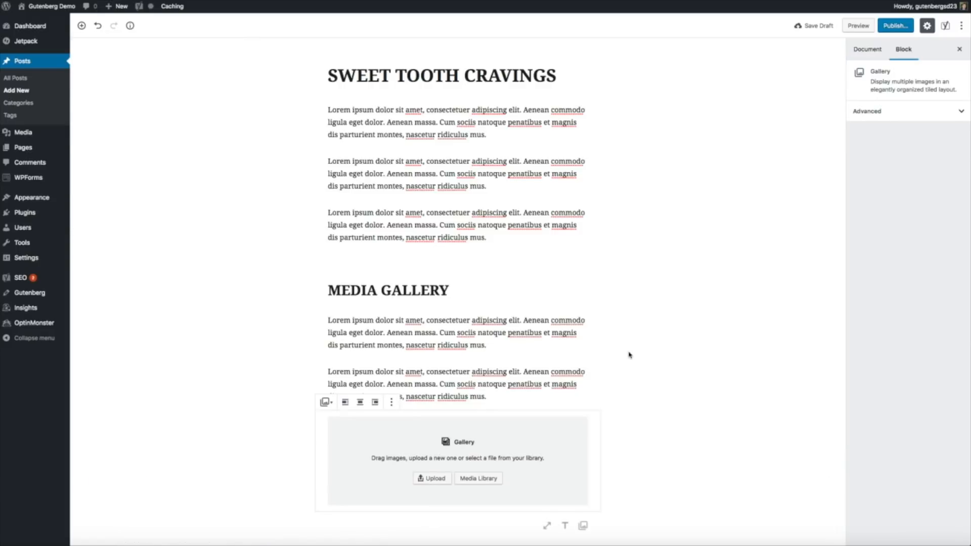
- Choose the fish-and-vegetables image from the media library for the gallery, deselecting the fruit bowl and kale header images
scroll(678, 400, "down", 2)
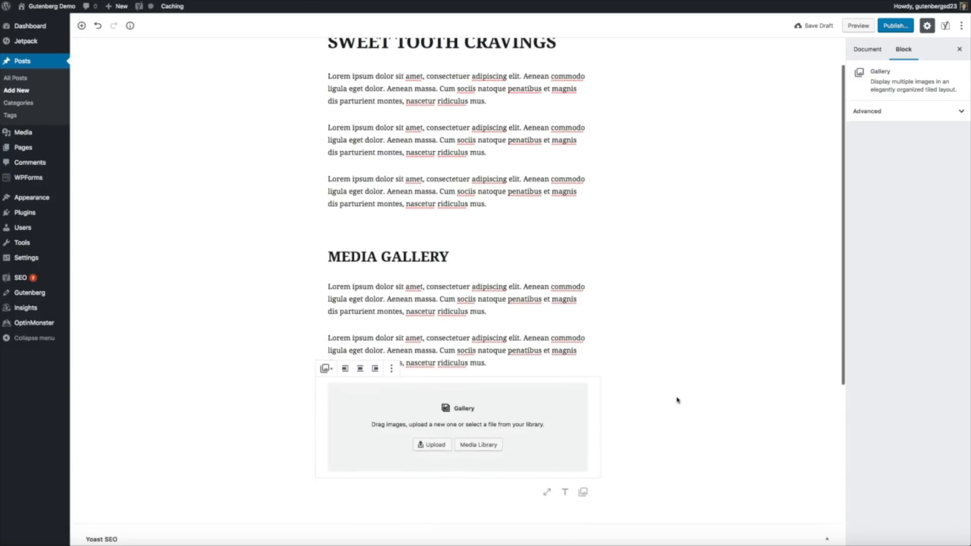
scroll(678, 400, "down", 4)
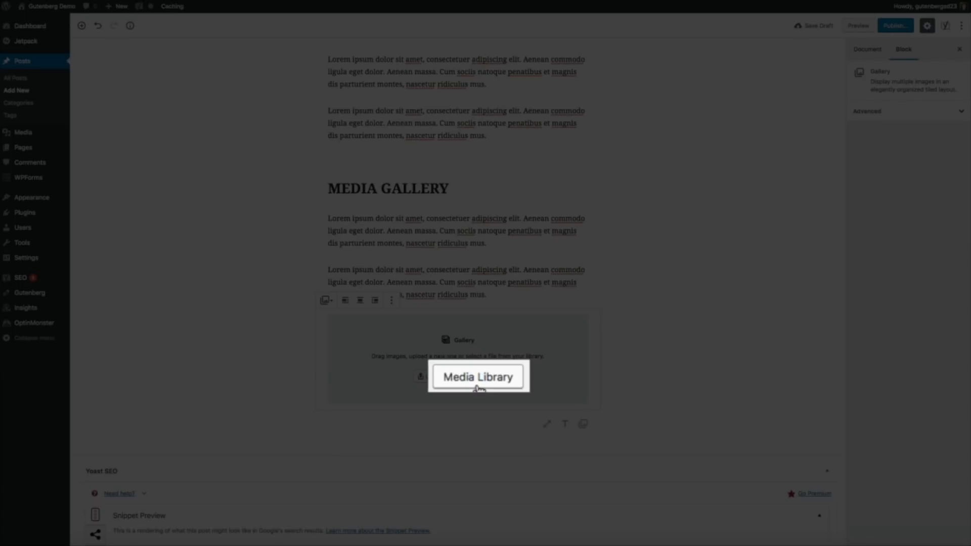
left_click(478, 387)
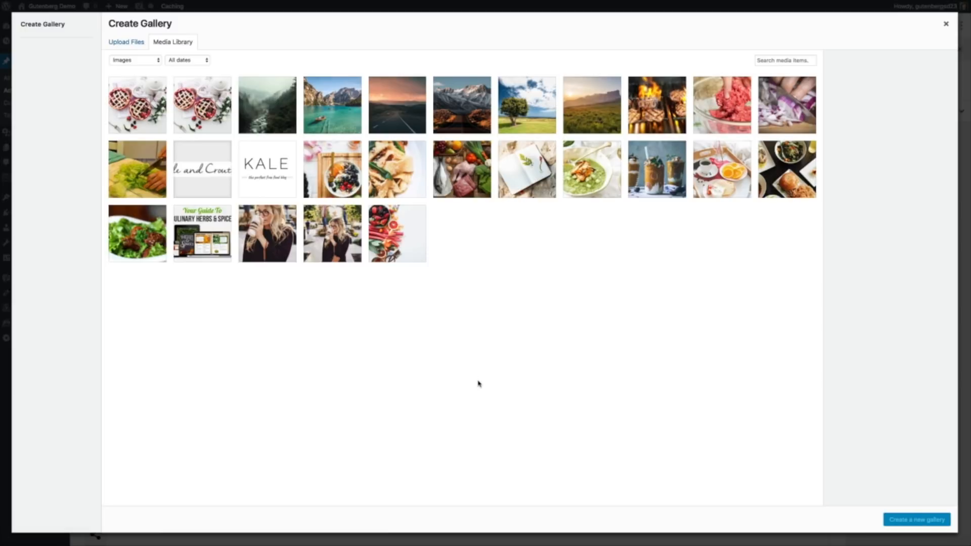
left_click(341, 187)
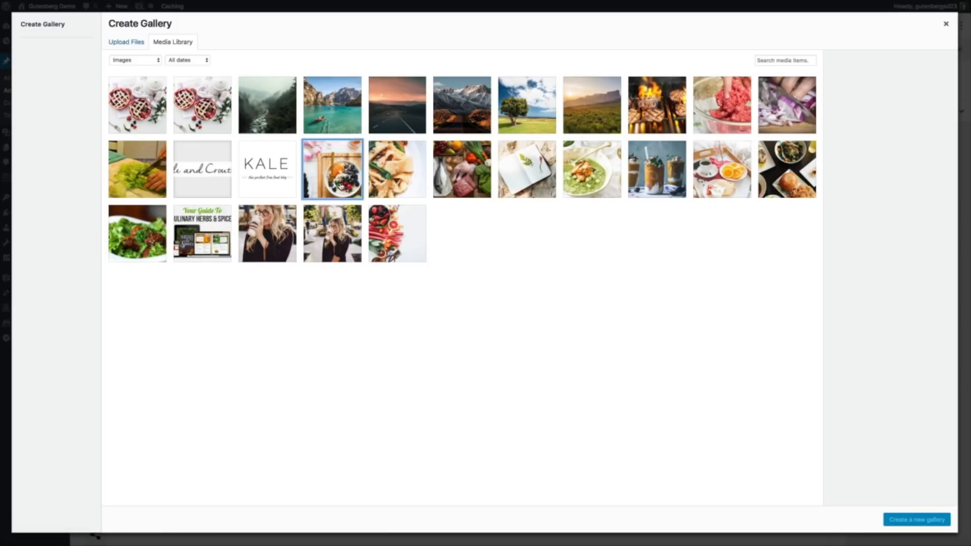
left_click(393, 189)
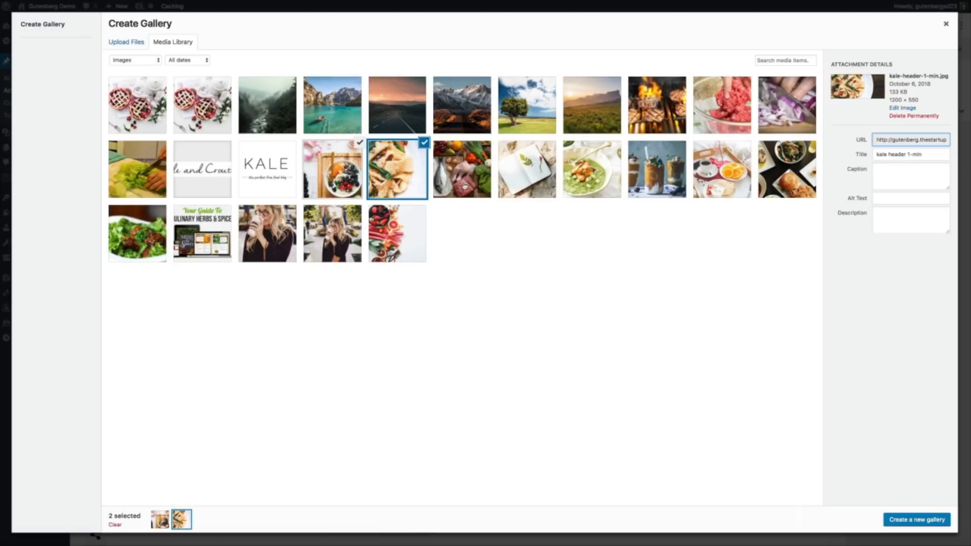
left_click(350, 180)
left_click(360, 144)
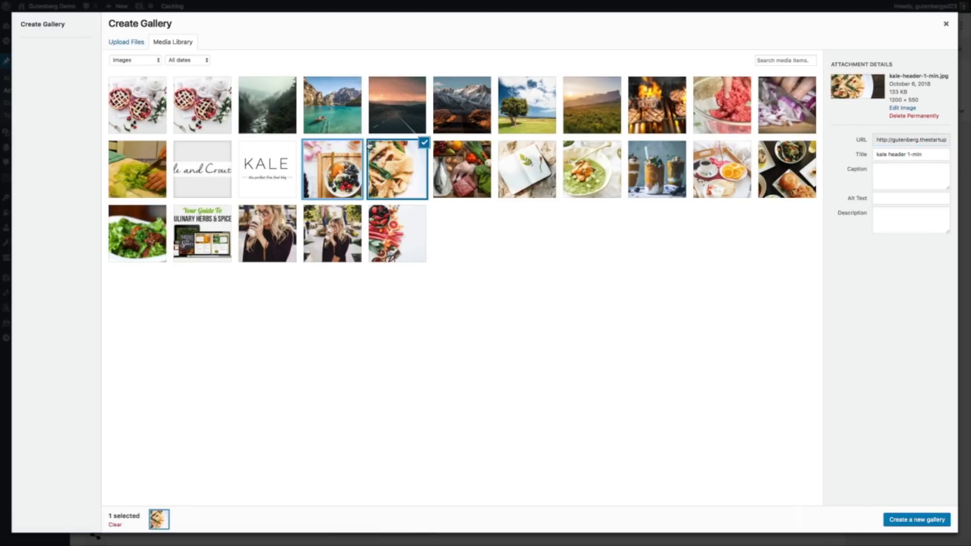
left_click(441, 151)
left_click(424, 144)
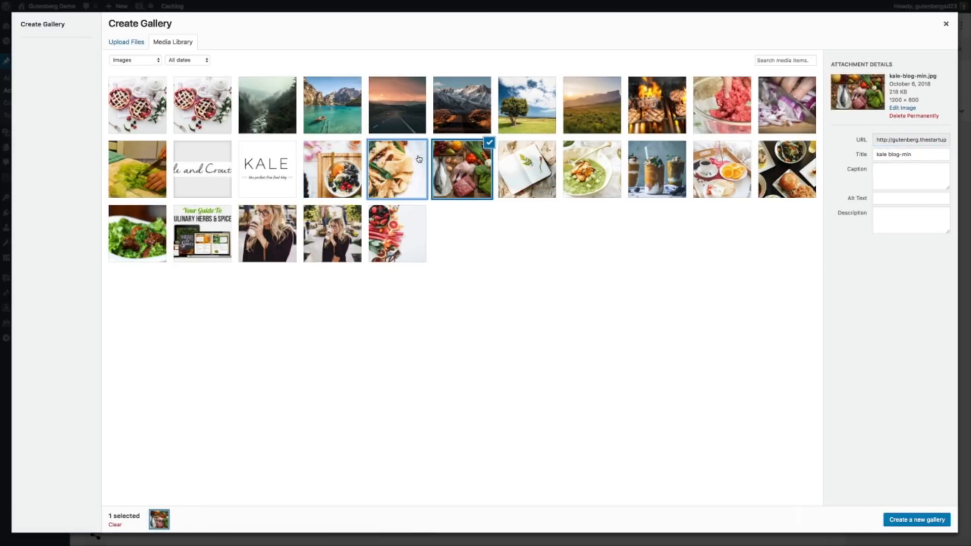
- Add the notebook, green soup, layered drinks and breakfast tray images to the selection, then create and insert the gallery
left_click(462, 217)
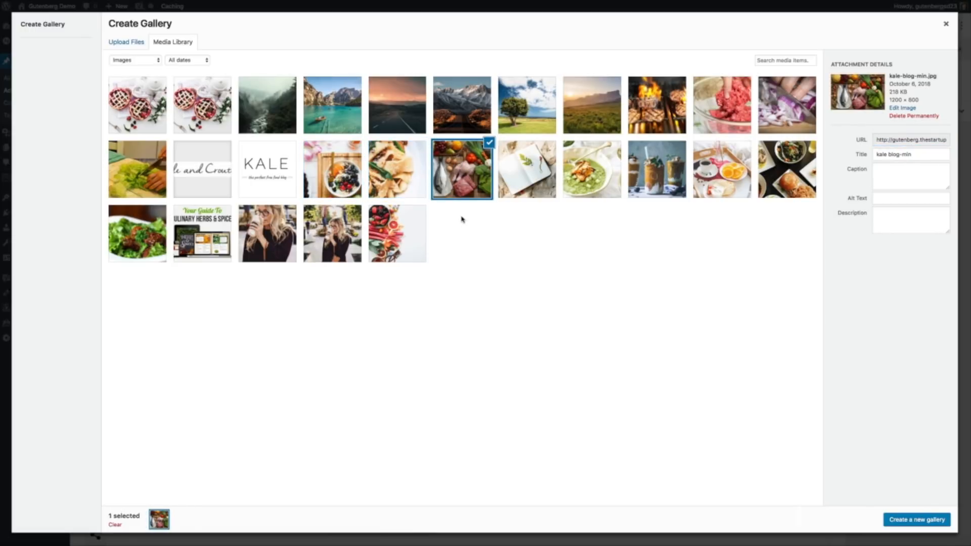
left_click(530, 183)
left_click(591, 177)
left_click(652, 175)
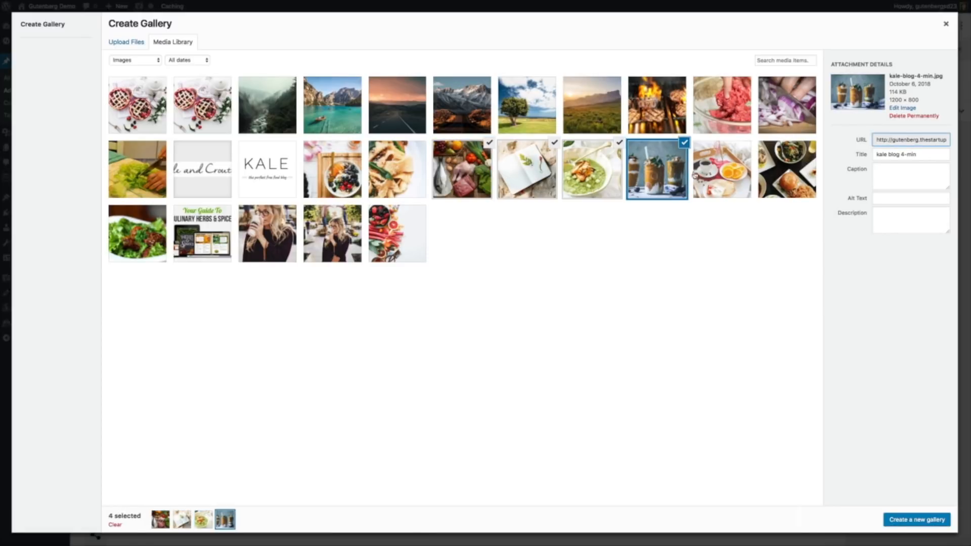
left_click(711, 177)
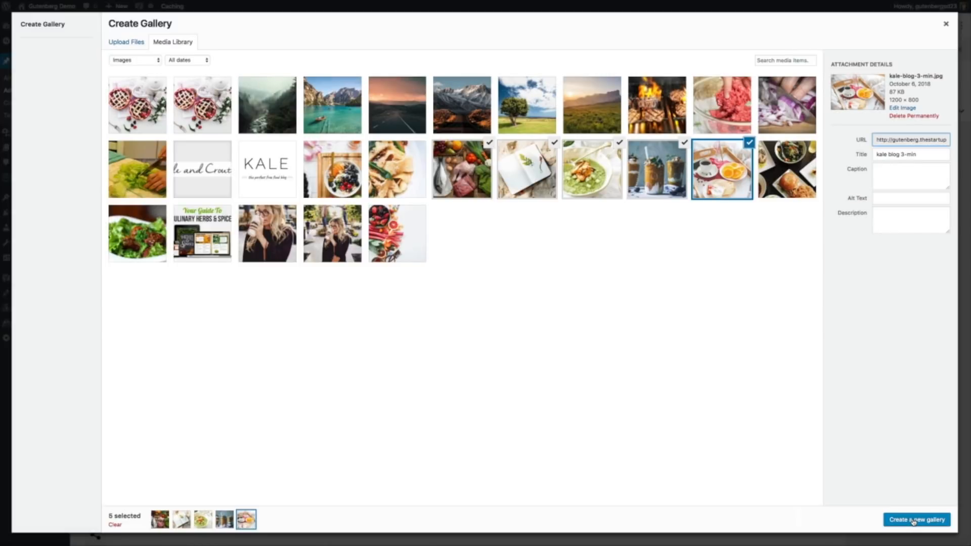
left_click(914, 520)
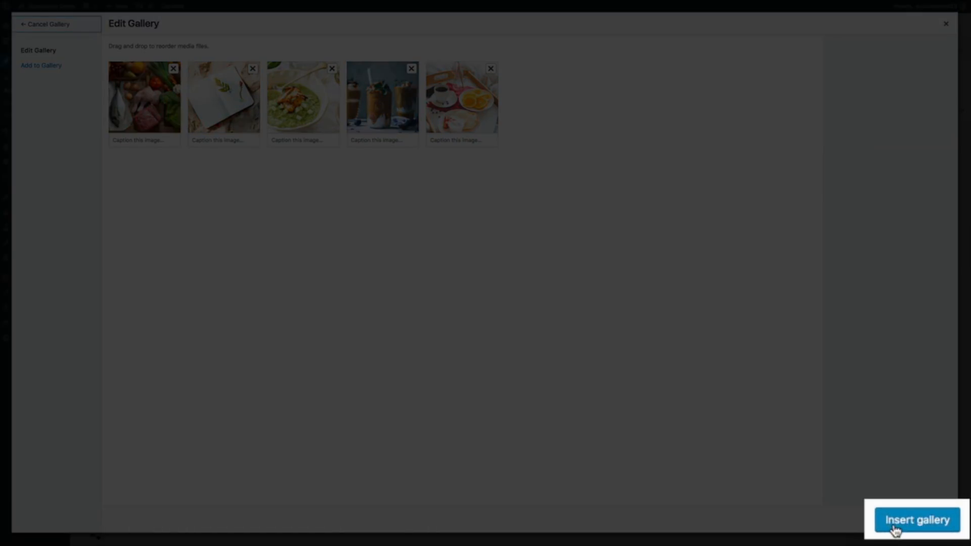
left_click(914, 523)
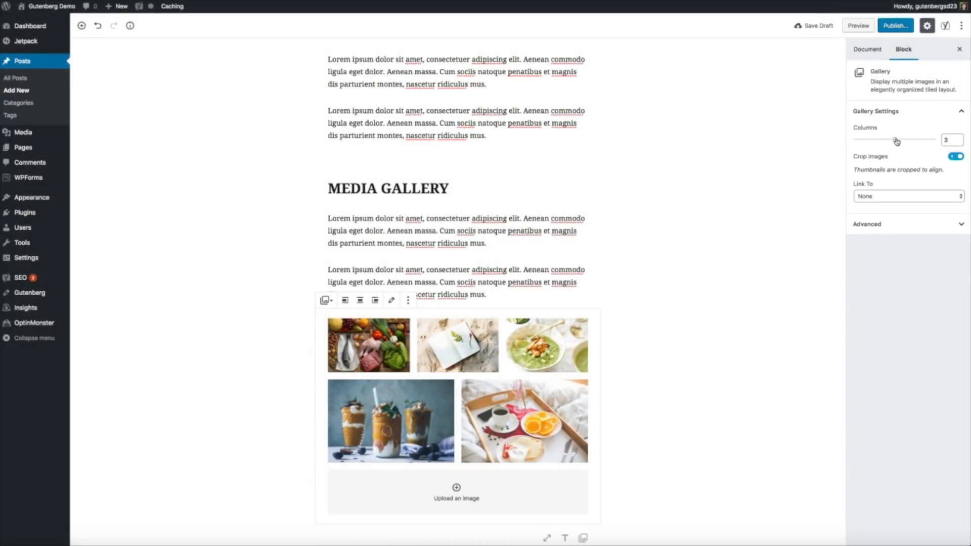
- Set the gallery to 3 columns and deselect the block
mouse_move(894, 140)
left_mouse_down()
mouse_move(927, 144)
mouse_move(880, 140)
mouse_move(894, 141)
left_mouse_up()
scroll(781, 417, "down", 2)
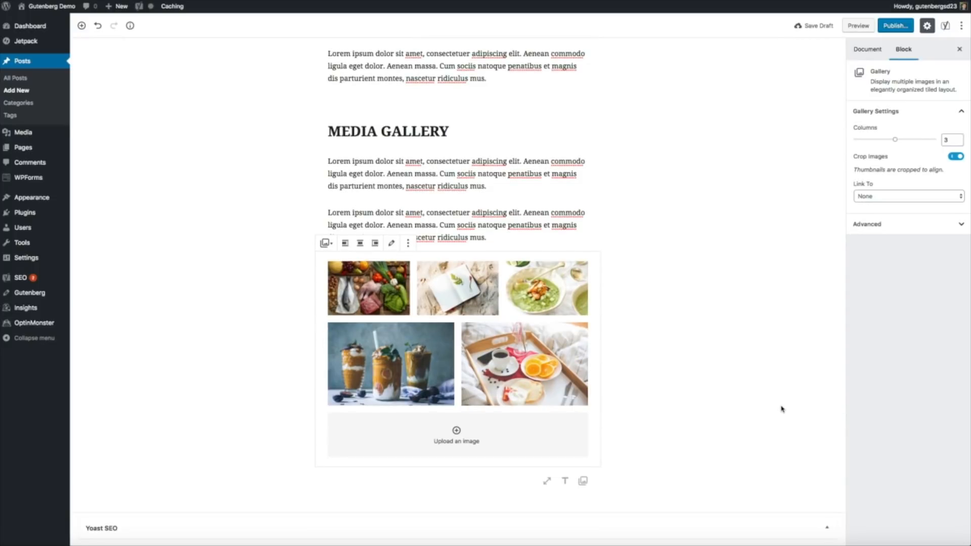
left_click(782, 409)
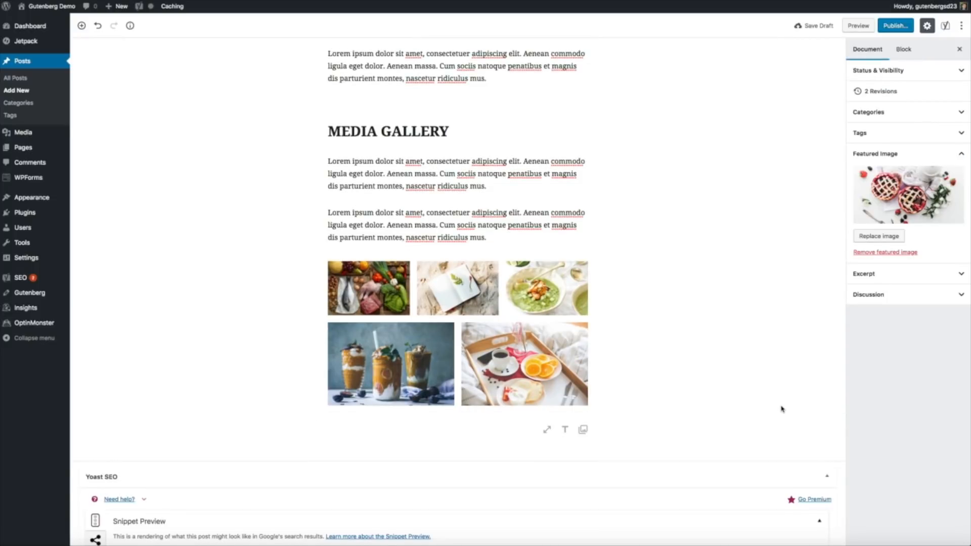
- Preview the post on the site and check its Media Gallery section
scroll(781, 409, "up", 3)
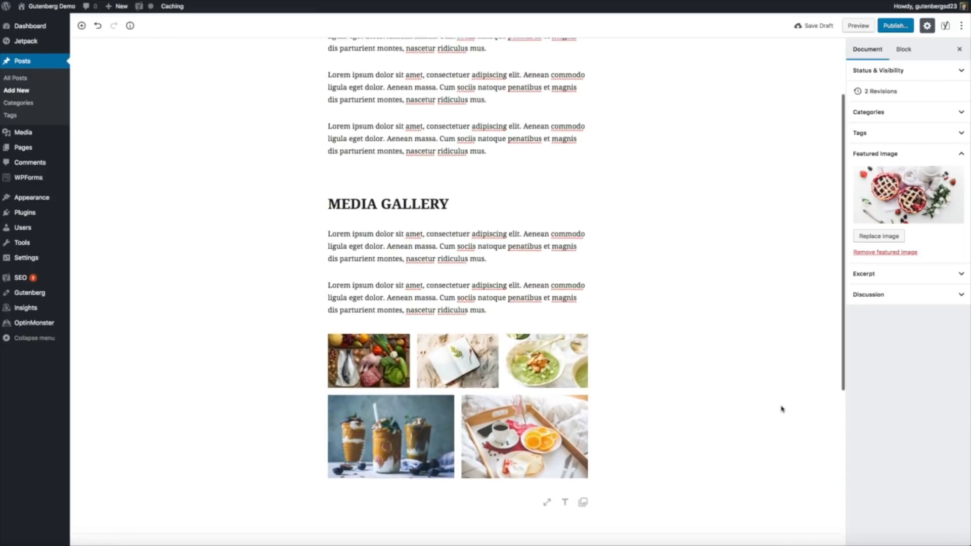
scroll(781, 409, "up", 2)
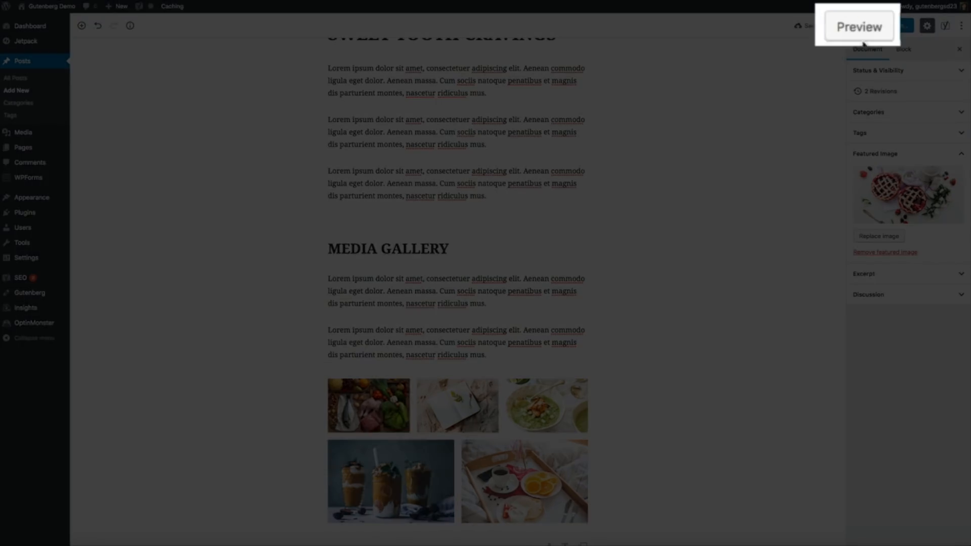
left_click(860, 27)
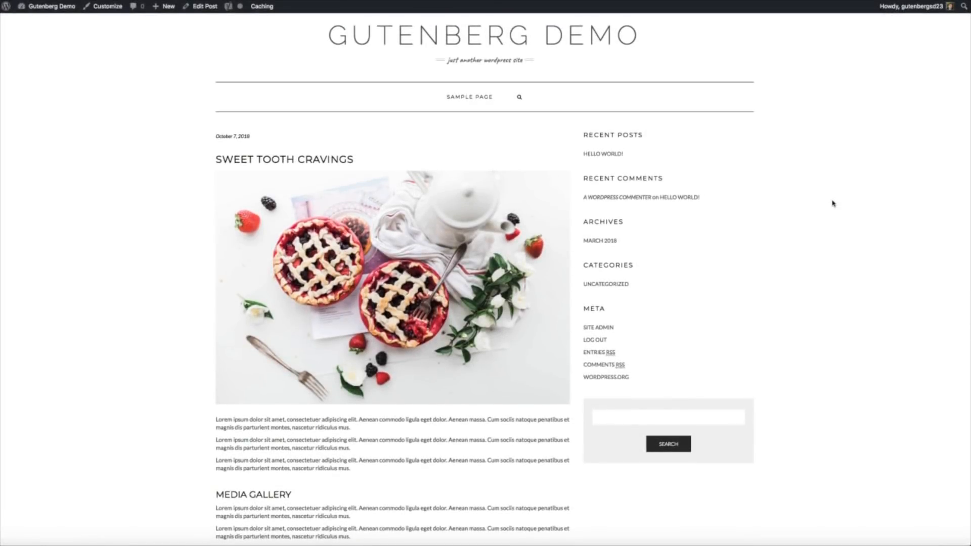
scroll(834, 204, "down", 5)
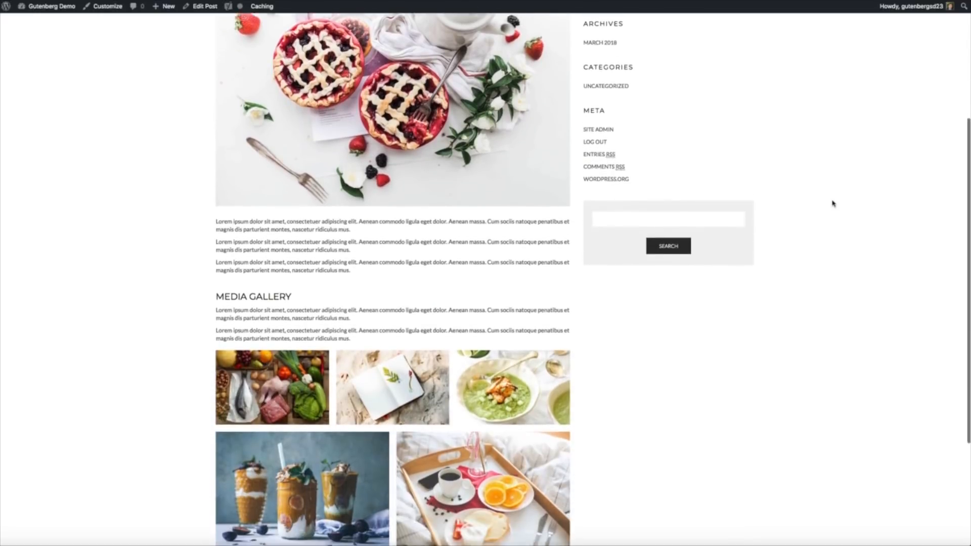
- Review the gallery's layout at the end of the post preview and return to the gallery in the post editor
scroll(833, 204, "down", 1)
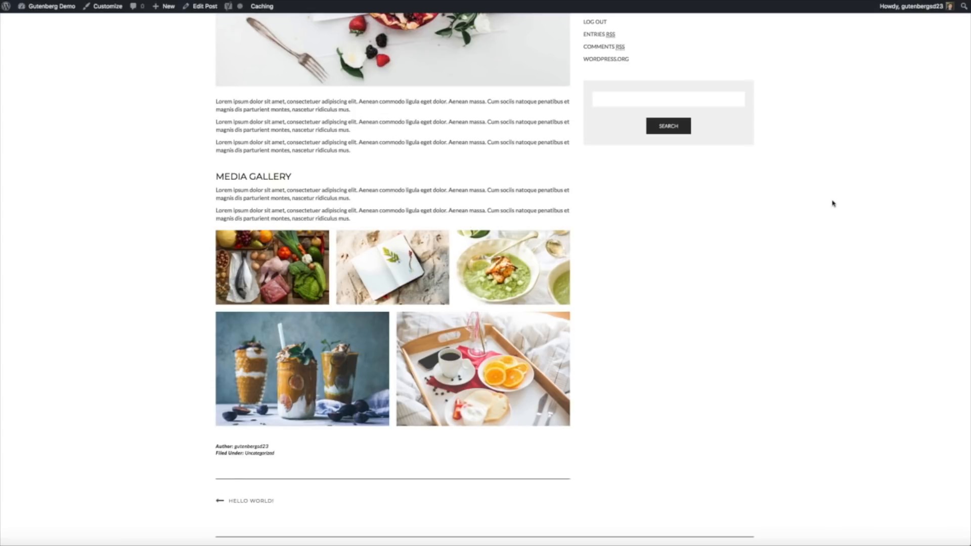
scroll(833, 203, "up", 2)
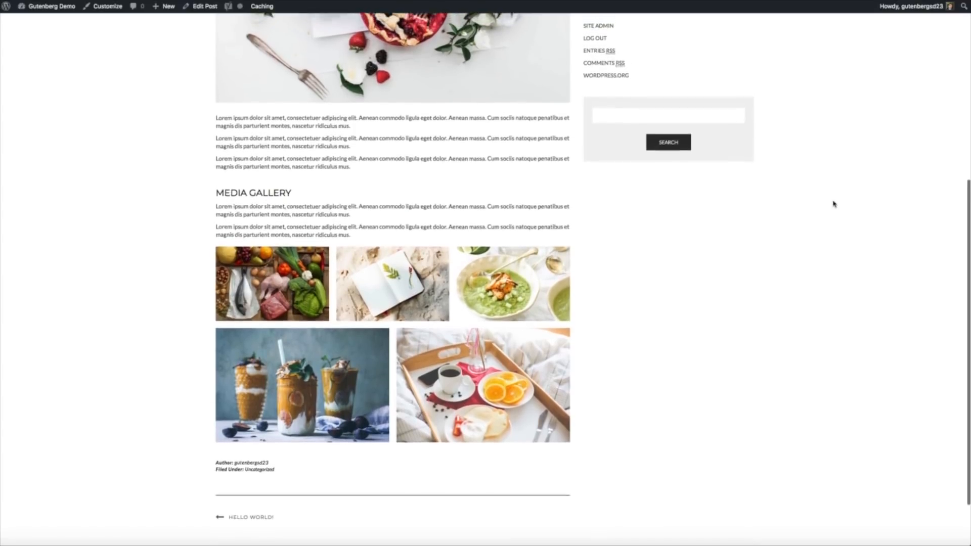
scroll(834, 204, "up", 5)
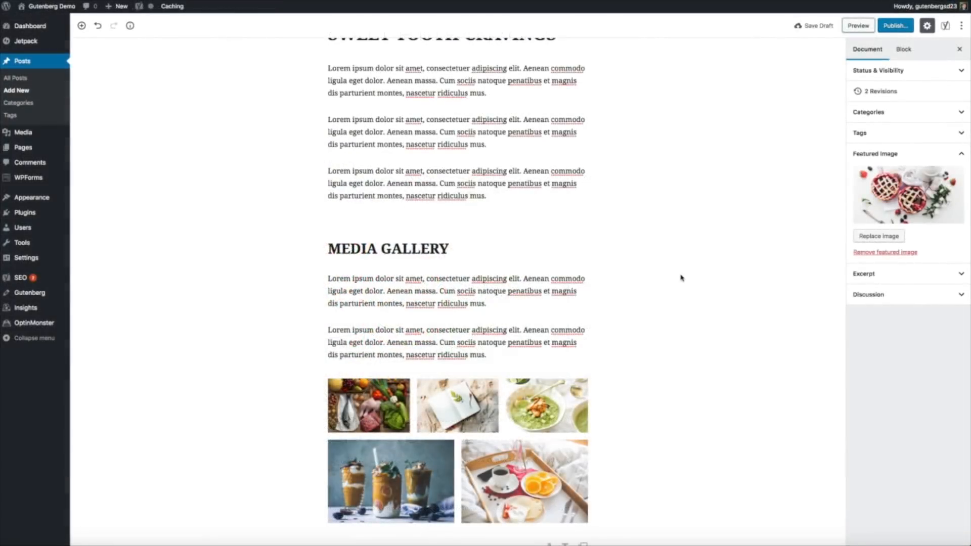
scroll(681, 278, "down", 4)
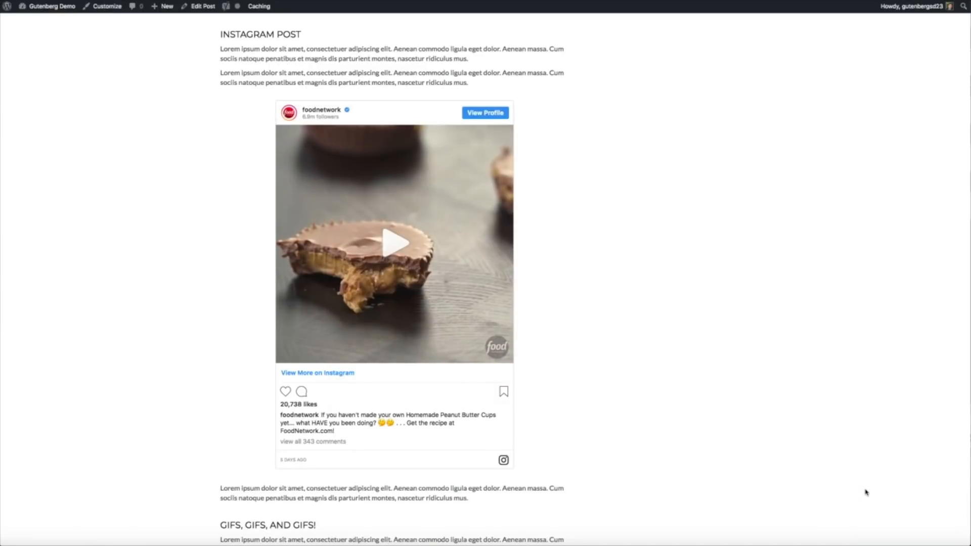
- Insert a spacer below the media gallery, set its height to 20 pixels and deselect the block
left_click(398, 247)
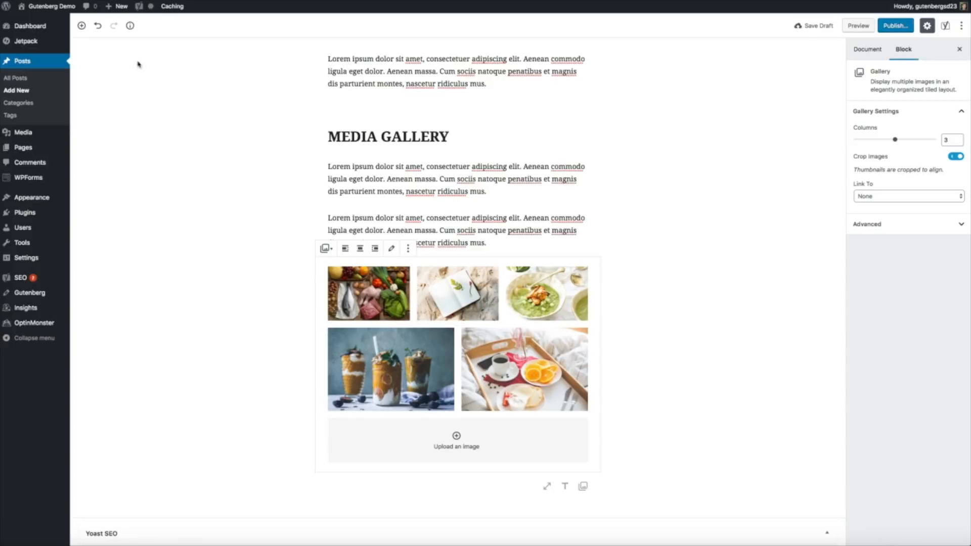
left_click(82, 26)
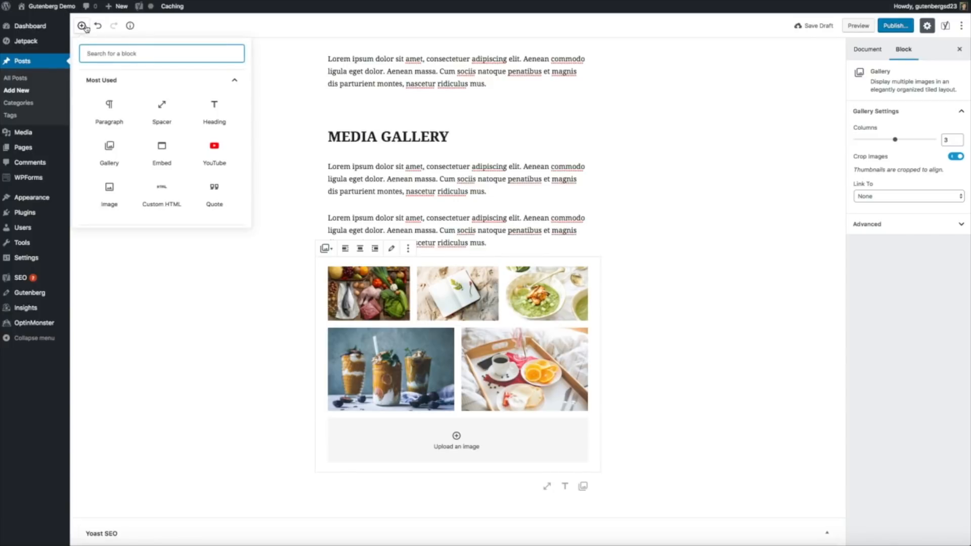
left_click(171, 122)
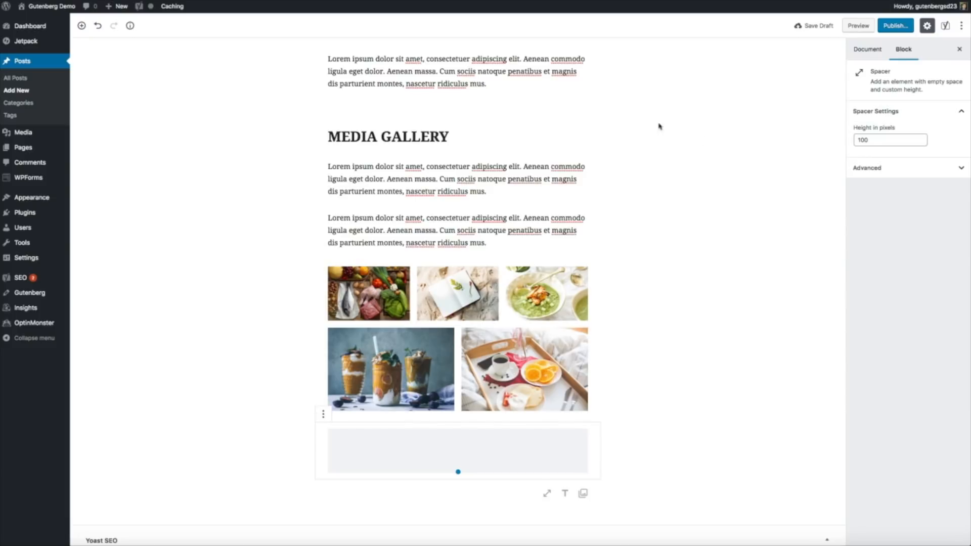
double_click(882, 144)
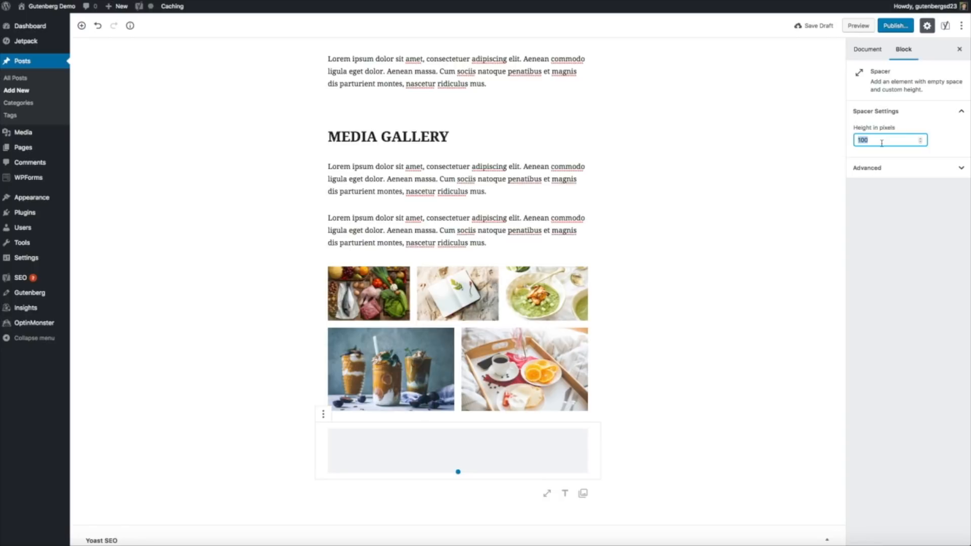
type("20")
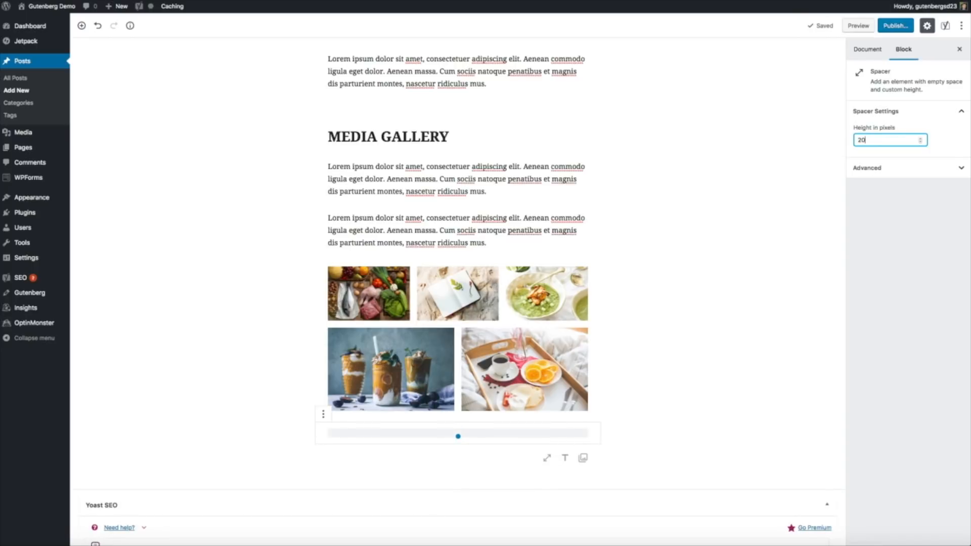
left_click(874, 409)
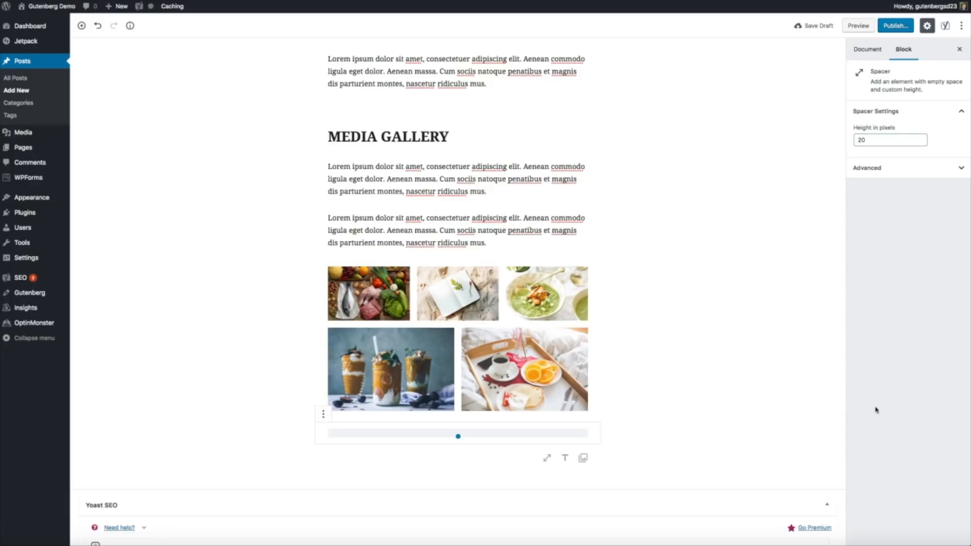
left_click(768, 437)
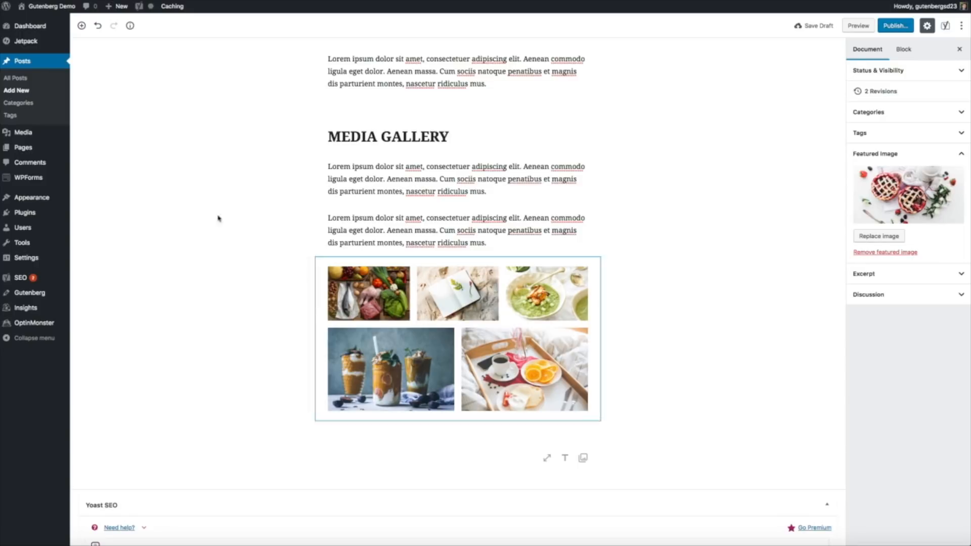
- Add an H2 heading reading "INSTAGRAM POST" below the new spacer
left_click(81, 26)
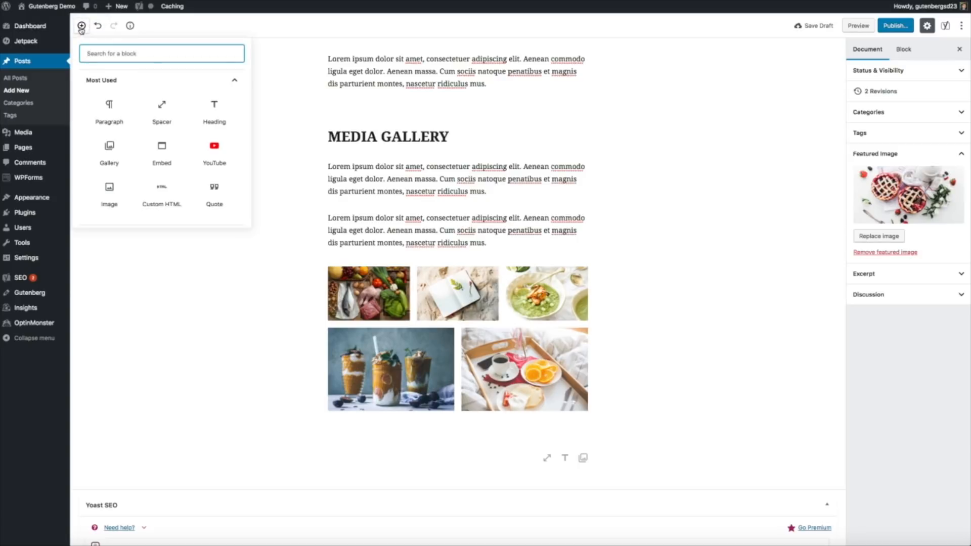
left_click(214, 111)
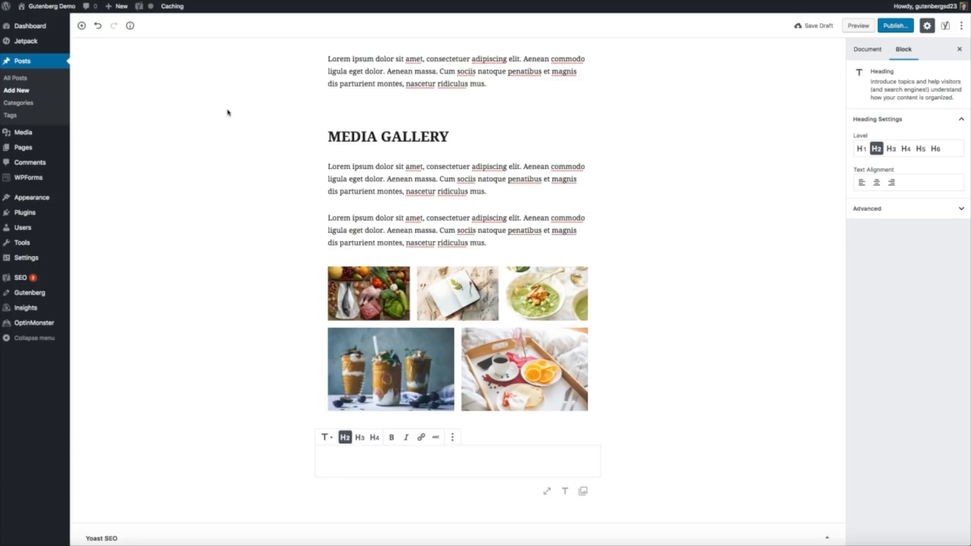
type("INSTAGRAM ")
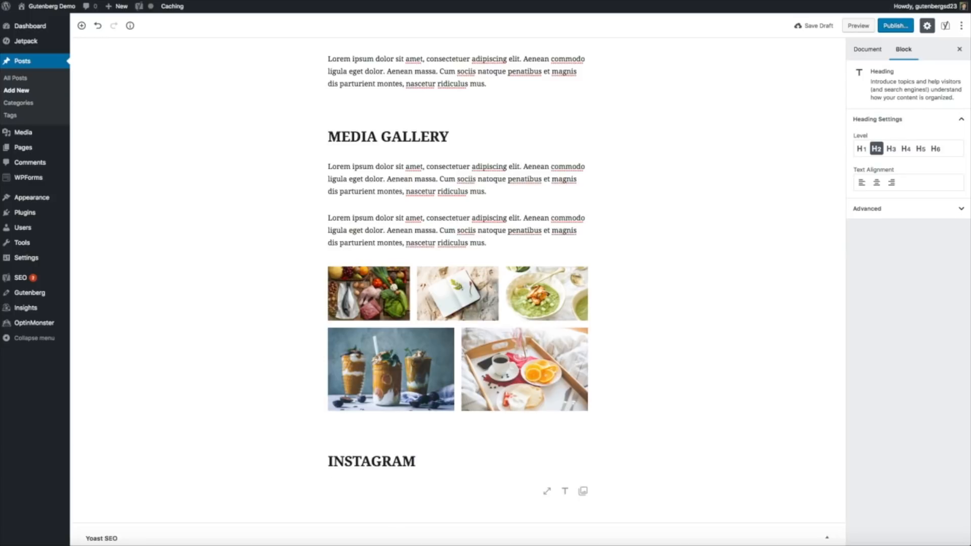
type("POST")
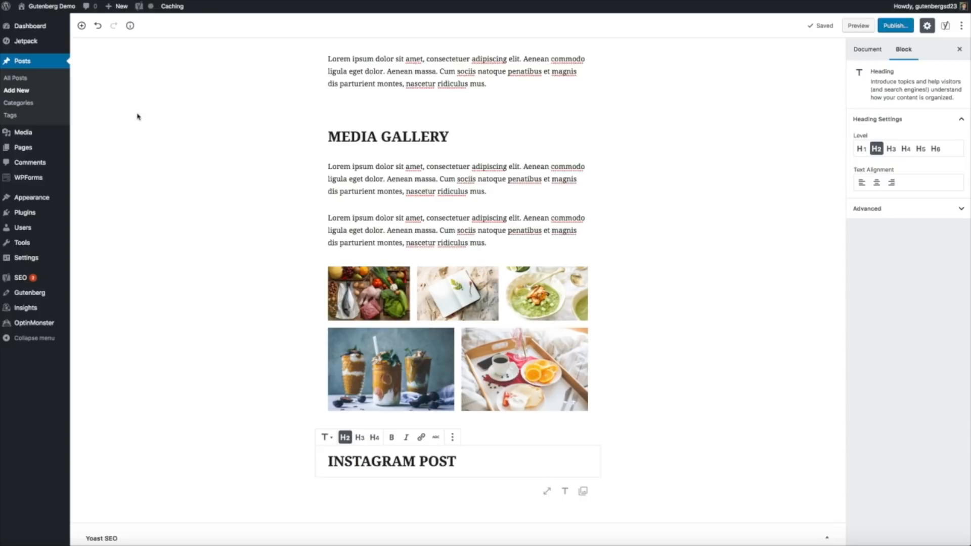
- Add two "Lorem ipsum dolor sit amet" paragraphs under the Instagram Post heading and deselect the block
left_click(82, 26)
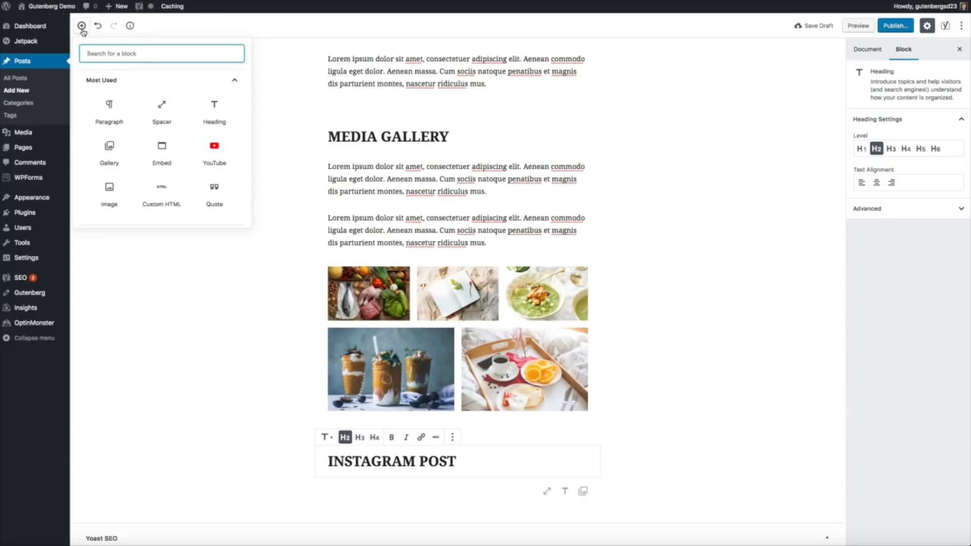
scroll(124, 111, "down", 1)
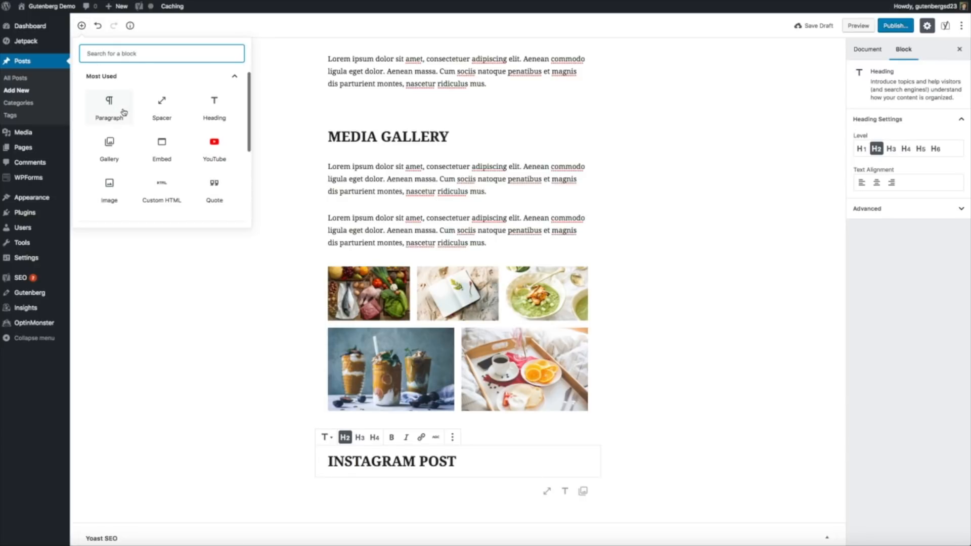
left_click(109, 107)
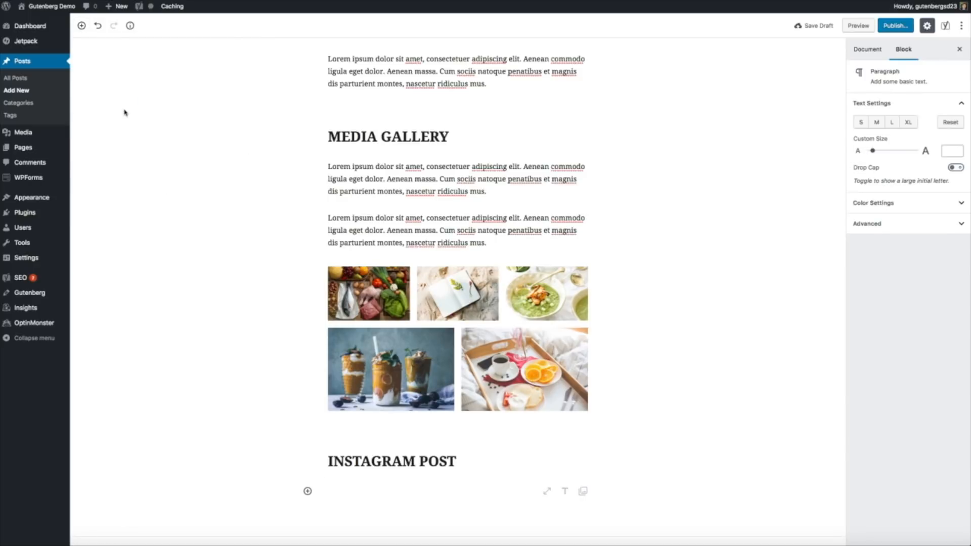
type("Lorem ipsum dolor sit amet, consectetuer adipiscing elit. Aenean commodo ligula eget dolor. Aenean massa. Cum sociis natoque penatibus et magnis dis parturient montes, nascetur ridiculus mus.")
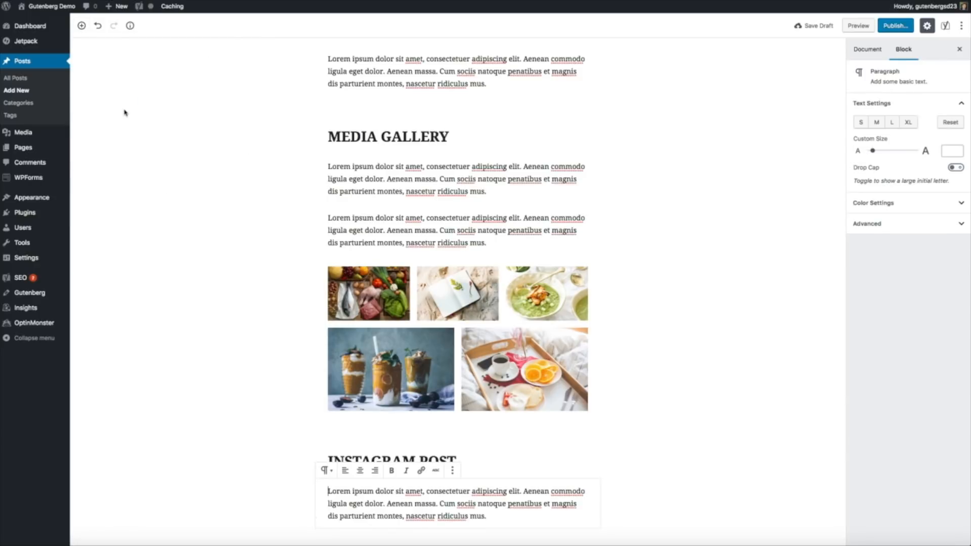
scroll(127, 112, "down", 5)
left_click(508, 266)
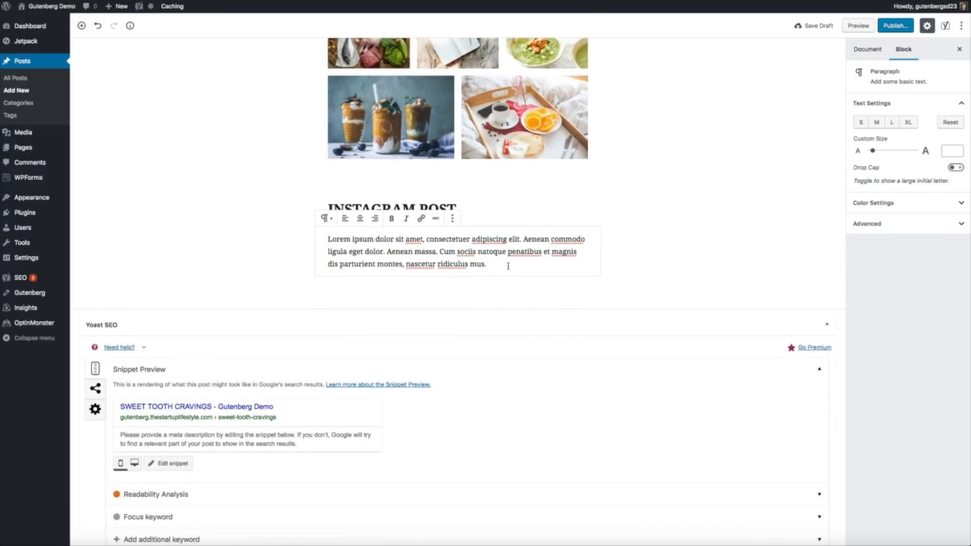
key("Return")
type("Lorem ipsum dolor sit amet, consectetuer adipiscing elit. Aenean commodo ligula eget dolor. Aenean massa. Cum sociis natoque penatibus et magnis dis parturient montes, nascetur ridiculus mus.")
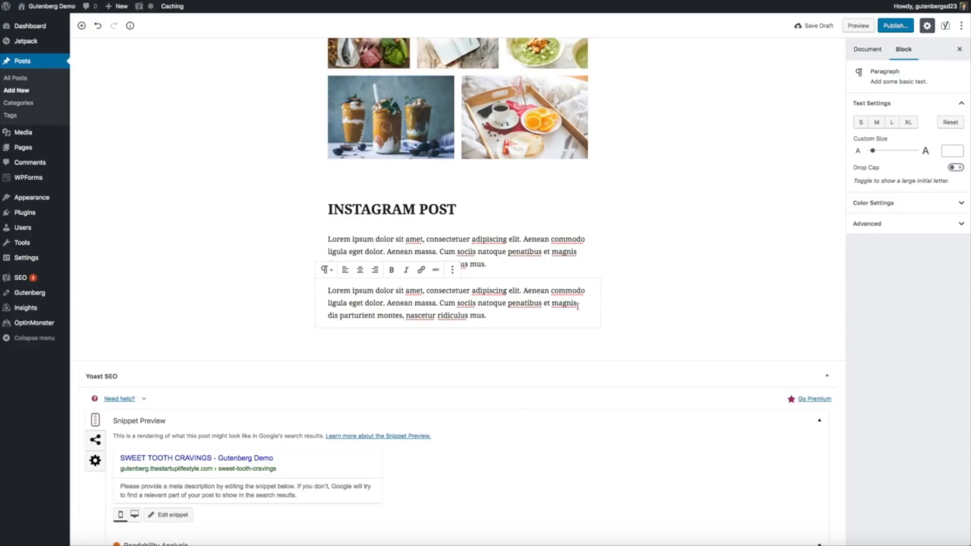
left_click(688, 257)
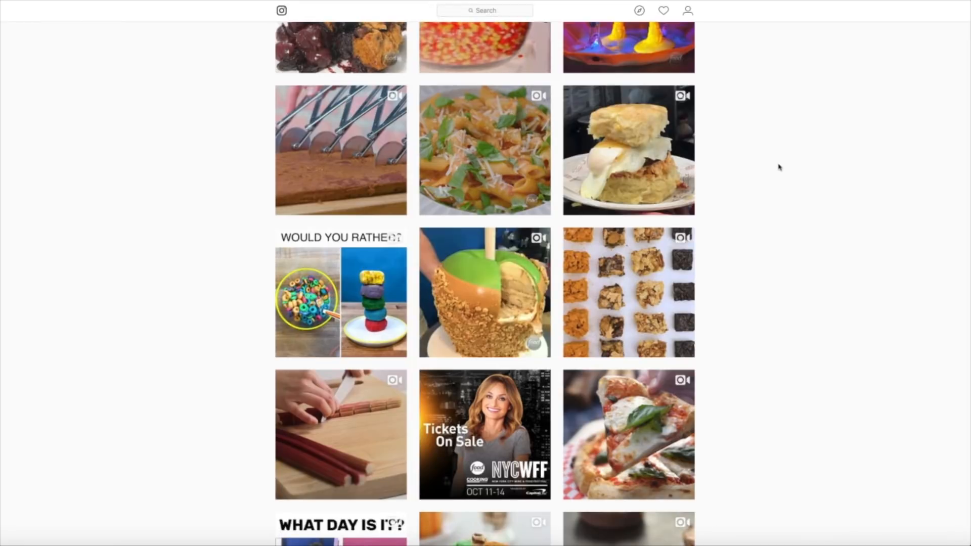
- On the Food Network Instagram page, open the peanut butter cup video post and copy its embed code with the caption included
scroll(779, 167, "down", 5)
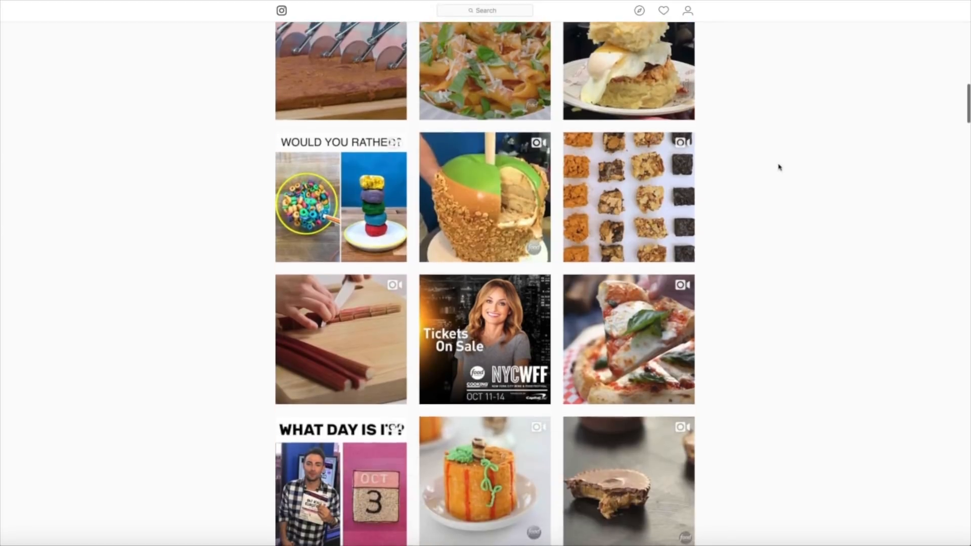
scroll(779, 167, "down", 1)
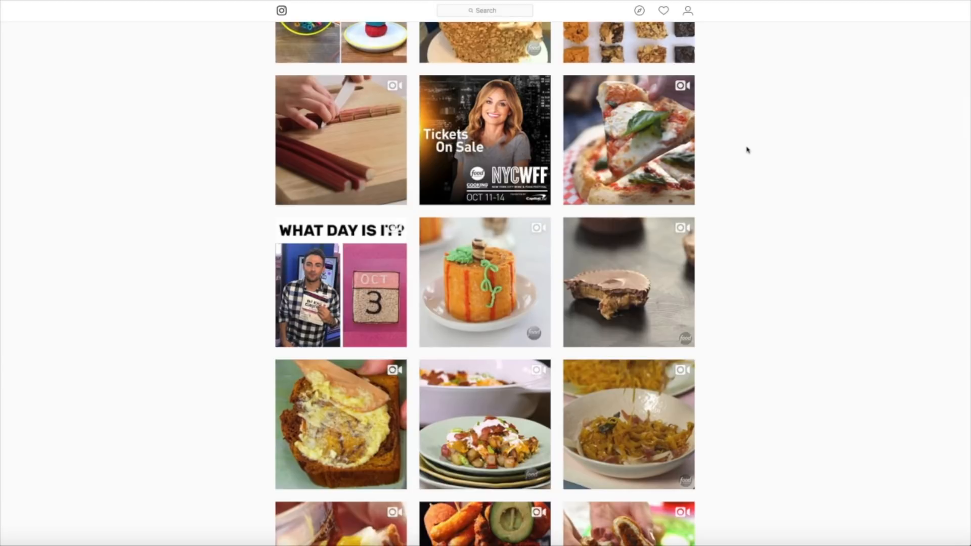
left_click(634, 307)
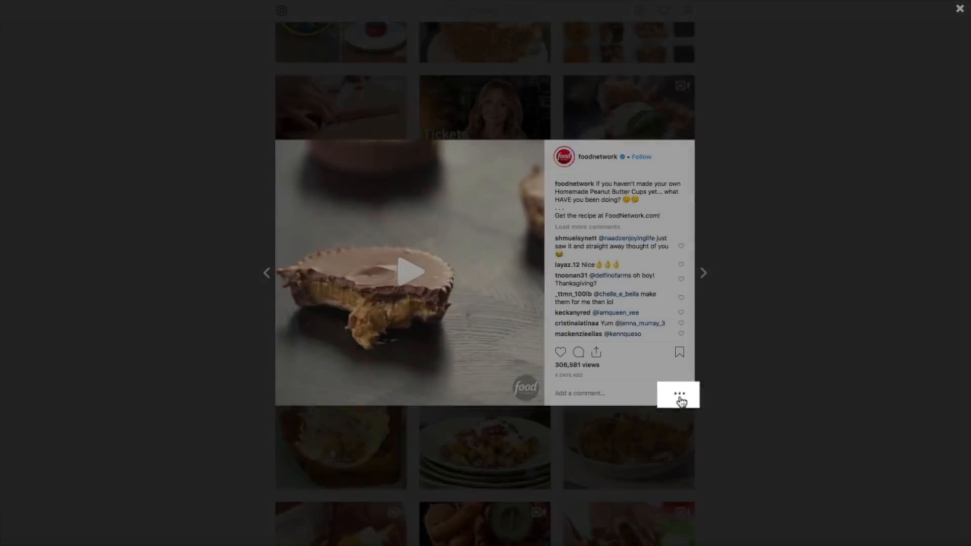
left_click(680, 396)
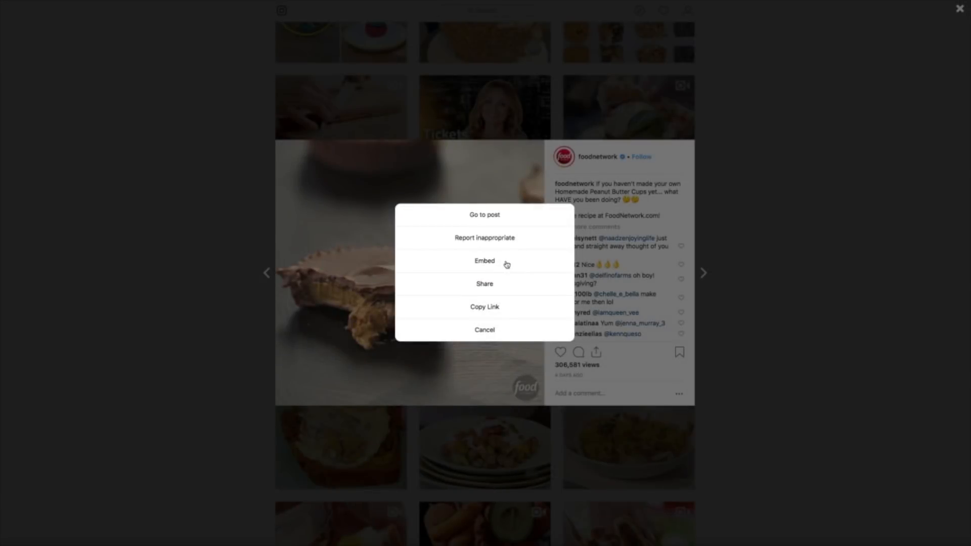
left_click(507, 265)
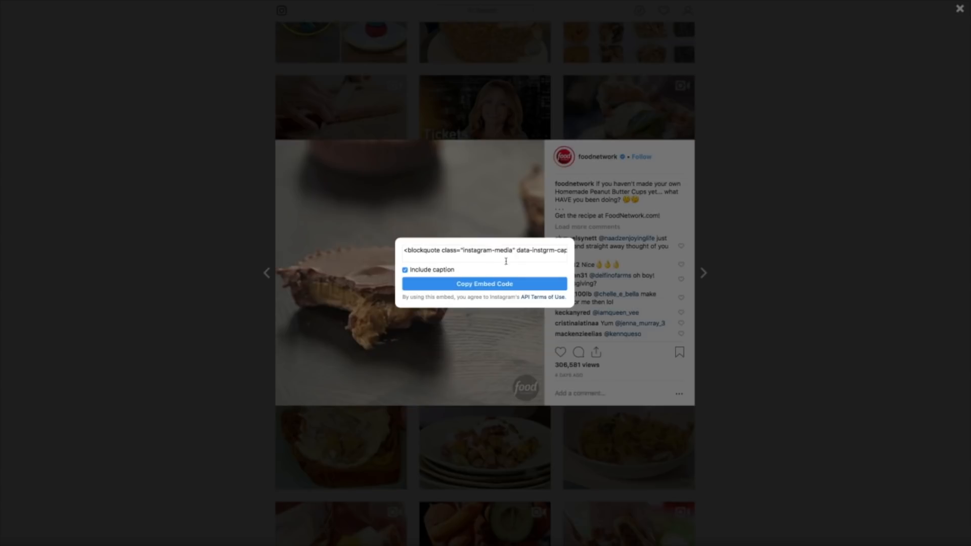
left_click(519, 286)
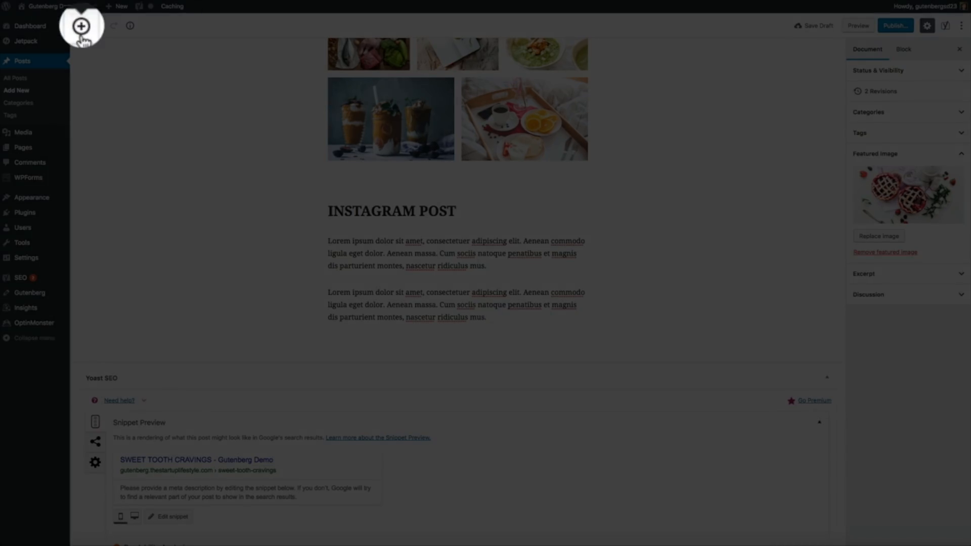
- Back in the post editor, insert a Custom HTML block below the Instagram Post paragraphs and paste the copied embed code into it
left_click(81, 28)
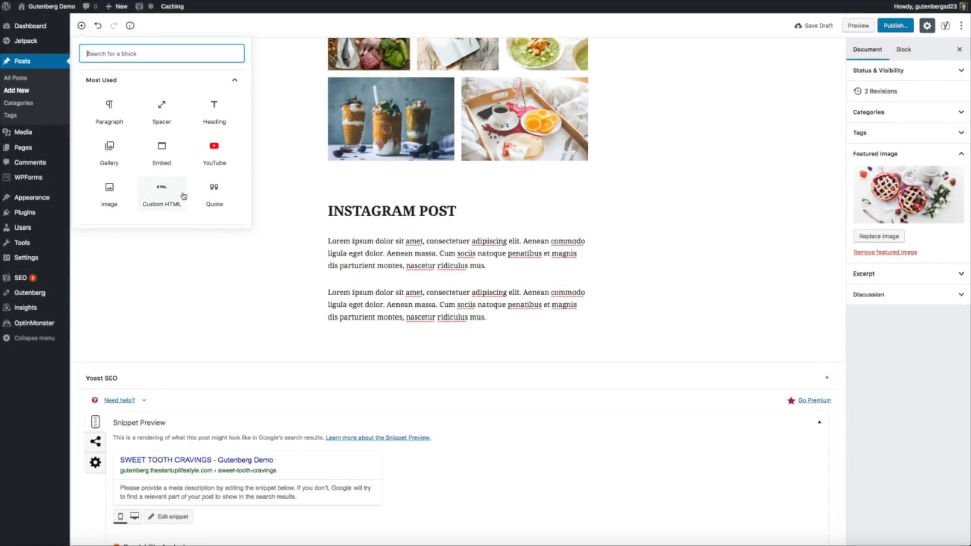
left_click(183, 196)
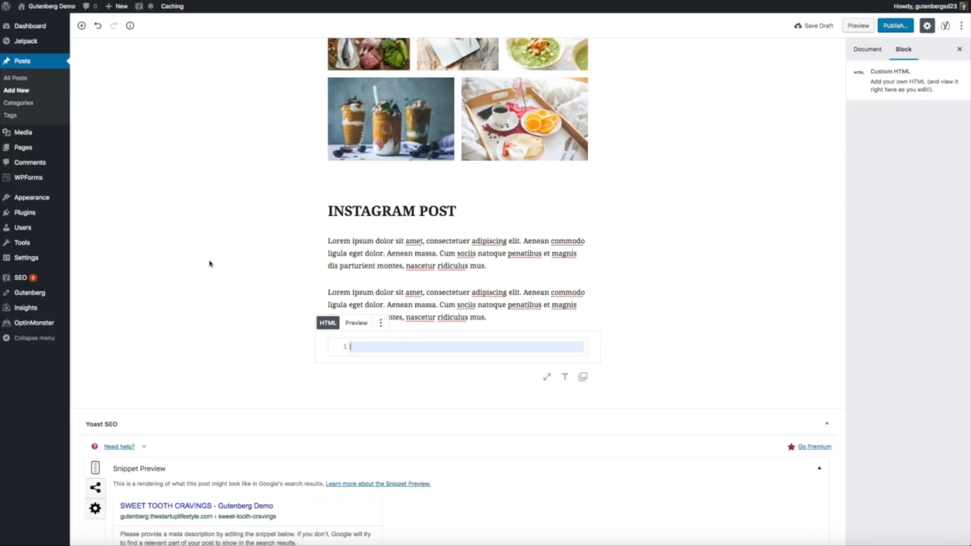
key("super+v")
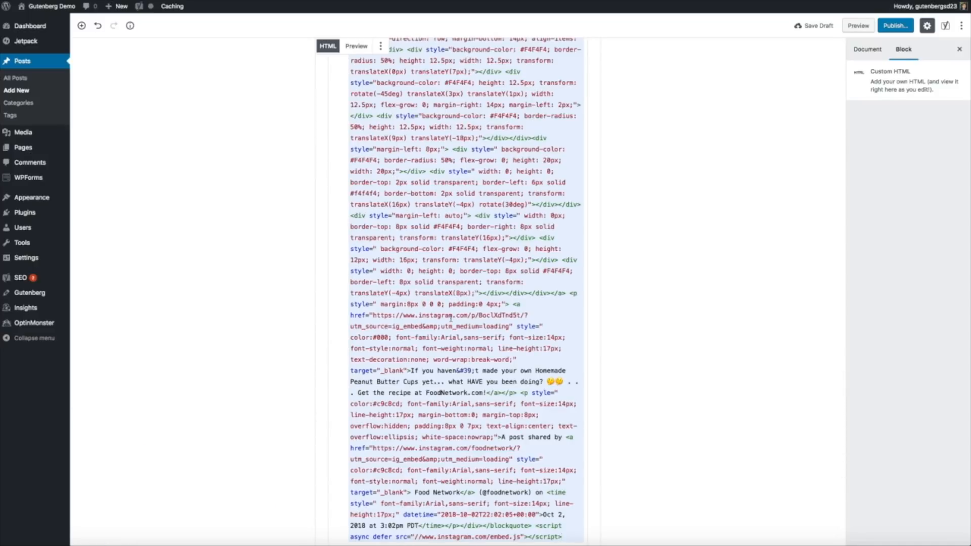
- Switch the Custom HTML block from its code to the preview of the embedded Instagram post
scroll(450, 318, "up", 10)
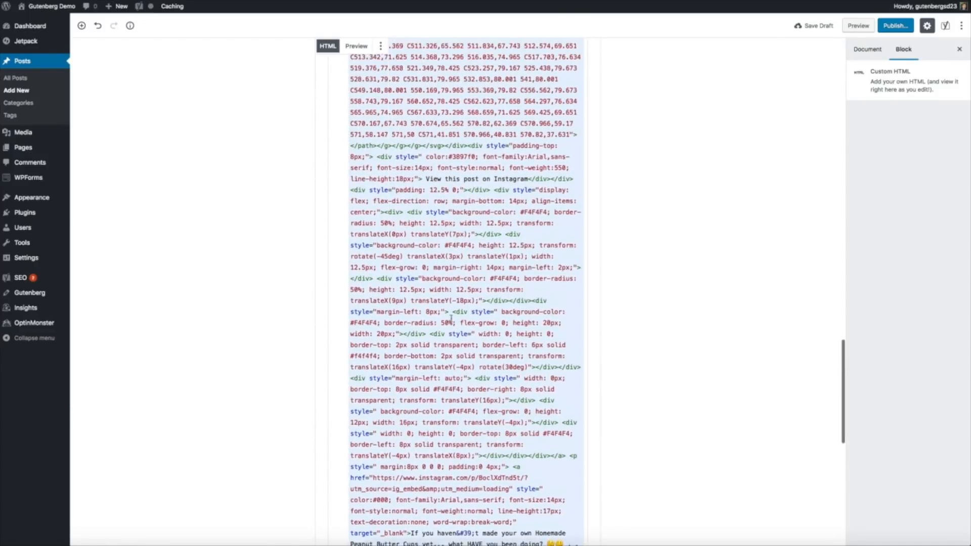
scroll(451, 318, "up", 10)
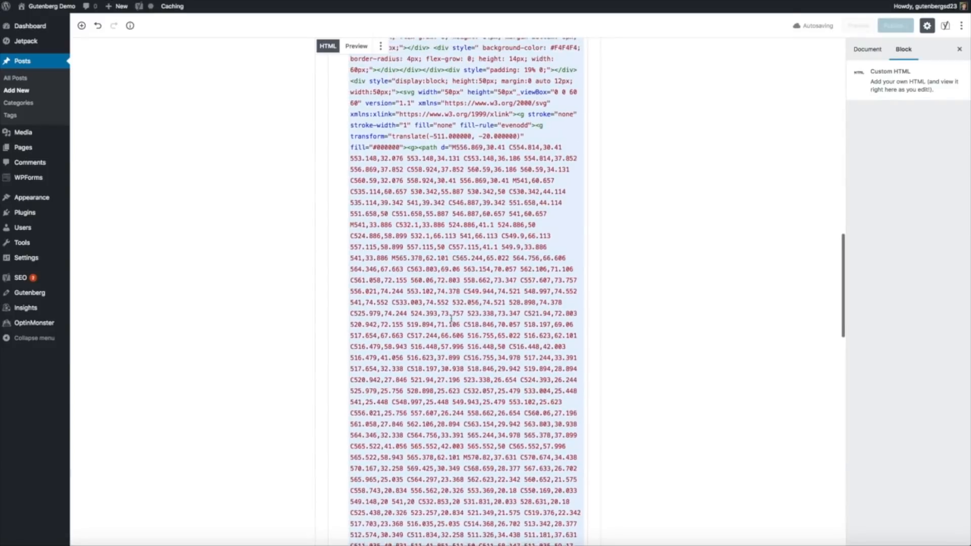
scroll(450, 319, "up", 10)
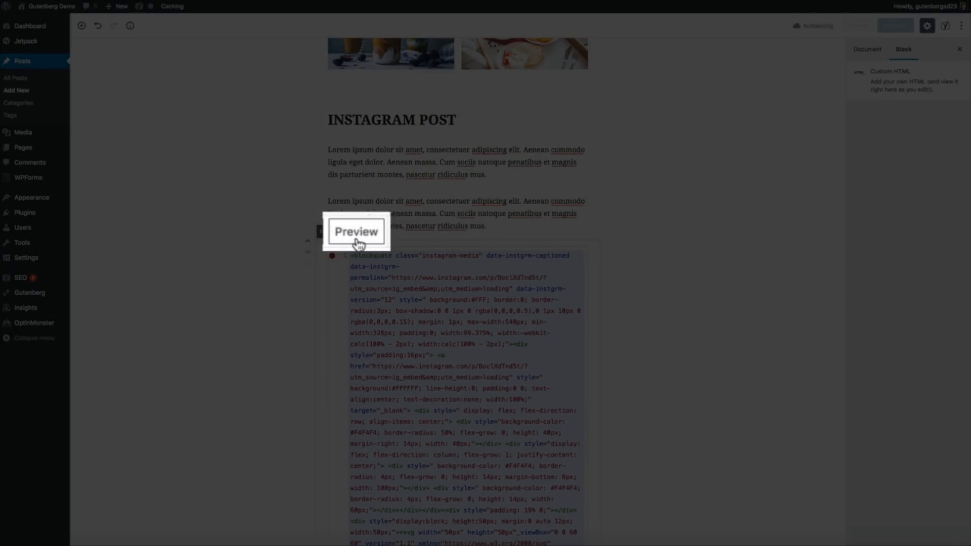
left_click(357, 232)
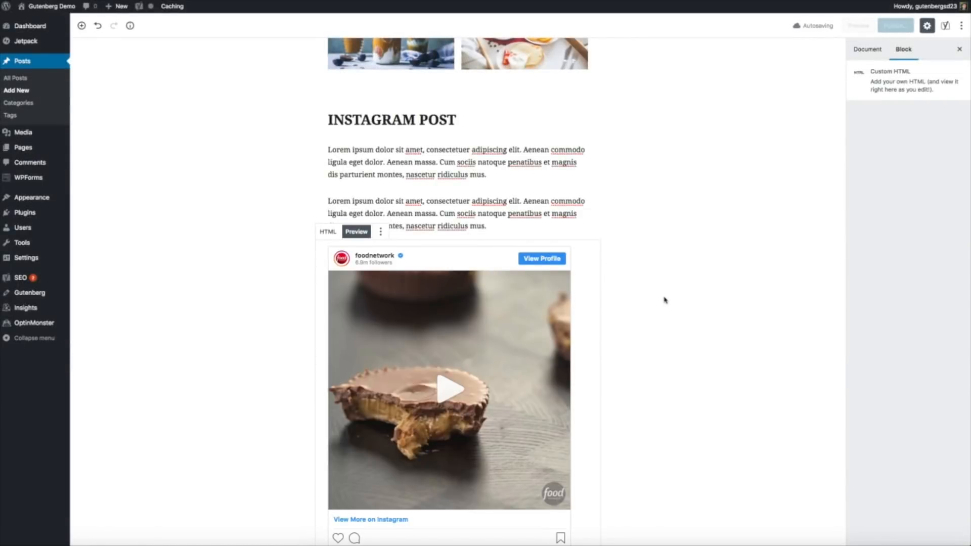
- Preview the Sweet Tooth Cravings post and check how the embedded Instagram post is laid out on the page
scroll(665, 301, "down", 4)
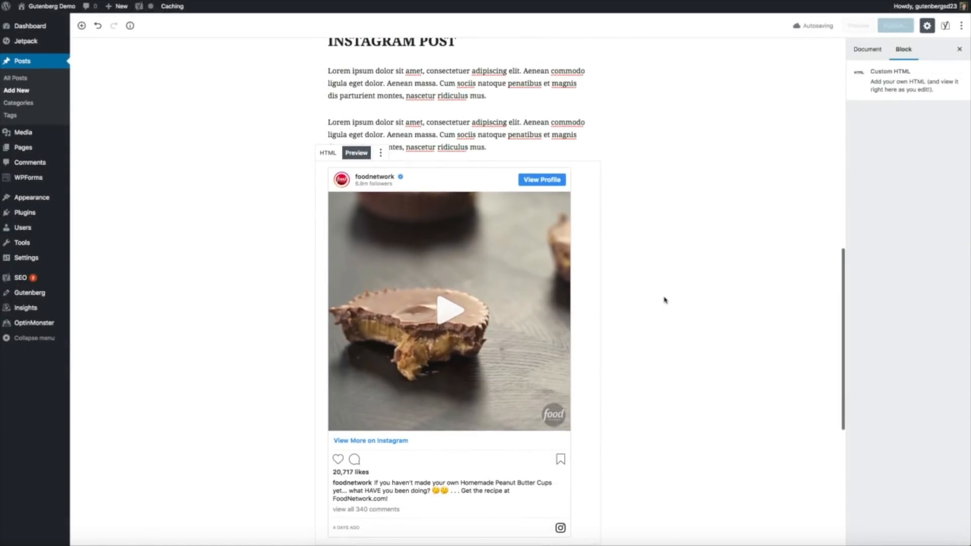
scroll(665, 300, "down", 1)
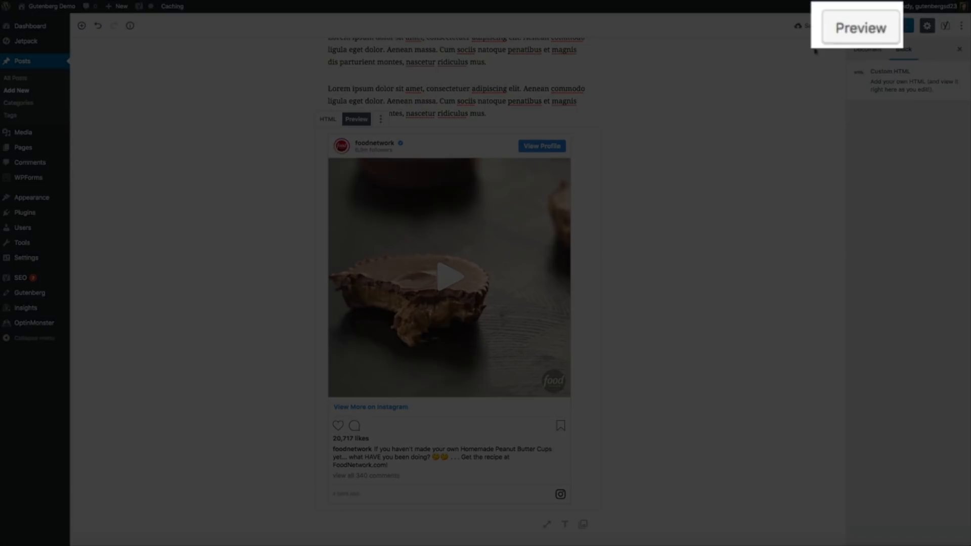
left_click(873, 26)
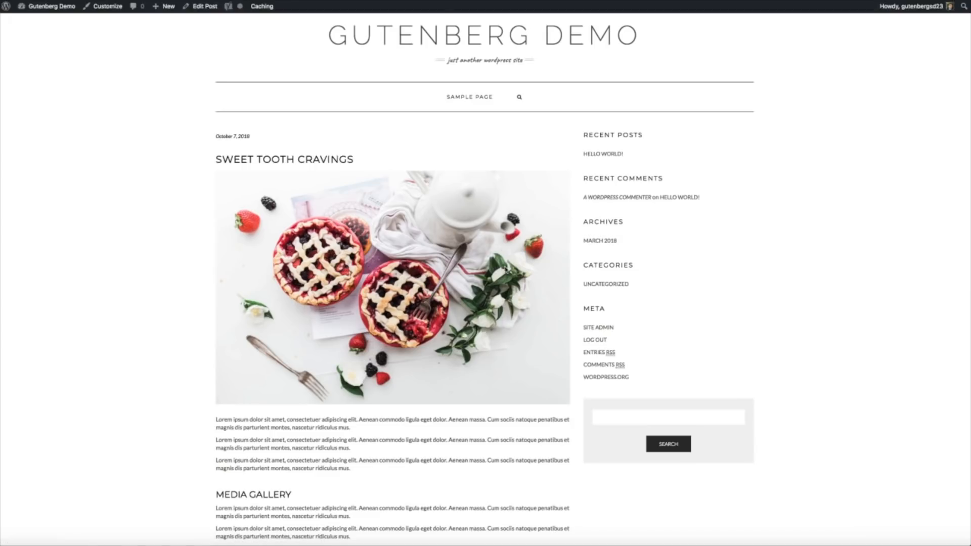
scroll(506, 268, "down", 9)
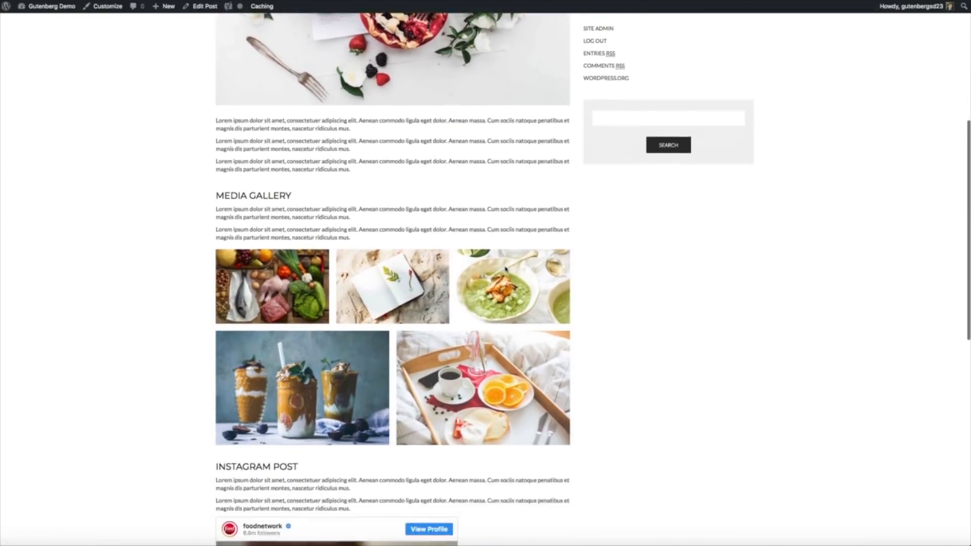
scroll(506, 269, "down", 4)
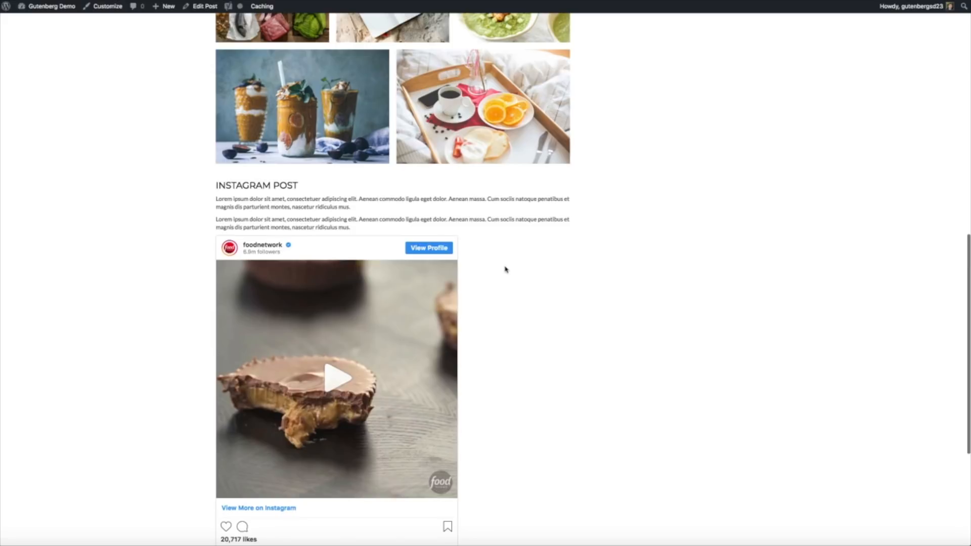
scroll(505, 269, "down", 2)
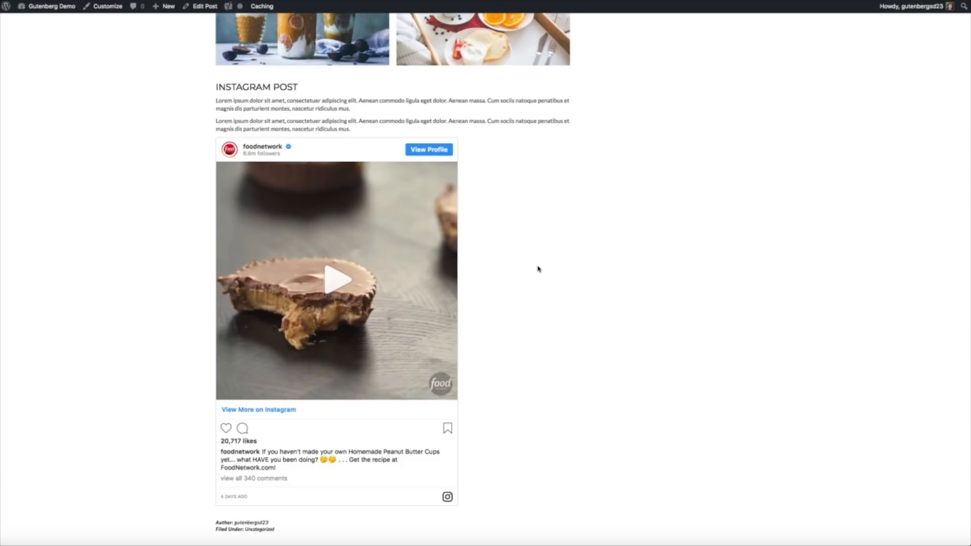
scroll(538, 269, "down", 1)
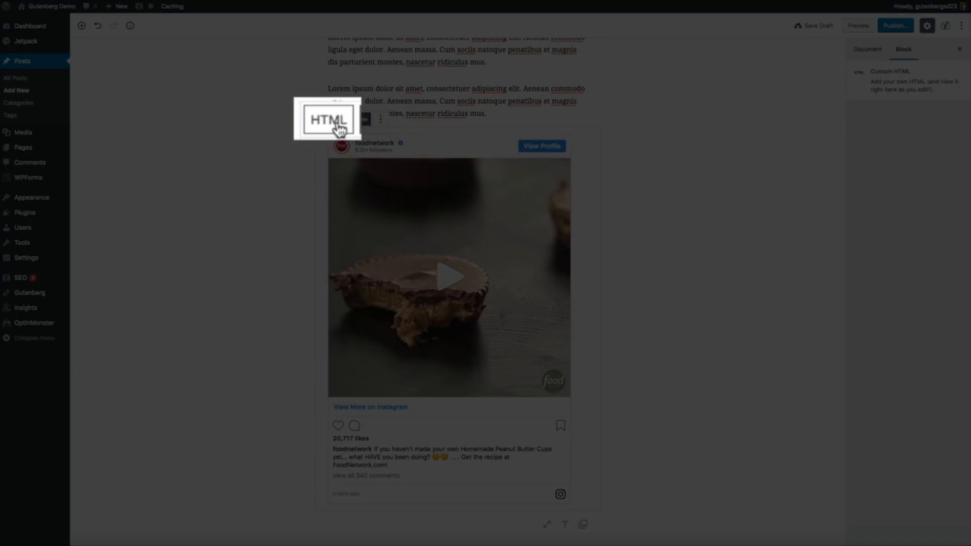
- In the Custom HTML block's code, add <center></center> before the embed code and copy the closing </center> tag to the code's end
left_click(333, 123)
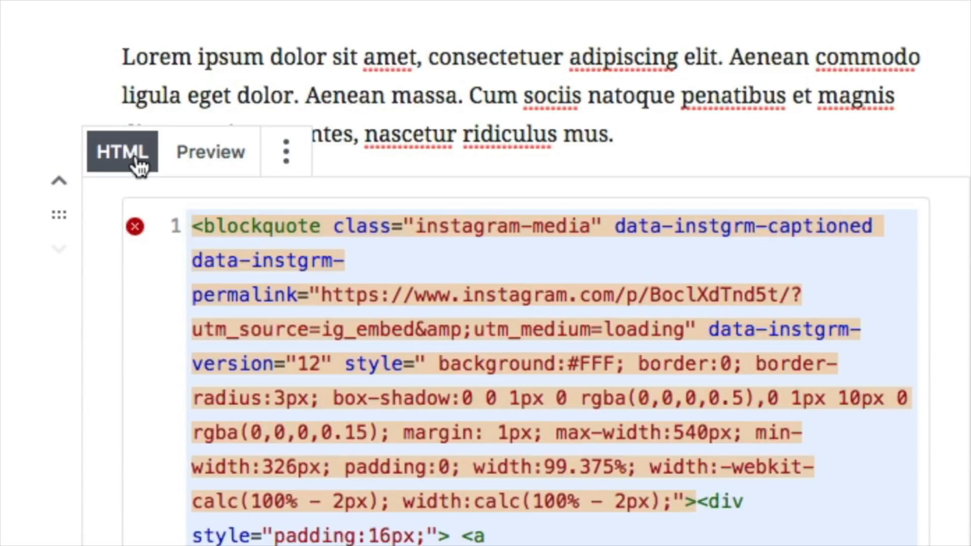
type("<center></center>")
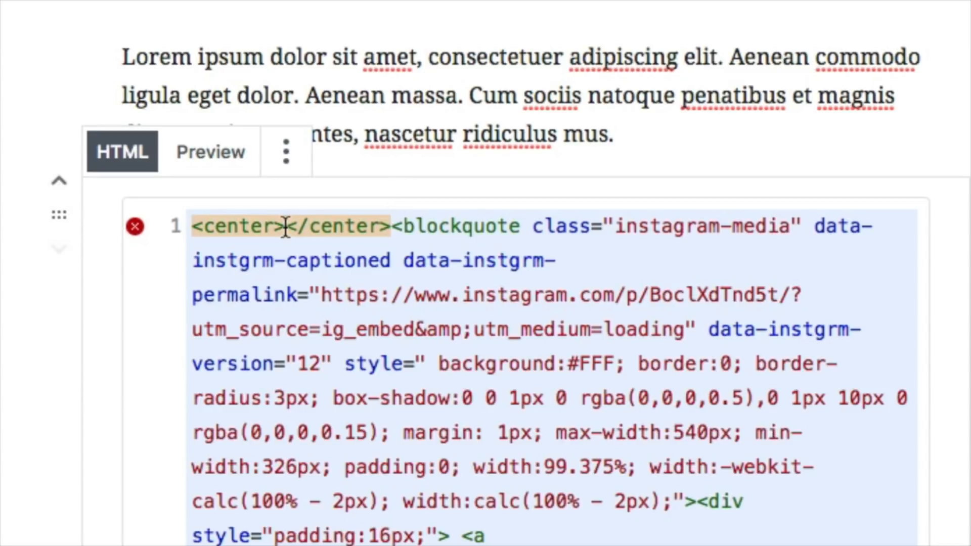
left_click_drag(287, 226, 393, 231)
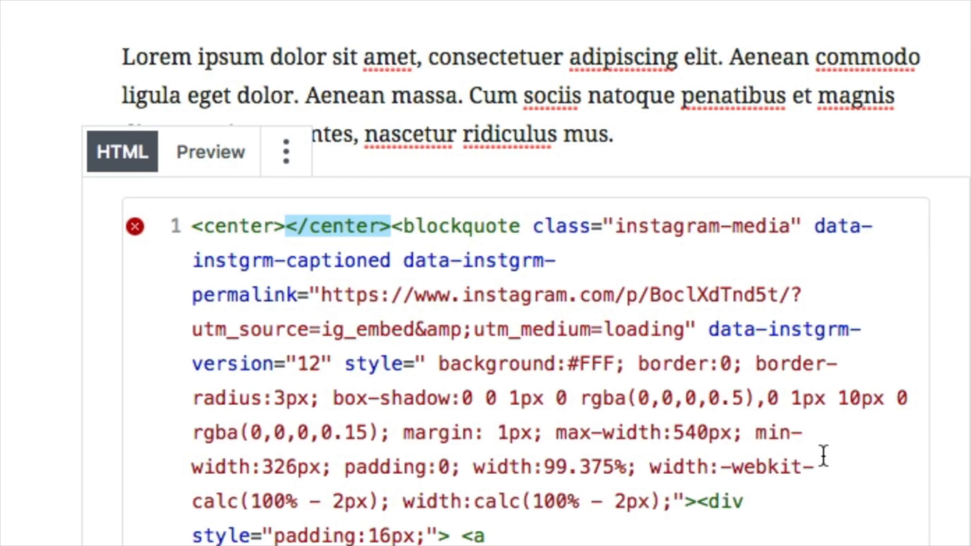
scroll(823, 458, "down", 20)
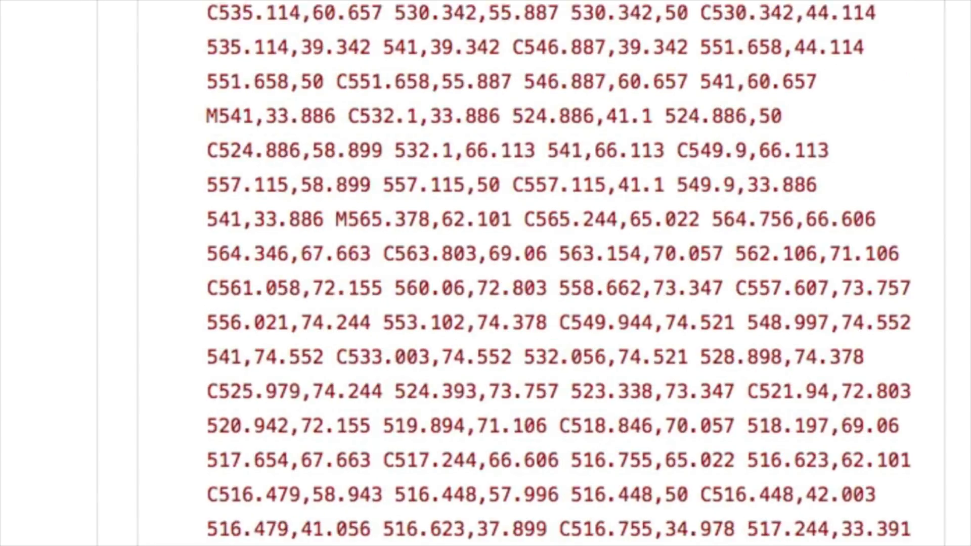
scroll(560, 276, "down", 20)
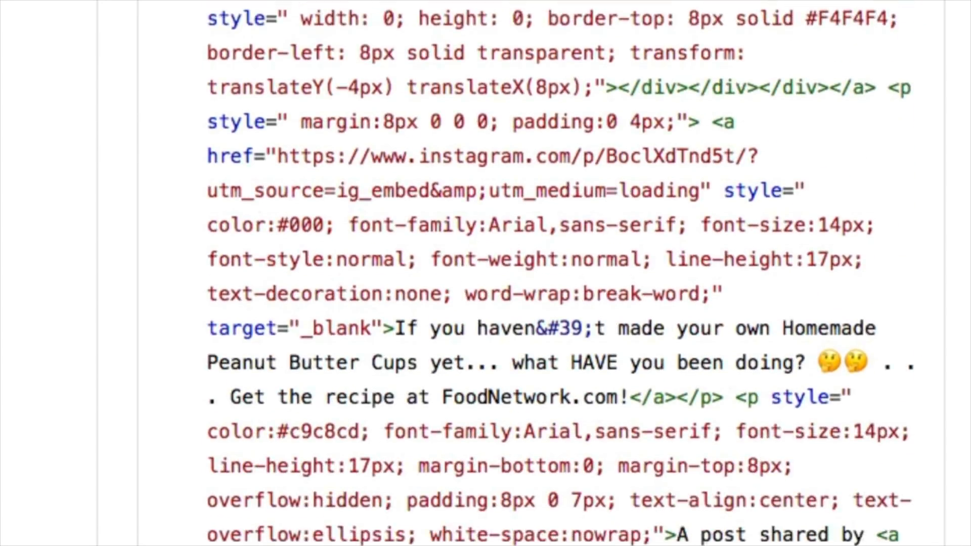
scroll(718, 247, "down", 5)
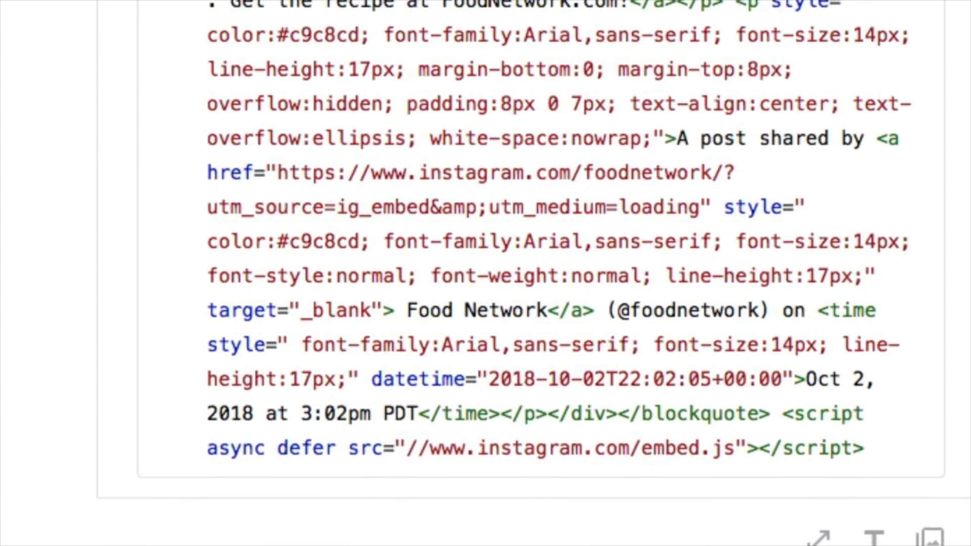
left_click(867, 446)
key("super+a")
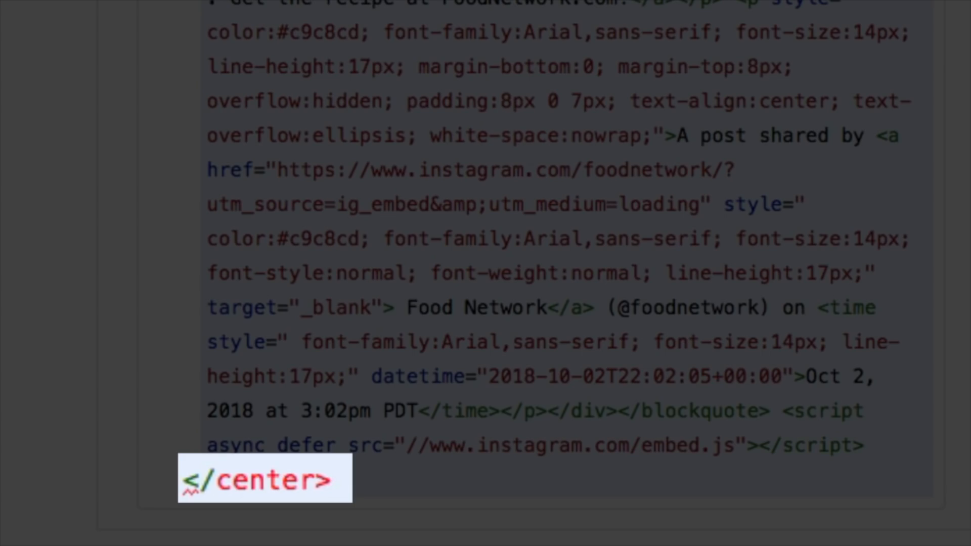
- Delete the extra </center> tag right after the opening <center> tag and switch the Custom HTML block to its preview
scroll(564, 273, "up", 15)
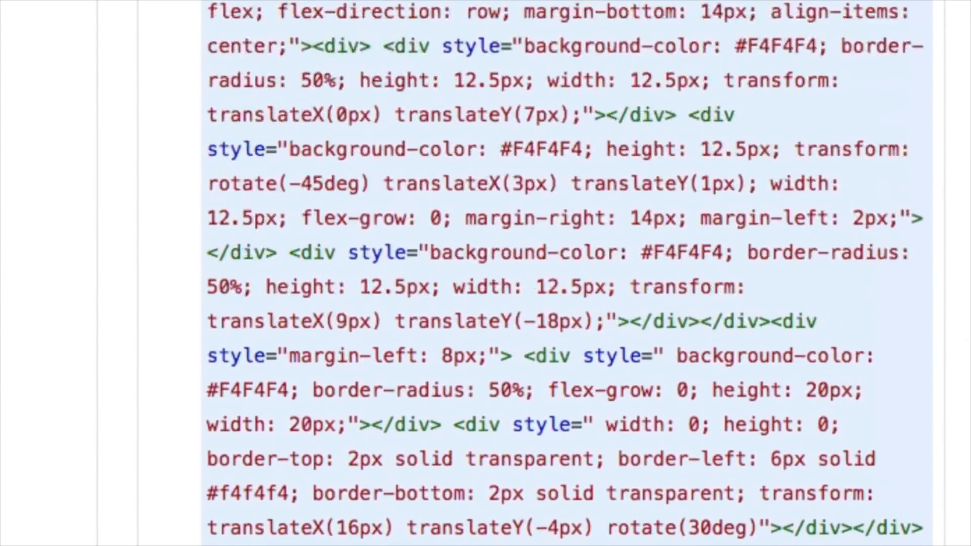
scroll(564, 273, "up", 15)
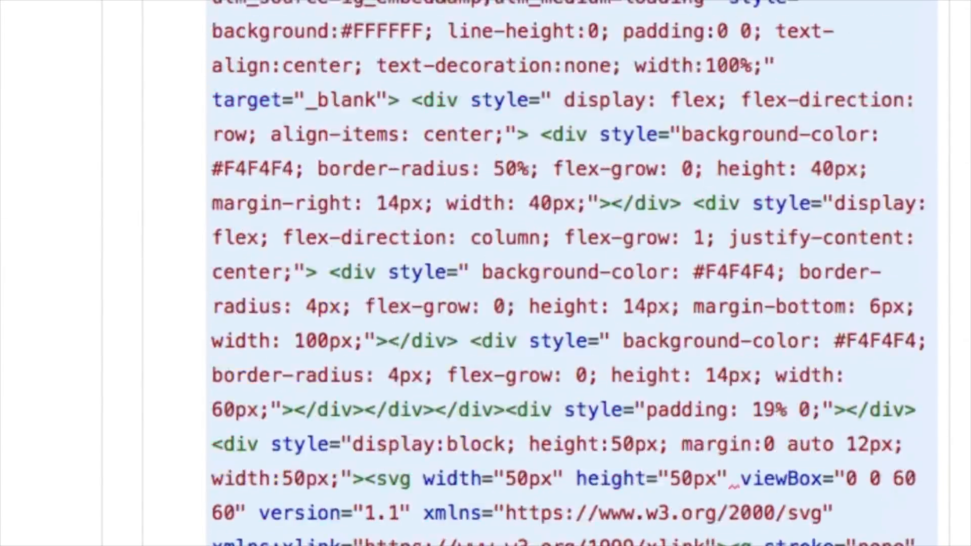
scroll(564, 274, "up", 10)
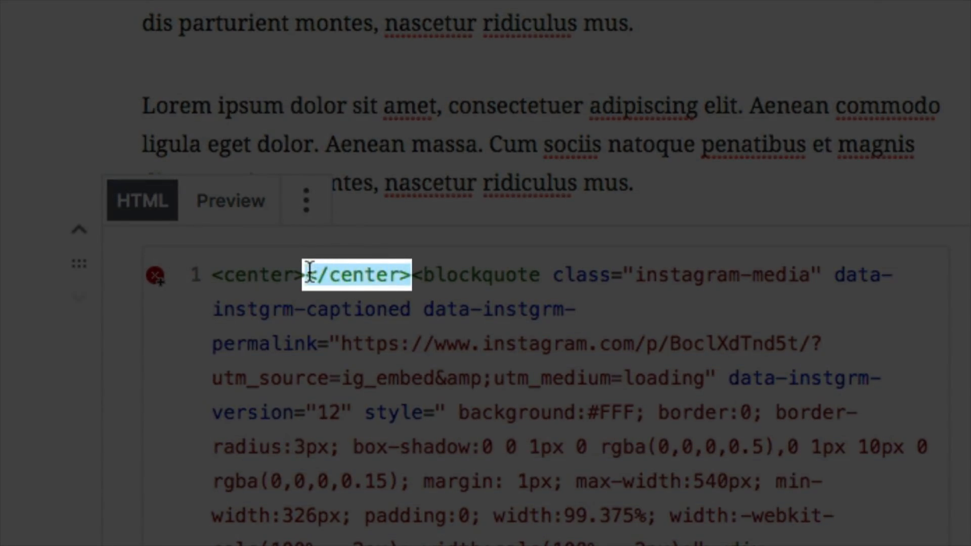
key("BackSpace")
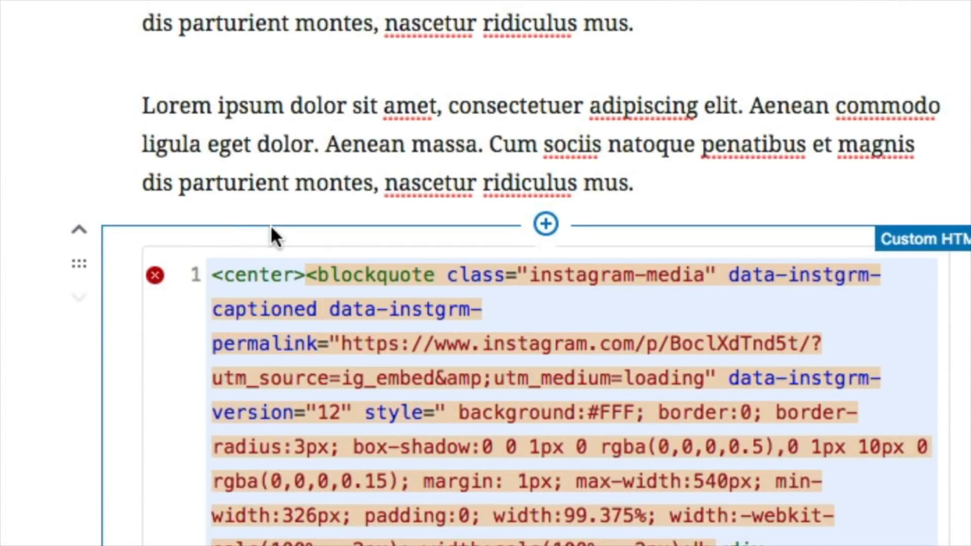
left_click(234, 204)
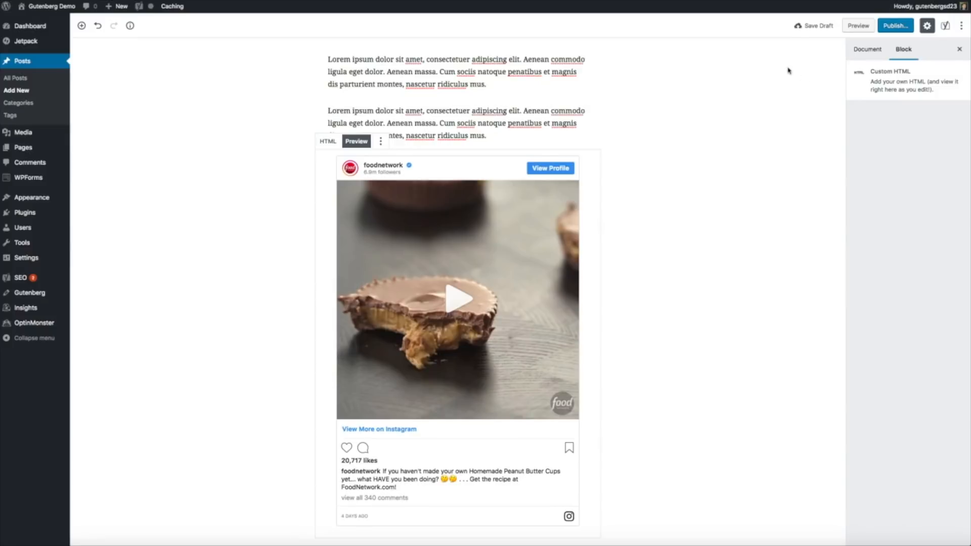
- Preview the post again and check the alignment of the Instagram embed under its paragraphs
left_click(857, 27)
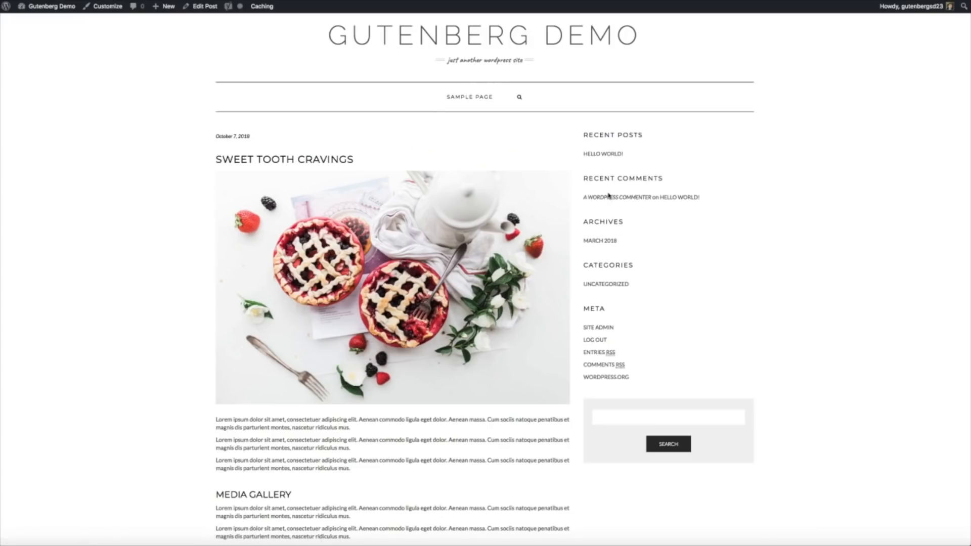
scroll(609, 195, "down", 2)
scroll(610, 196, "down", 10)
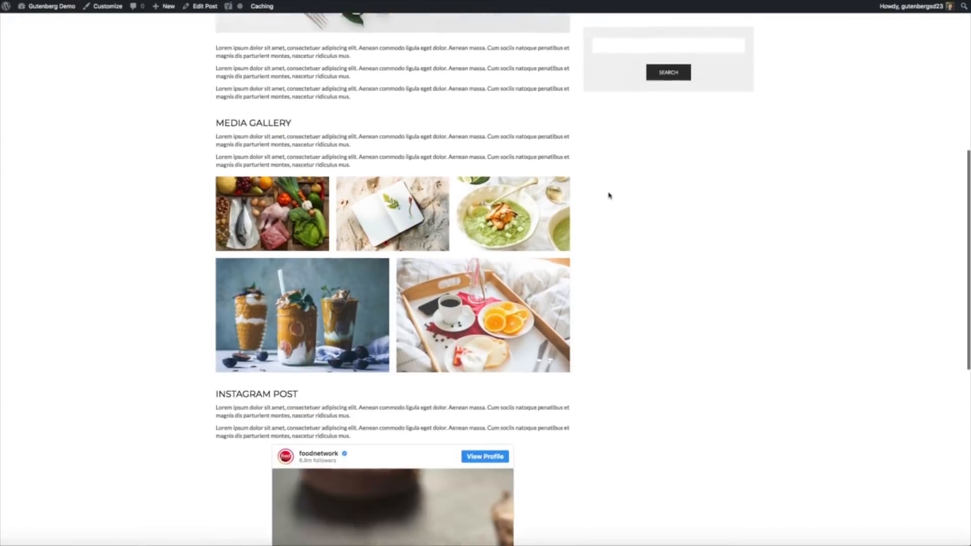
scroll(610, 196, "down", 4)
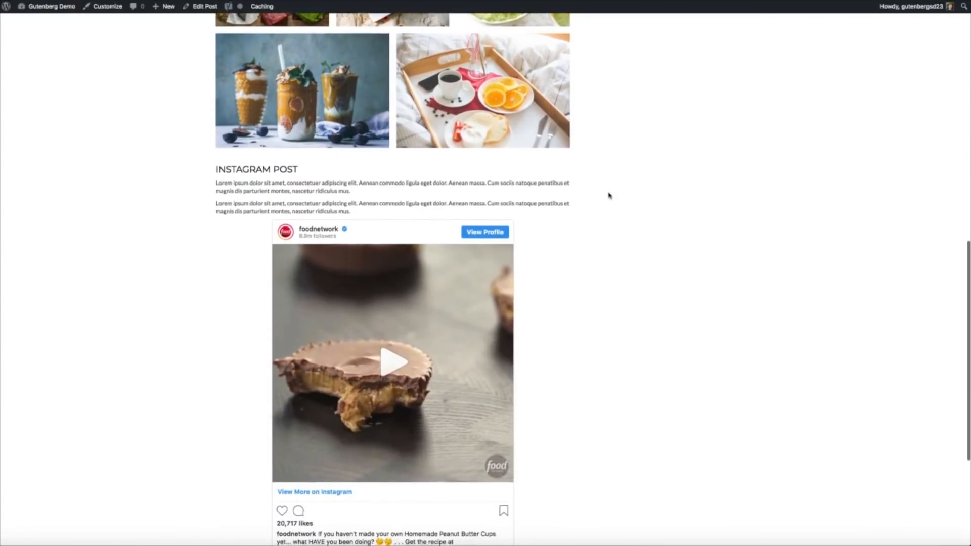
scroll(609, 196, "down", 2)
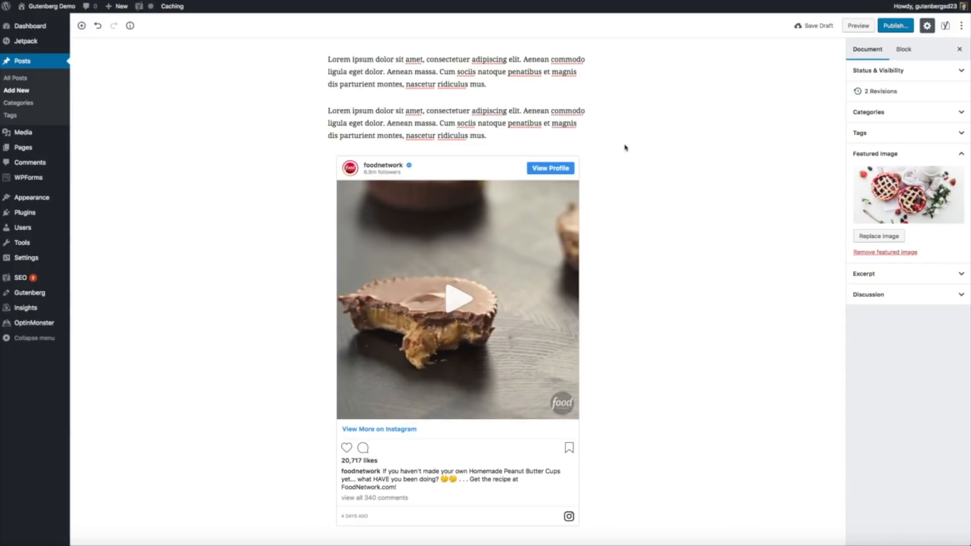
- Insert a Spacer block between the second Instagram Post paragraph and the embedded Instagram post
left_click(508, 137)
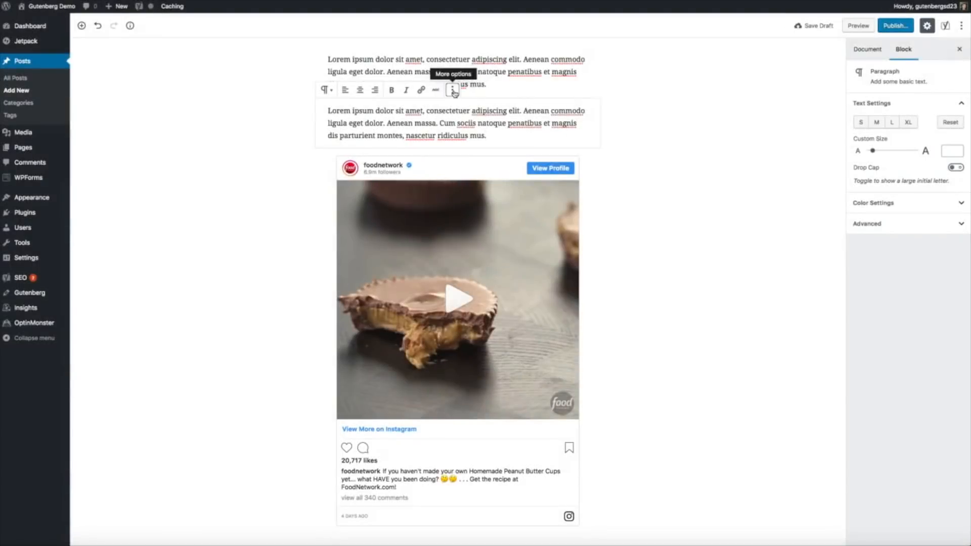
left_click(453, 91)
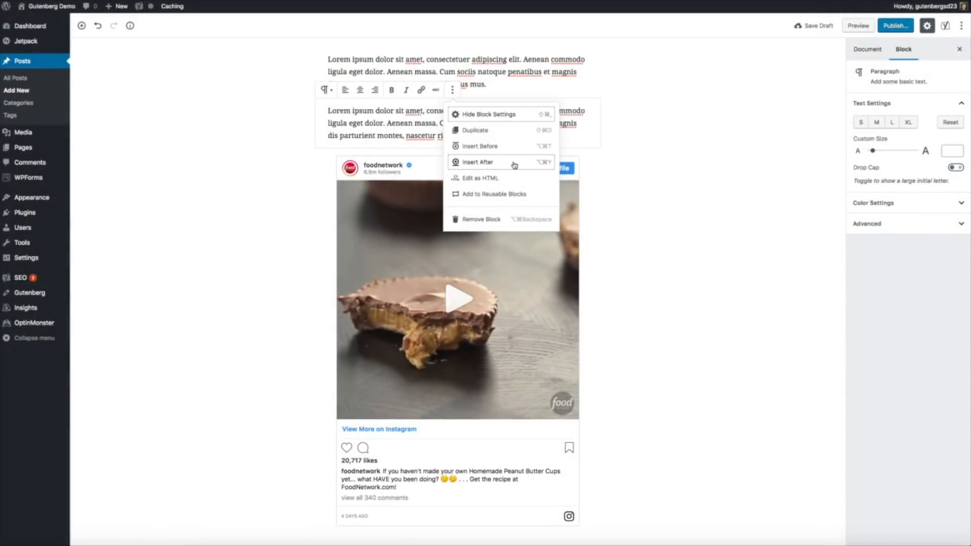
left_click(514, 166)
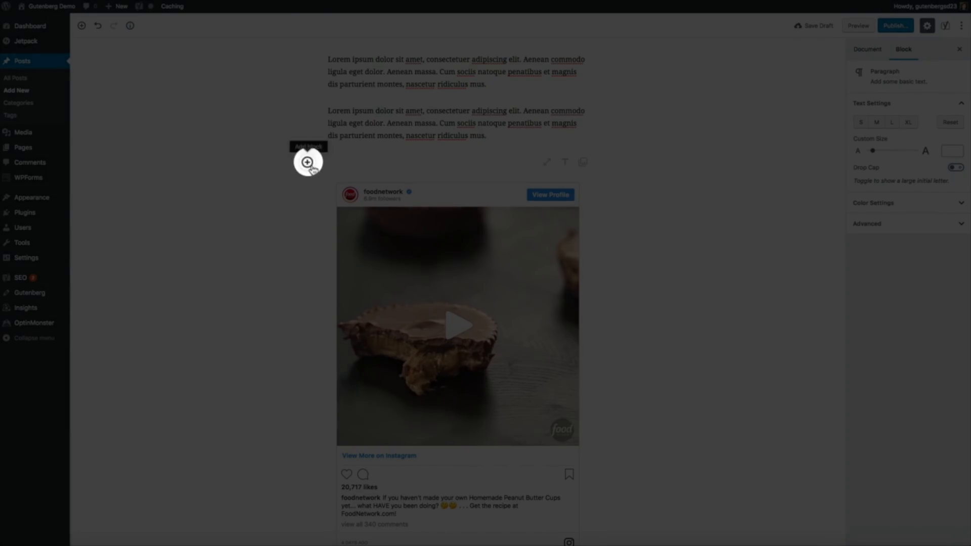
left_click(308, 163)
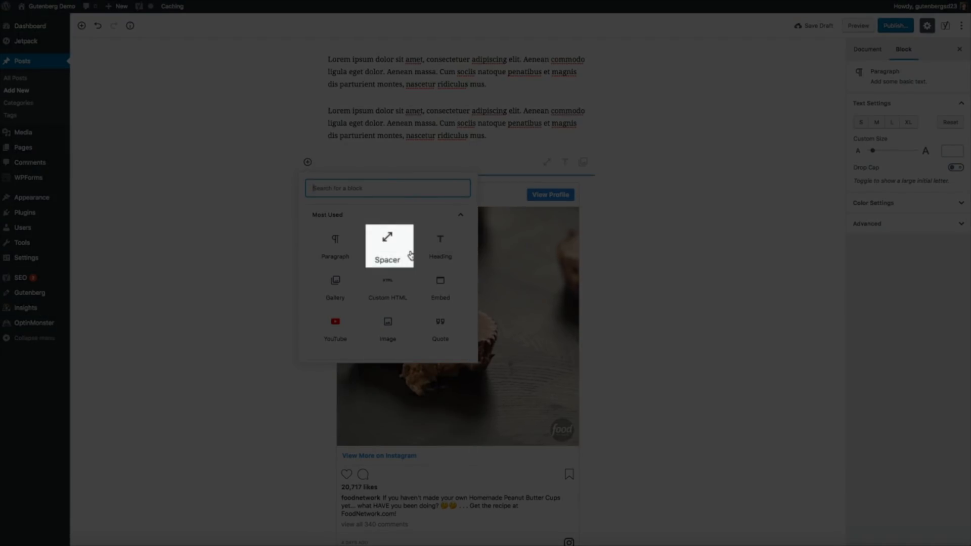
left_click(410, 254)
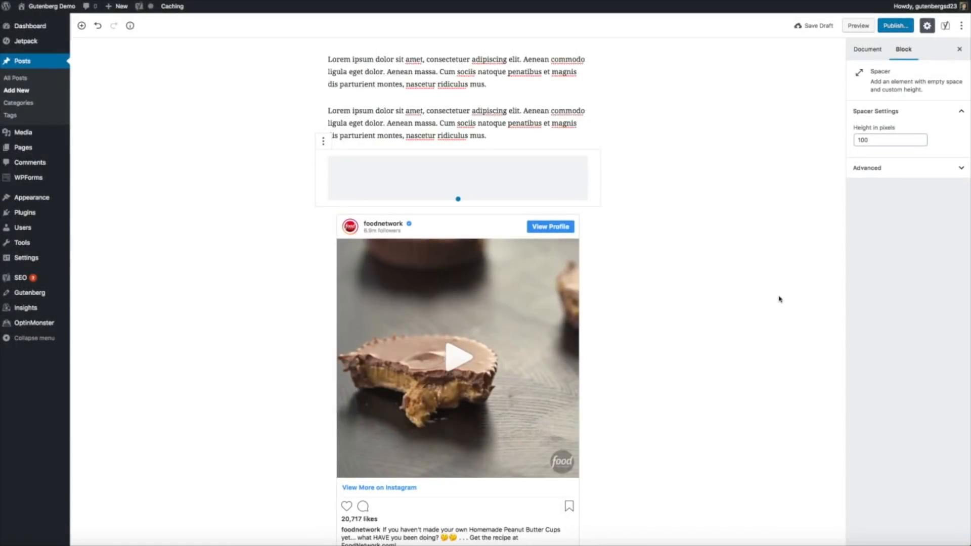
- Set the height of the spacer above the Instagram embed to 20 pixels and deselect the block
double_click(884, 140)
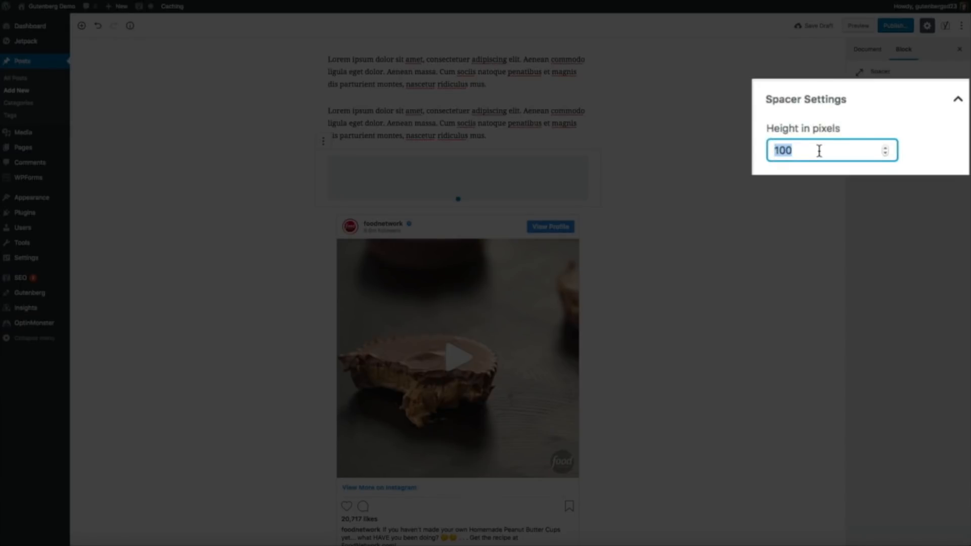
type("20")
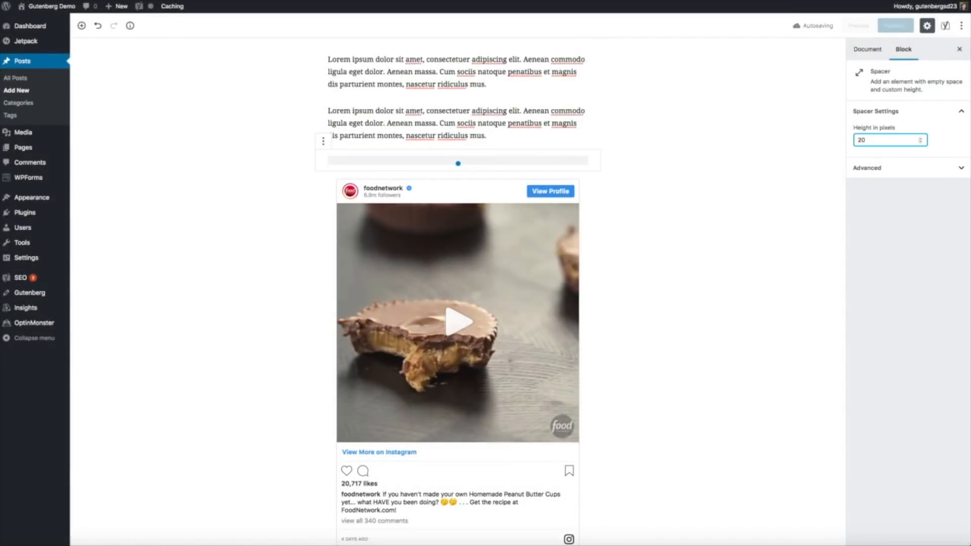
left_click(804, 358)
- Preview the post and check the spacing between the Instagram Post paragraphs and the embed
scroll(804, 358, "down", 1)
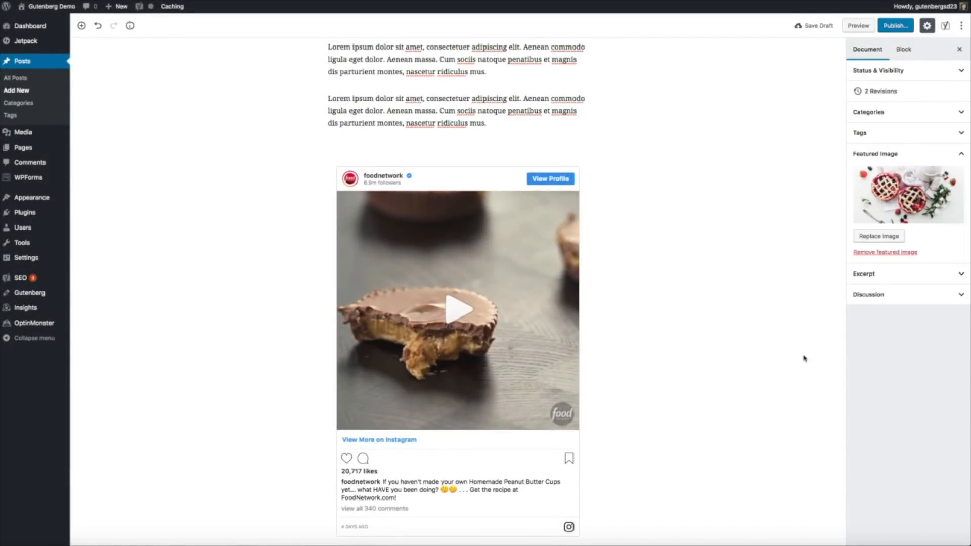
left_click(859, 26)
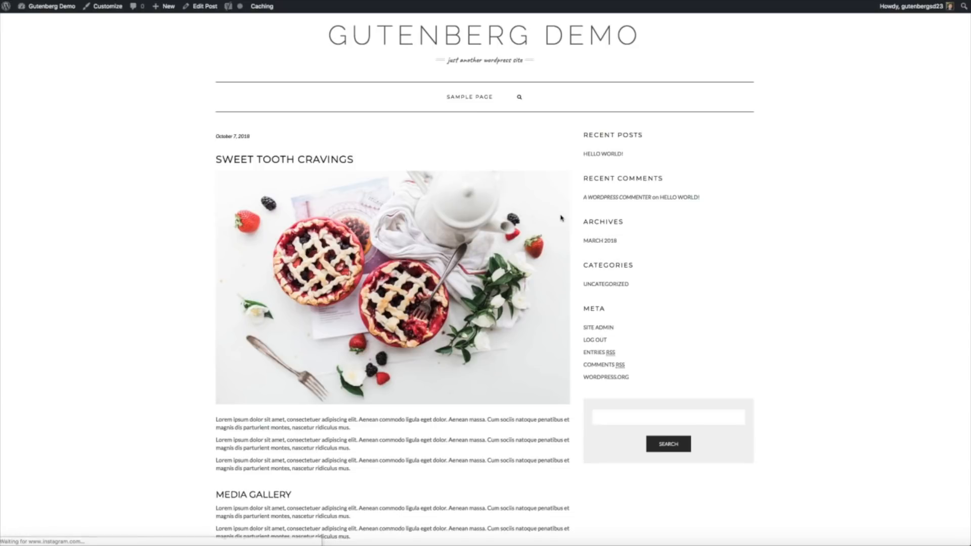
scroll(560, 218, "down", 5)
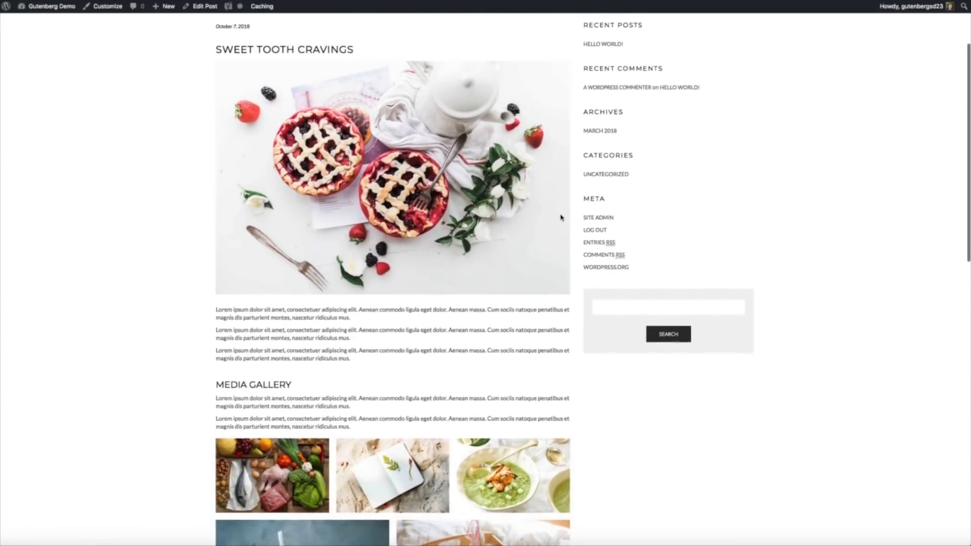
scroll(560, 218, "down", 10)
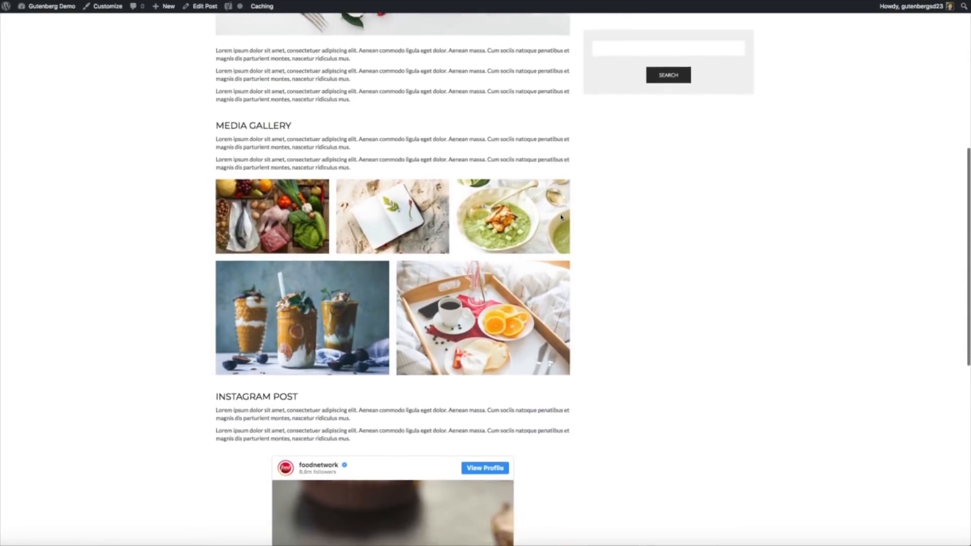
scroll(561, 218, "down", 6)
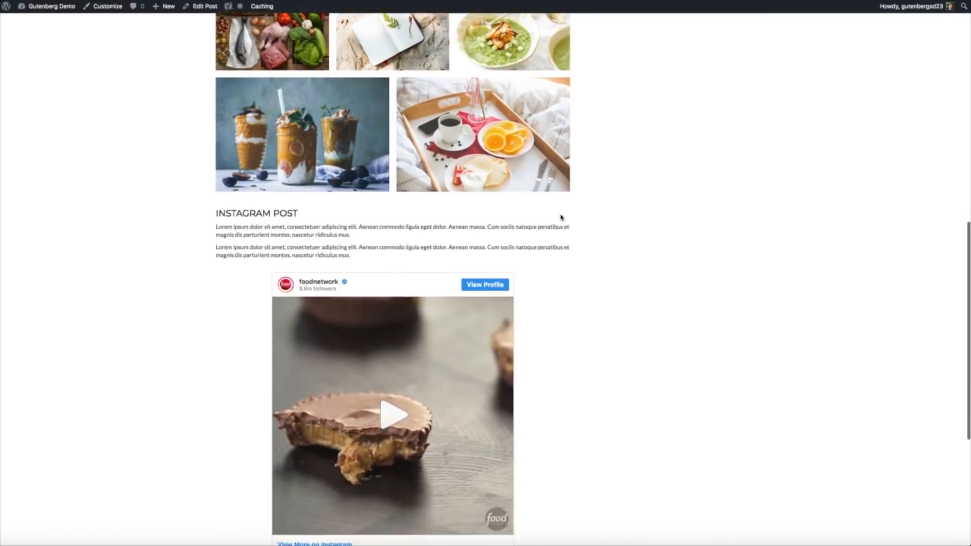
- Duplicate the 20-pixel spacer above the Instagram embed and move the copy below the embed
scroll(561, 218, "down", 4)
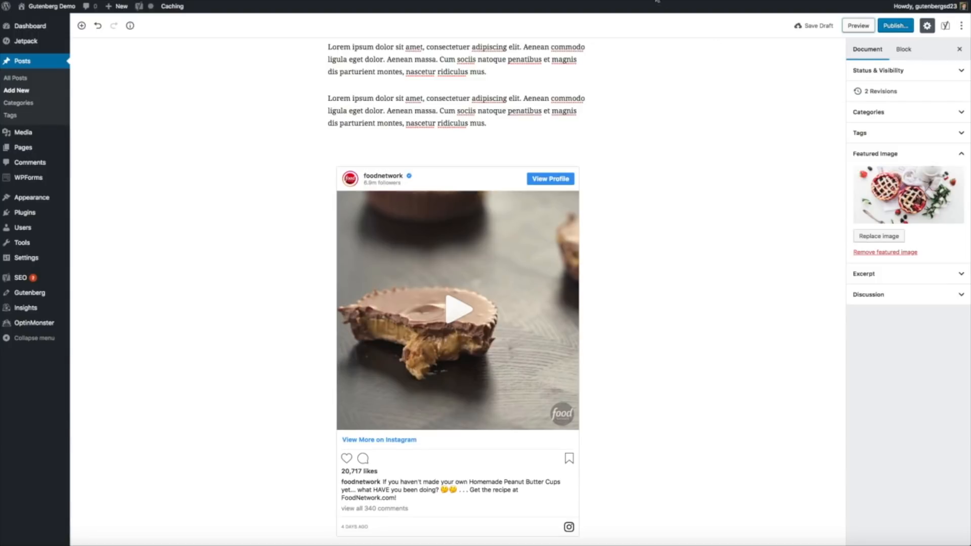
left_click(425, 152)
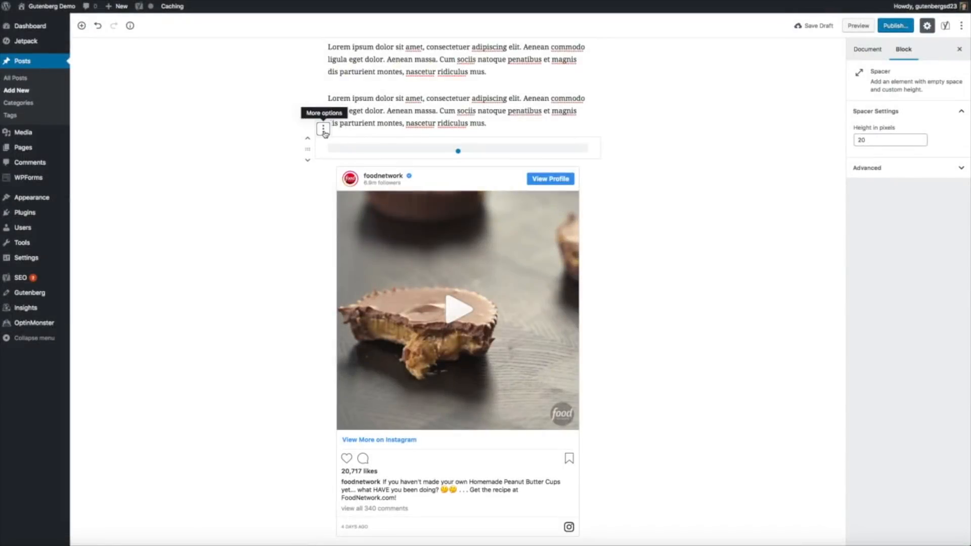
left_click(324, 130)
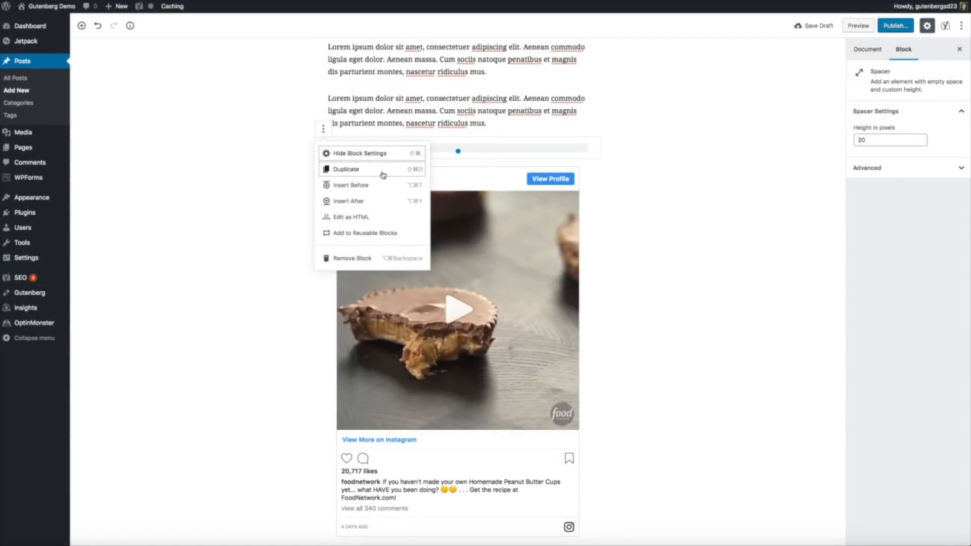
left_click(383, 174)
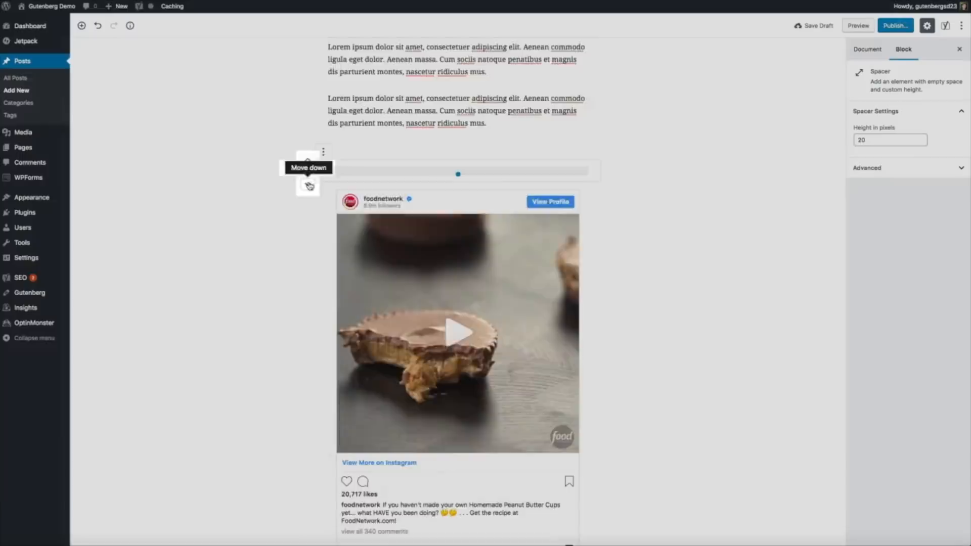
left_click(308, 184)
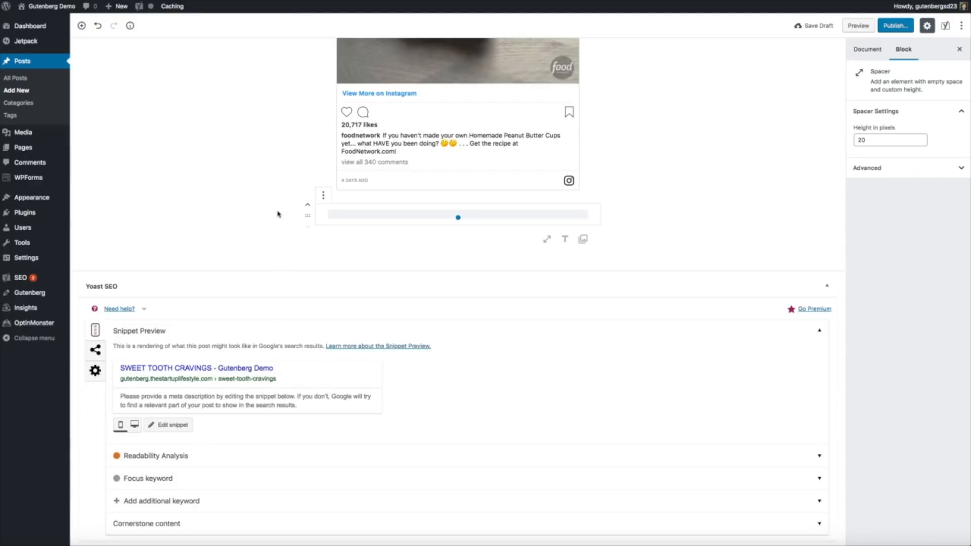
- Insert a Paragraph block with the Lorem ipsum sample text below the spacer under the Instagram embed and deselect it
left_click(83, 27)
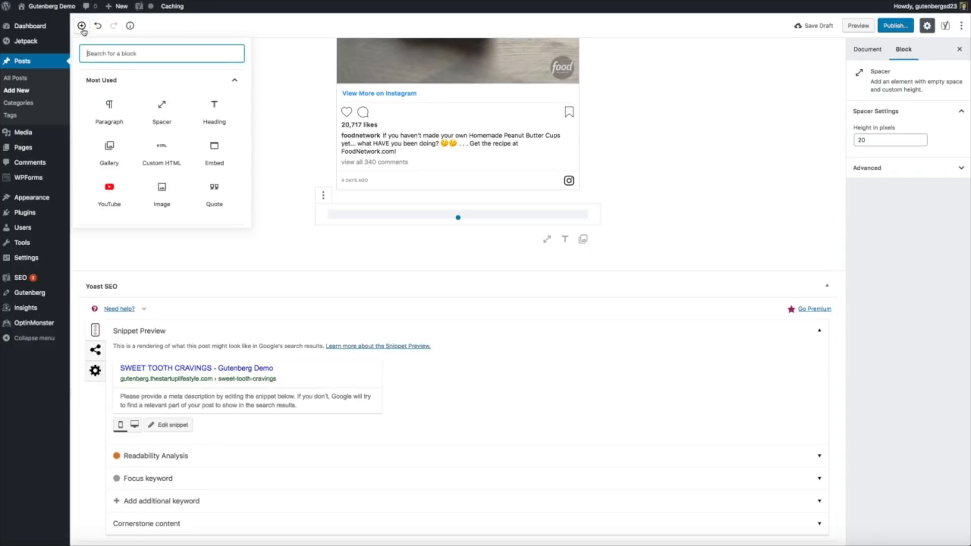
left_click(121, 116)
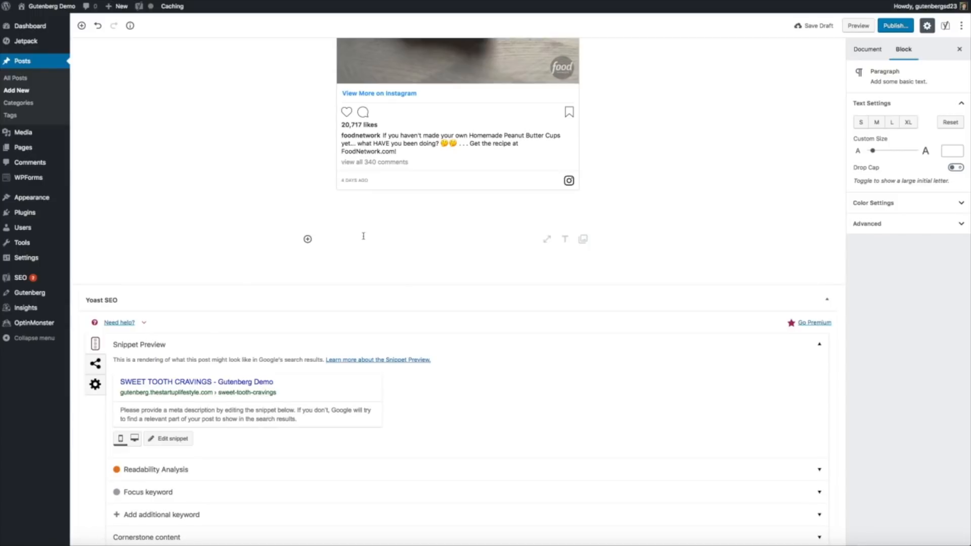
type("Lorem ipsum dolor sit amet, consectetuer adipiscing elit. Aenean commodo ligula eget dolor. Aenean massa. Cum sociis natoque penatibus et magnis dis parturient montes, nascetur ridiculus mus.")
left_click(663, 253)
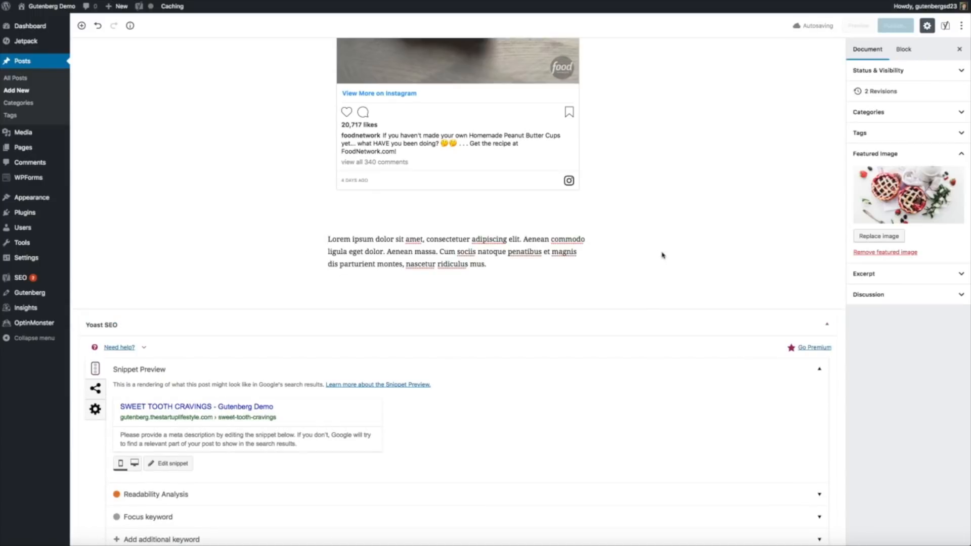
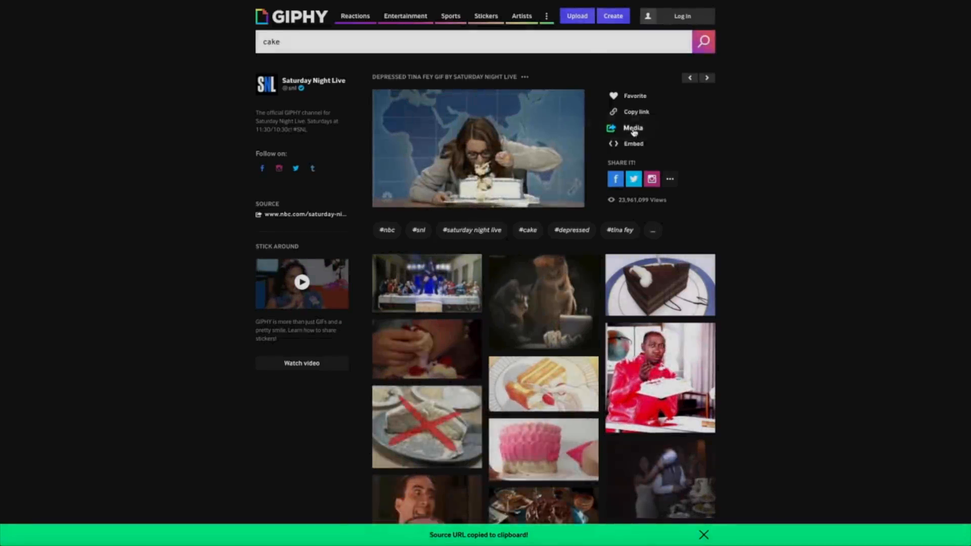
- On the GIPHY page of the Saturday Night Live cake GIF, copy the Source media URL
left_click(632, 129)
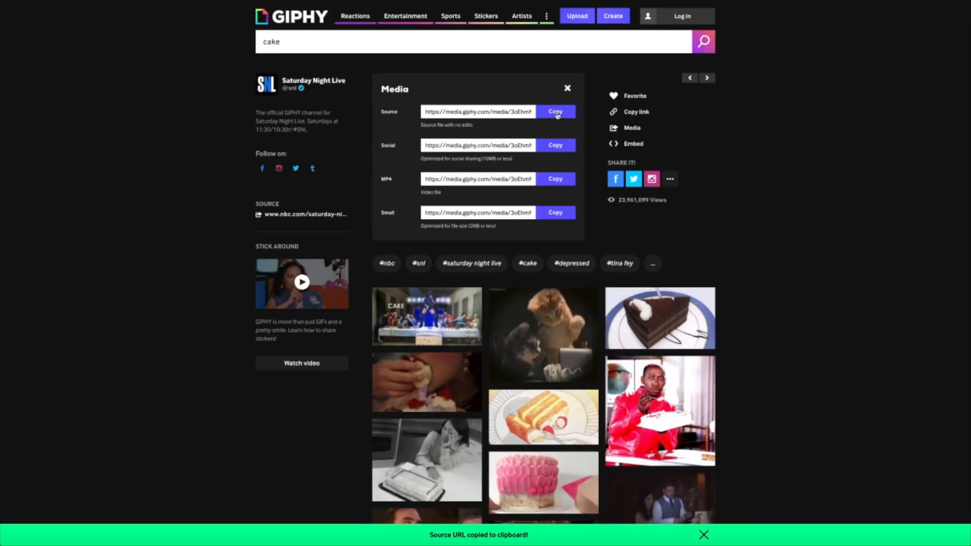
left_click(556, 111)
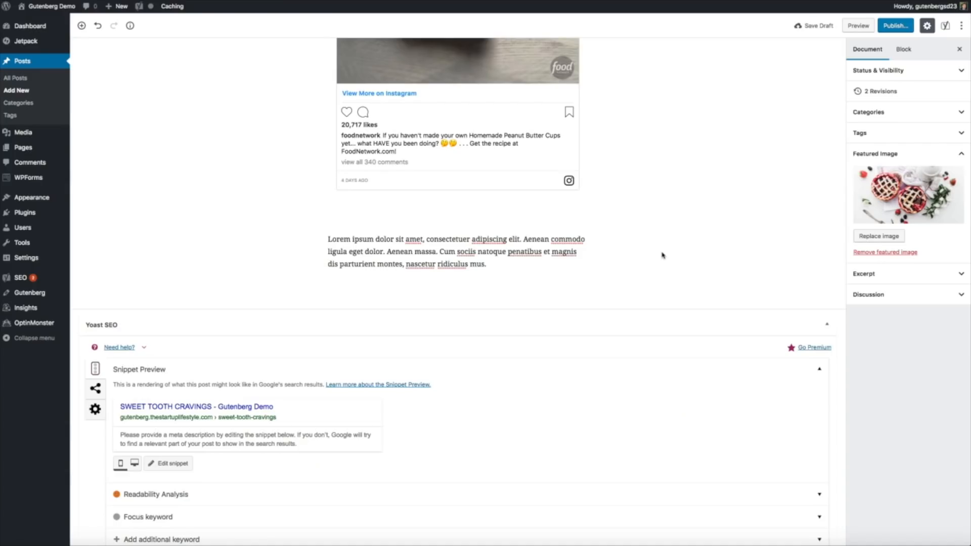
- Duplicate the spacer below the Instagram embed and move the copy beneath the Lorem ipsum paragraph that follows
left_click(365, 216)
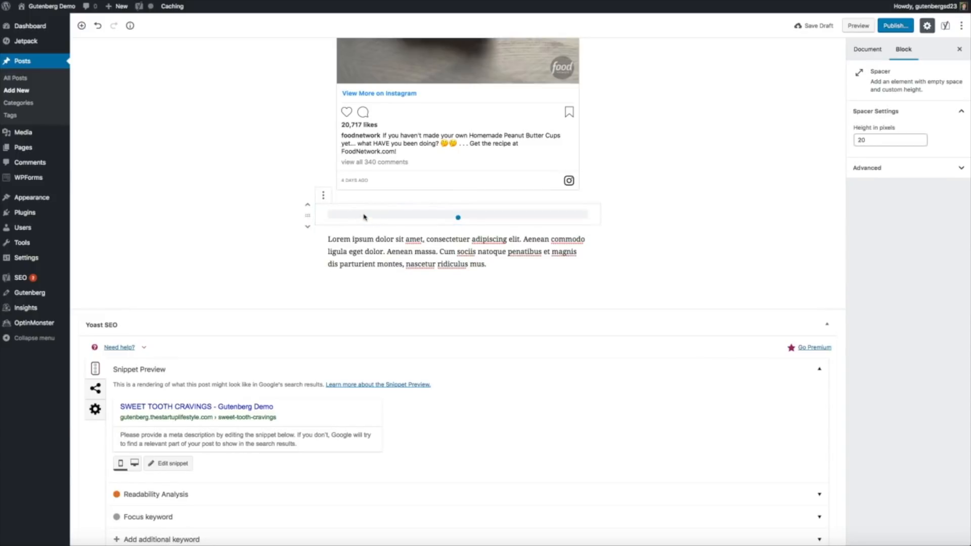
left_click(323, 196)
left_click(333, 238)
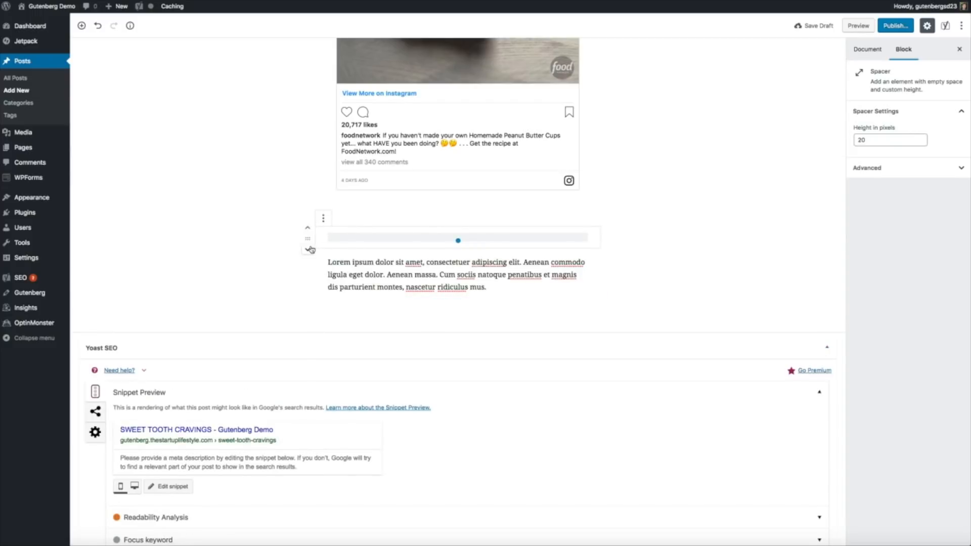
left_click(308, 249)
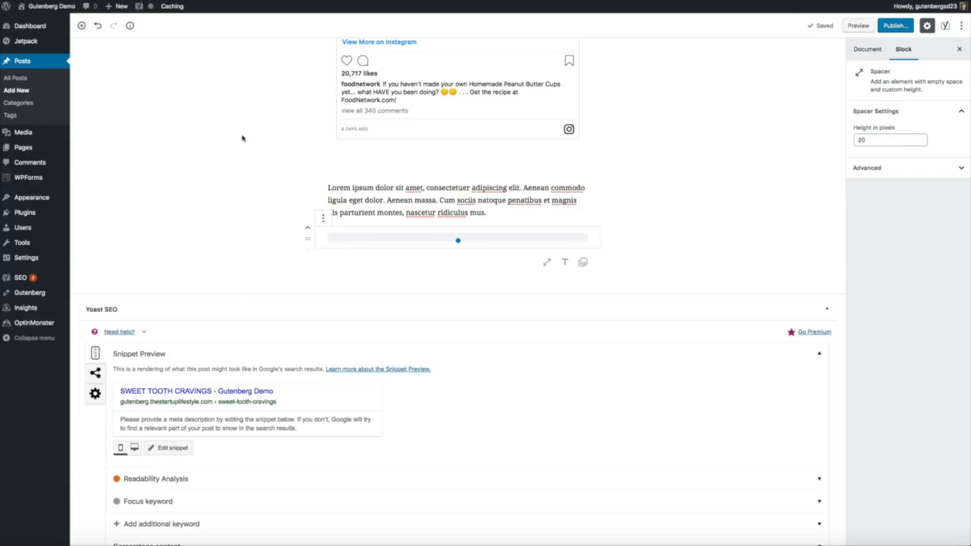
- Add a level H2 Heading block below the last spacer with the text "GIFS, GIFS, and GIFS!"
left_click(81, 26)
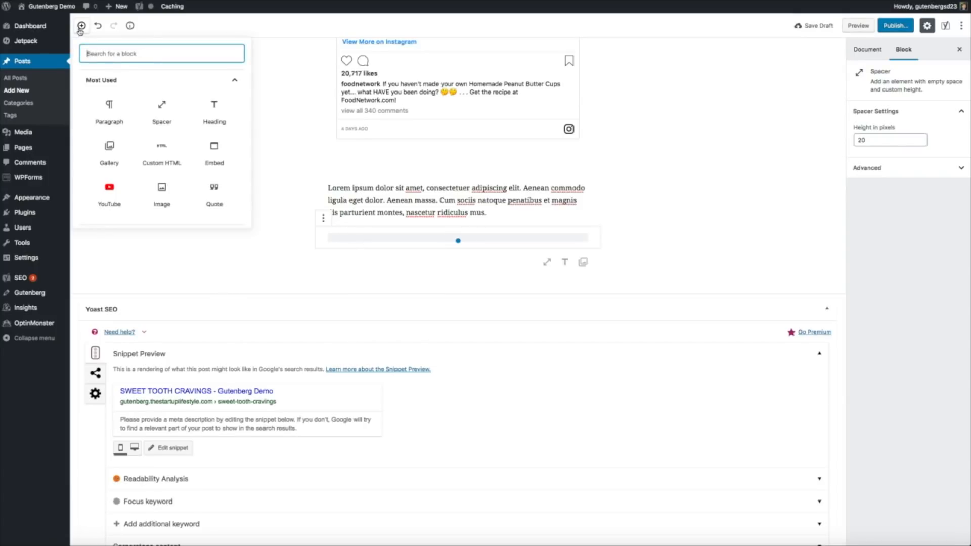
left_click(226, 121)
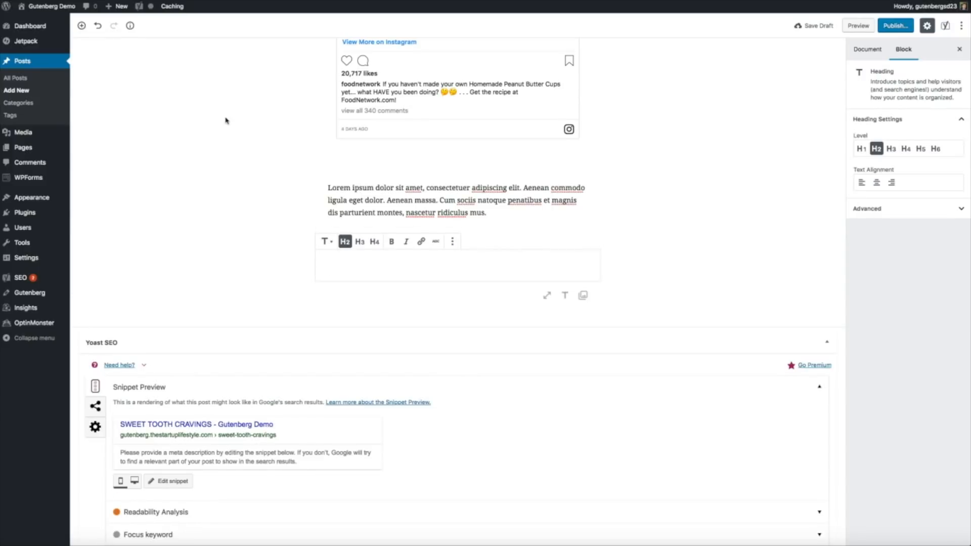
type("GIFS, G")
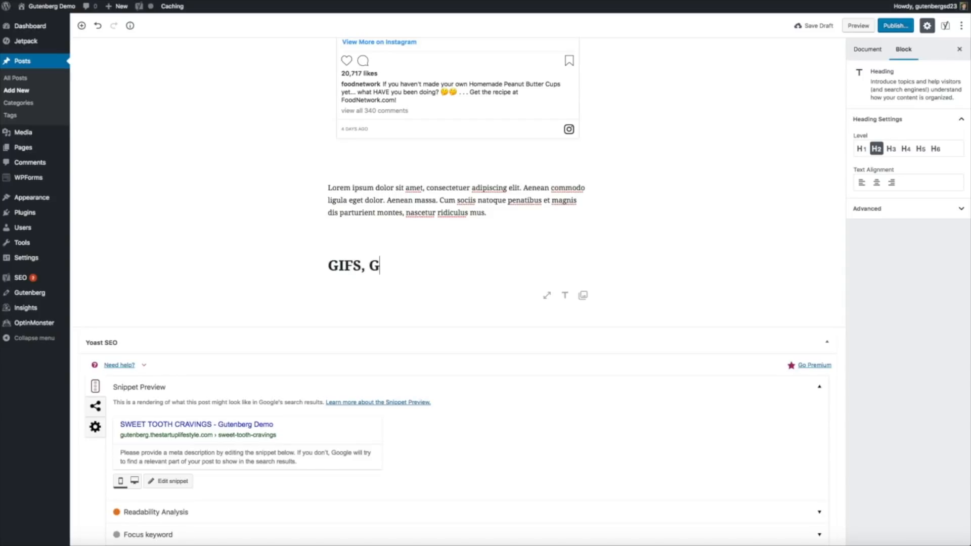
type("IFS, and G")
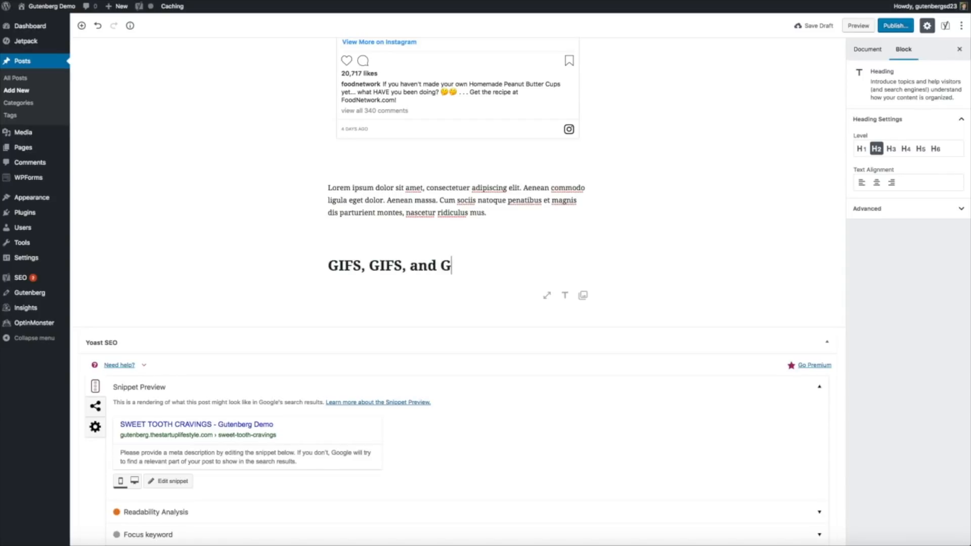
type("IFS!")
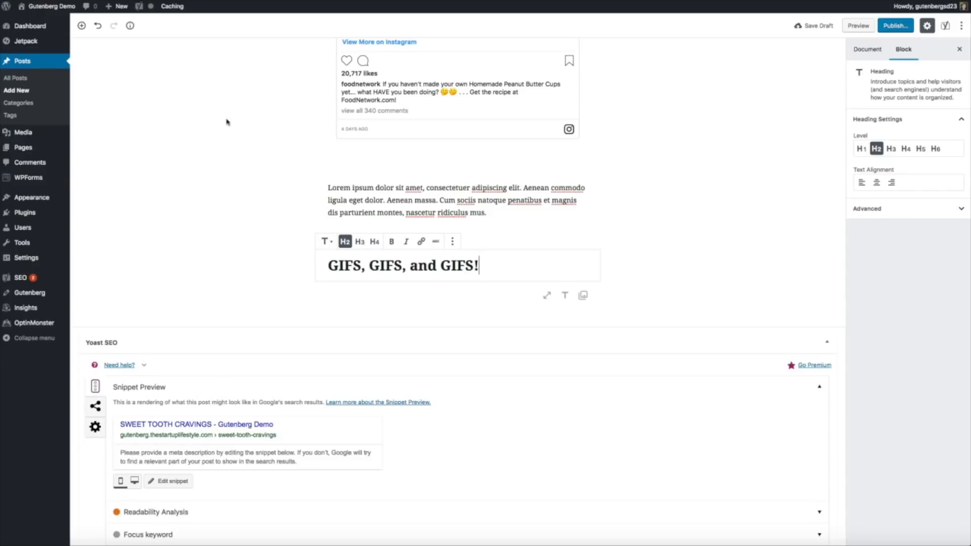
- Add two Lorem ipsum paragraphs under the GIFS heading and deselect the block
left_click(81, 26)
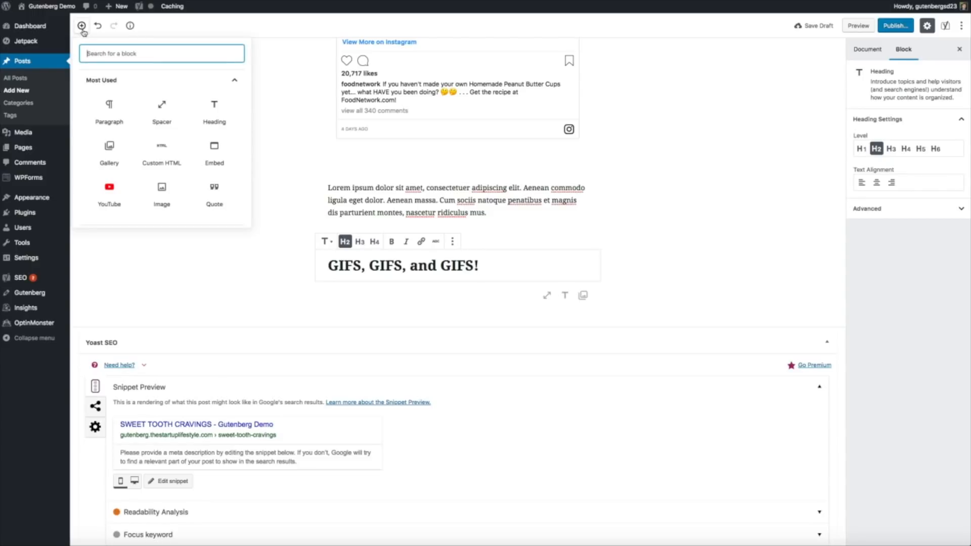
left_click(109, 106)
key("ctrl+v")
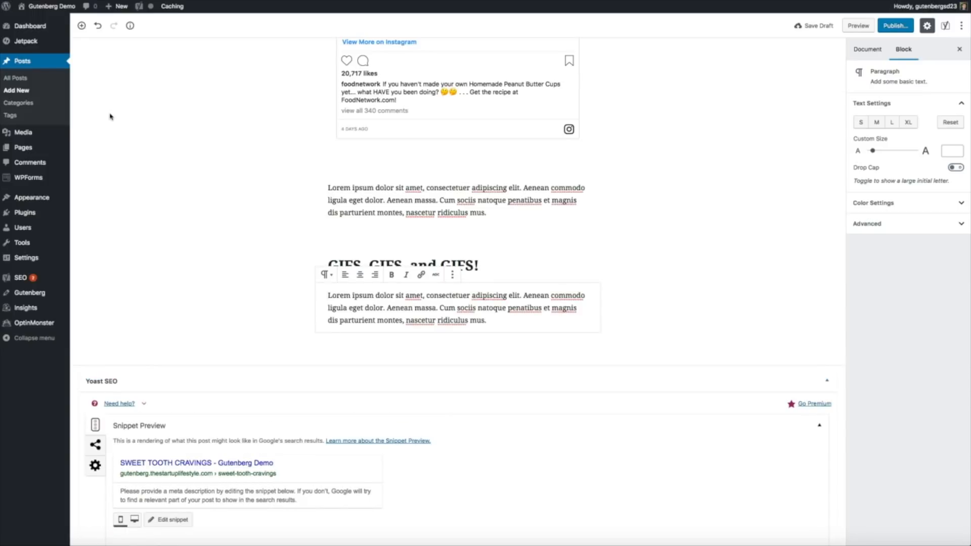
left_click(508, 319)
key("Return")
key("ctrl+v")
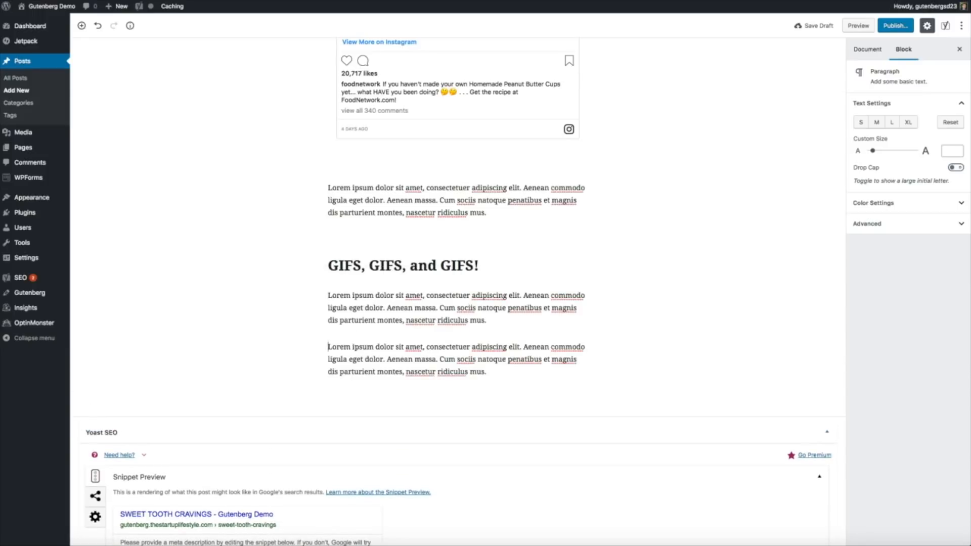
left_click(738, 327)
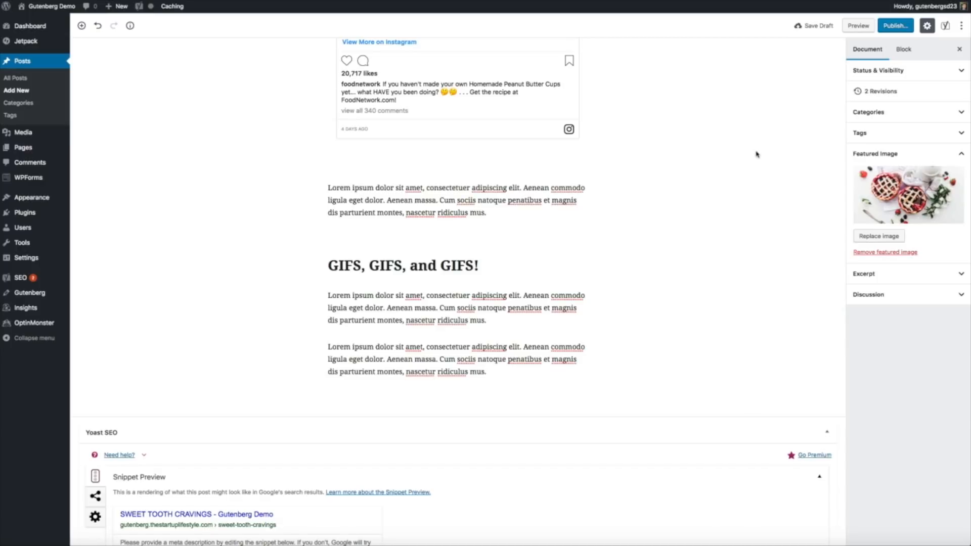
- Try to embed the GIPHY media URL in an Embed block under the GIFS paragraphs, and remove that block
scroll(757, 154, "down", 3)
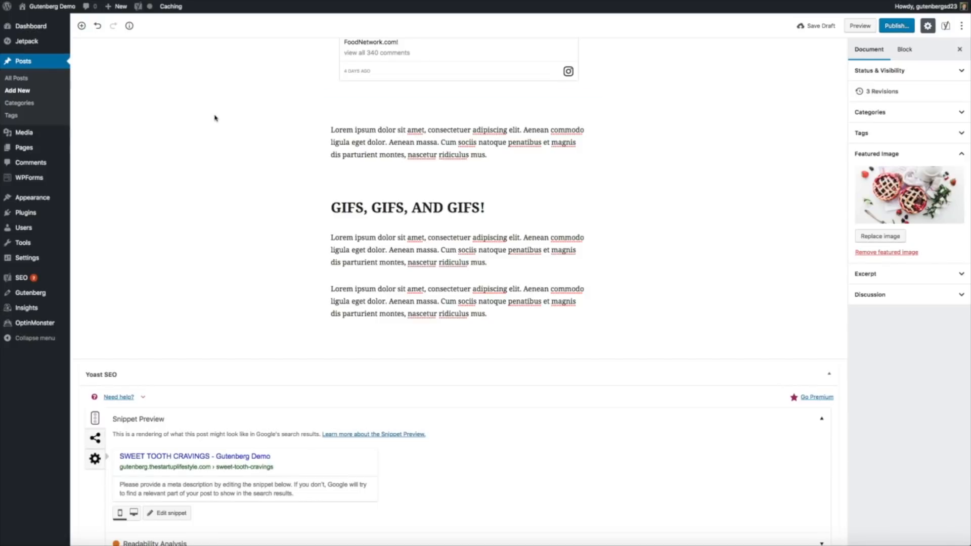
left_click(82, 26)
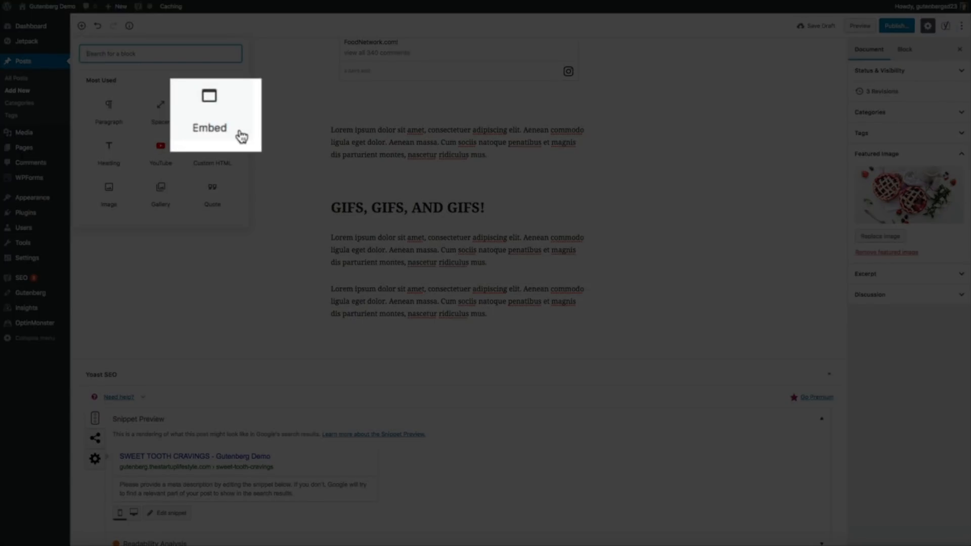
left_click(229, 125)
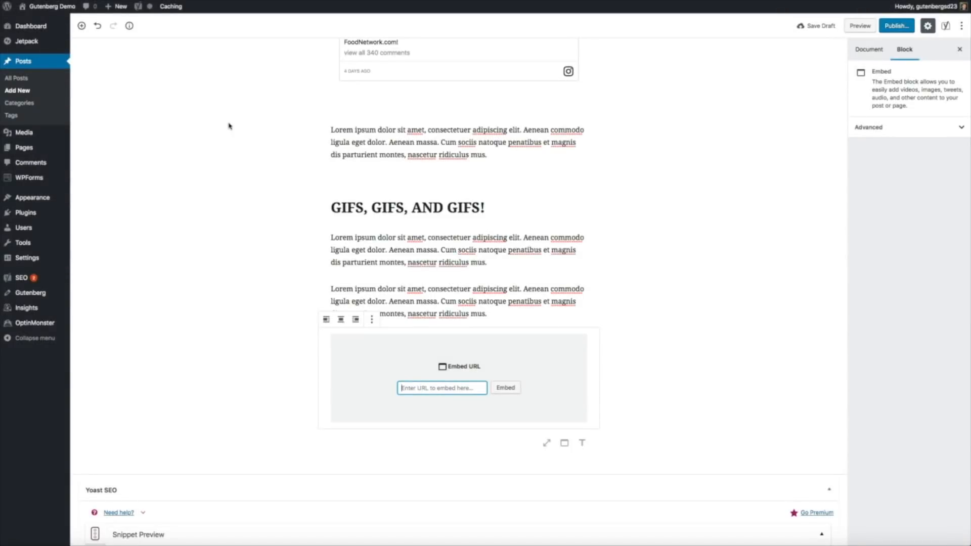
key("ctrl+v")
left_click(505, 388)
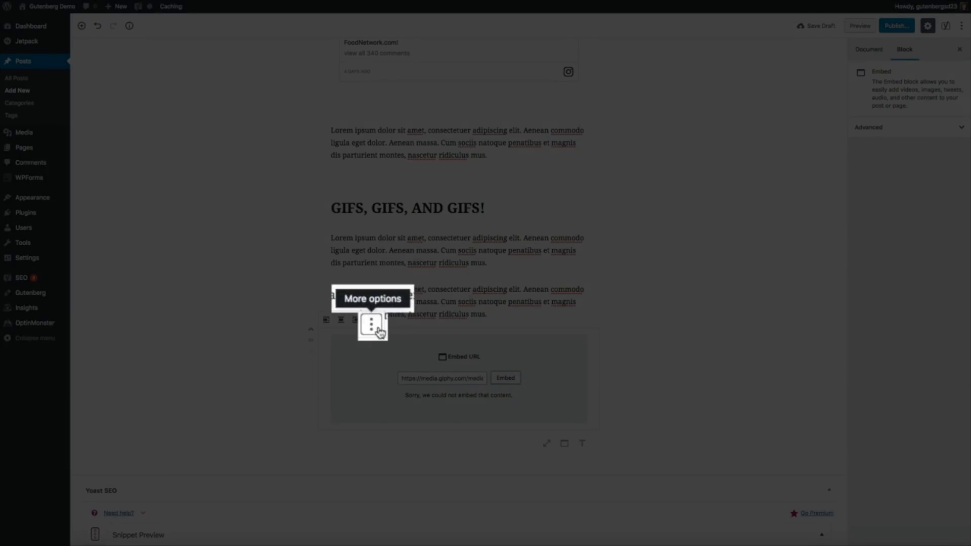
left_click(376, 322)
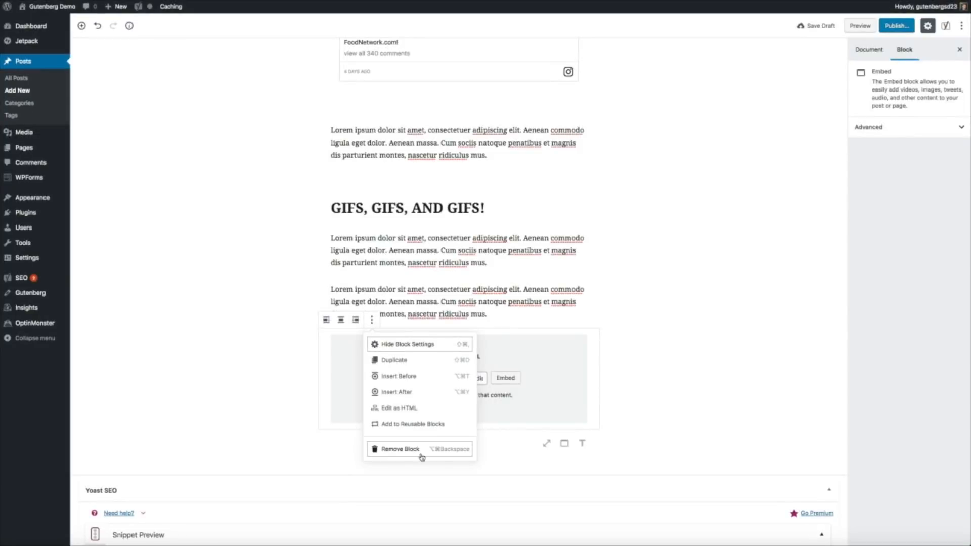
left_click(400, 449)
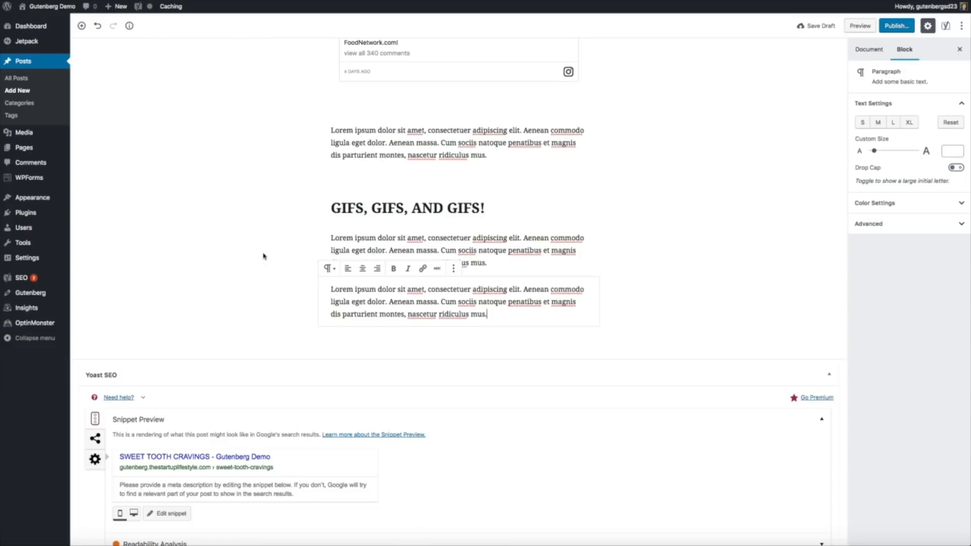
- Insert an Image block below the GIFS paragraphs and switch it to HTML editing
left_click(84, 31)
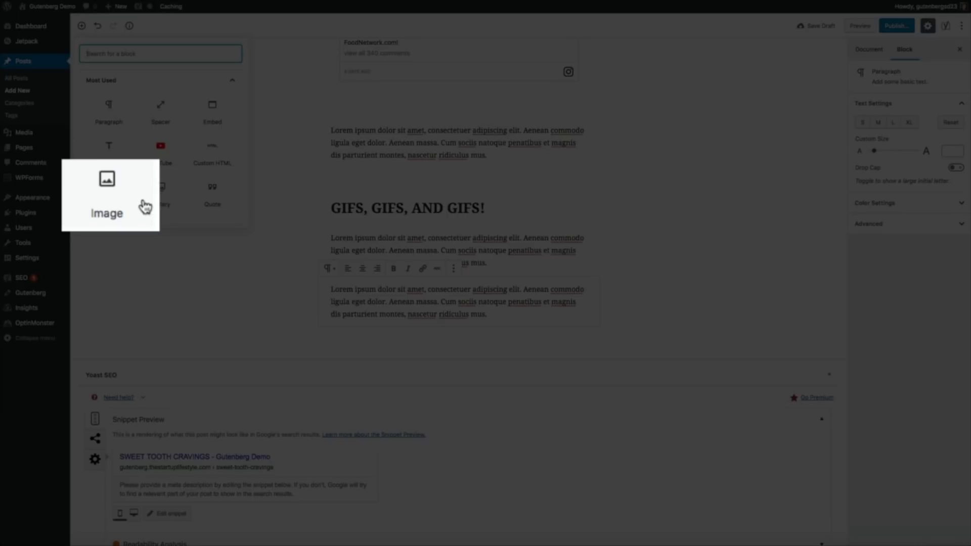
left_click(128, 200)
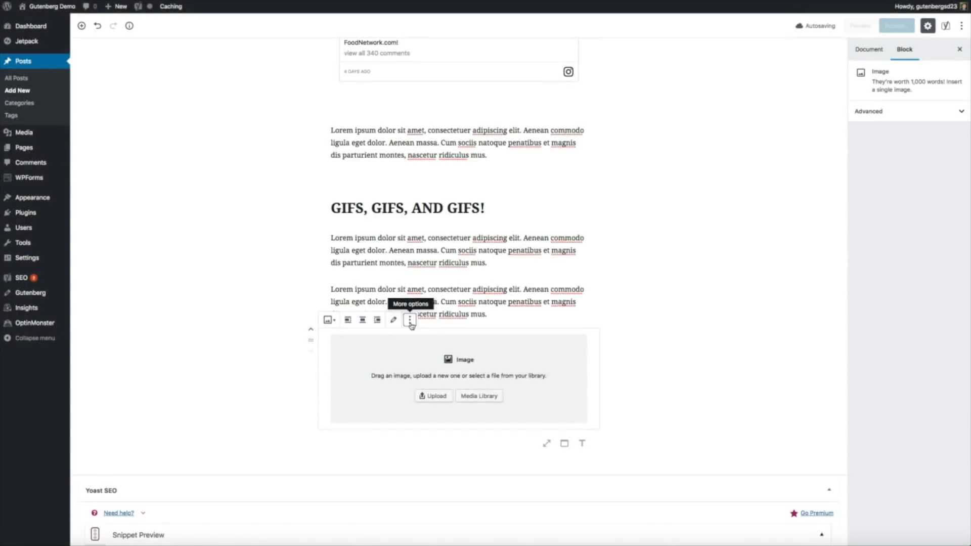
left_click(410, 321)
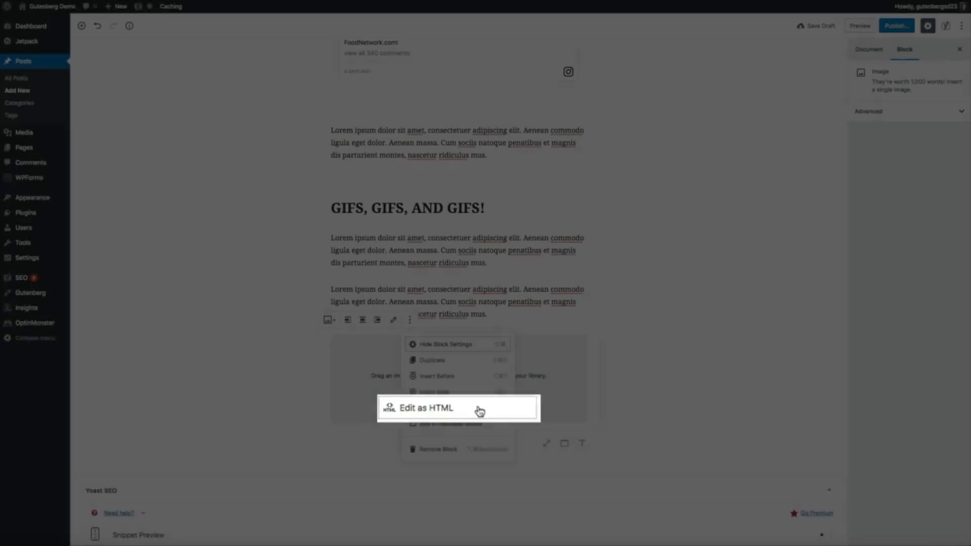
left_click(481, 411)
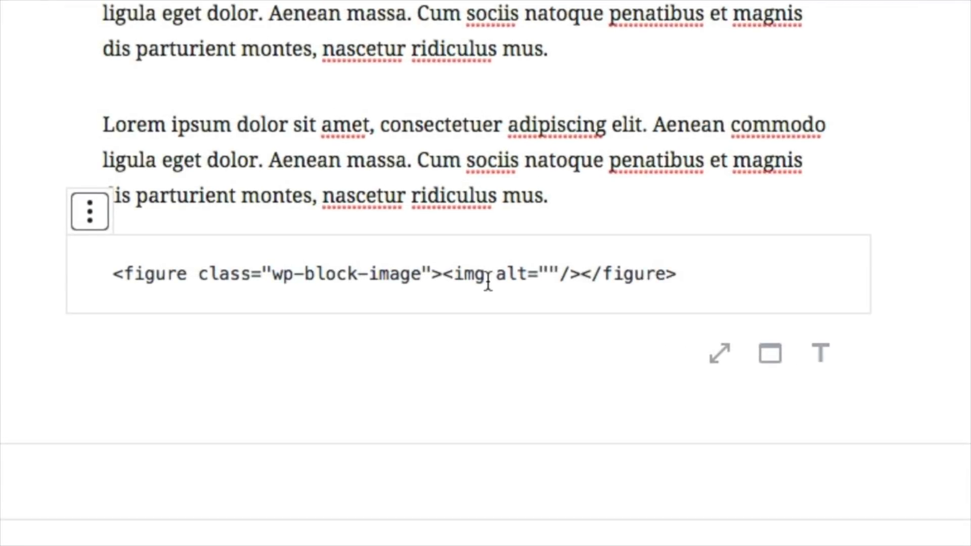
left_click(487, 281)
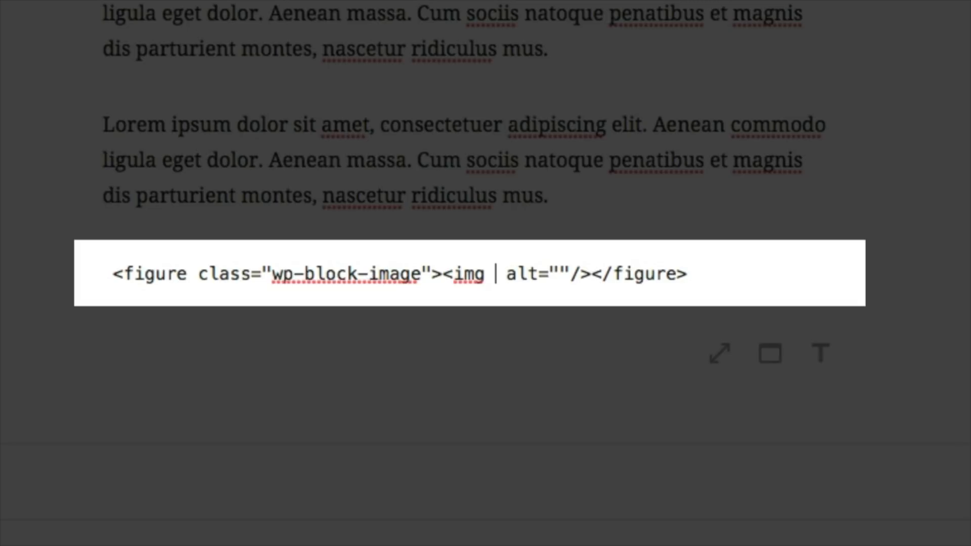
type("sr")
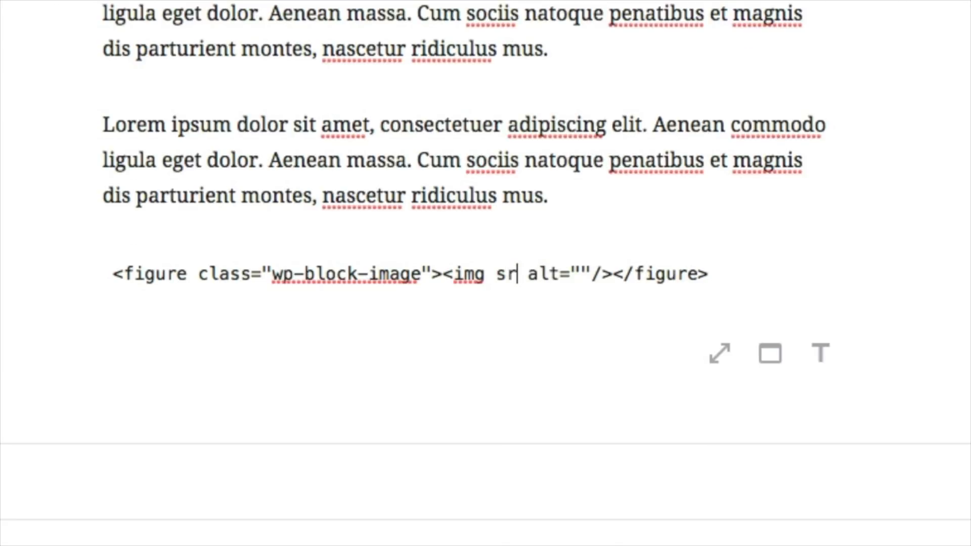
type("c=")
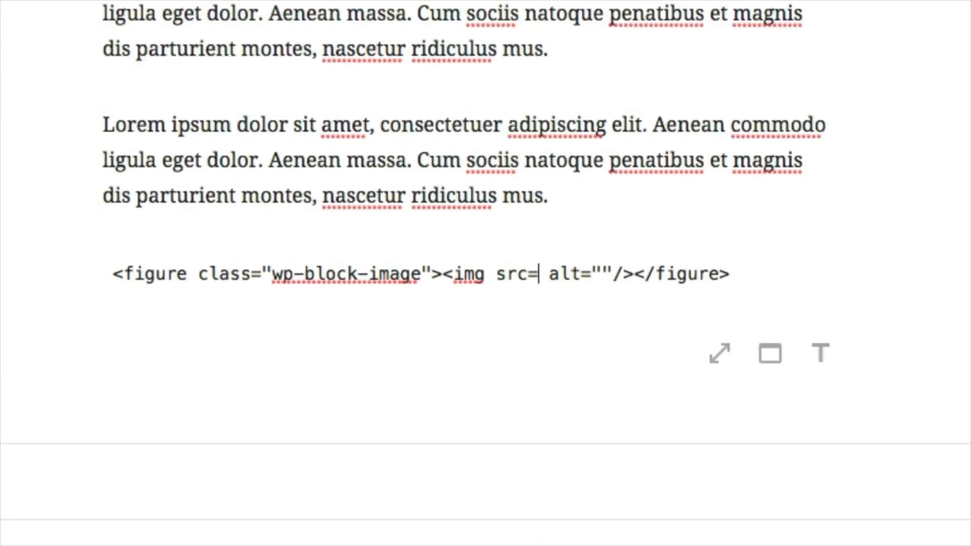
type("\"")
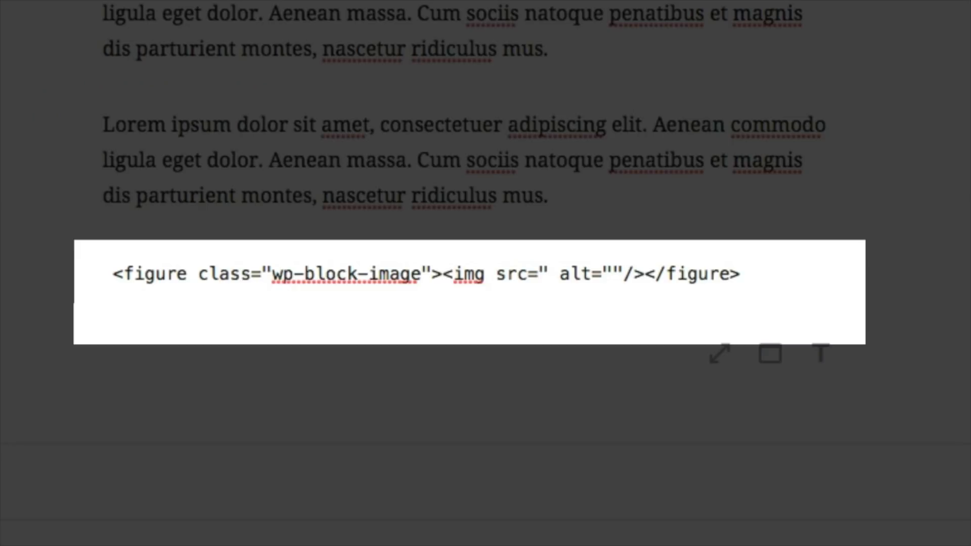
type("https://media.giphy.com/media/3oEhmNLxk9uiTbL9Be/giphy.gif")
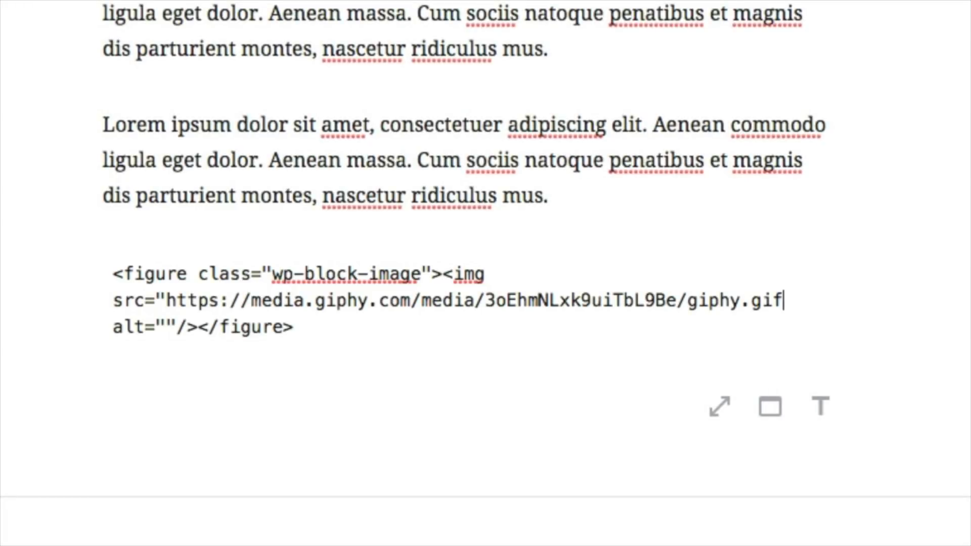
type("\"")
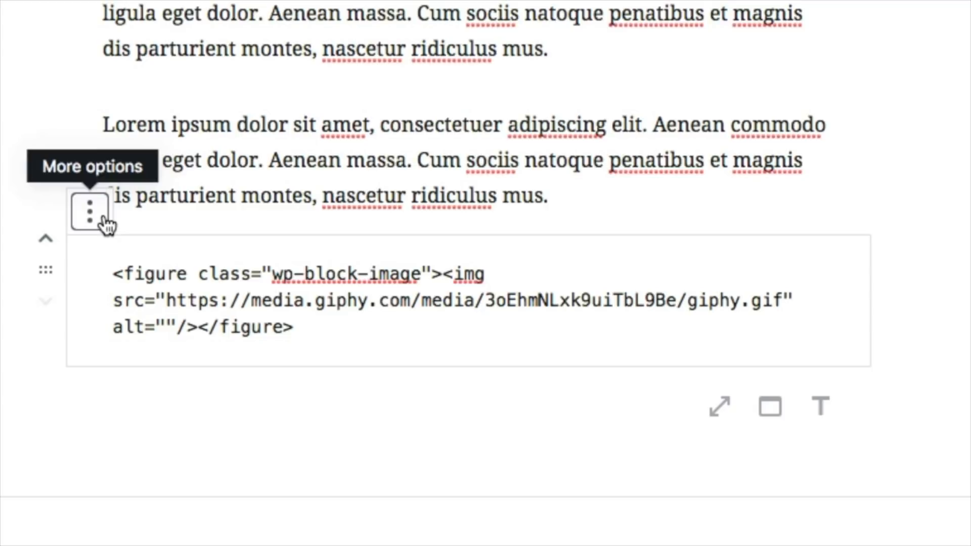
- Return the GIF image block to visual editing and align the image to the center
left_click(90, 211)
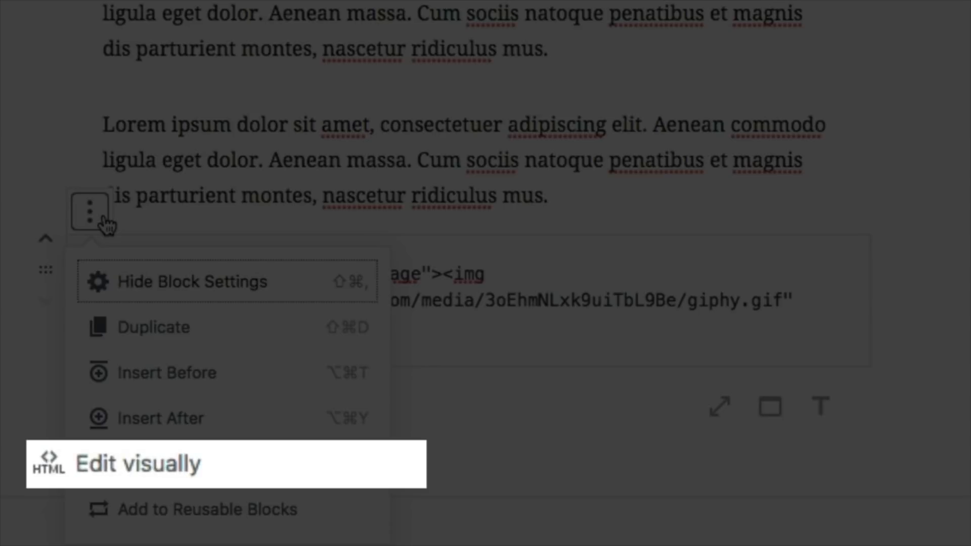
left_click(298, 475)
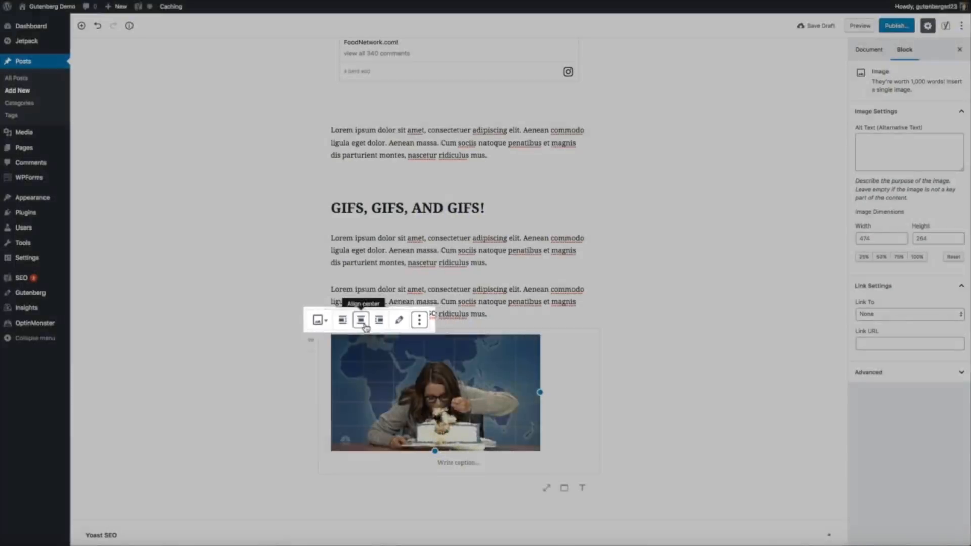
left_click(365, 324)
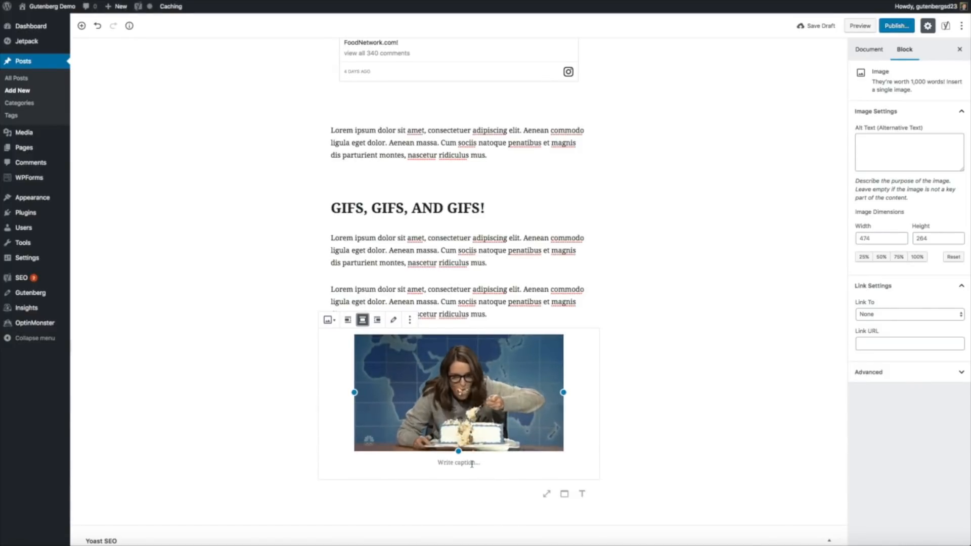
- Caption the cake GIF "Nom, nom, nom!" and make the caption bold
left_click(472, 464)
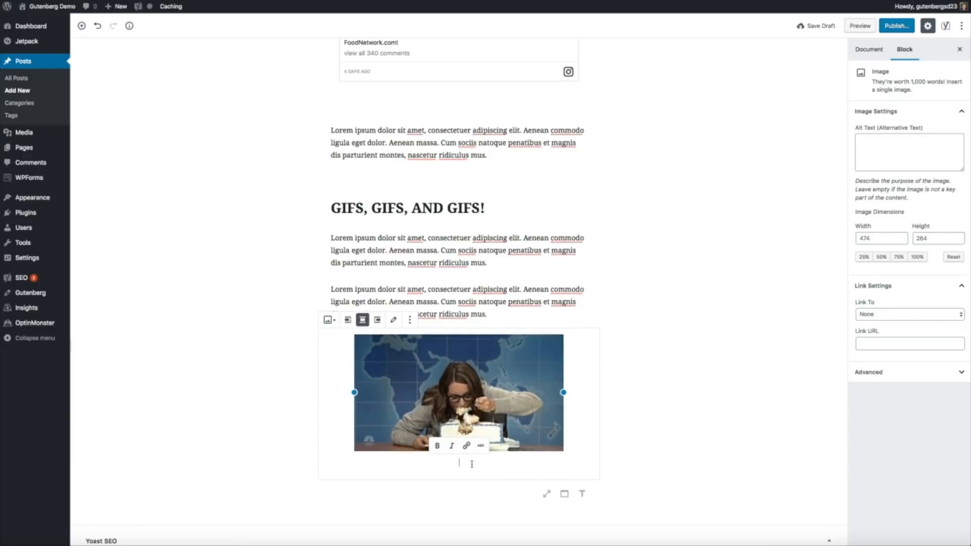
type("Nom, n")
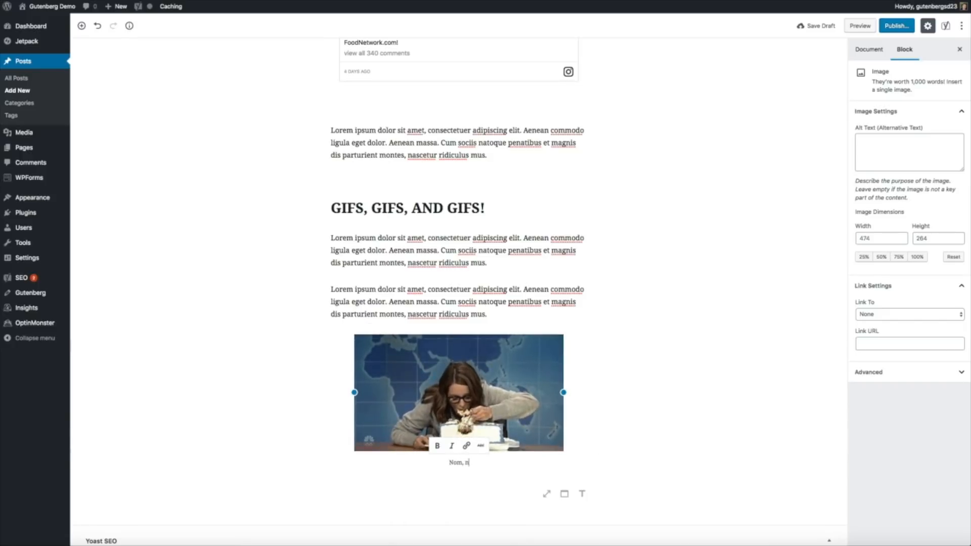
type("om, nom!")
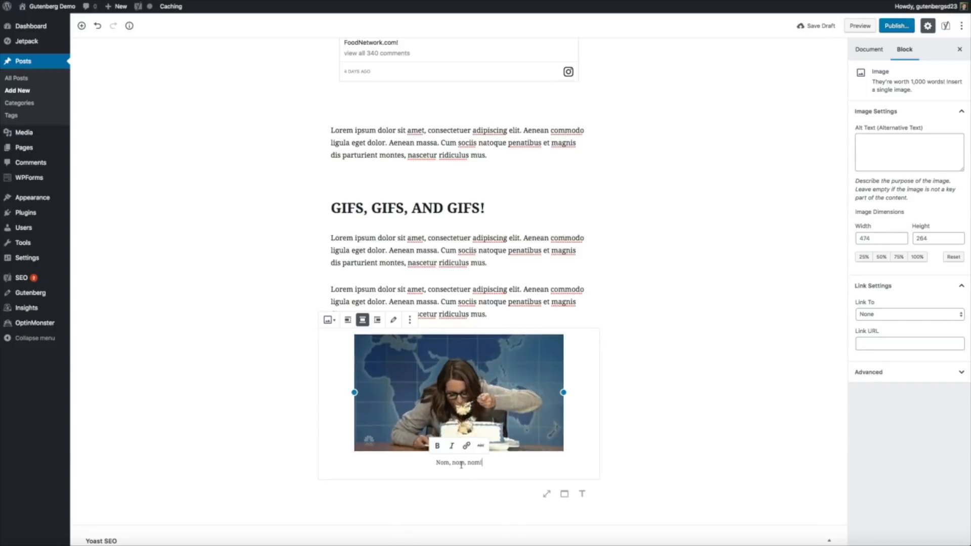
left_click(437, 446)
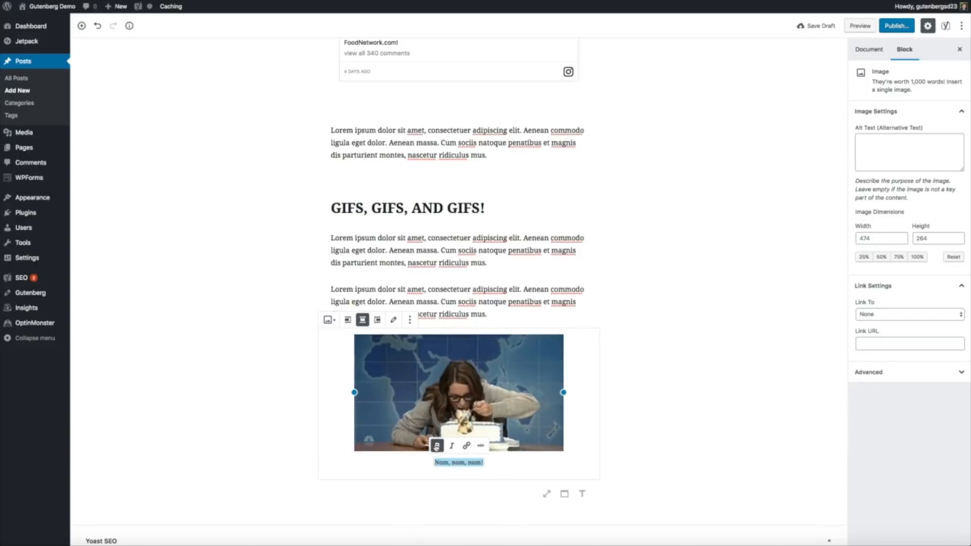
left_click(506, 409)
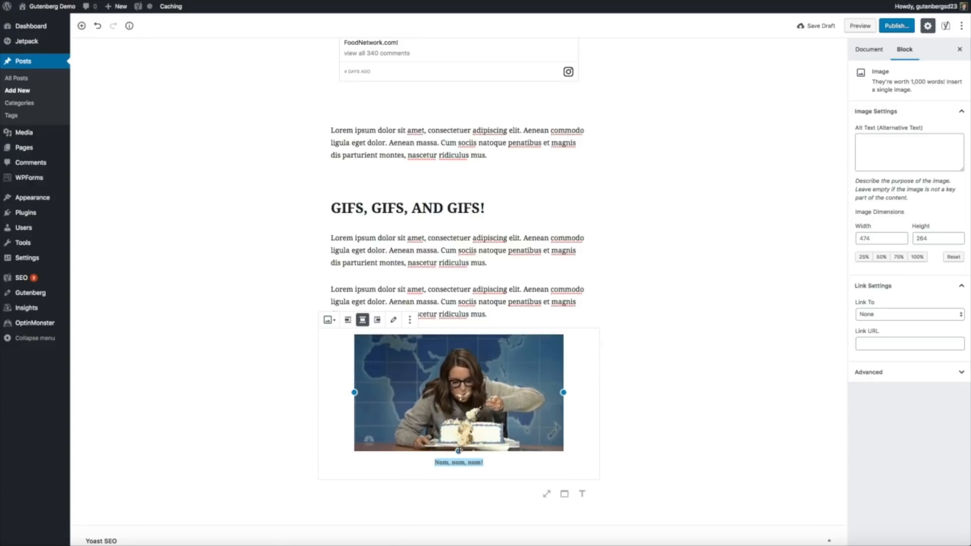
- Enlarge the cake GIF proportionally to about 517 by 288 pixels and deselect it
left_click_drag(459, 450, 475, 462)
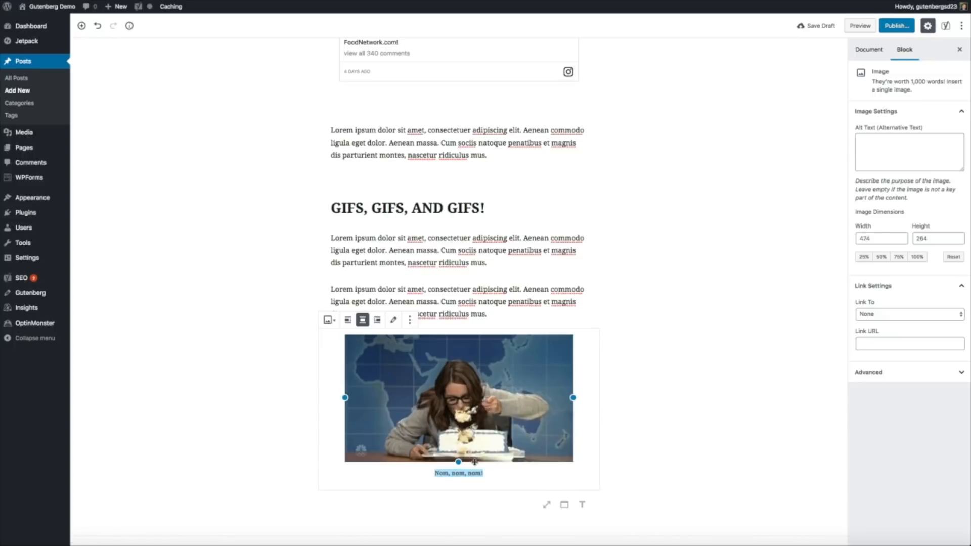
left_click(489, 472)
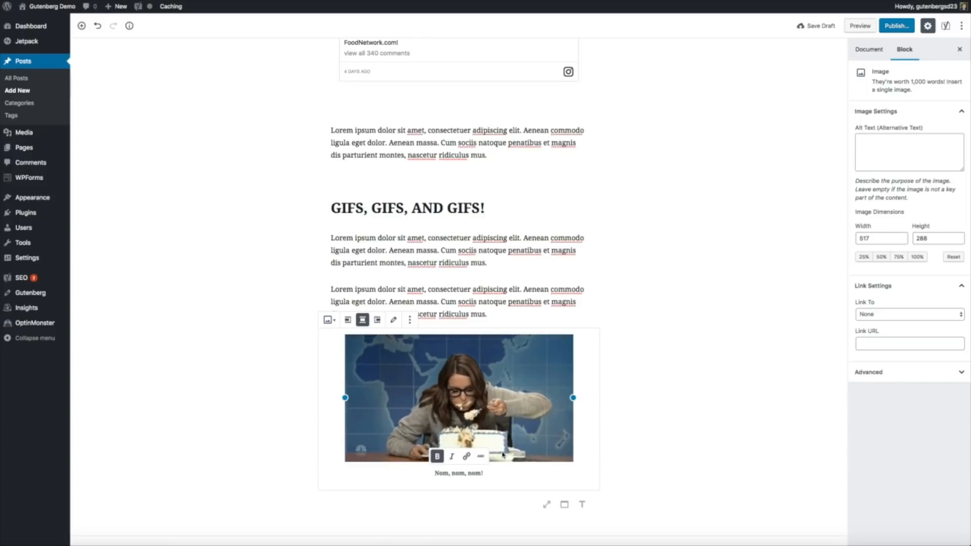
left_click(694, 461)
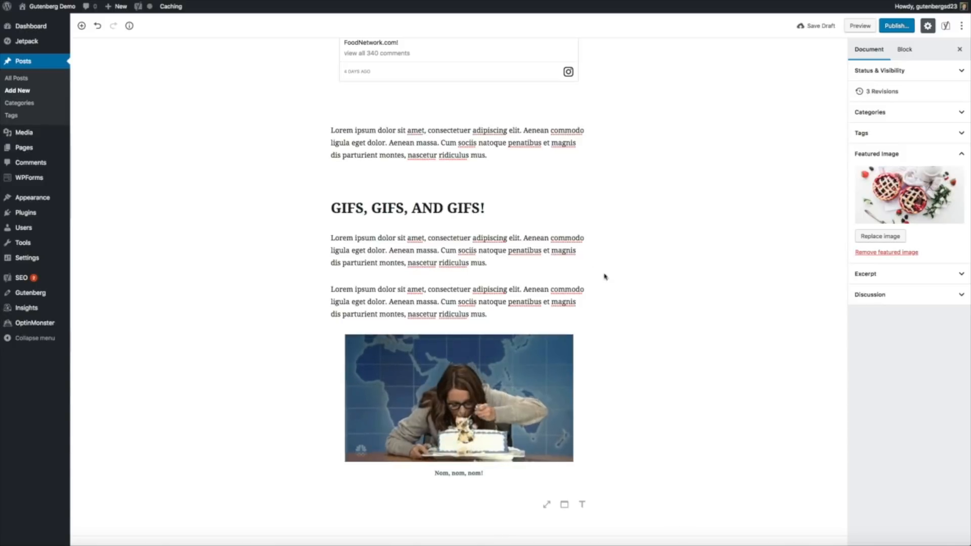
- Duplicate the 20-pixel spacer above the "GIFS, GIFS, AND GIFS!" heading and move the copy down to just above the cake GIF
left_click(362, 182)
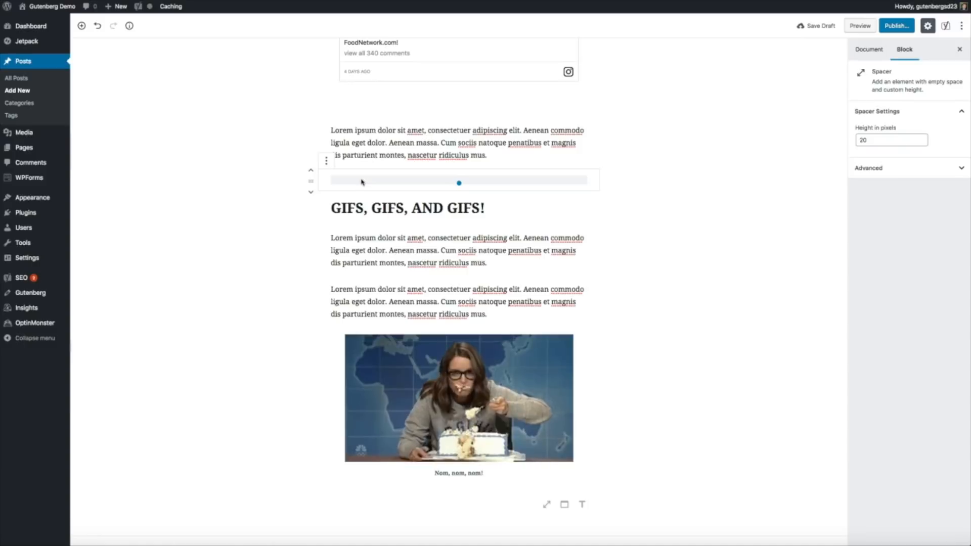
left_click(327, 162)
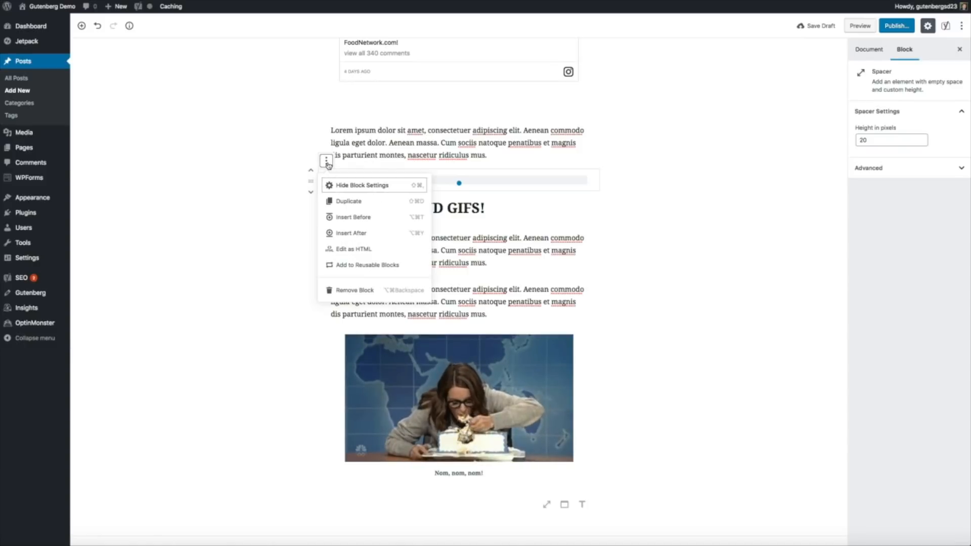
left_click(370, 202)
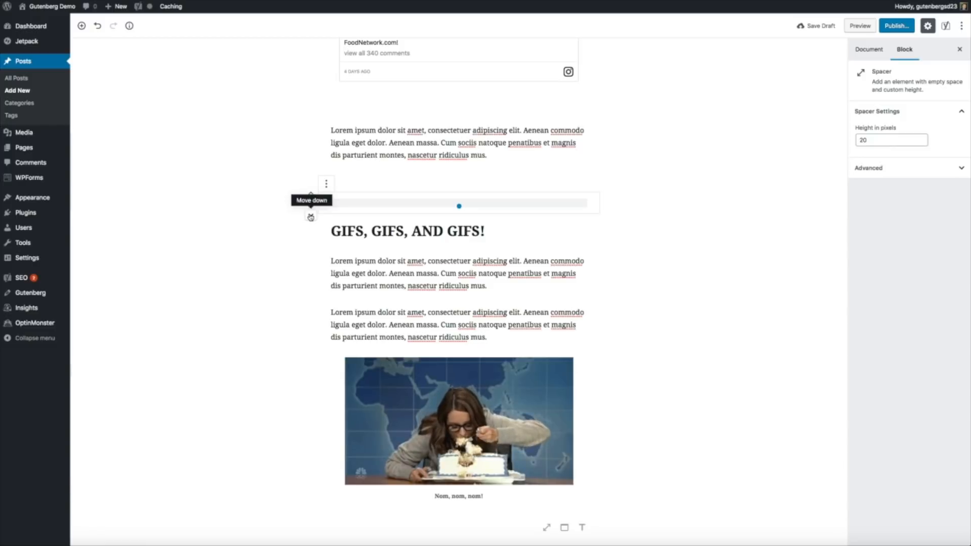
left_click(311, 217)
left_click(310, 217)
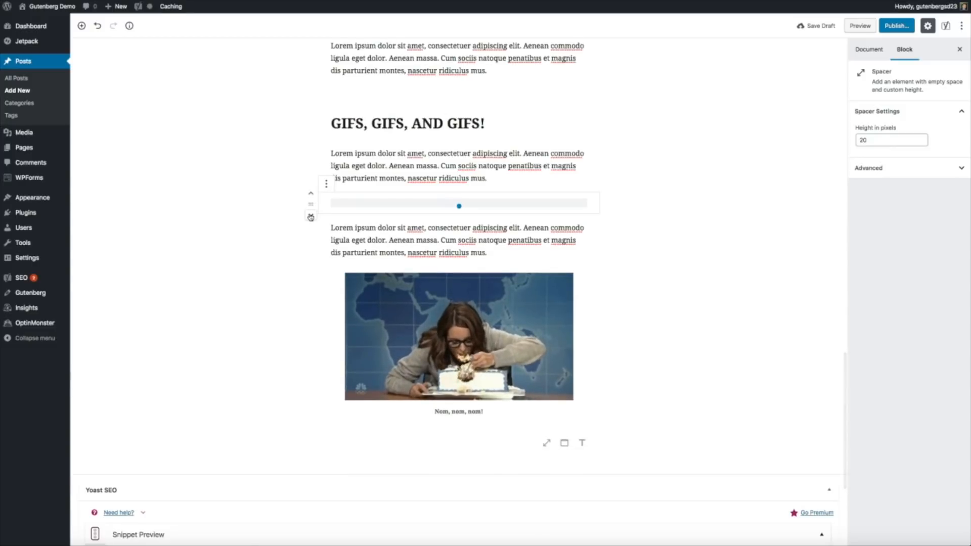
left_click(311, 217)
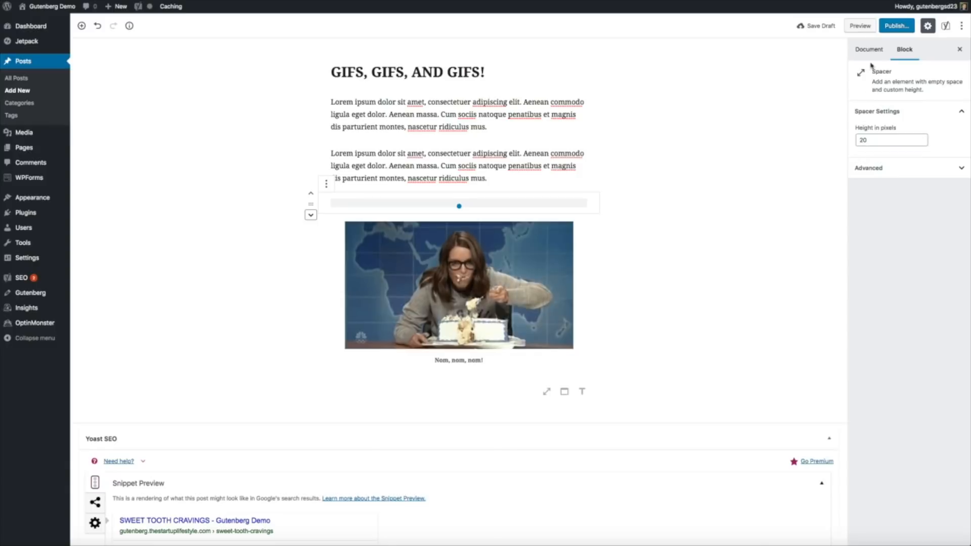
- Preview the post and examine its full layout, from the featured image through the gallery and Instagram embed to the captioned GIF
left_click(860, 25)
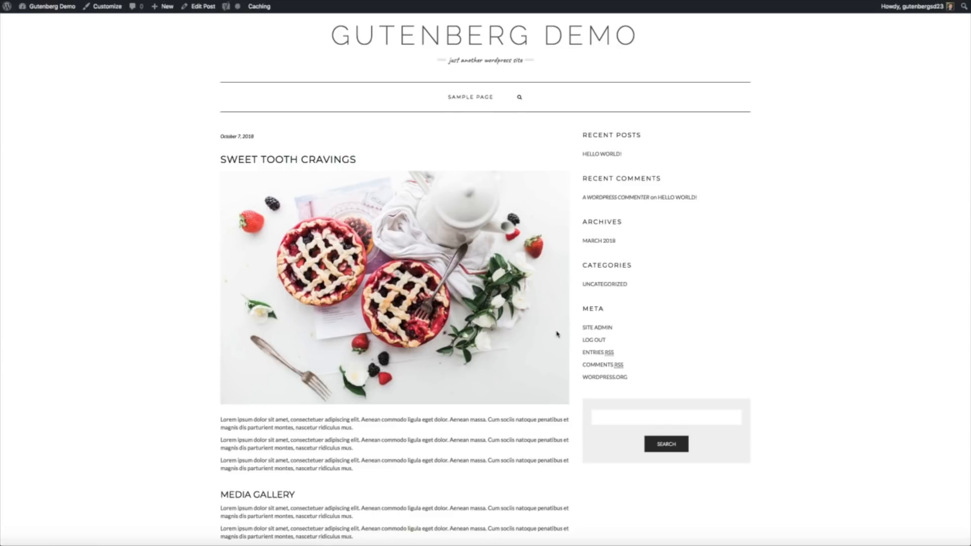
scroll(557, 334, "down", 6)
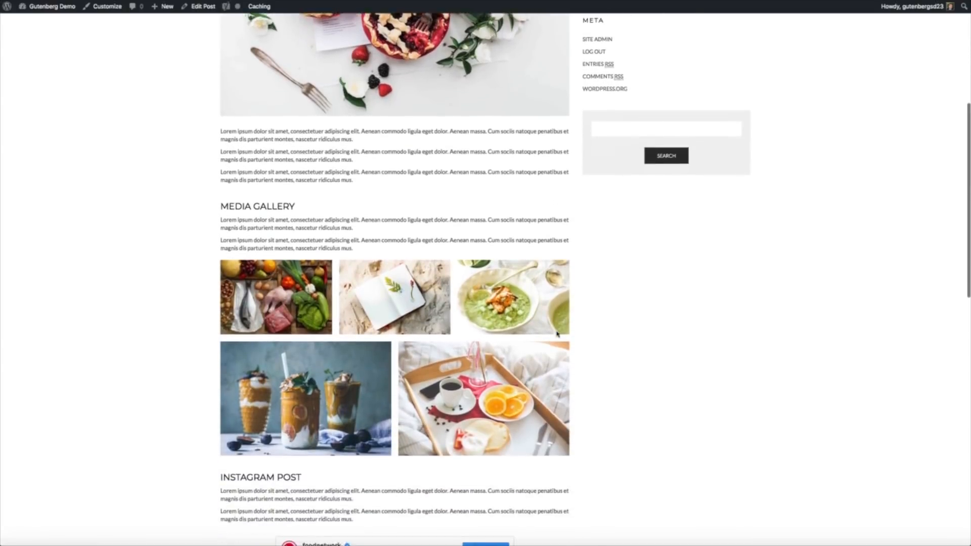
scroll(557, 335, "down", 7)
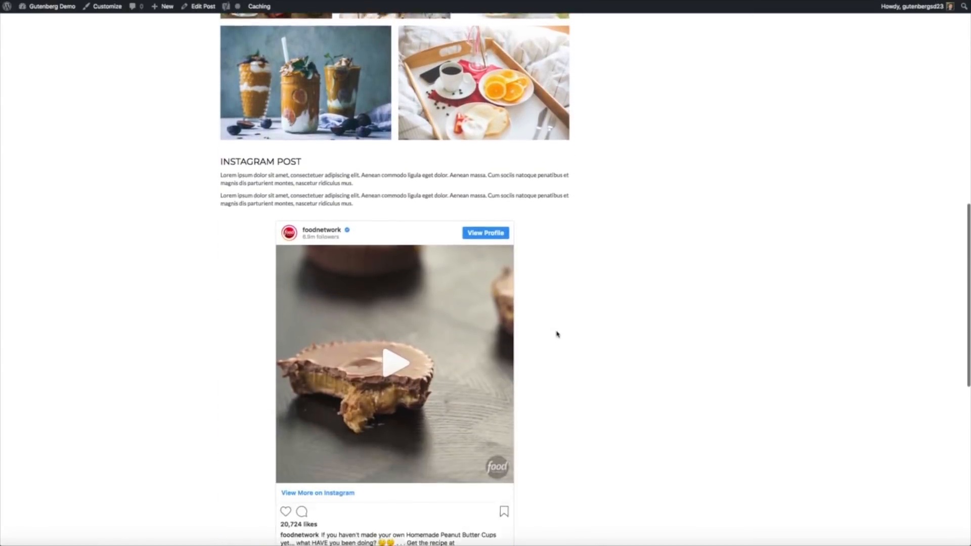
scroll(557, 335, "down", 6)
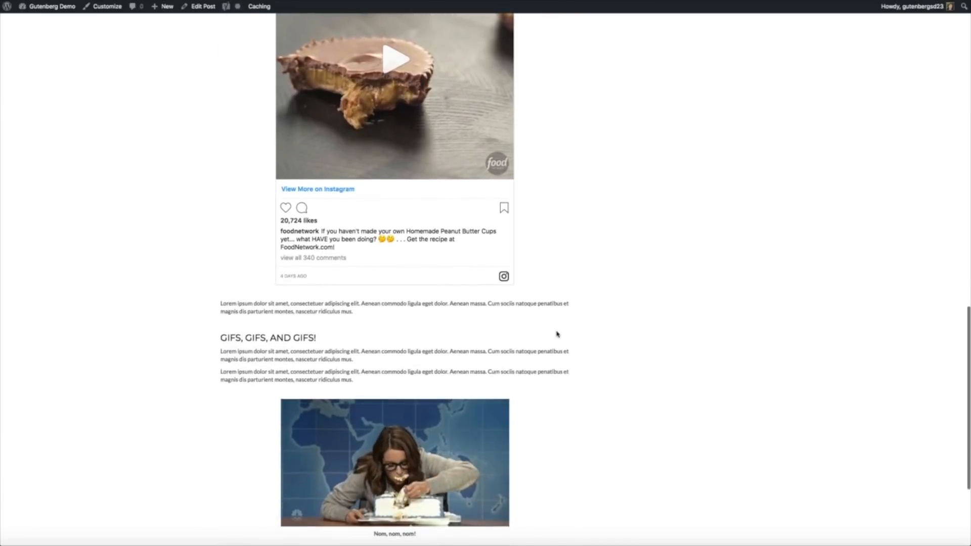
scroll(557, 334, "down", 2)
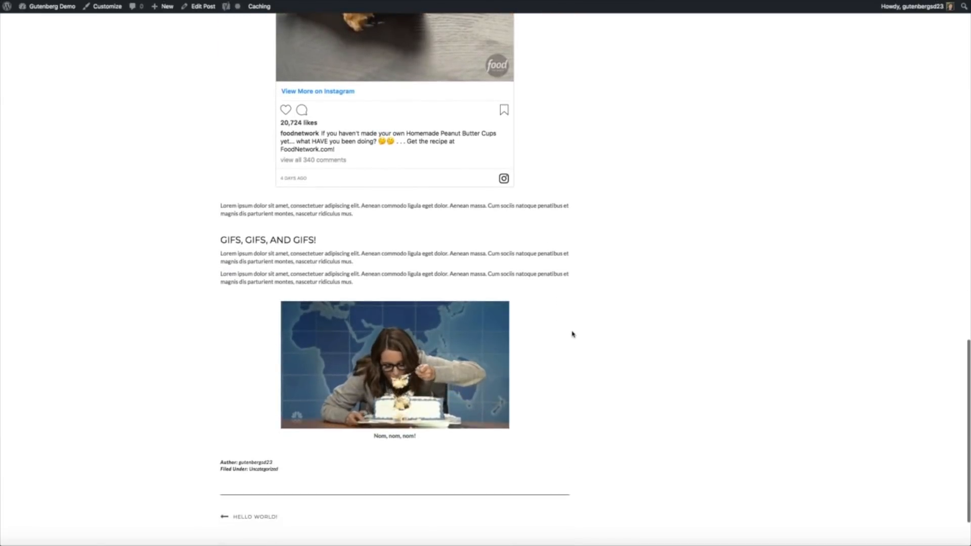
scroll(573, 334, "down", 1)
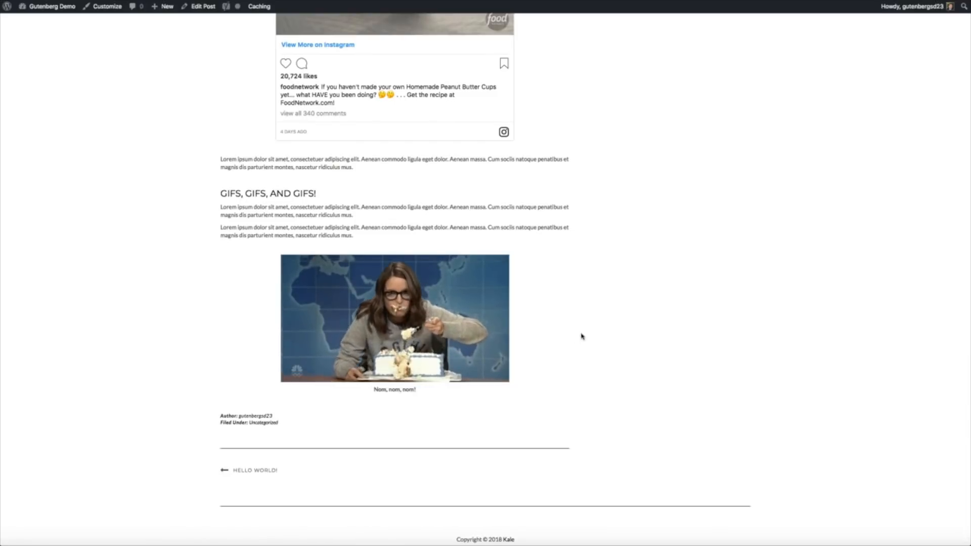
scroll(586, 334, "down", 1)
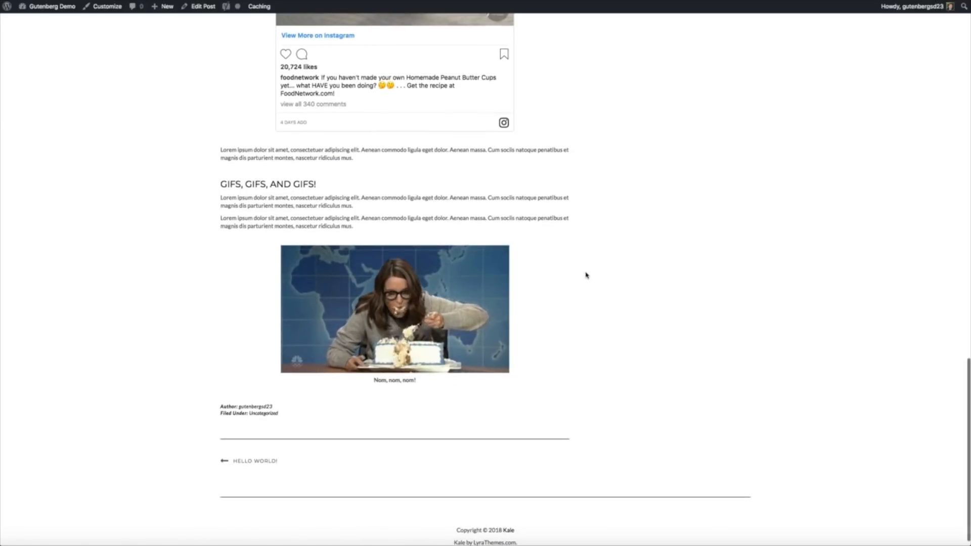
scroll(586, 275, "up", 3)
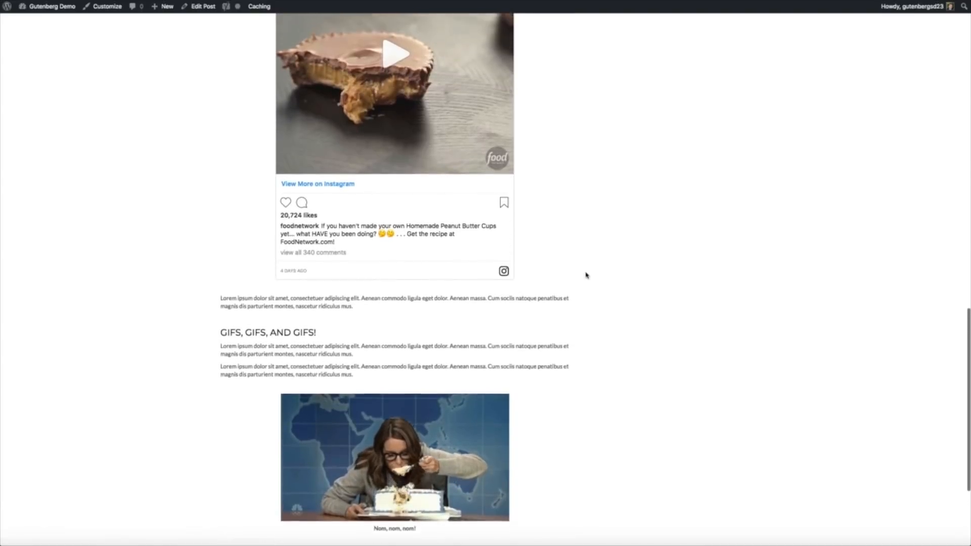
scroll(586, 275, "up", 7)
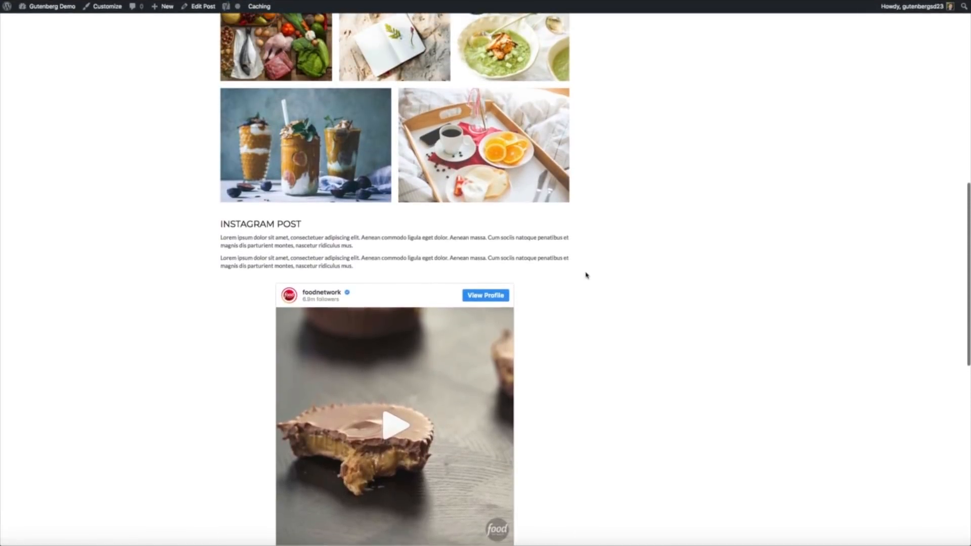
scroll(587, 275, "up", 7)
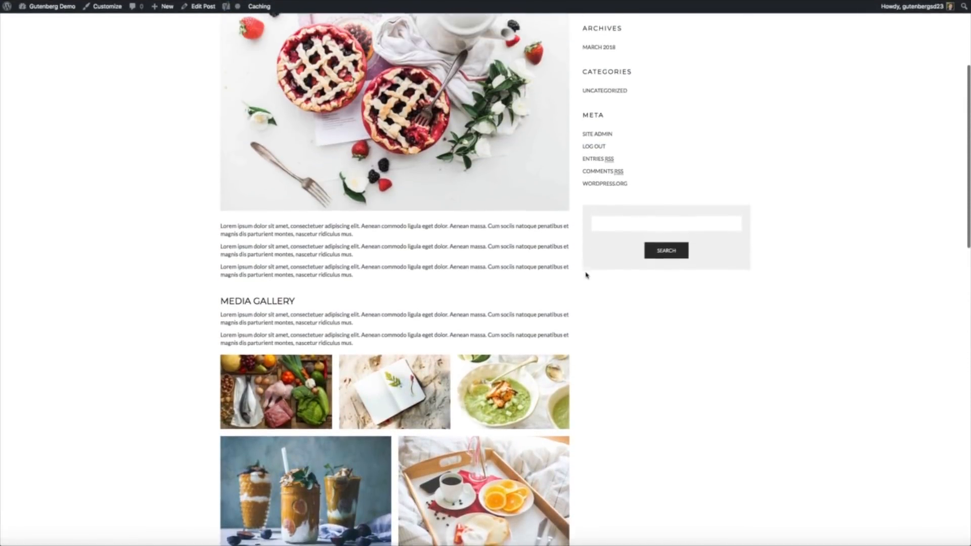
scroll(587, 275, "up", 4)
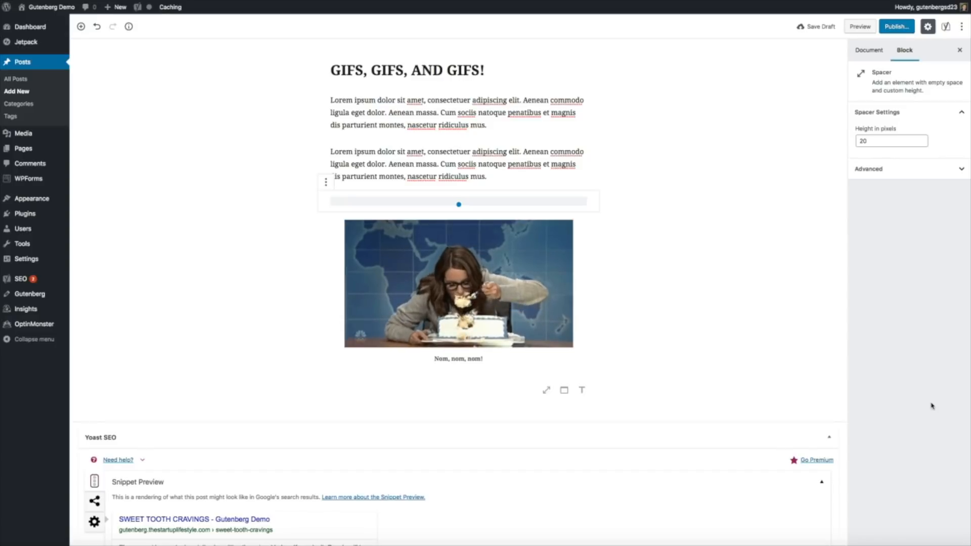
- Duplicate the spacer above the cake GIF and move the copy below the GIF
left_click(325, 183)
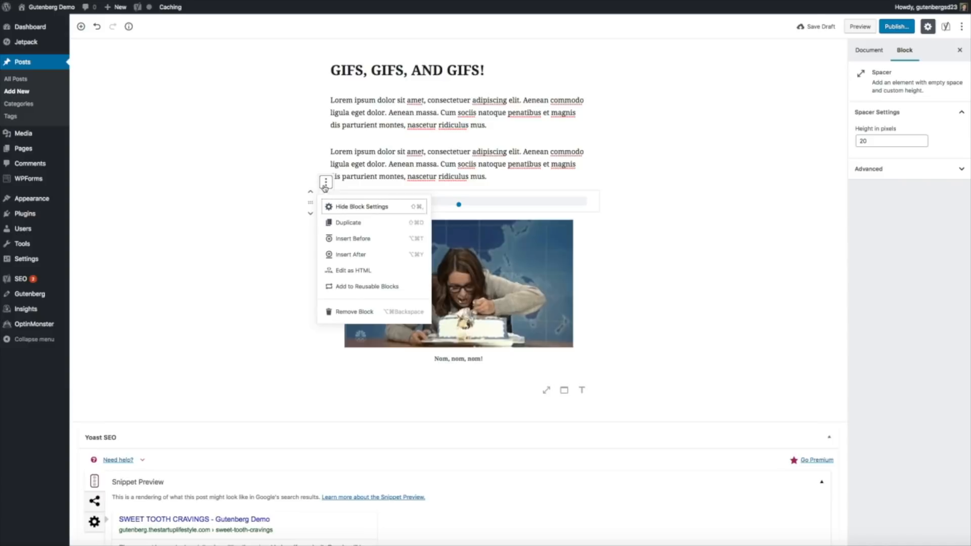
left_click(348, 224)
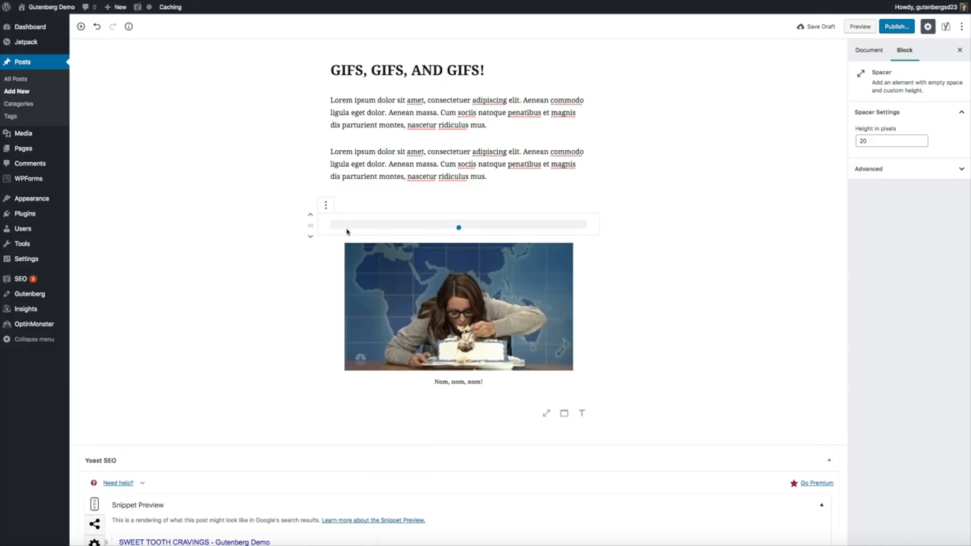
left_click(311, 237)
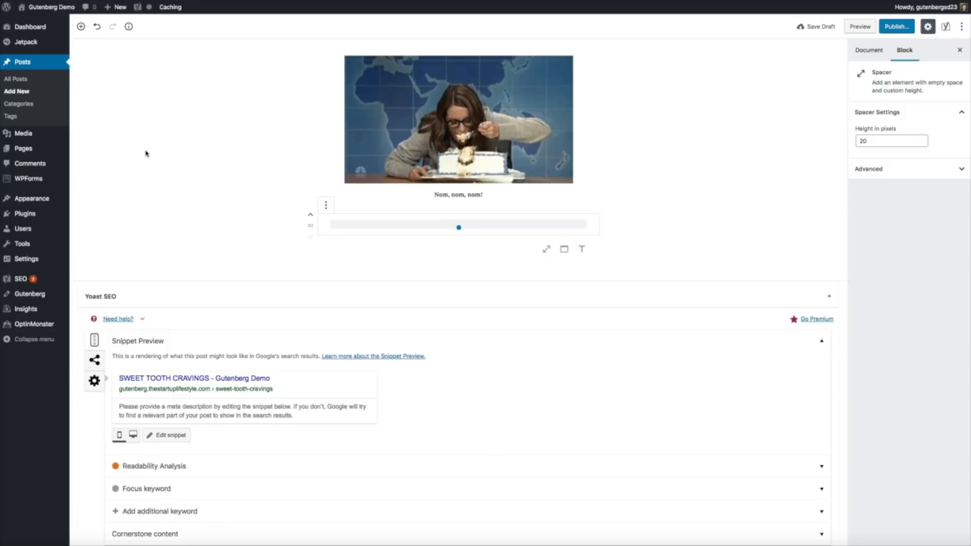
- Add two paragraphs below the last spacer, each with the same "Lorem ipsum dolor sit amet" placeholder text used earlier in the post
left_click(81, 27)
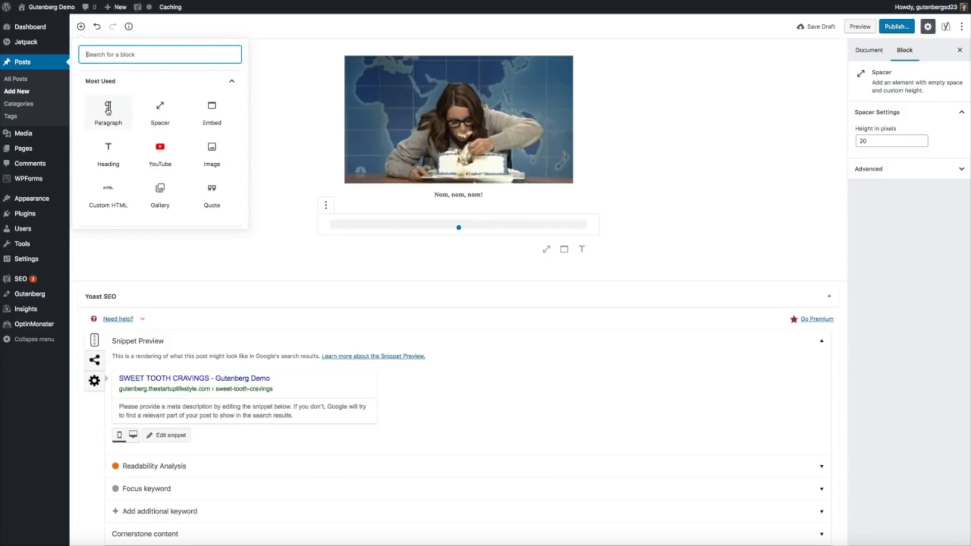
left_click(107, 110)
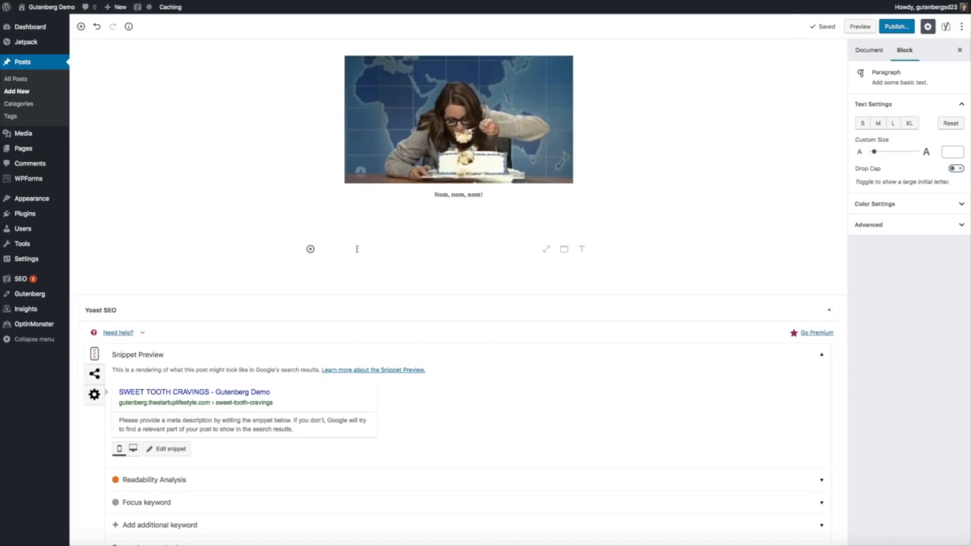
type("Lorem ipsum dolor sit amet, consectetuer adipiscing elit. Aenean commodo ligula eget dolor. Aenean massa. Cum sociis natoque penatibus et magnis dis parturient montes, nascetur ridiculus mus.")
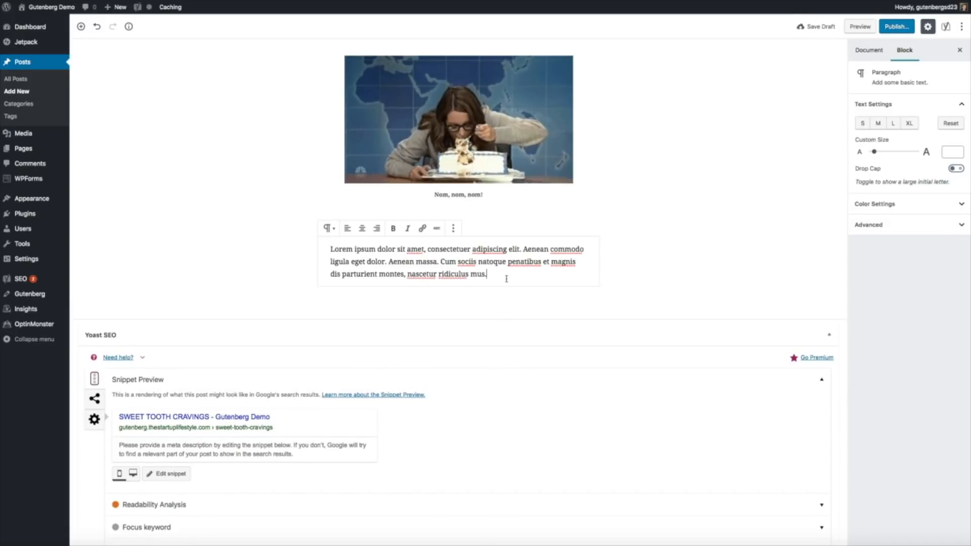
key("Return")
type("Lorem ipsum dolor sit amet, consectetuer adipiscing elit. Aenean commodo ligula eget dolor. Aenean massa. Cum sociis natoque penatibus et magnis dis parturient montes, nascetur ridiculus mus.")
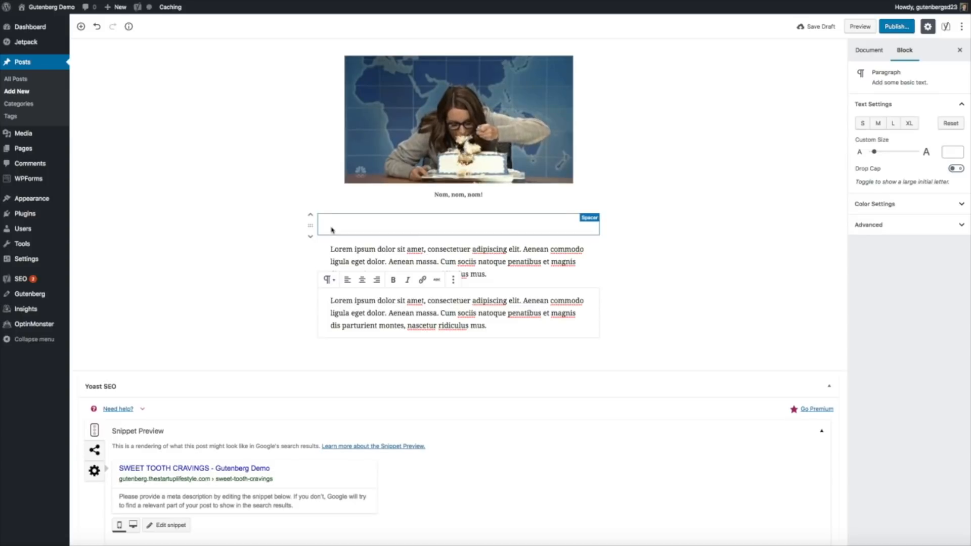
- Duplicate the spacer below the cake GIF and move the copy beneath the two closing paragraphs
left_click(332, 229)
left_click(325, 205)
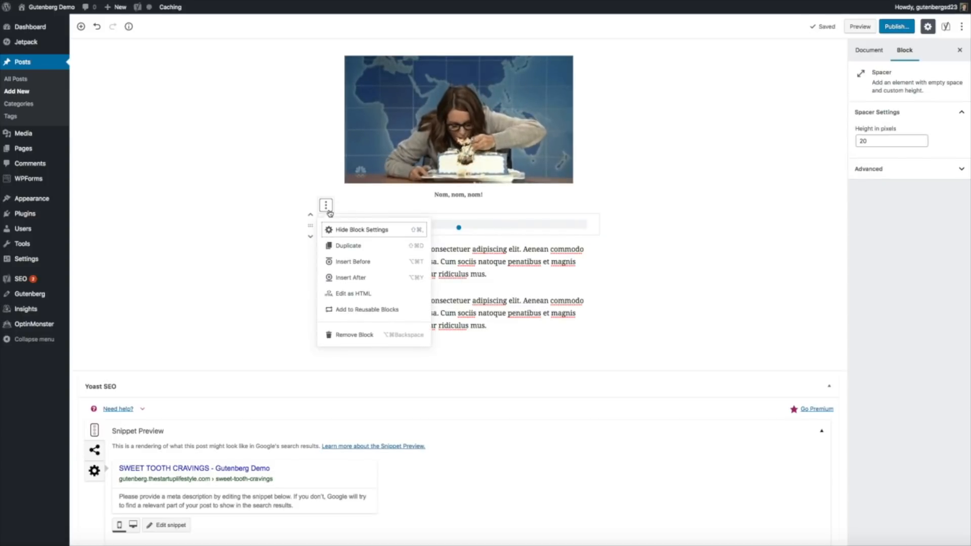
left_click(383, 248)
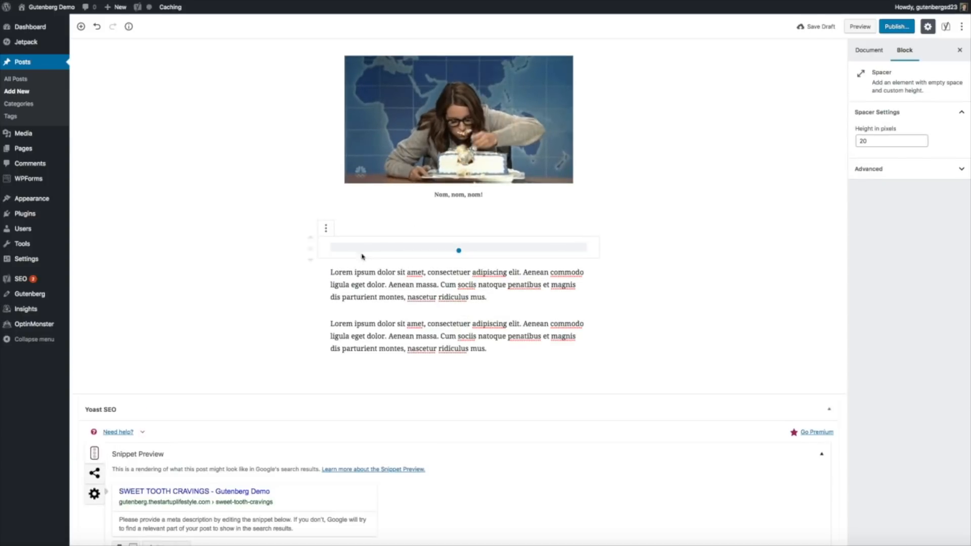
left_click(311, 260)
left_click(311, 260)
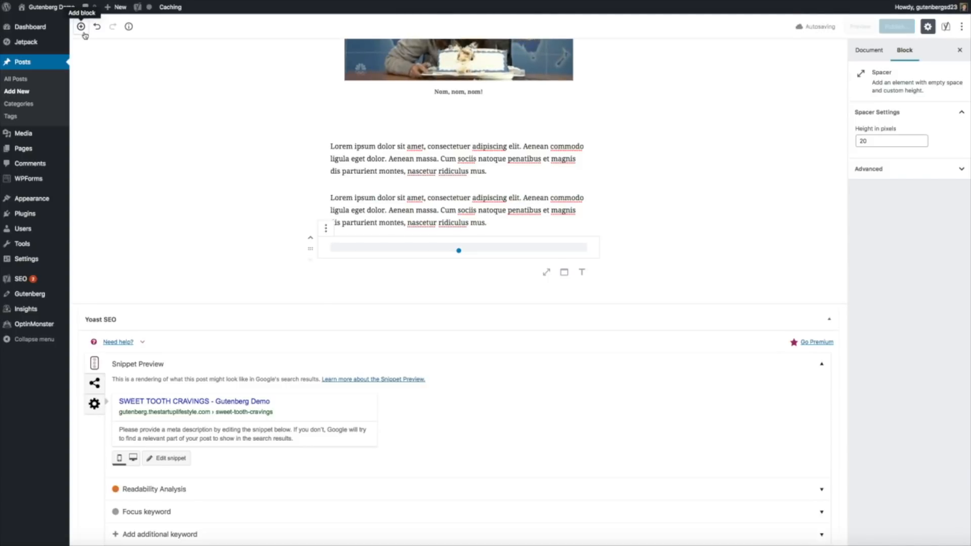
- Add a heading block below the last spacer with the text "YOUTUBE VIDEOS"
left_click(83, 30)
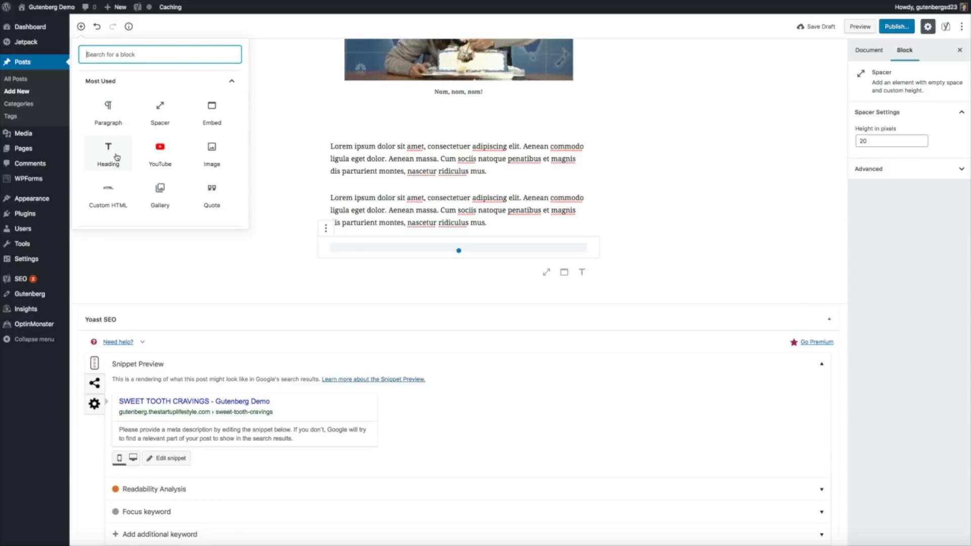
left_click(109, 152)
type("YOUT")
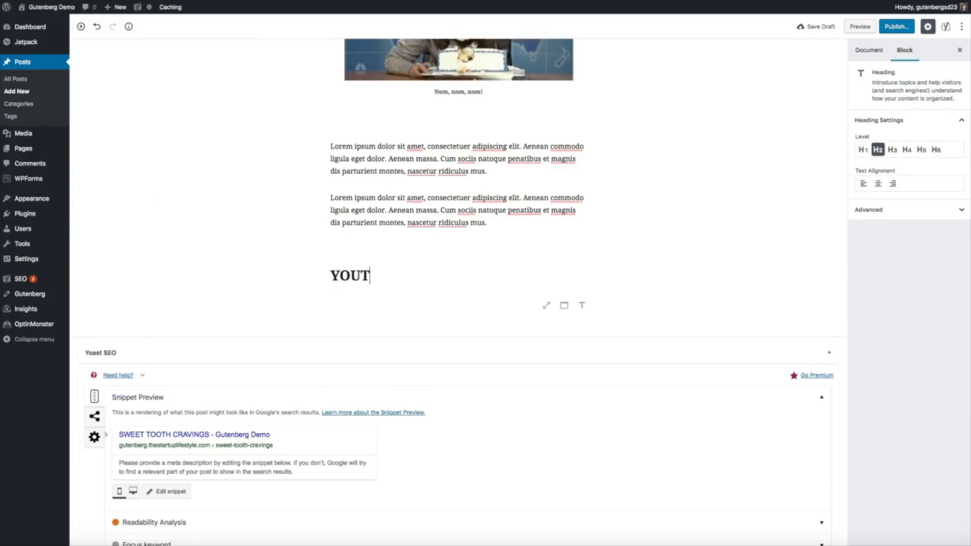
type("UBE VIDEO")
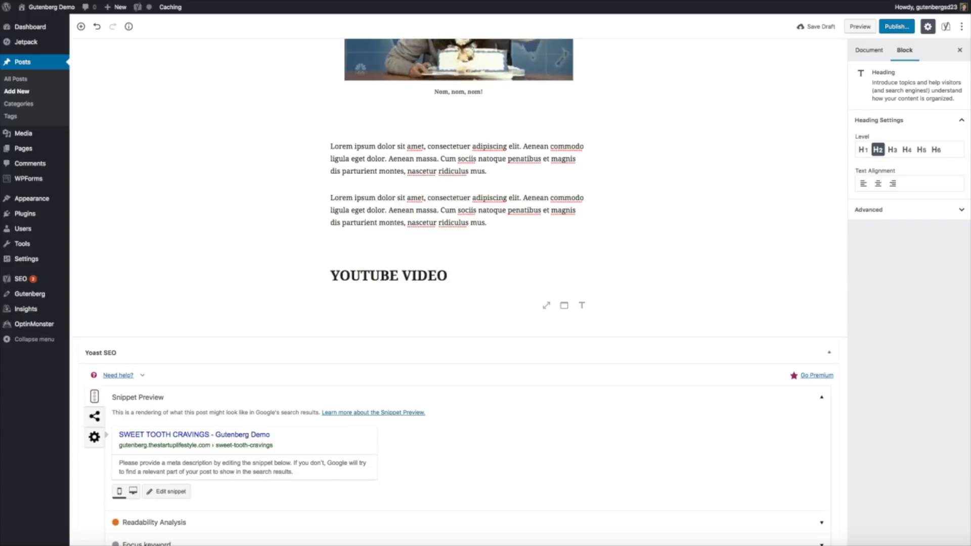
type("S")
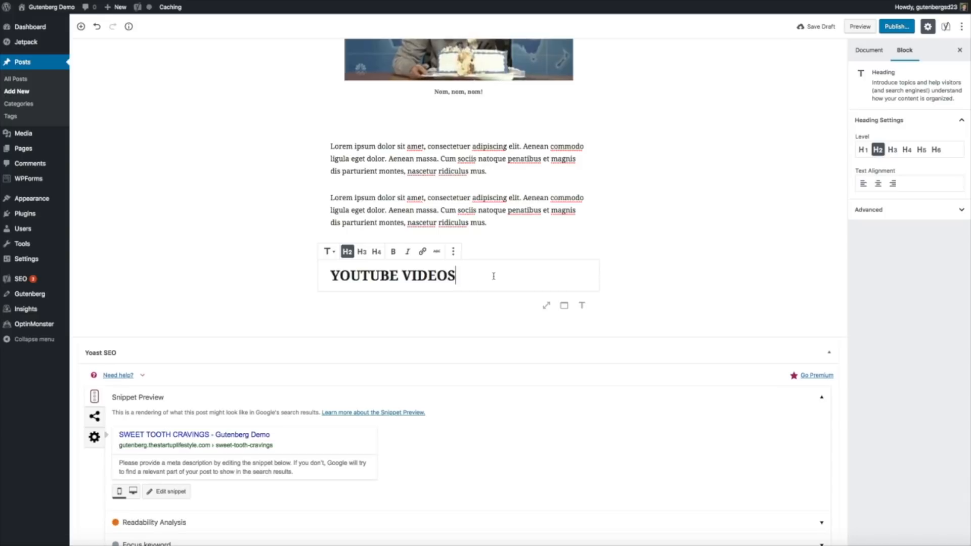
- Add two paragraphs under the "YOUTUBE VIDEOS" heading, each with the same "Lorem ipsum dolor sit amet" placeholder text used earlier
left_click(80, 26)
left_click(112, 119)
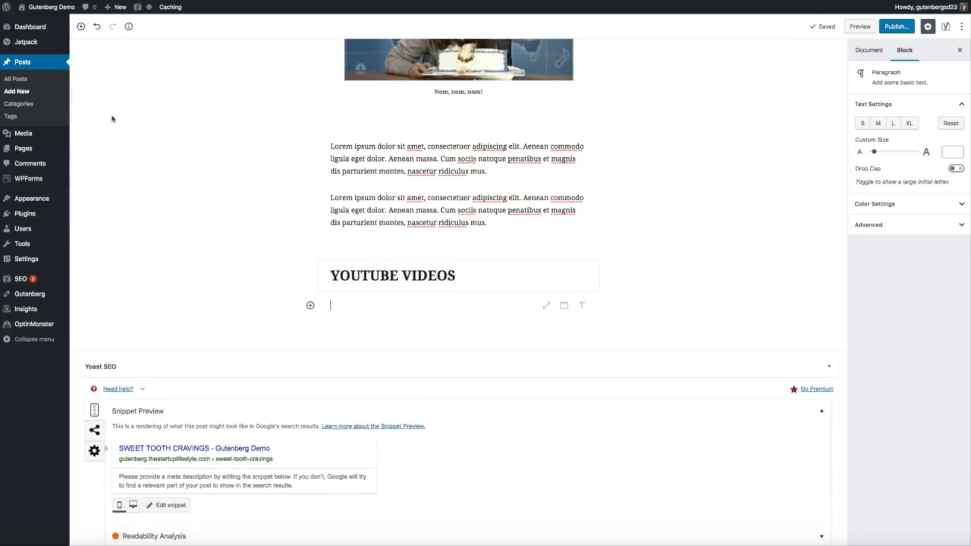
type("Lorem ipsum dolor sit amet, consectetuer adipiscing elit. Aenean commodo ligula eget dolor. Aenean massa. Cum sociis natoque penatibus et magnis dis parturient montes, nascetur ridiculus mus.")
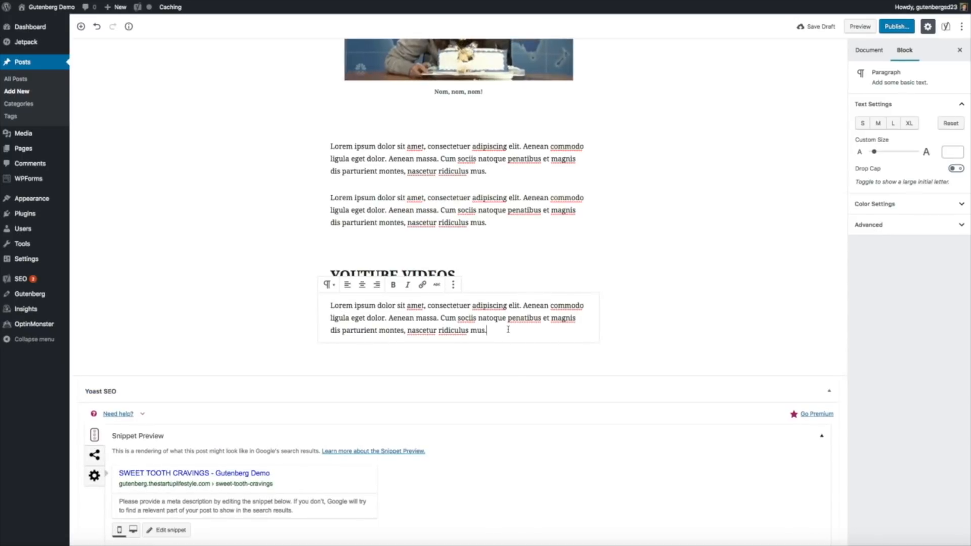
key("Return")
type("Lorem ipsum dolor sit amet, consectetuer adipiscing elit. Aenean commodo ligula eget dolor. Aenean massa. Cum sociis natoque penatibus et magnis dis parturient montes, nascetur ridiculus mus.")
left_click(789, 334)
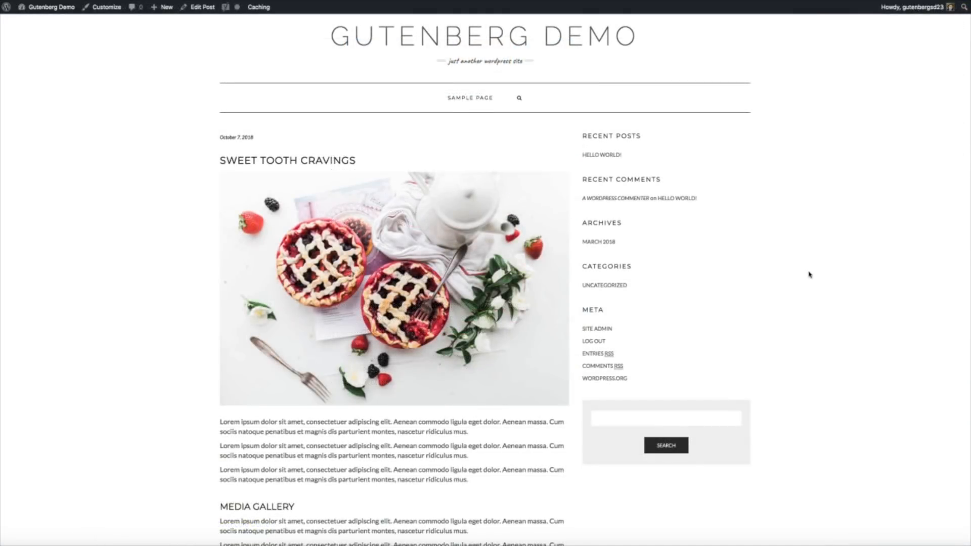
- Examine the finished sample post down to its YouTube Videos section, and play the embedded cake video briefly before pausing it
scroll(810, 275, "down", 8)
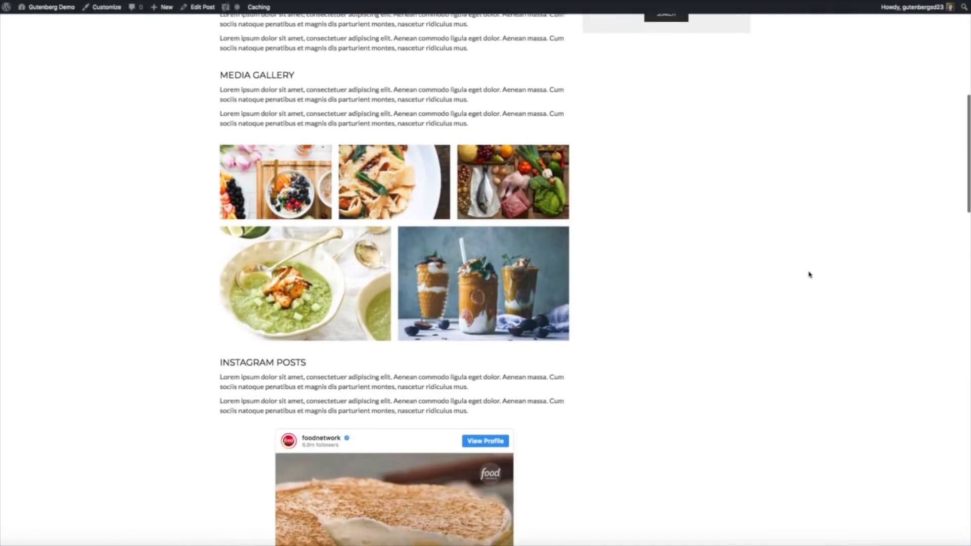
scroll(810, 274, "down", 10)
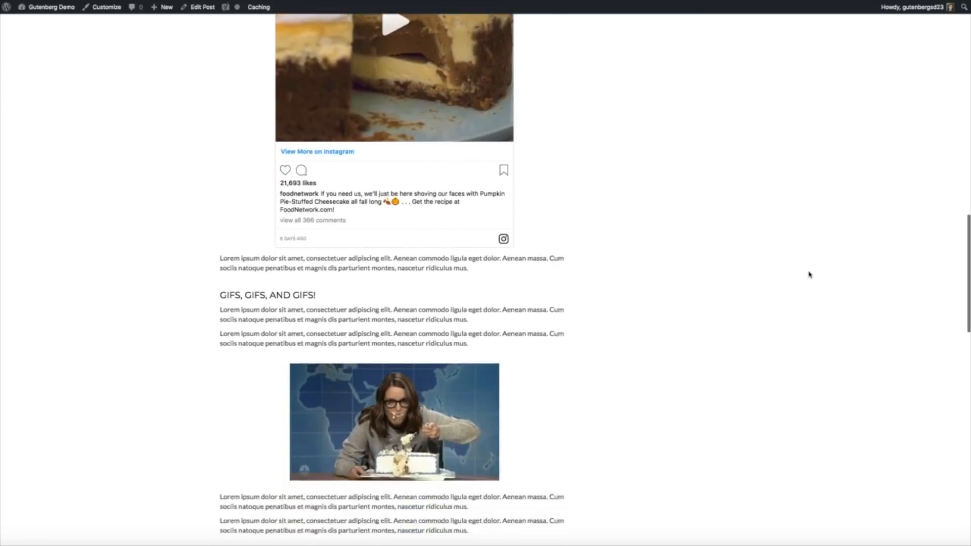
scroll(810, 274, "down", 7)
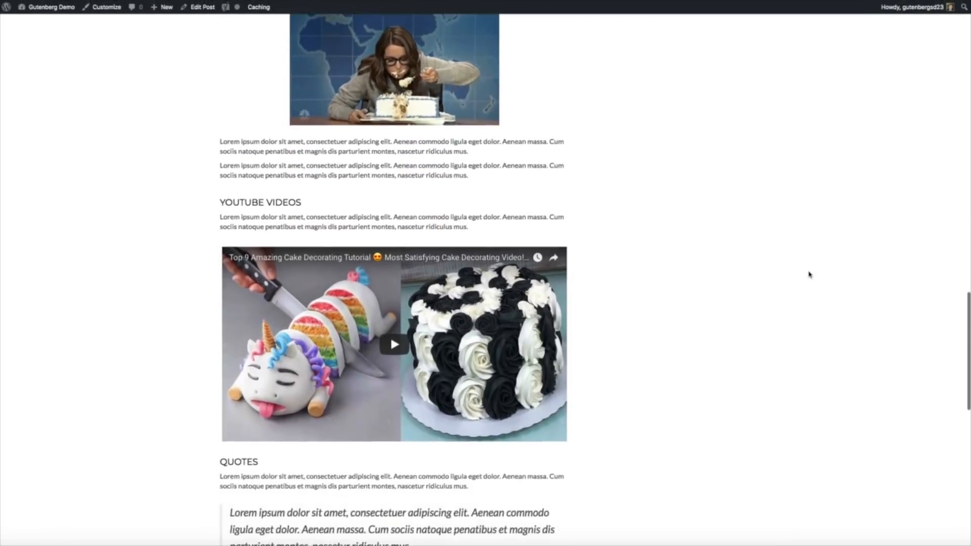
scroll(809, 275, "down", 2)
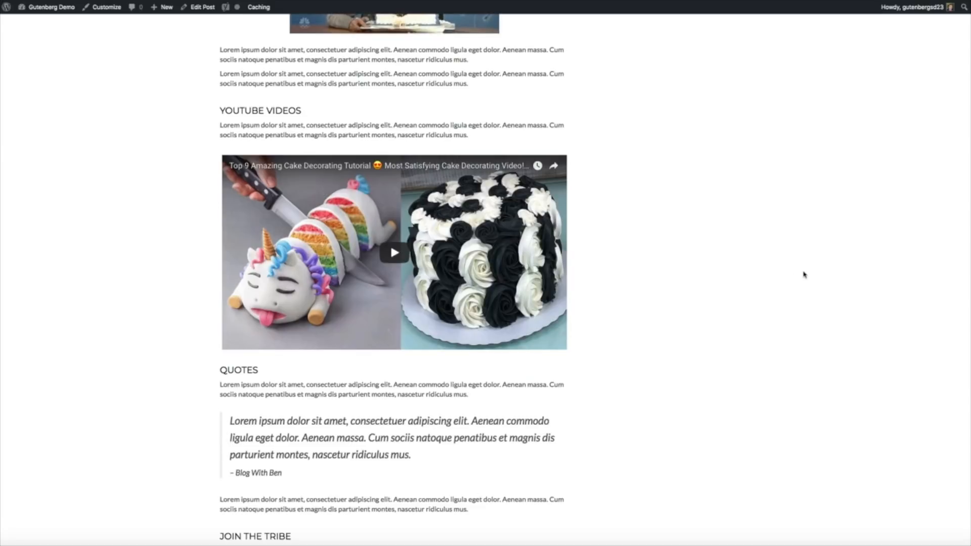
left_click(395, 253)
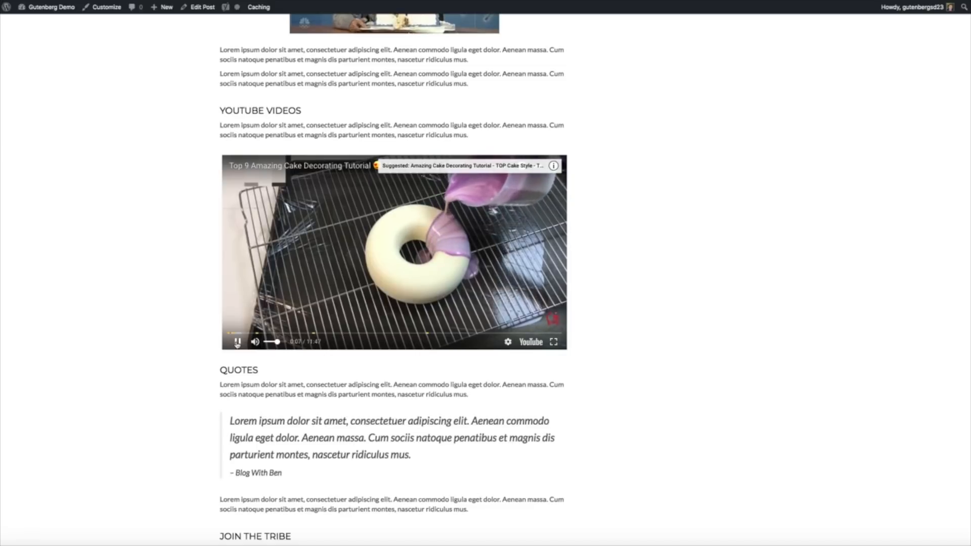
left_click(238, 342)
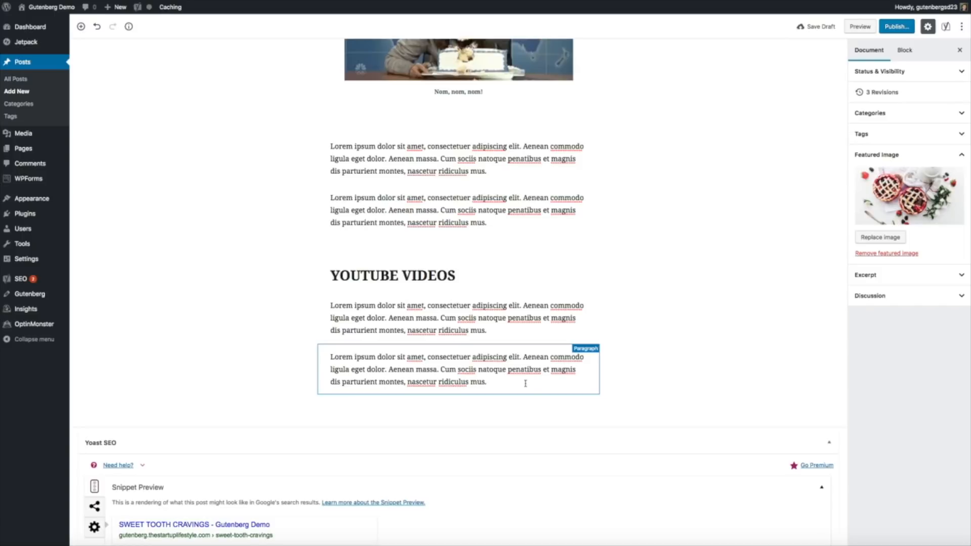
left_click(80, 28)
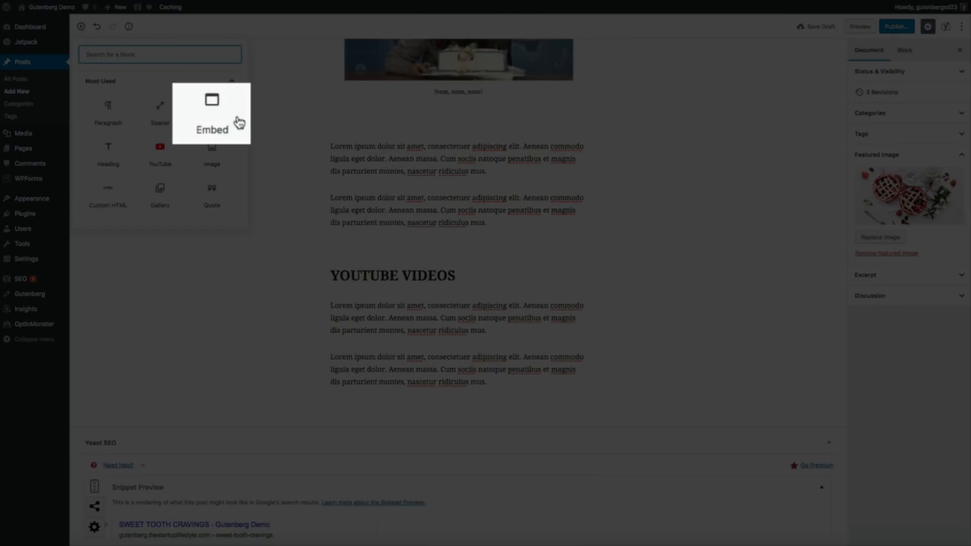
left_click(238, 121)
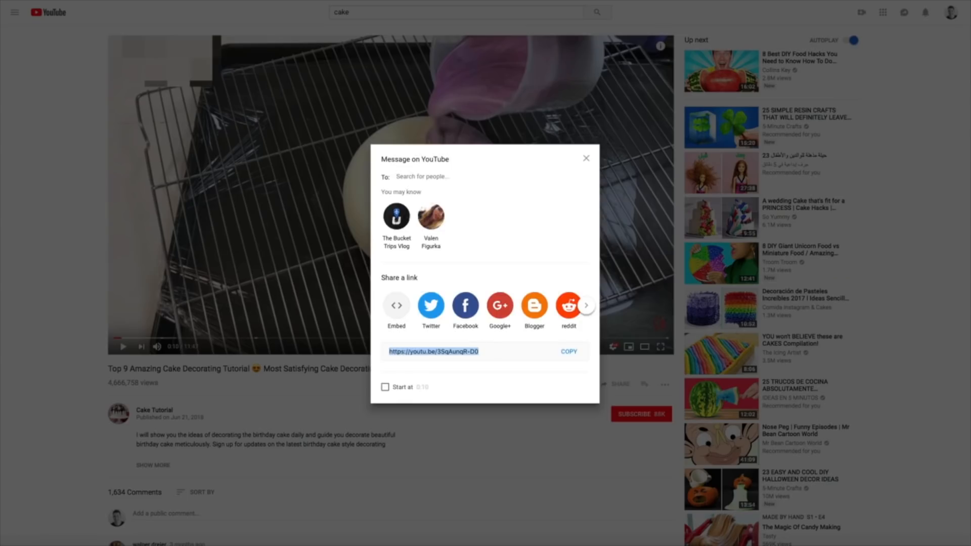
key("Escape")
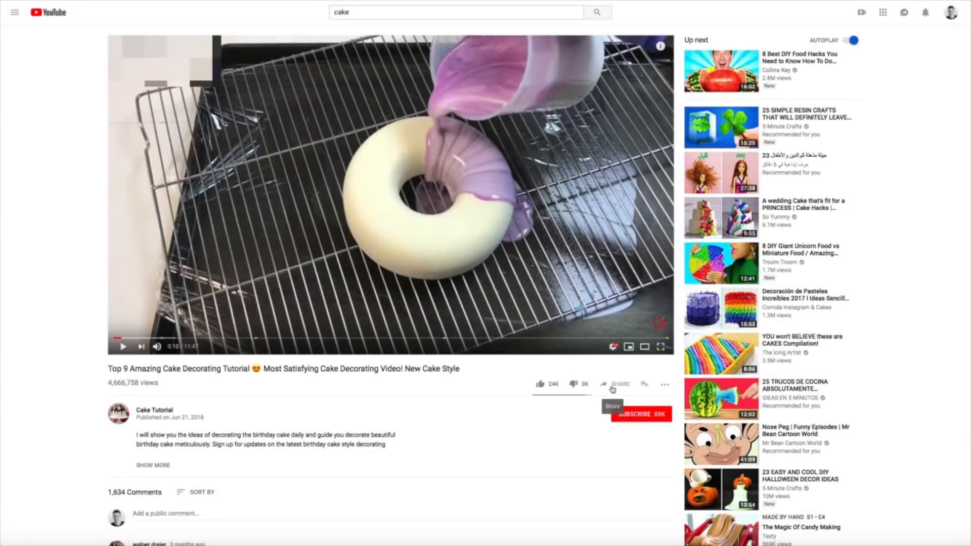
left_click(613, 389)
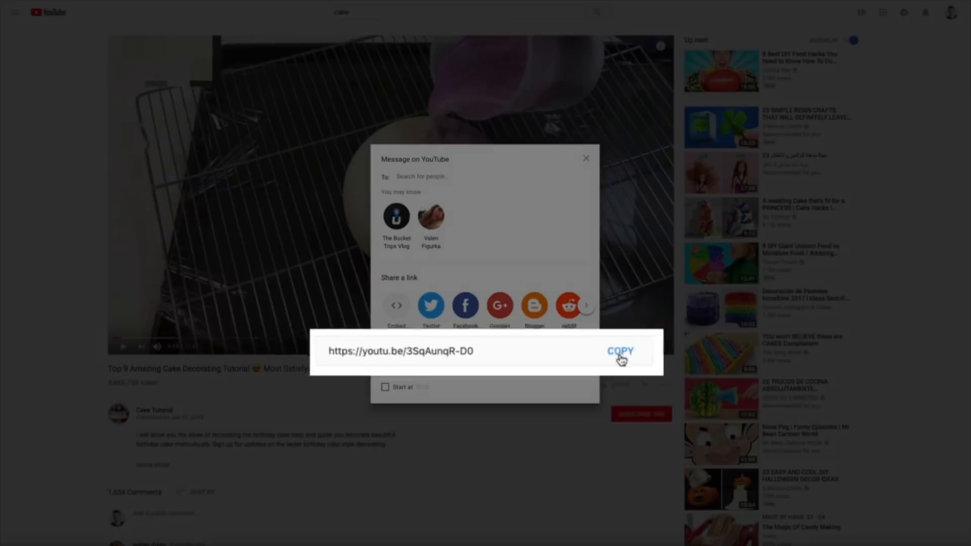
left_click(568, 353)
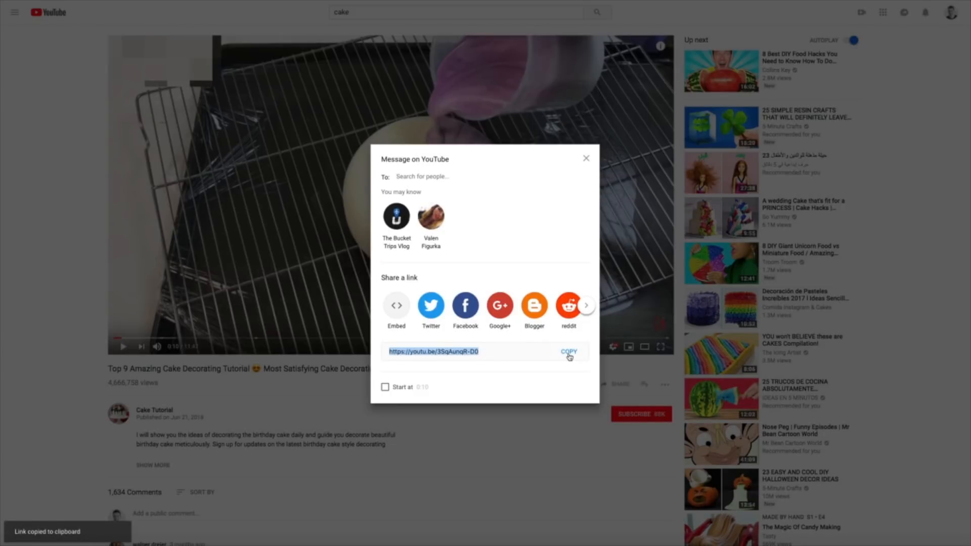
key("Escape")
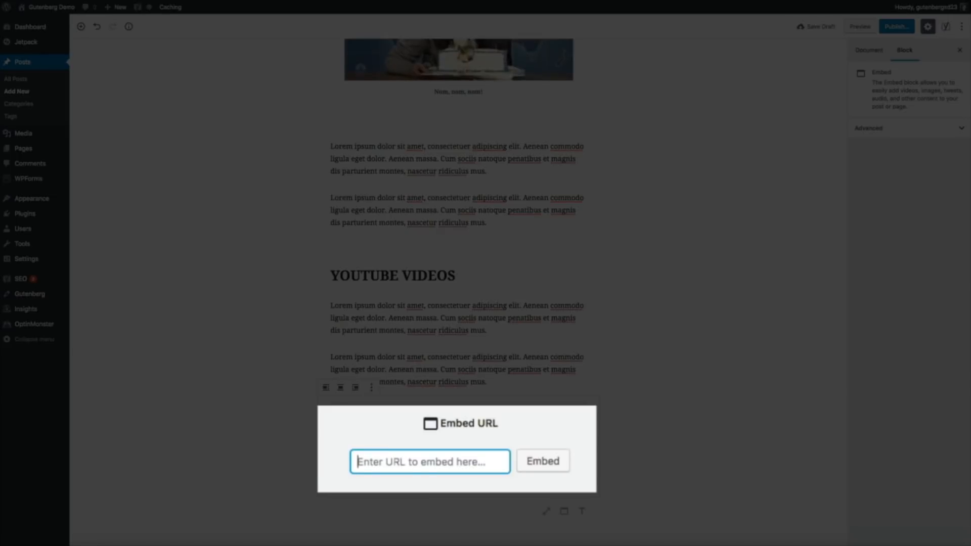
key("ctrl+v")
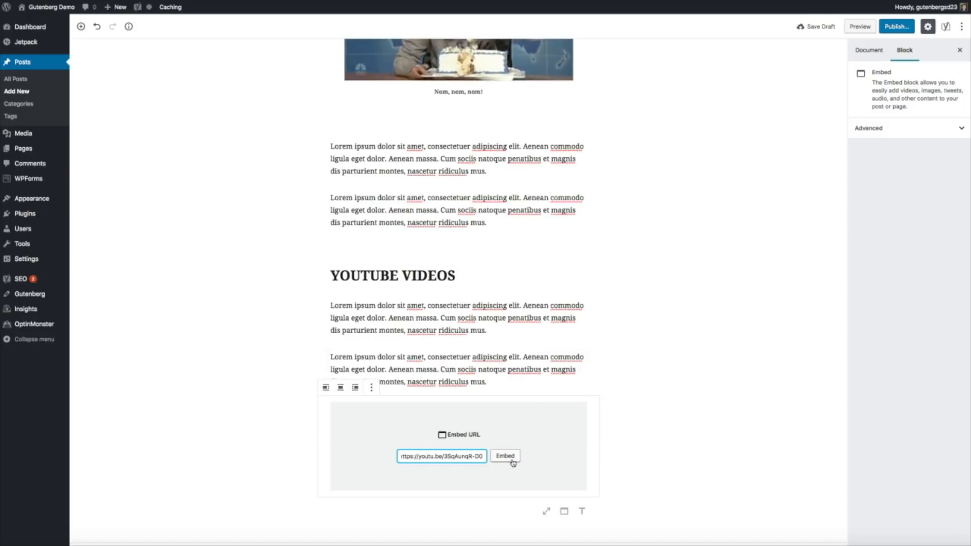
left_click(512, 462)
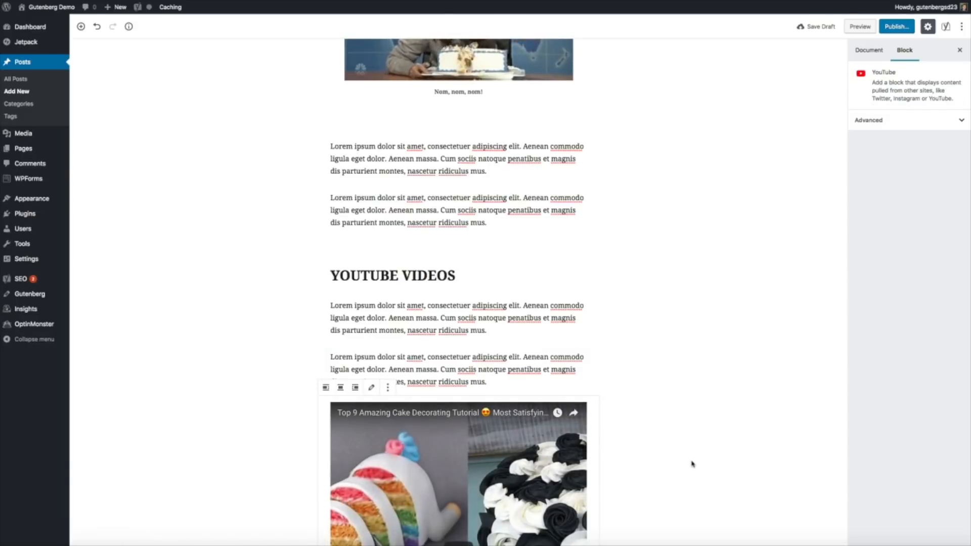
- Insert a spacer between the second "YOUTUBE VIDEOS" paragraph and the embedded video, and set its height to 20 pixels
scroll(692, 464, "down", 5)
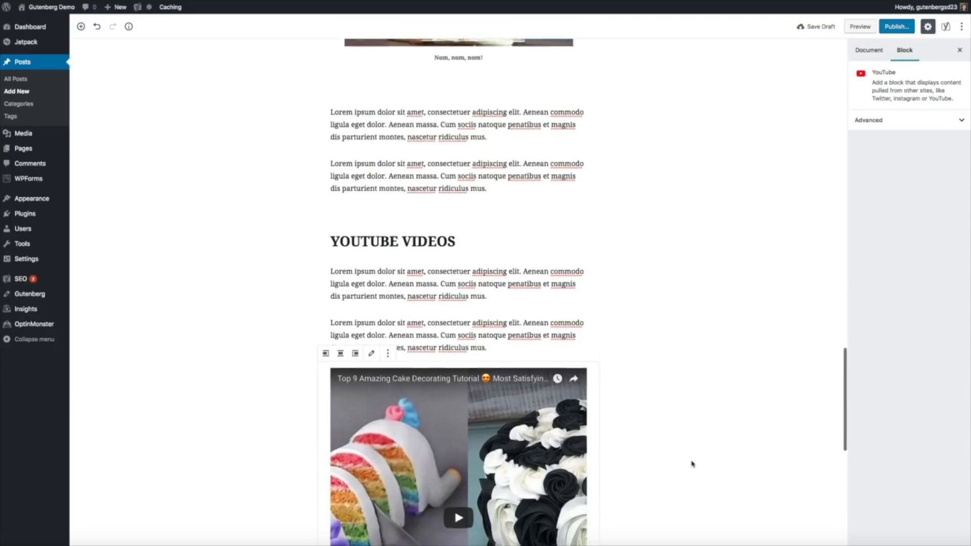
scroll(693, 464, "down", 1)
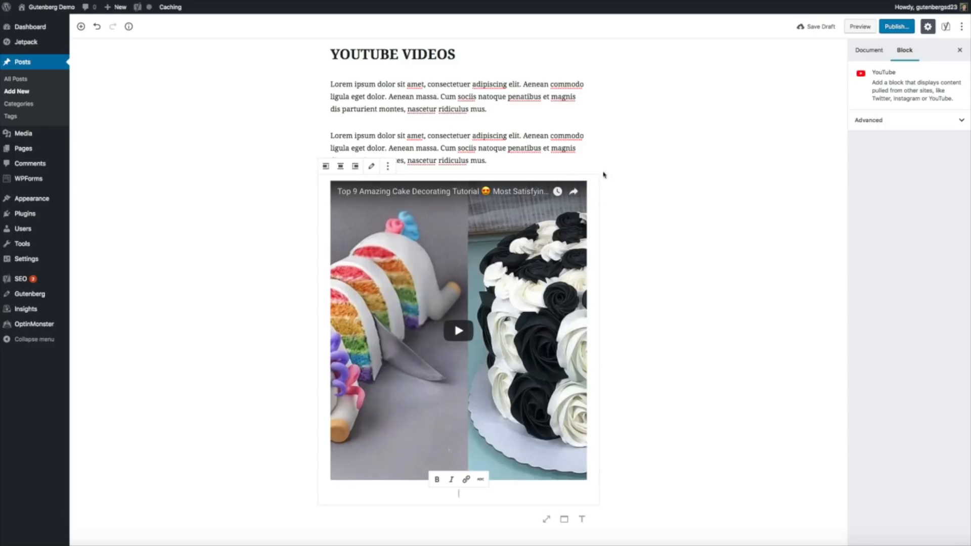
left_click(522, 153)
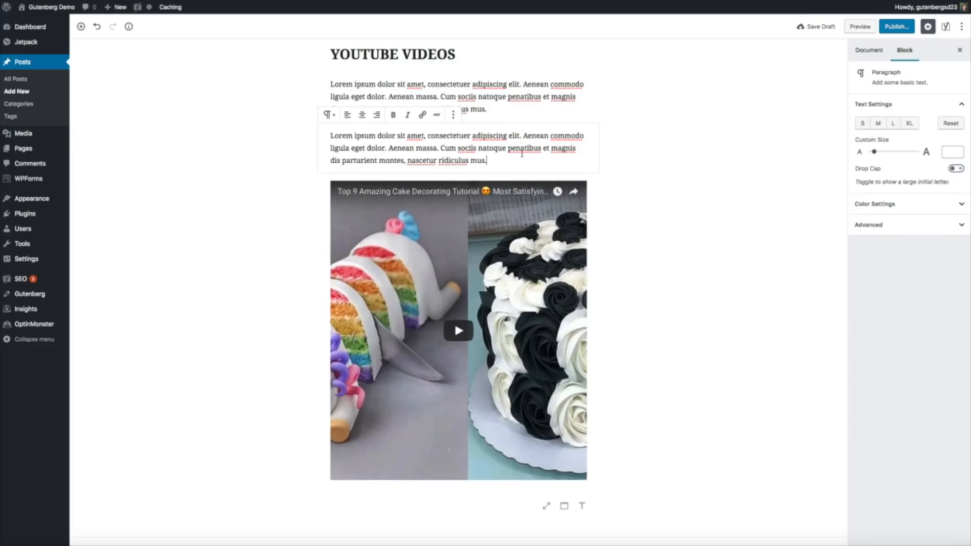
left_click(454, 115)
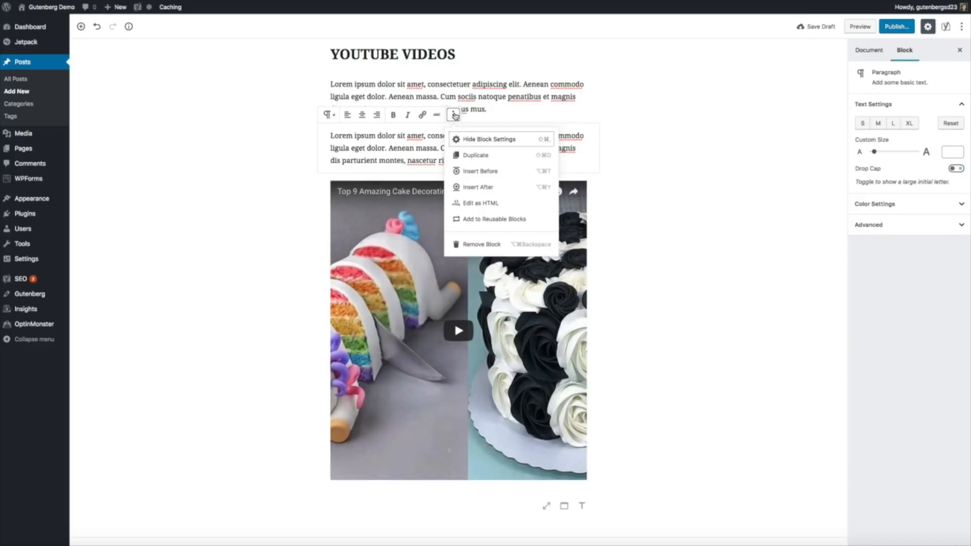
left_click(499, 187)
left_click(310, 187)
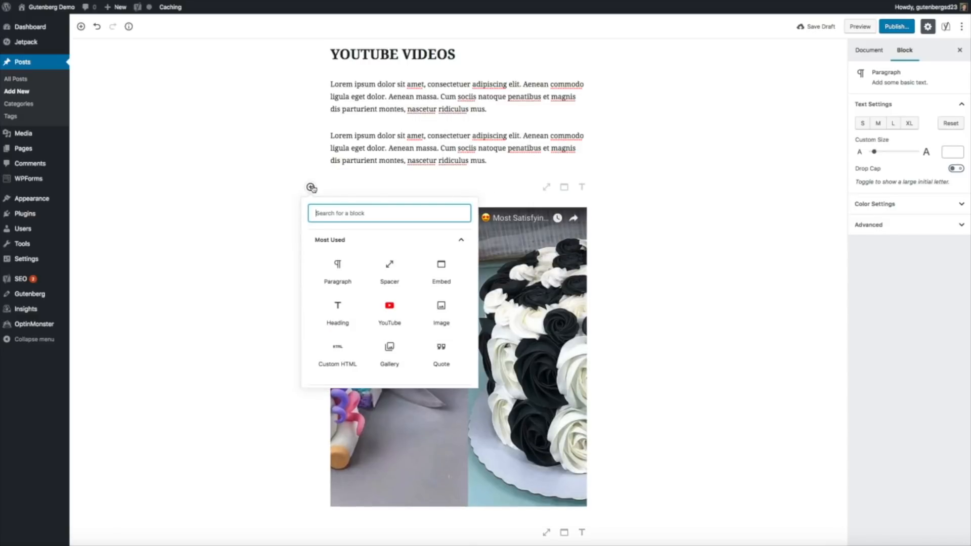
left_click(393, 269)
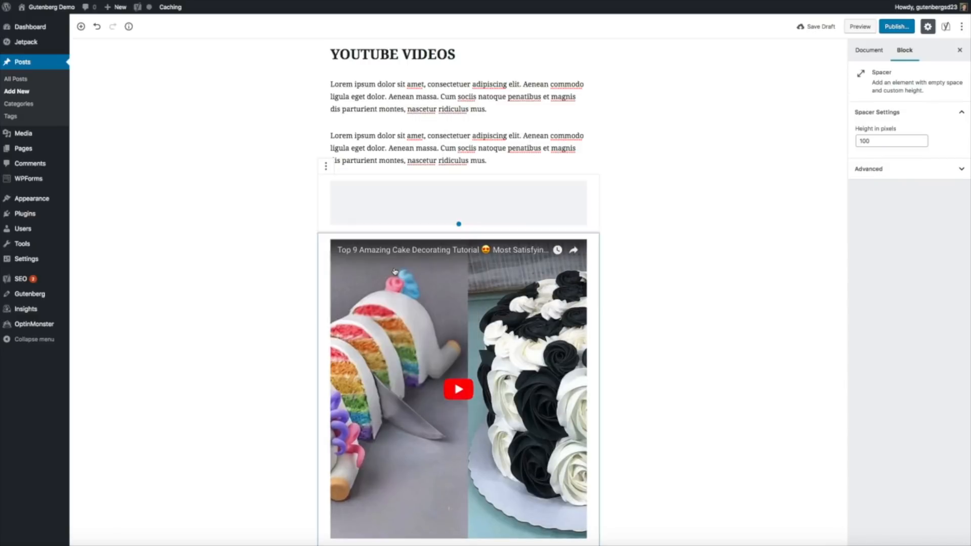
double_click(891, 140)
type("20")
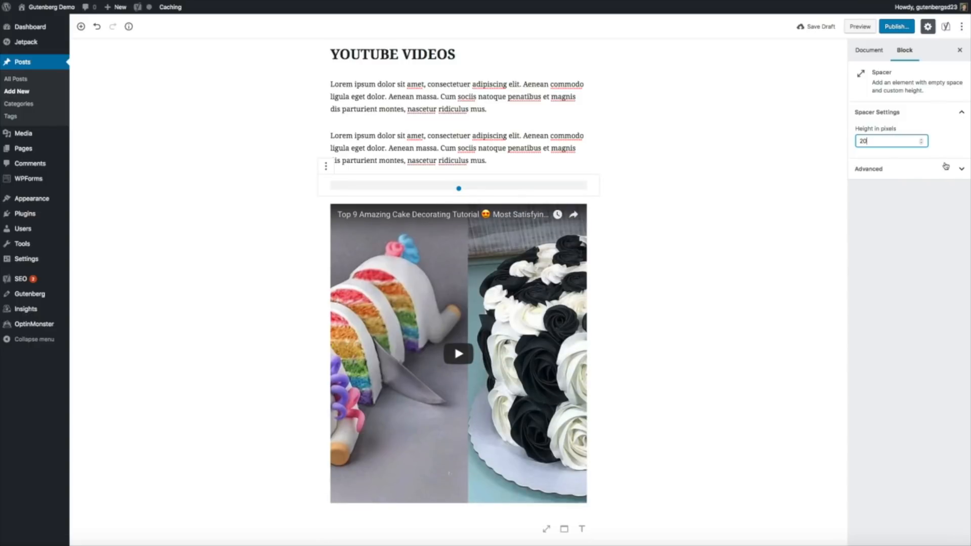
- Duplicate the spacer above the YouTube video and move the copy below the video
left_click(326, 167)
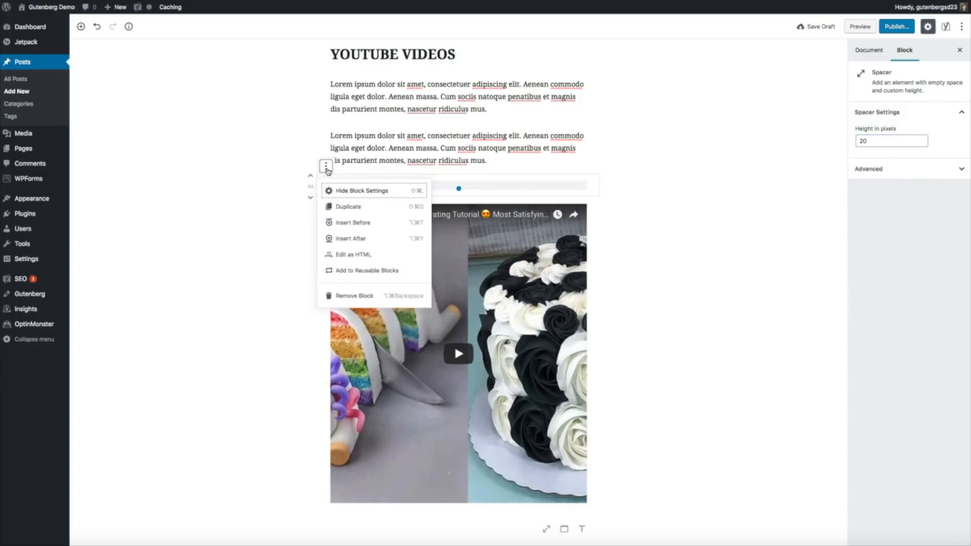
left_click(348, 206)
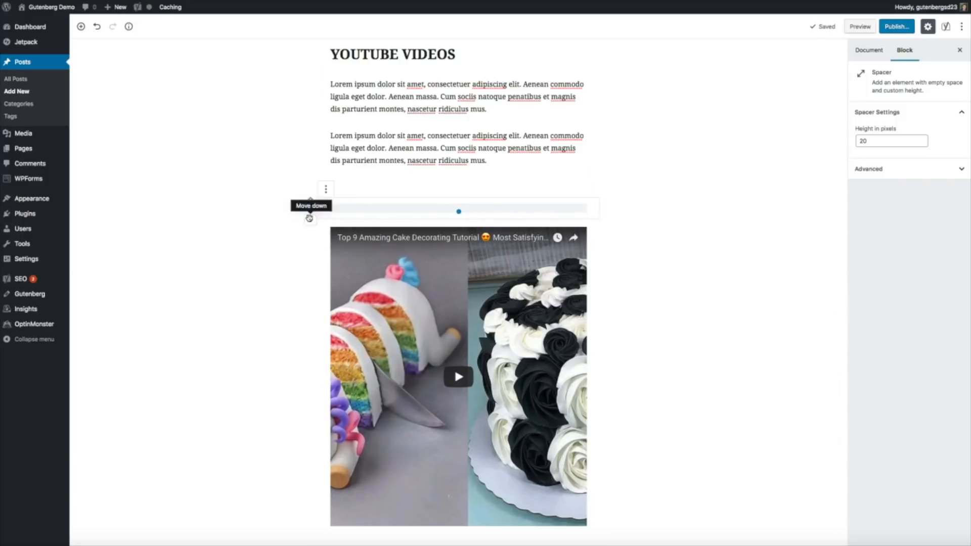
left_click(311, 221)
scroll(702, 186, "up", 3)
scroll(703, 186, "up", 5)
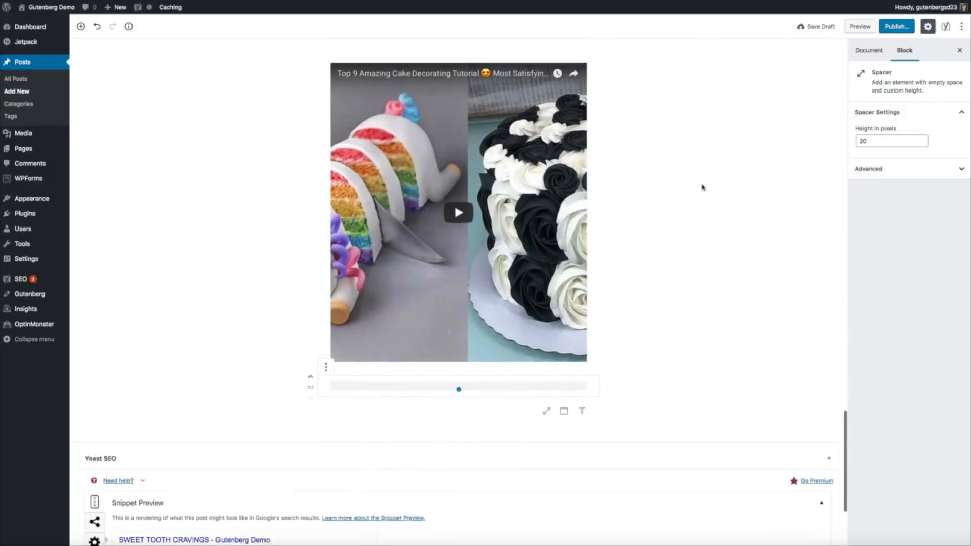
scroll(702, 187, "down", 1)
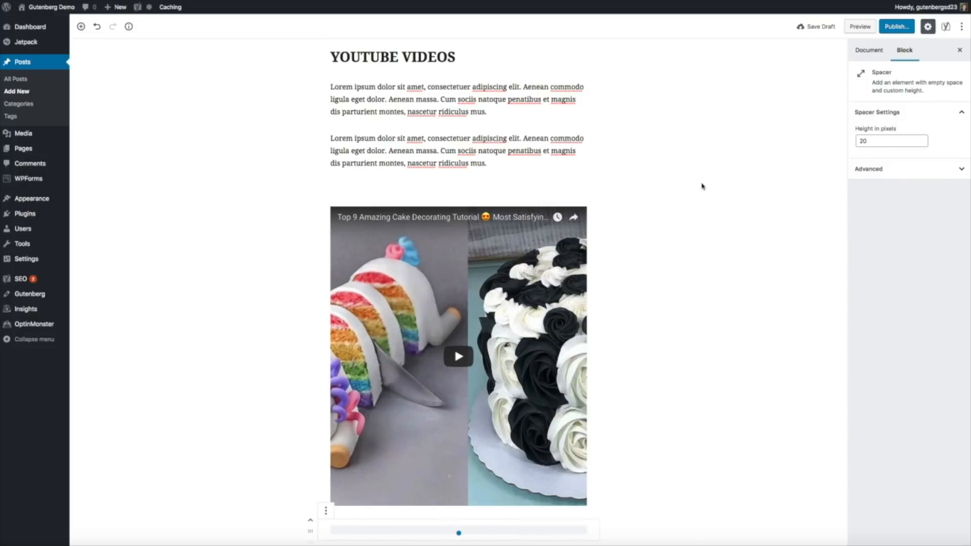
- Preview the draft post, examine it from the title down to the YouTube Videos section, and play the embedded cake video briefly before pausing it
left_click(855, 27)
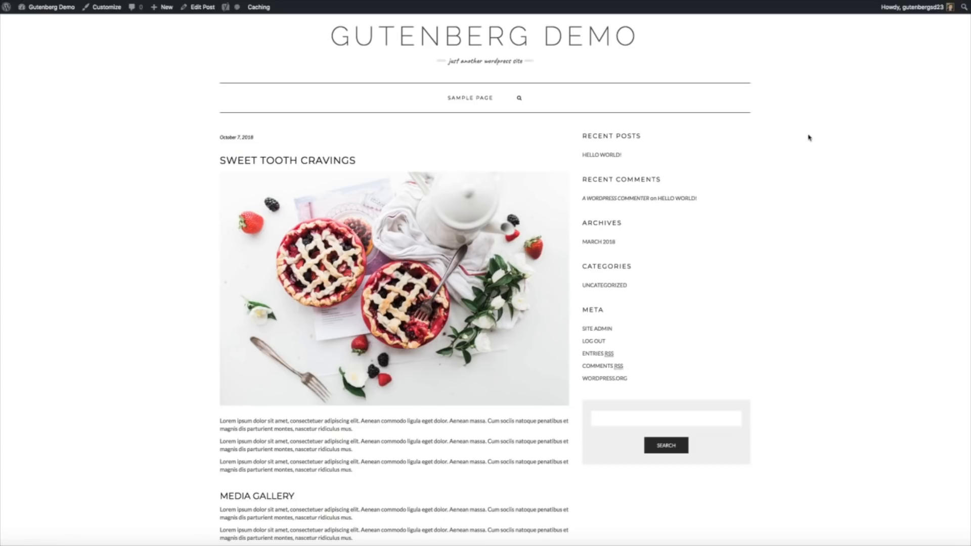
scroll(674, 322, "down", 9)
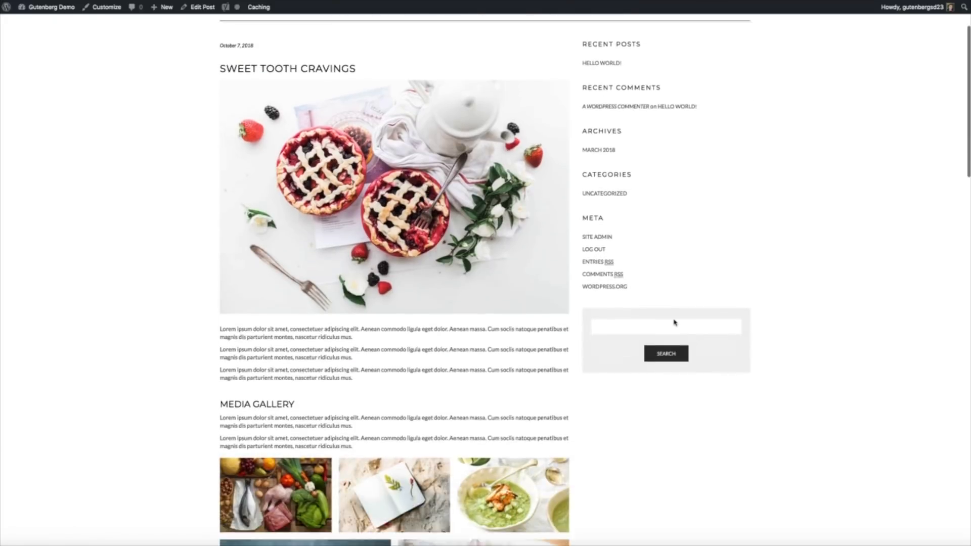
scroll(675, 323, "down", 9)
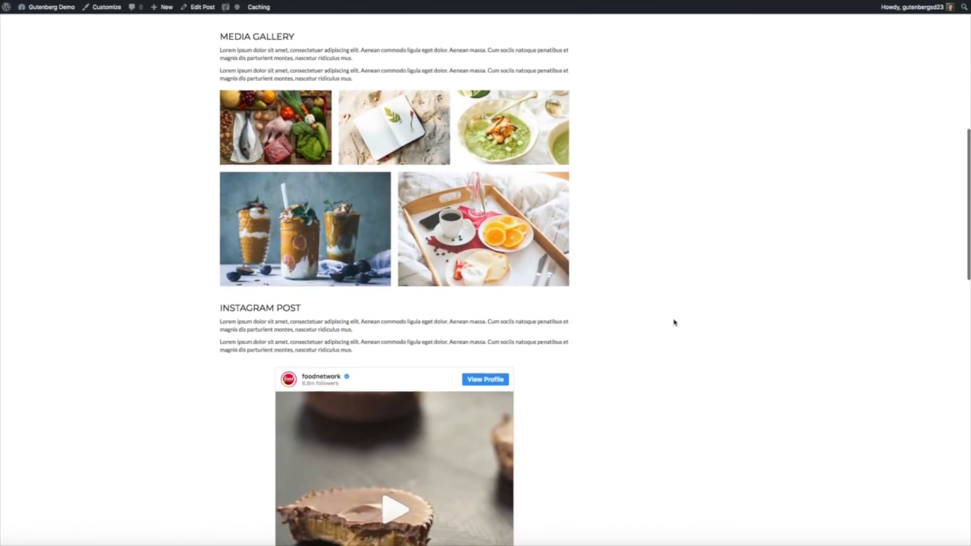
scroll(674, 323, "down", 8)
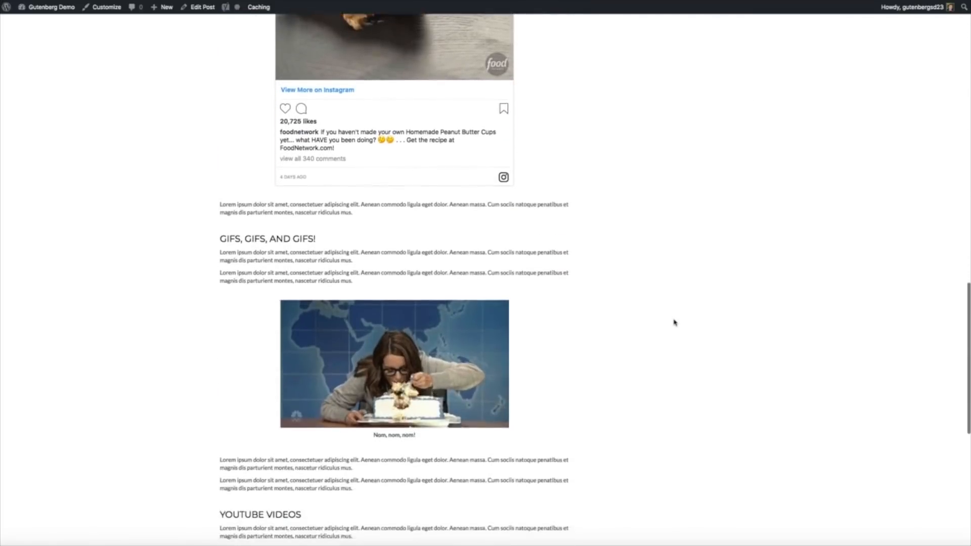
scroll(674, 322, "down", 5)
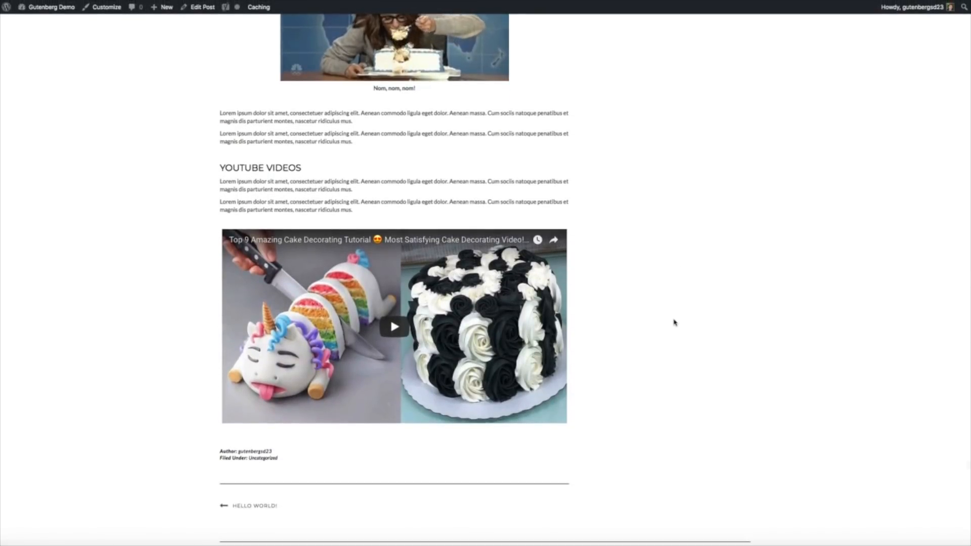
scroll(675, 323, "down", 2)
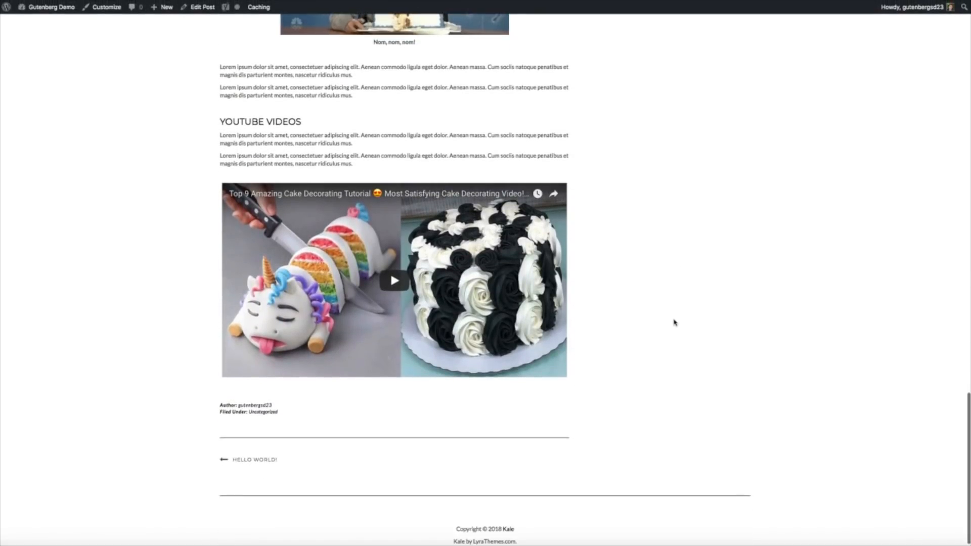
left_click(395, 280)
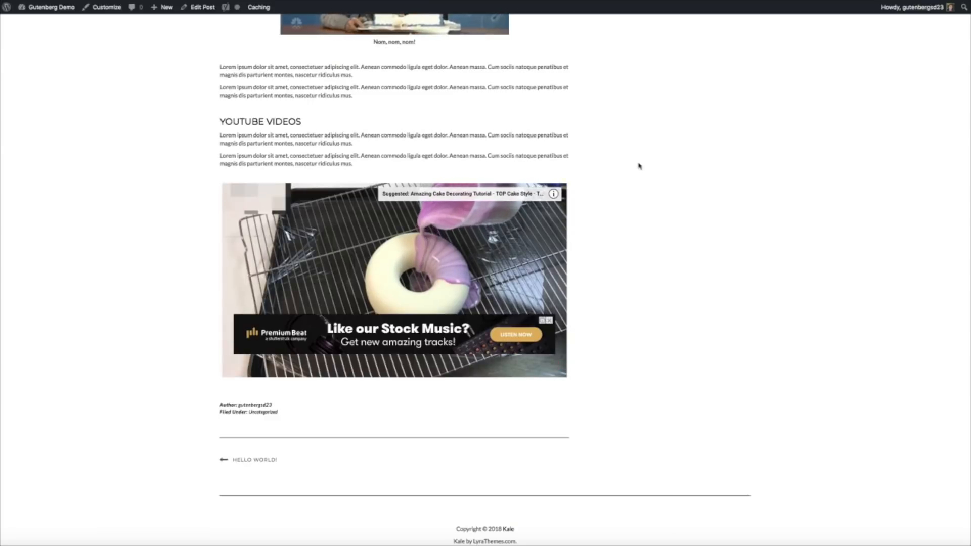
mouse_move(393, 286)
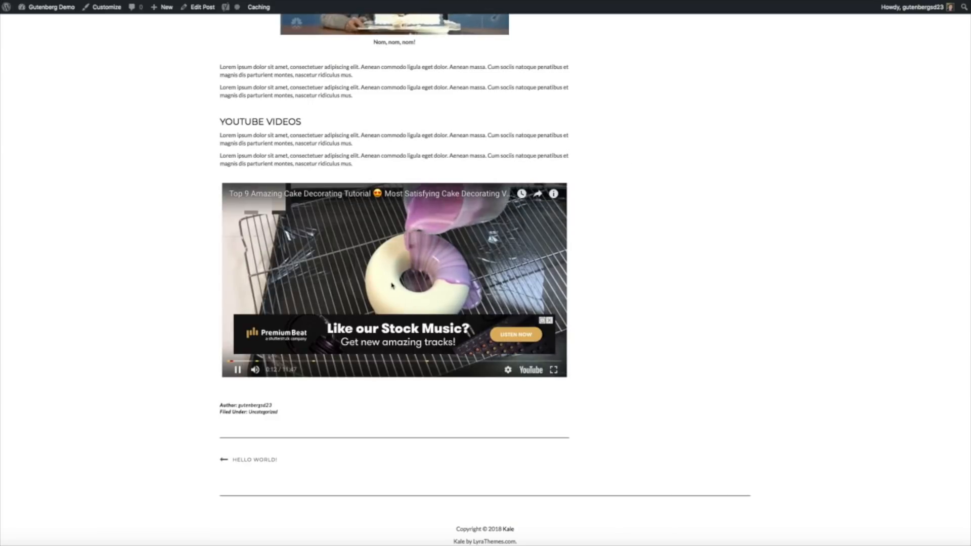
left_click(239, 370)
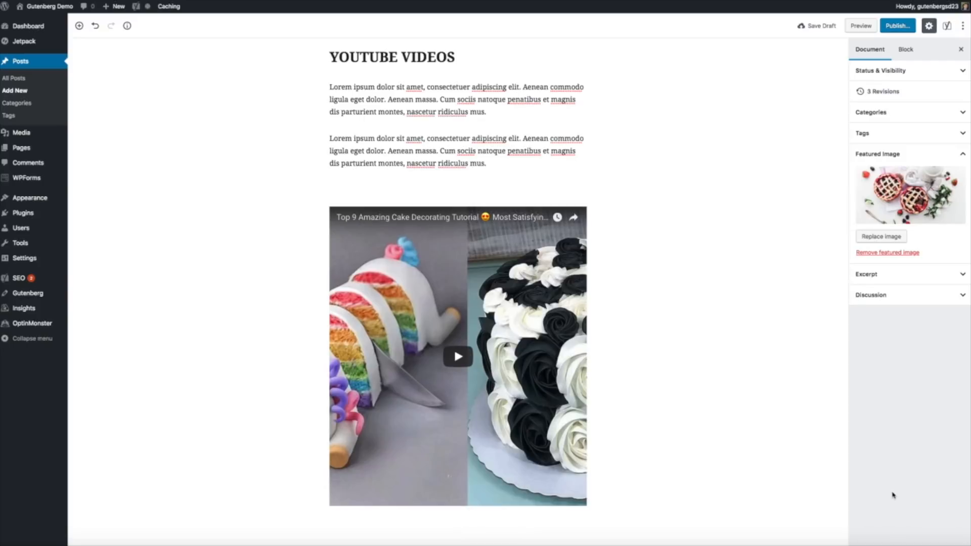
- Add an H2 heading block reading "QUOTES" below the YouTube video at the end of the post
left_click(80, 26)
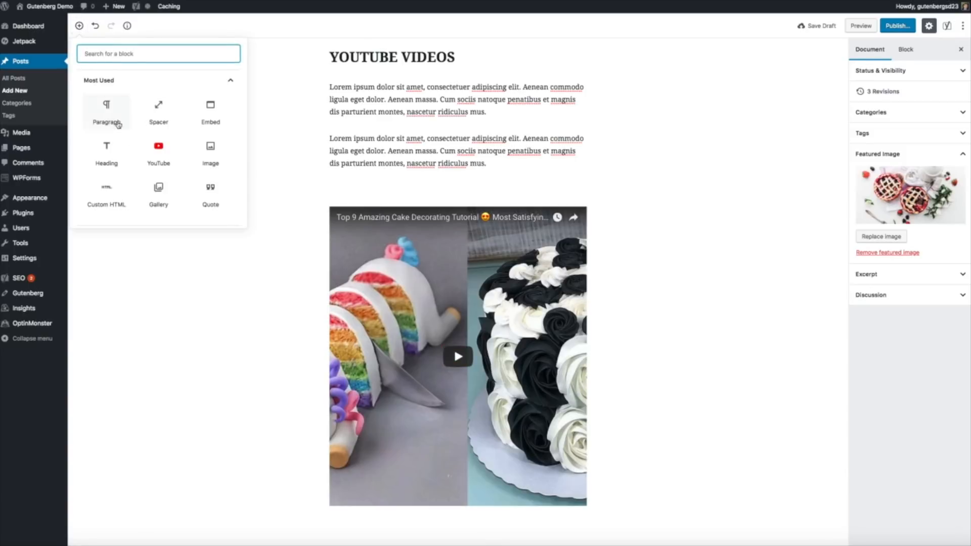
left_click(107, 152)
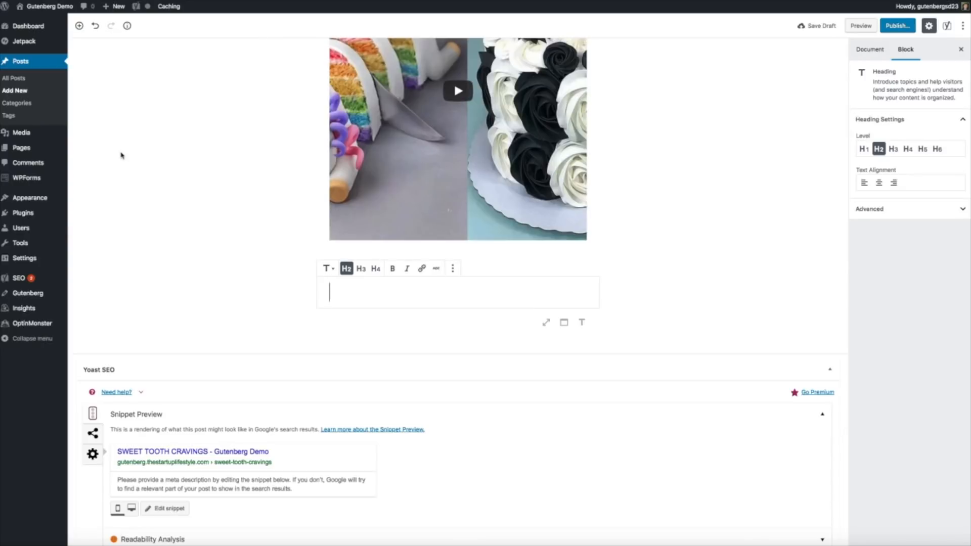
type("QUOTES")
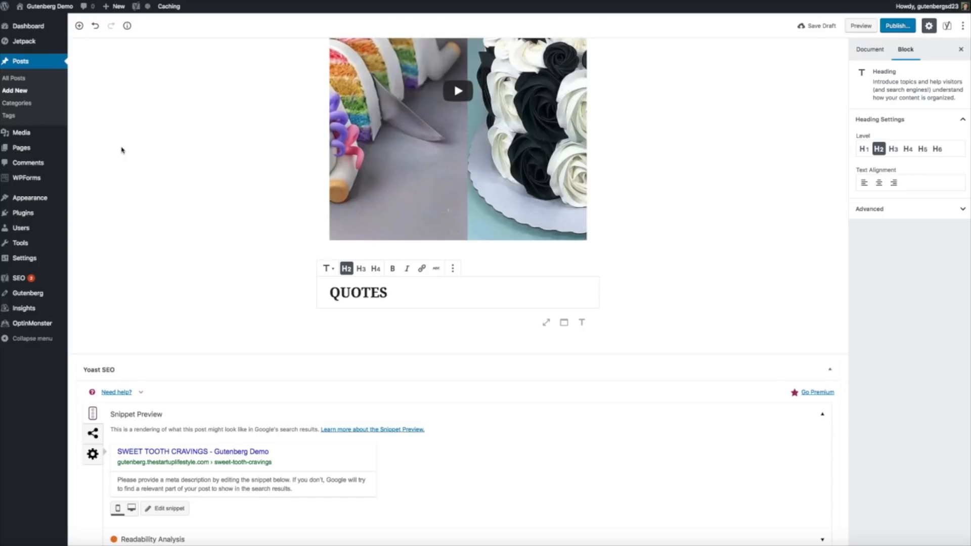
- Add three paragraph blocks under the "QUOTES" heading, each with the same "Lorem ipsum dolor sit amet" placeholder text
left_click(79, 26)
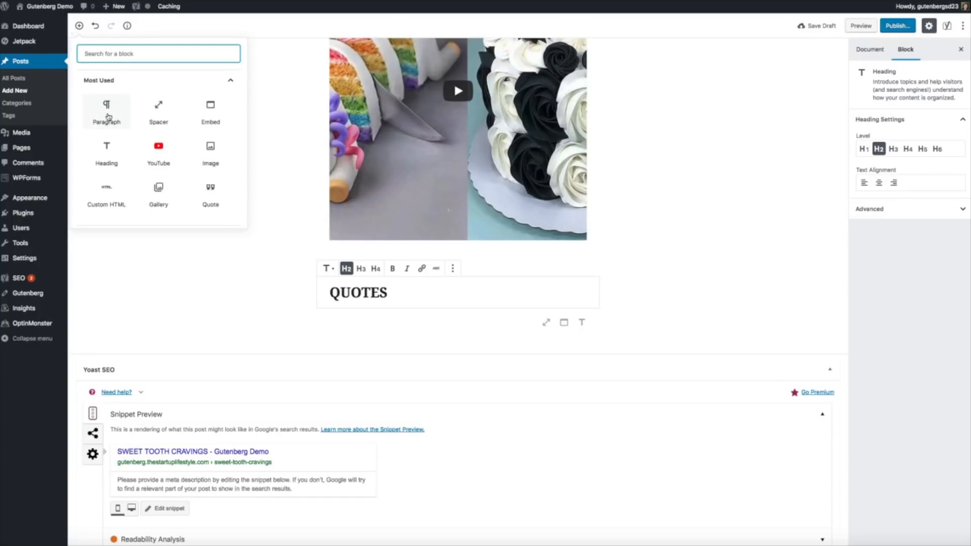
left_click(106, 112)
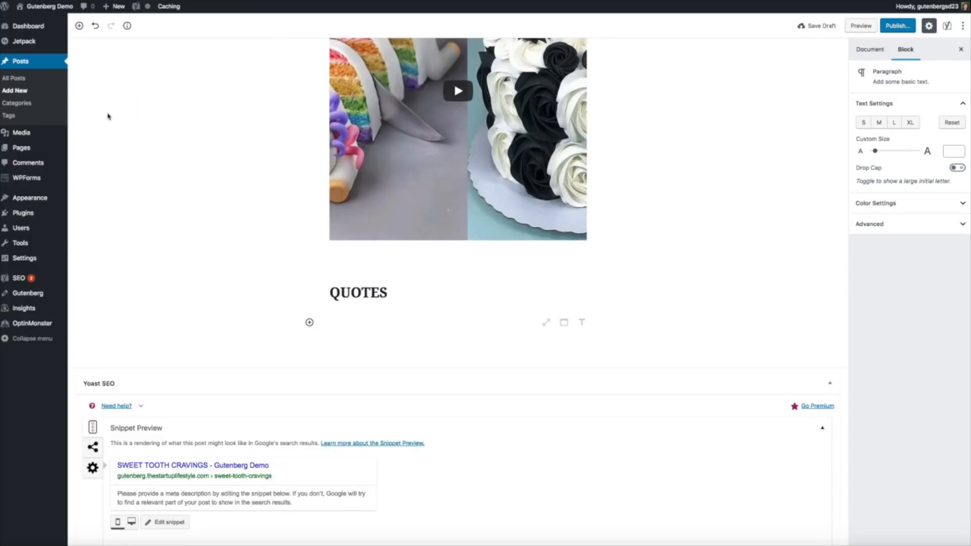
type("Lorem ipsum dolor sit amet, consectetuer adipiscing elit. Aenean commodo ligula eget dolor. Aenean massa. Cum sociis natoque penatibus et magnis dis parturient montes, nascetur ridiculus mus.")
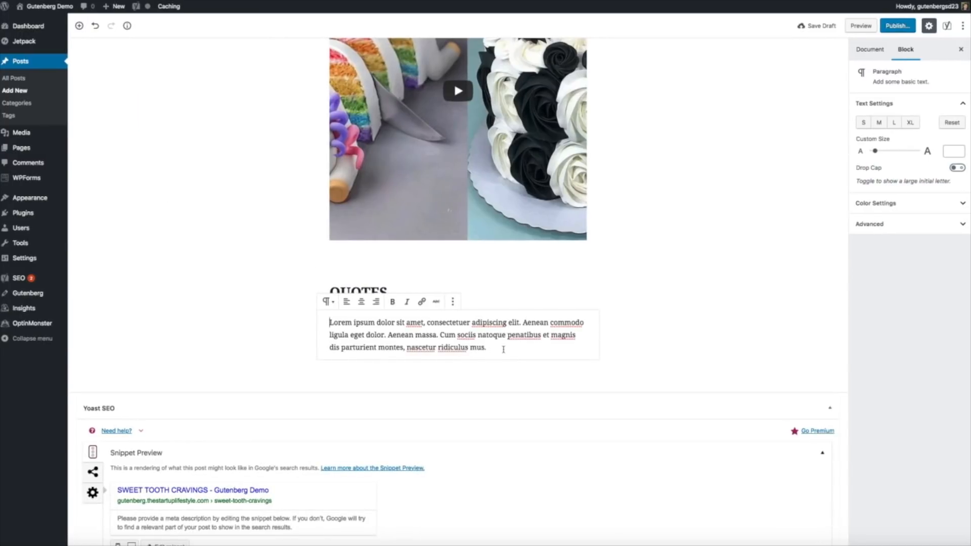
key("Return")
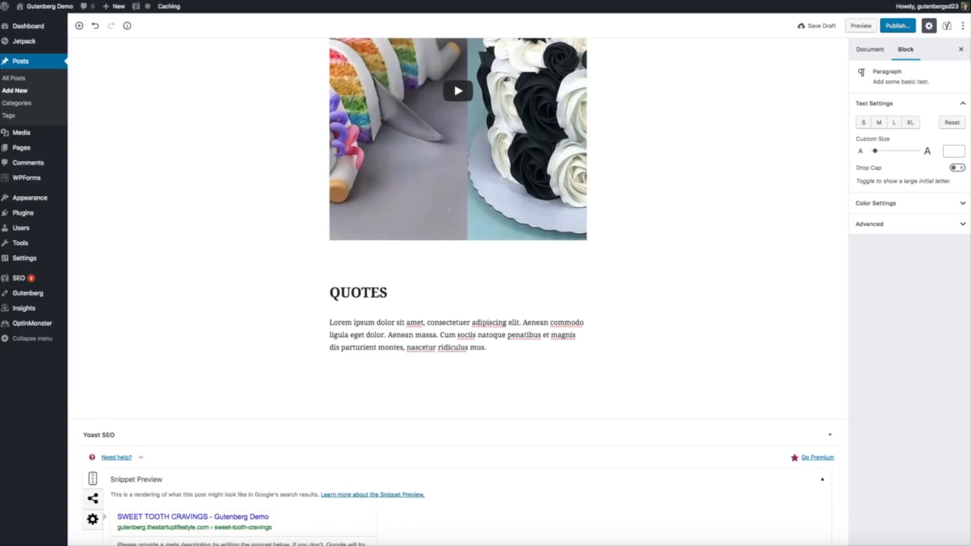
type("Lorem ipsum dolor sit amet, consectetuer adipiscing elit. Aenean commodo ligula eget dolor. Aenean massa. Cum sociis natoque penatibus et magnis dis parturient montes, nascetur ridiculus mus.")
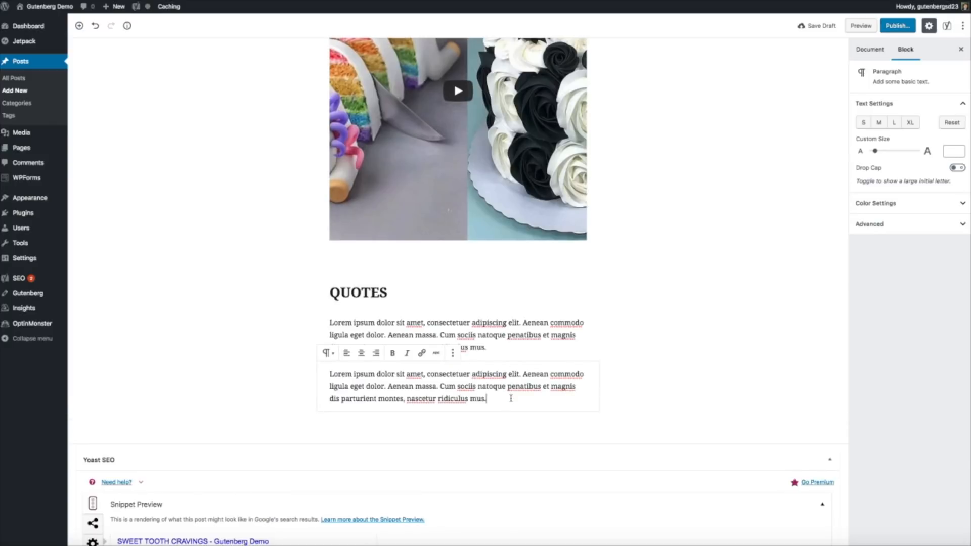
key("Return")
type("Lorem ipsum dolor sit amet, consectetuer adipiscing elit. Aenean commodo ligula eget dolor. Aenean massa. Cum sociis natoque penatibus et magnis dis parturient montes, nascetur ridiculus mus.")
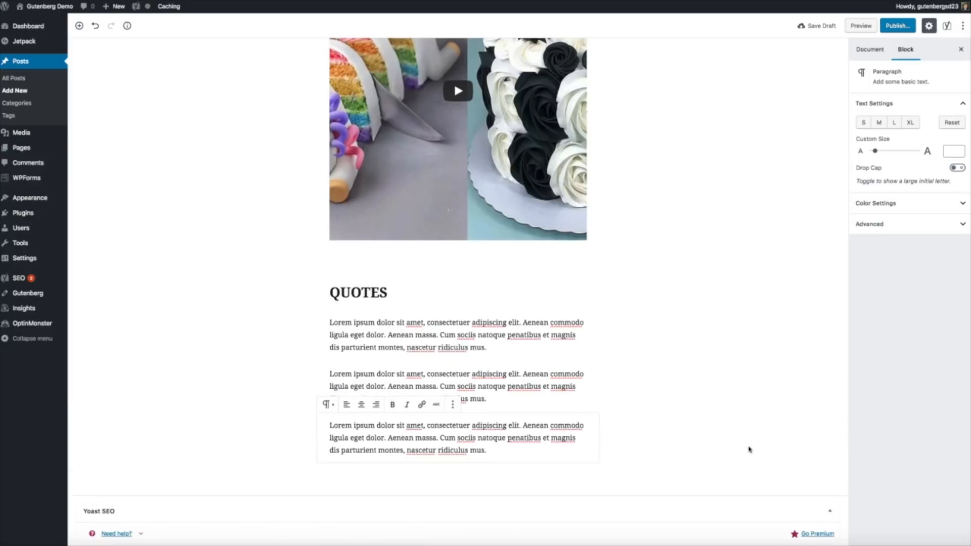
left_click(753, 456)
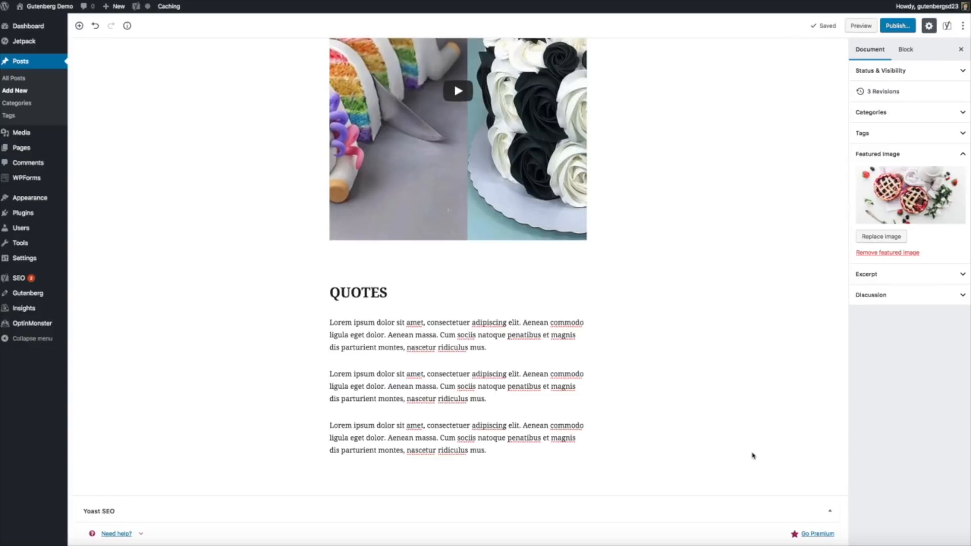
- Convert the second paragraph under "QUOTES" to a Quote block and apply the Large block style to it
scroll(752, 455, "down", 5)
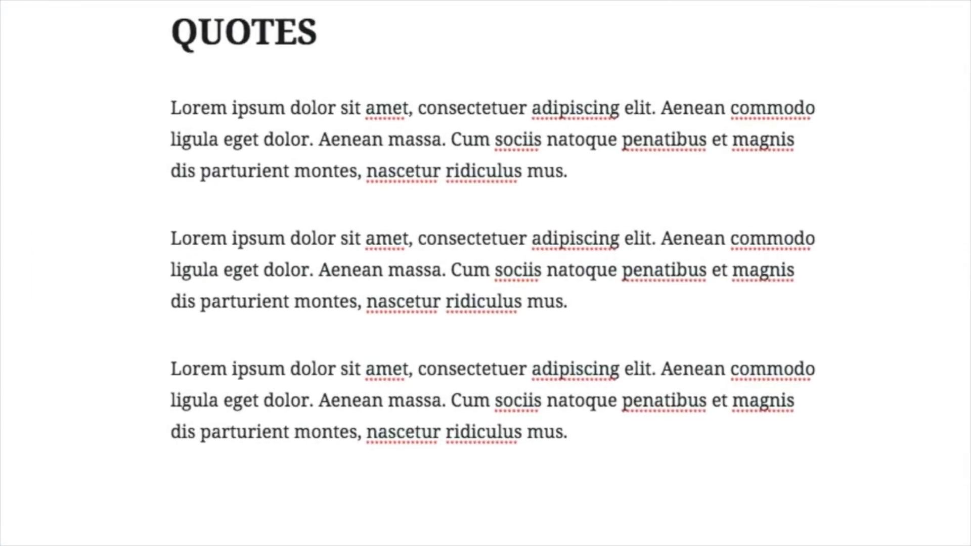
left_click(618, 302)
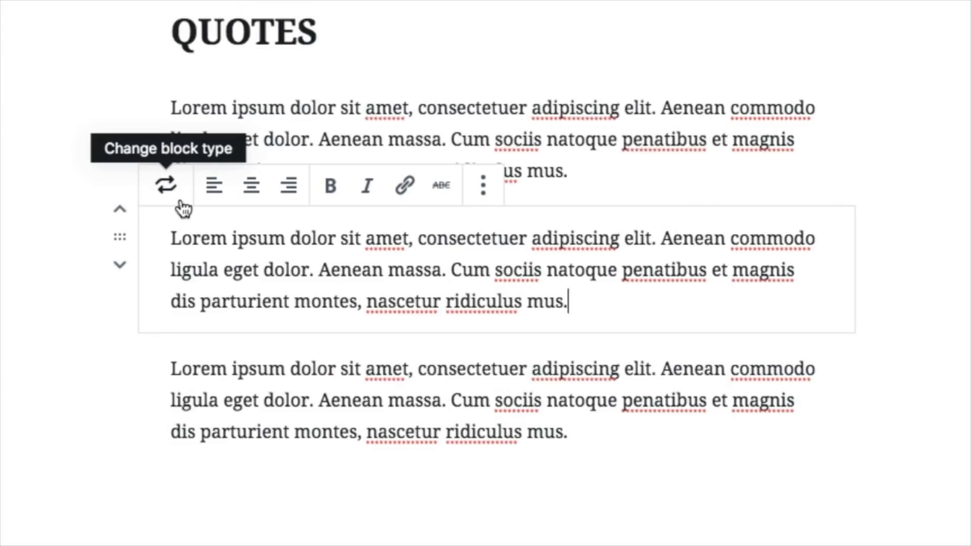
left_click(183, 208)
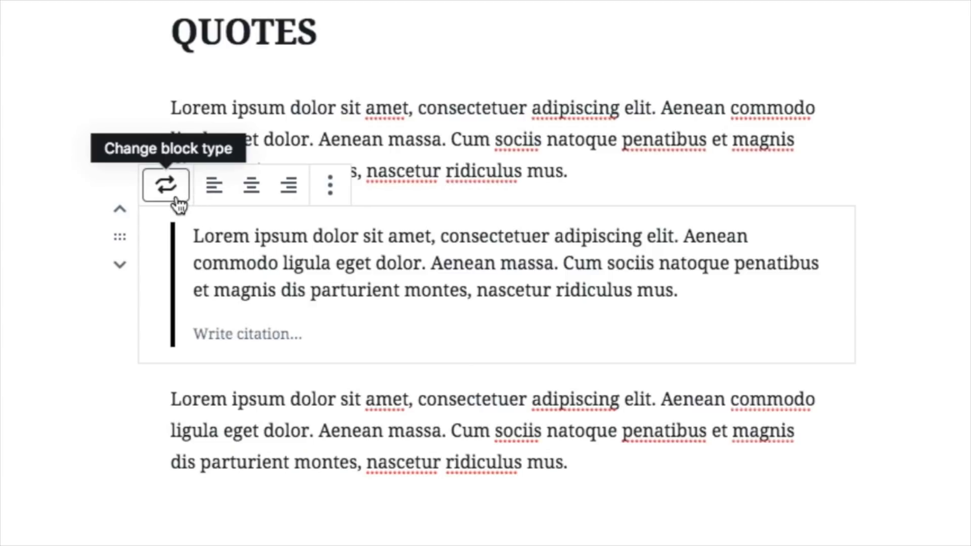
left_click(166, 186)
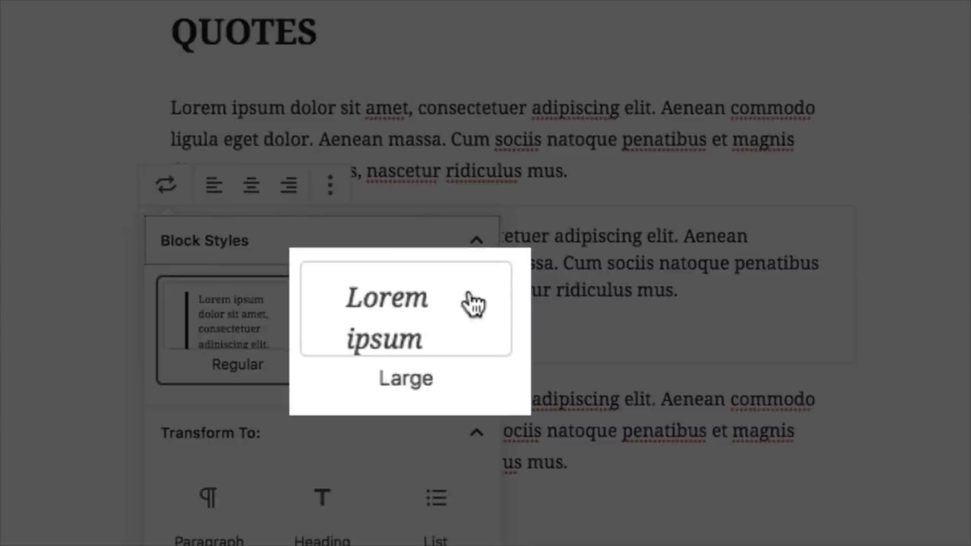
mouse_move(451, 335)
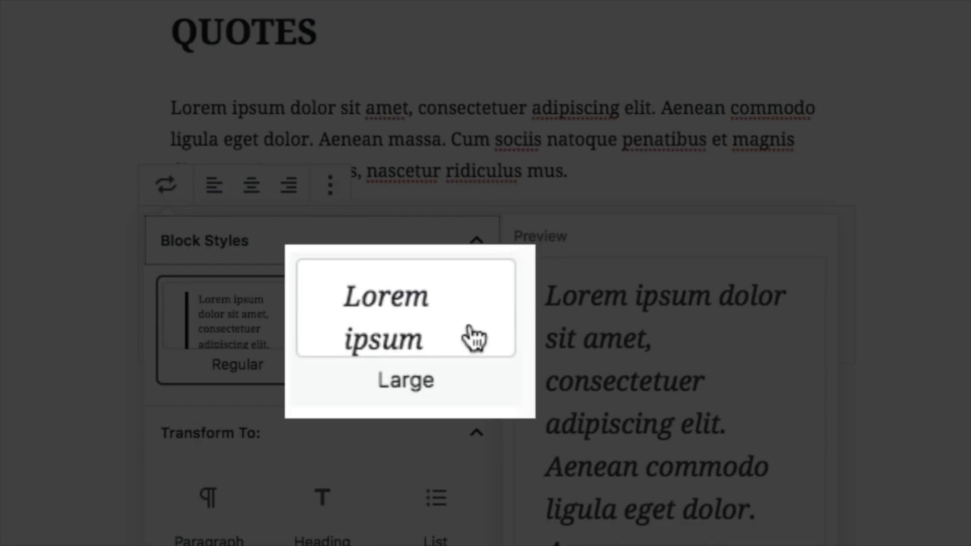
left_click(474, 338)
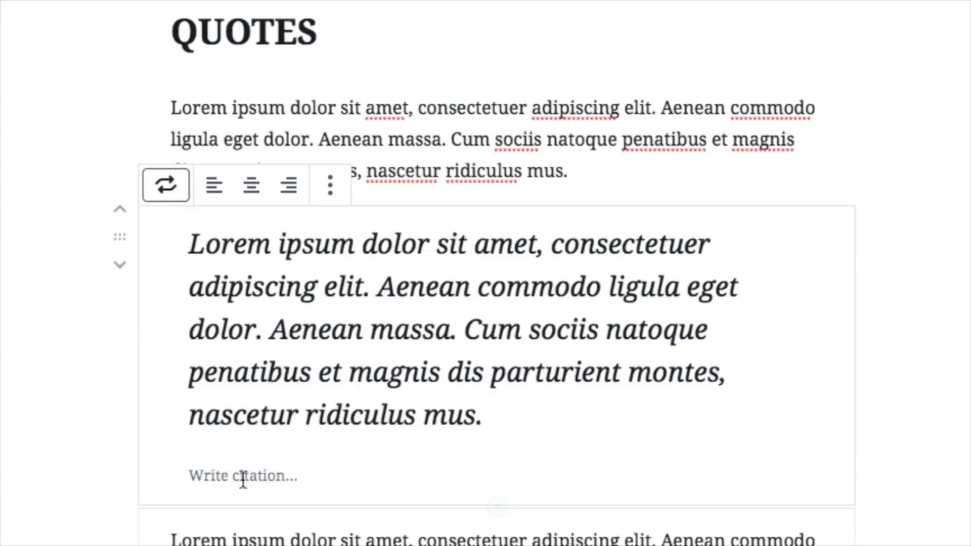
- Enter "- BLOG WITH BEN" as the citation of the large quote
left_click(227, 475)
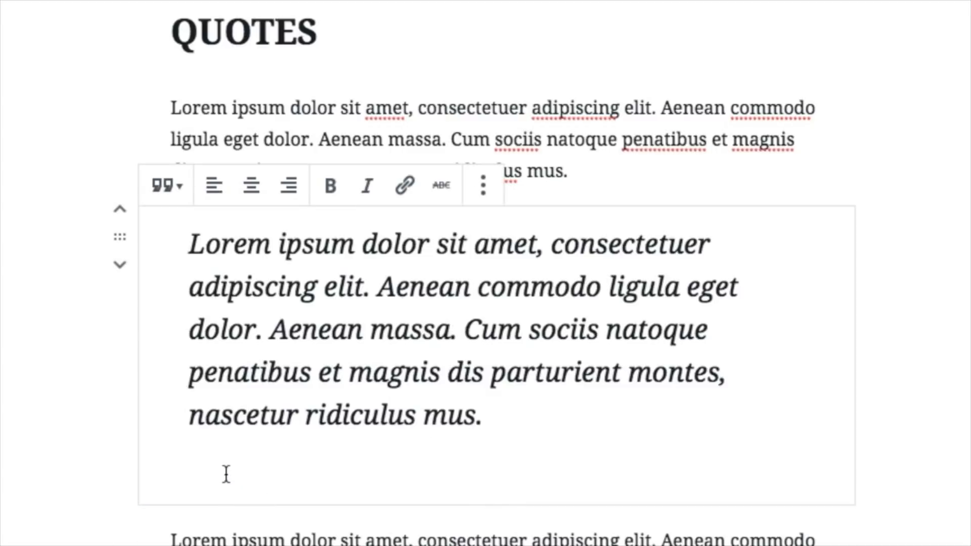
type("- BLOG WIT")
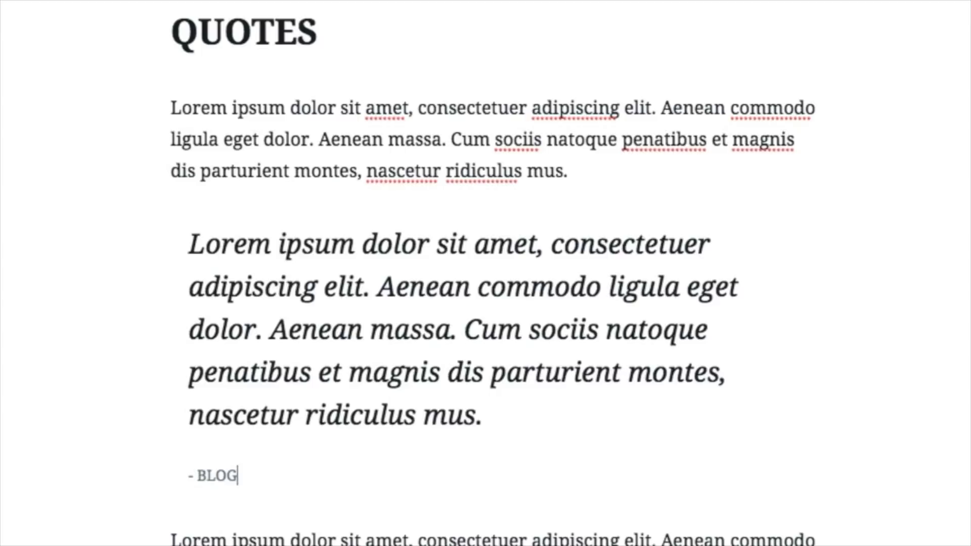
type("H BEN")
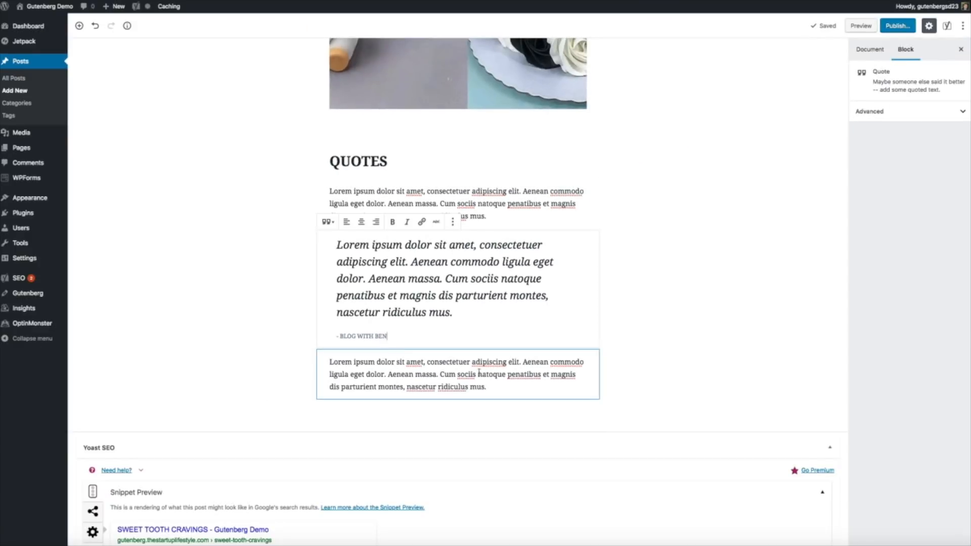
left_click(666, 406)
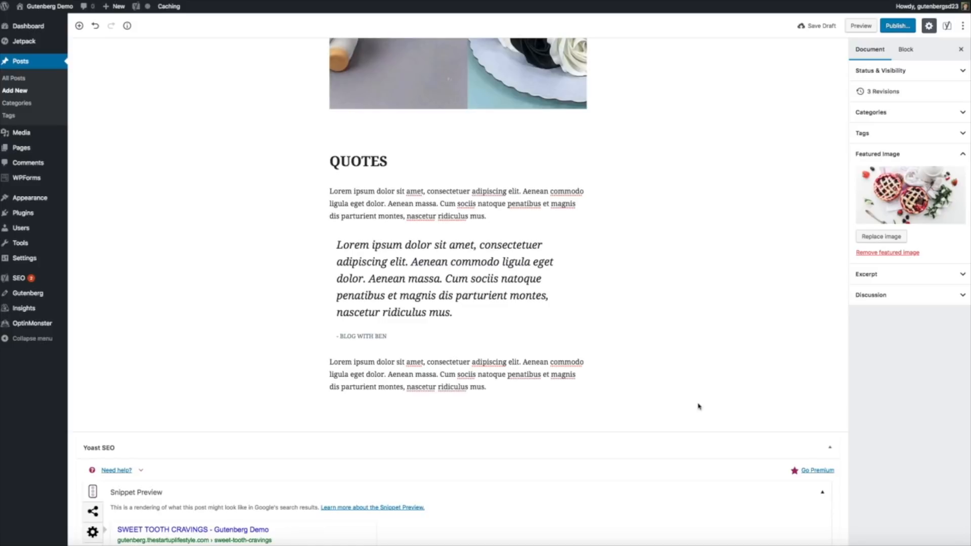
- Insert a Spacer block between the first paragraph under "QUOTES" and the large quote, and set its height to 20 pixels
left_click(508, 217)
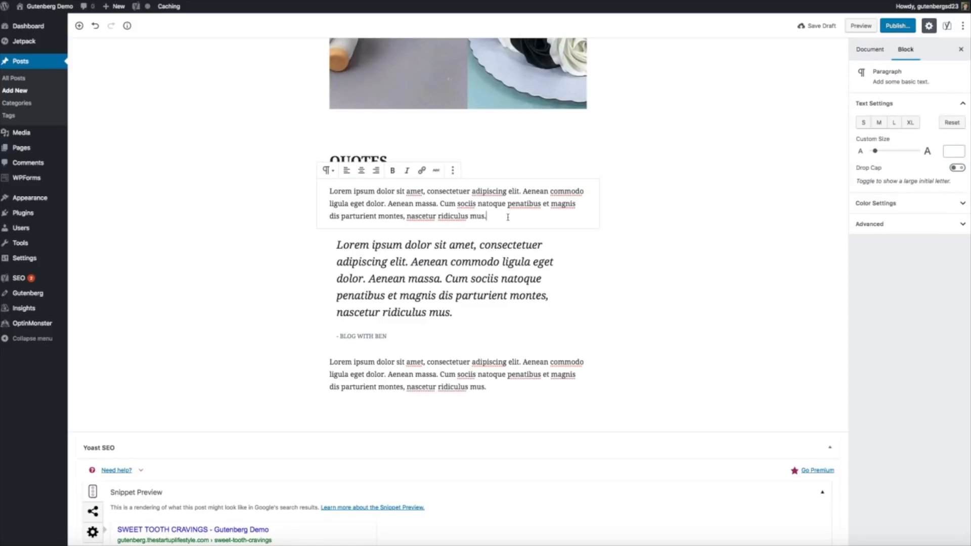
left_click(453, 171)
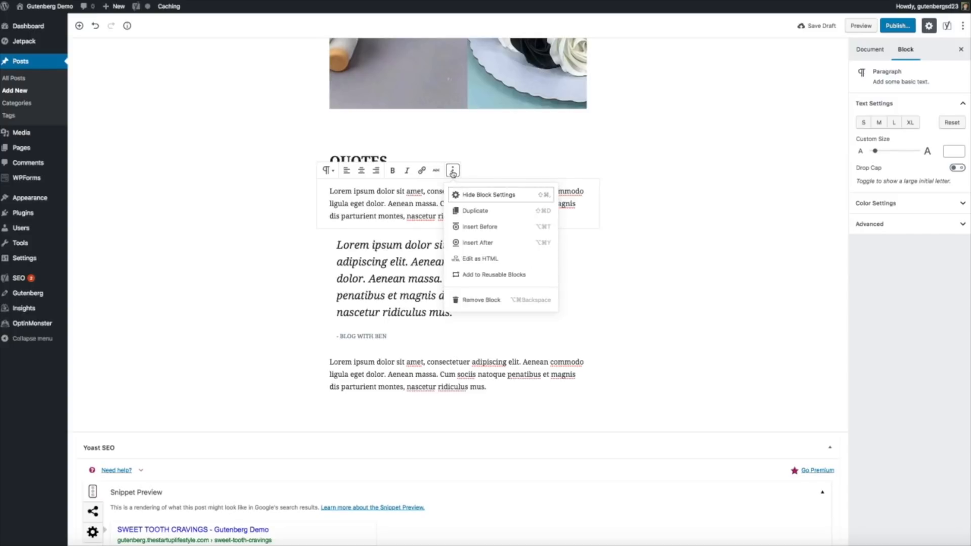
left_click(510, 245)
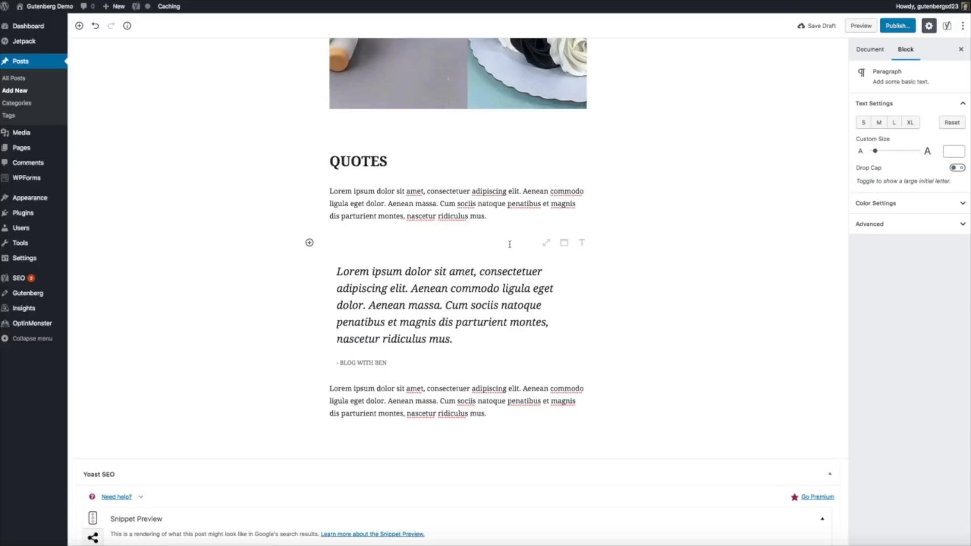
left_click(309, 243)
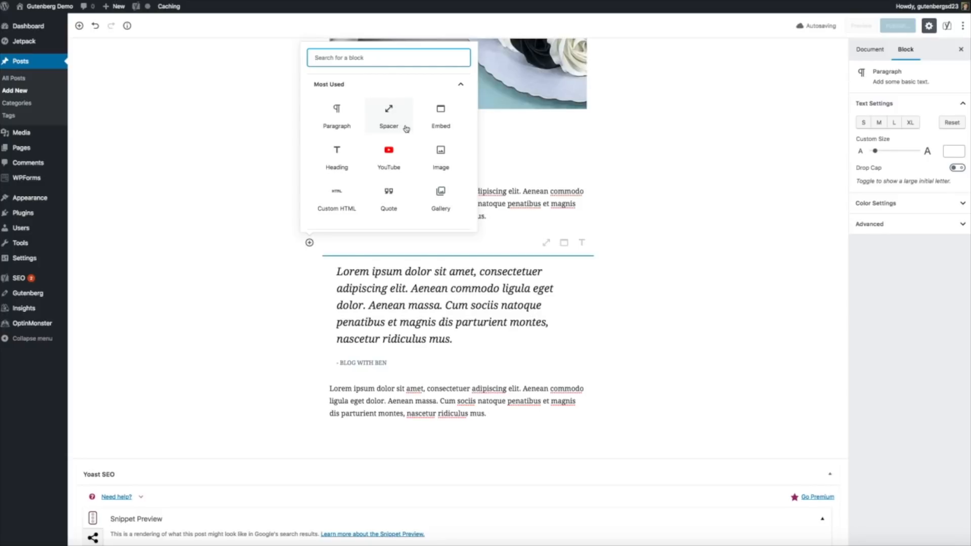
left_click(406, 129)
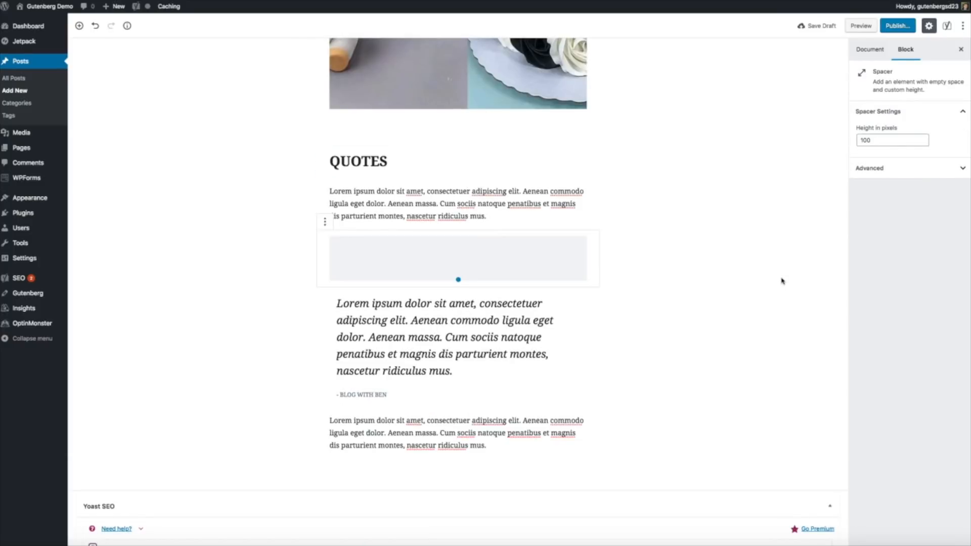
double_click(883, 143)
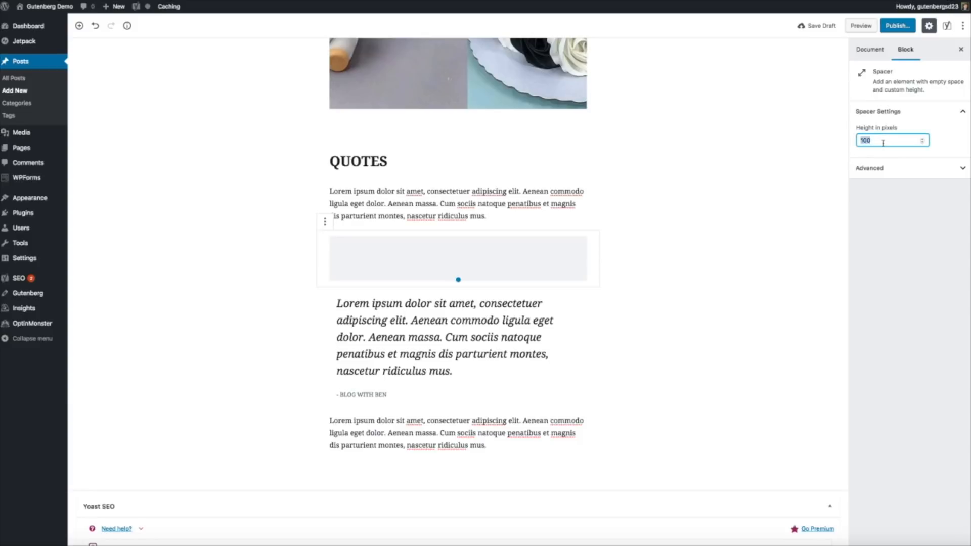
type("20")
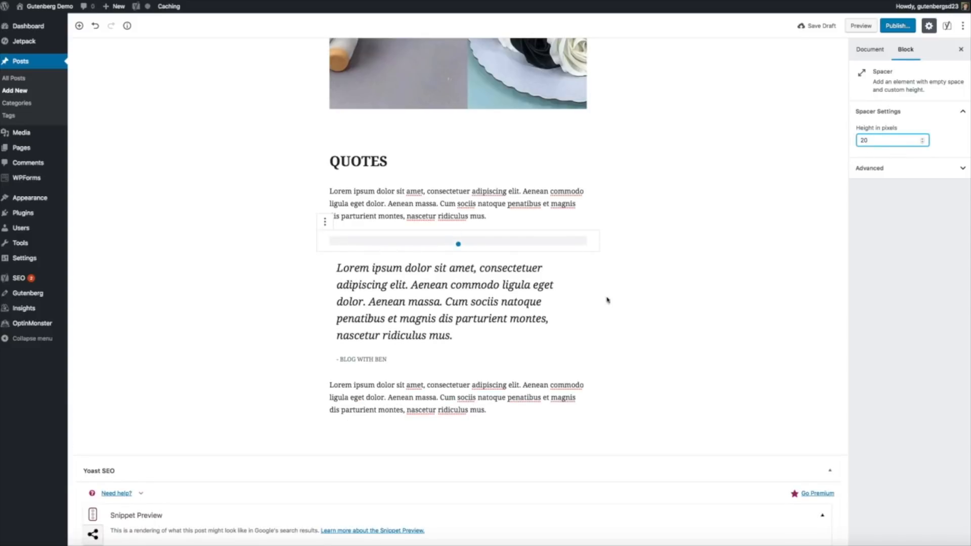
- Duplicate the spacer above the quote and move the copy below the quote, ahead of the last paragraph
left_click(325, 221)
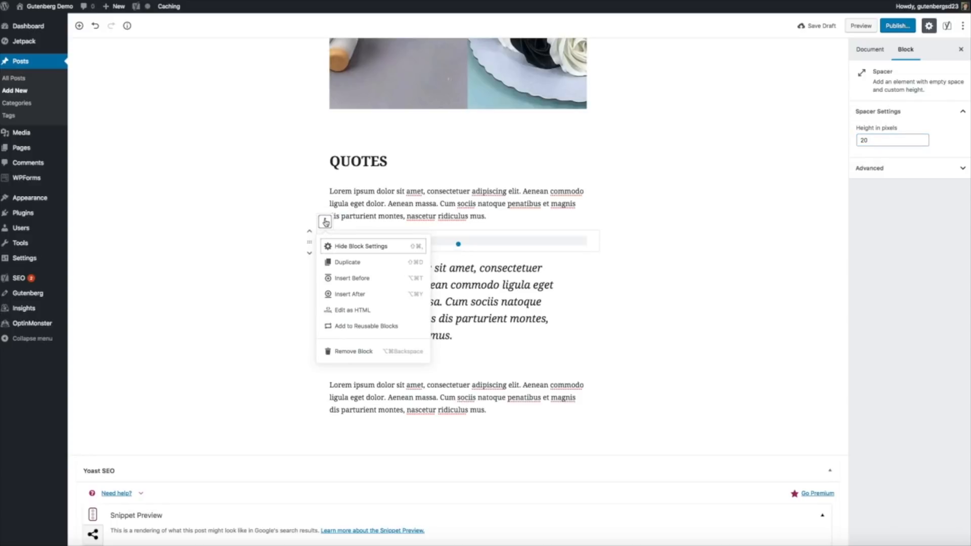
left_click(386, 263)
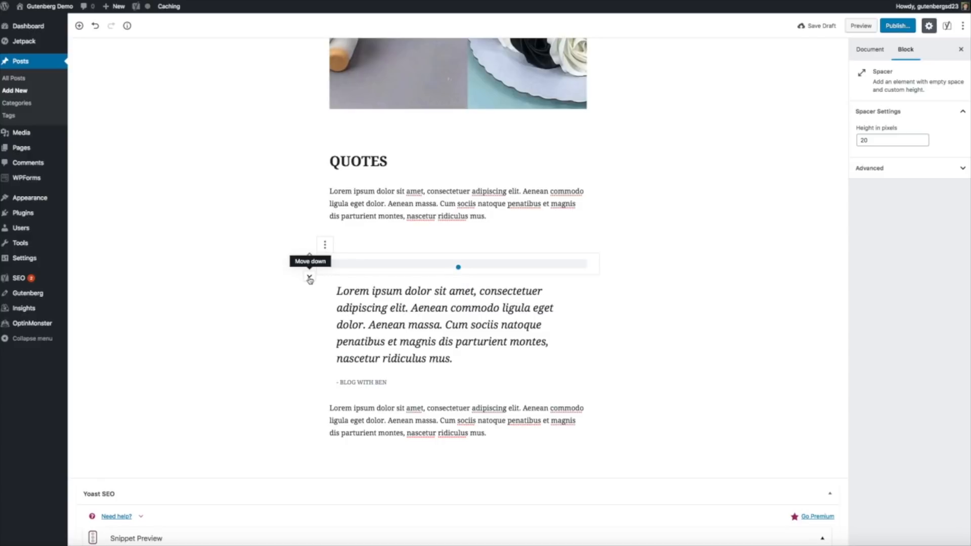
left_click(310, 278)
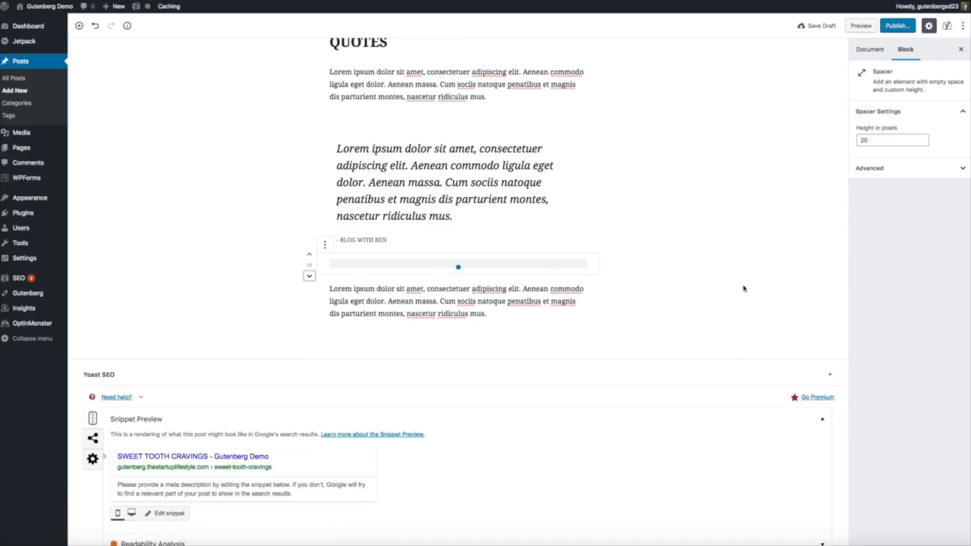
scroll(744, 289, "up", 2)
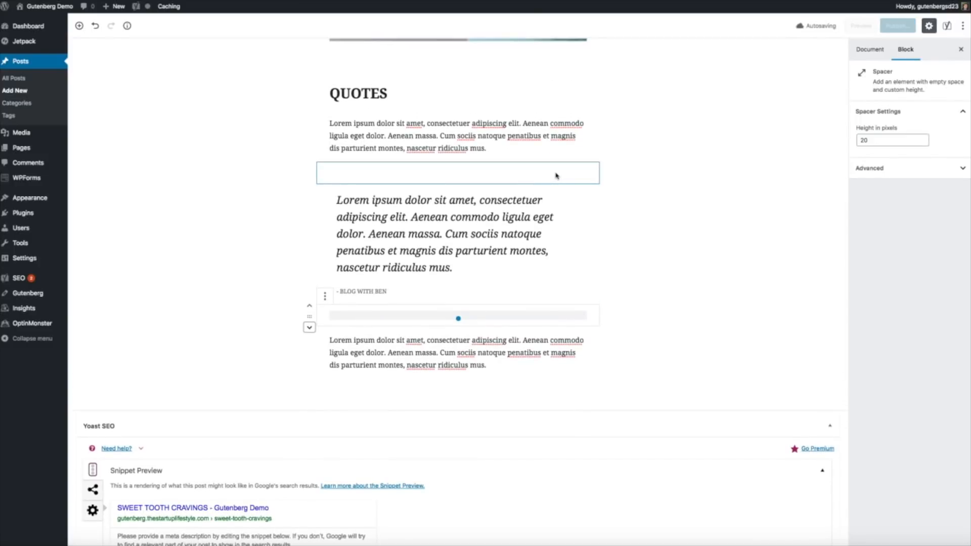
left_click(556, 176)
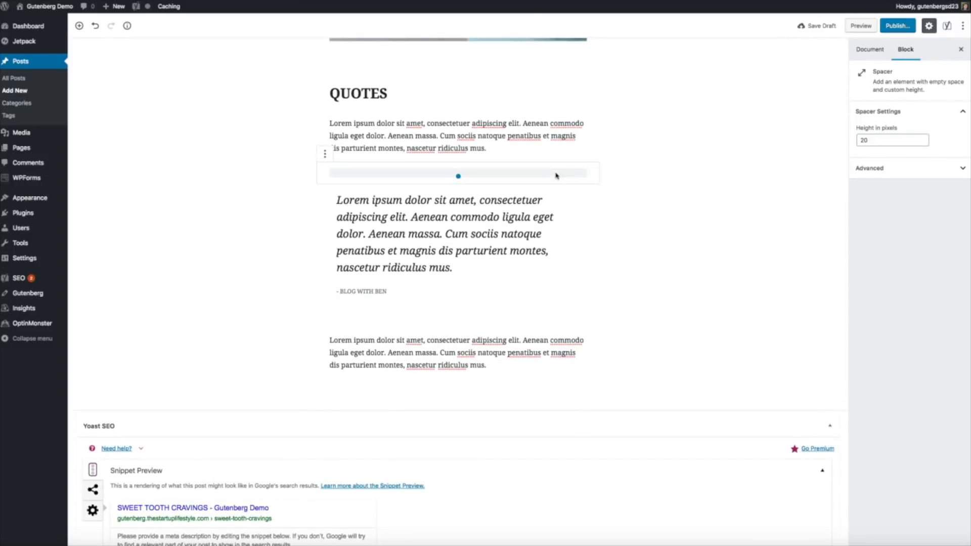
left_click_drag(556, 176, 546, 320)
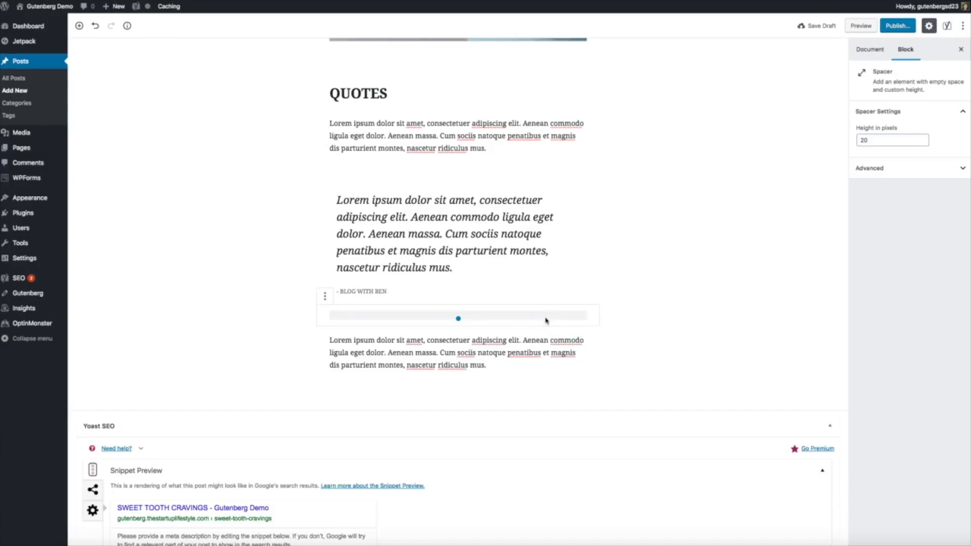
left_click(738, 327)
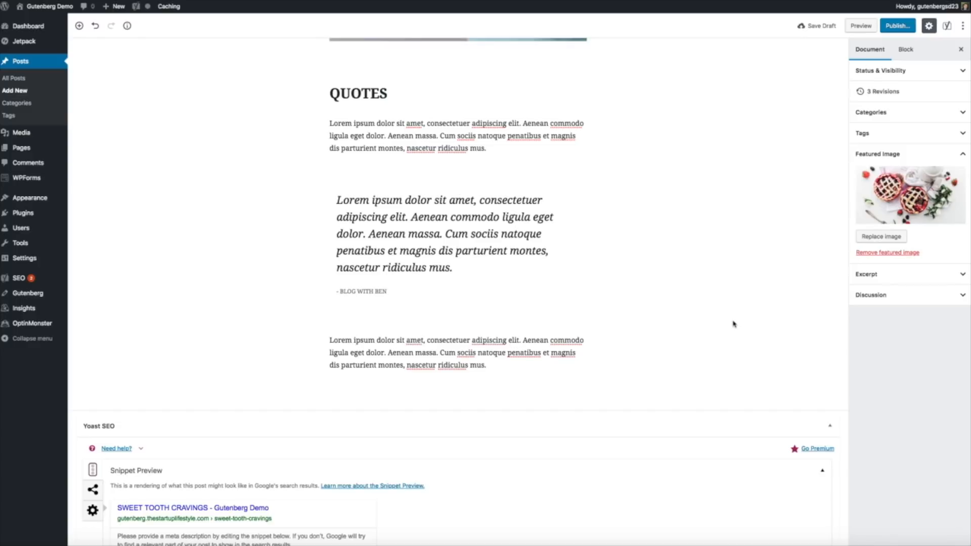
- Preview the post and examine its layout from the featured image down to the "QUOTES" section
left_click(860, 27)
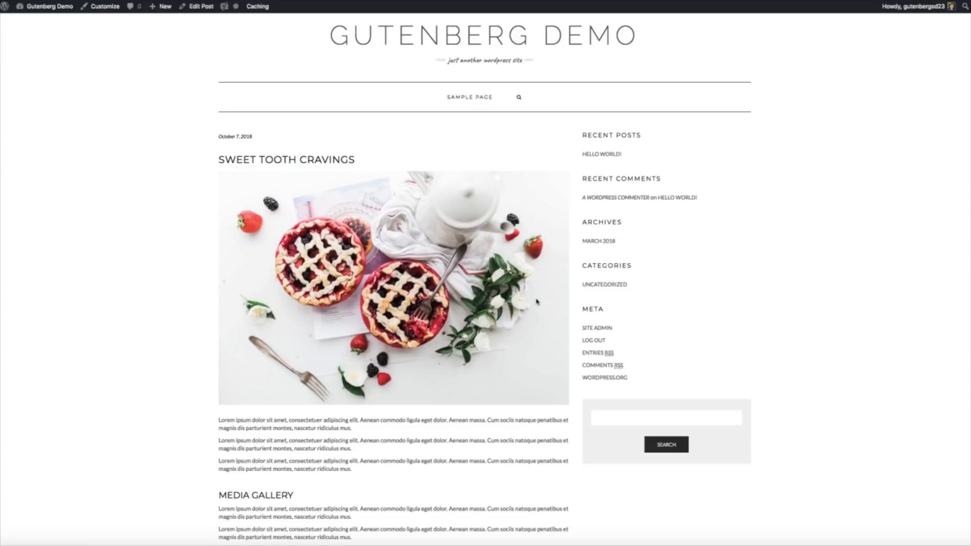
scroll(539, 299, "down", 5)
scroll(539, 299, "down", 10)
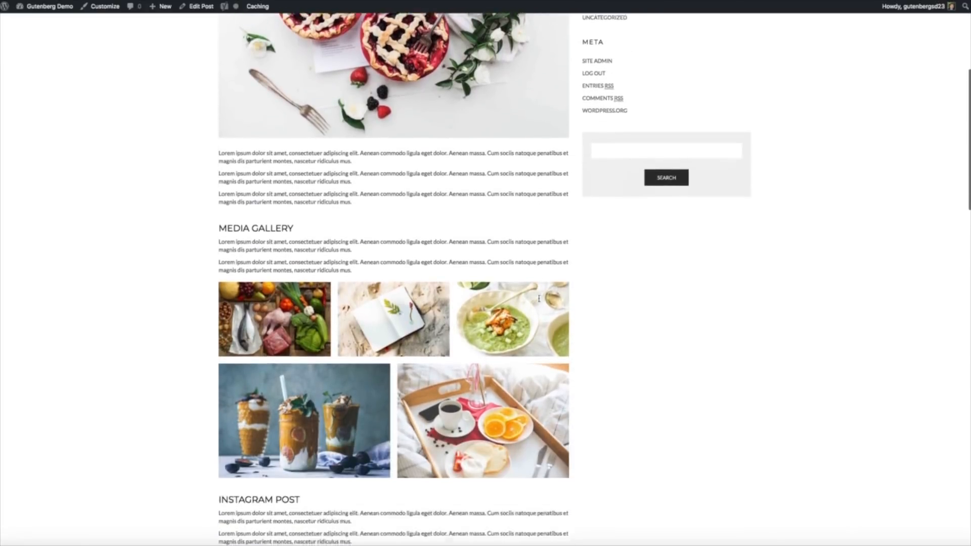
scroll(539, 299, "down", 12)
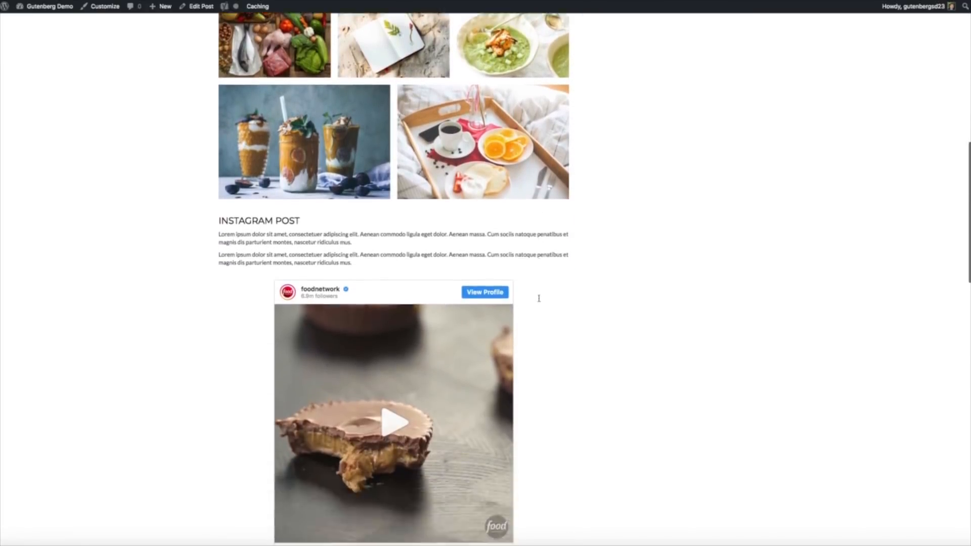
scroll(539, 299, "down", 7)
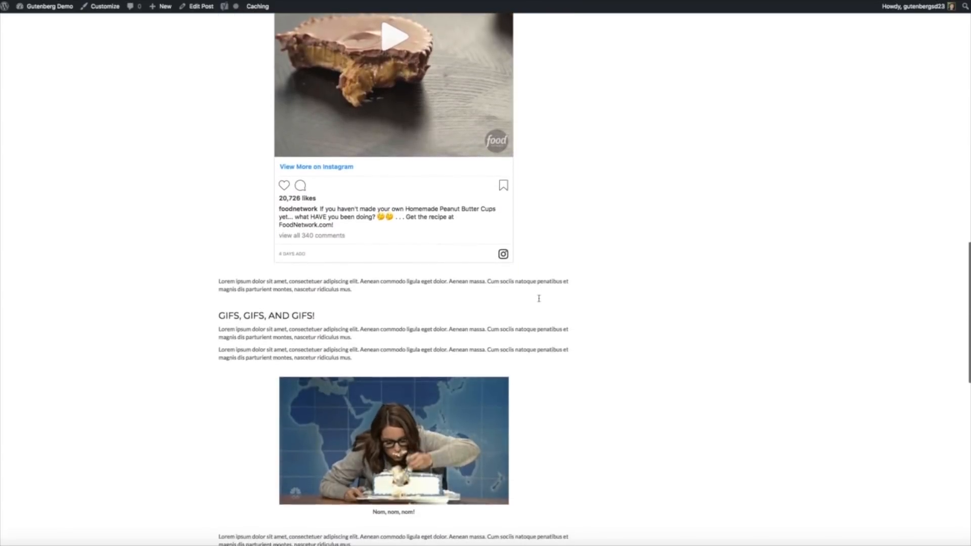
scroll(540, 302, "down", 9)
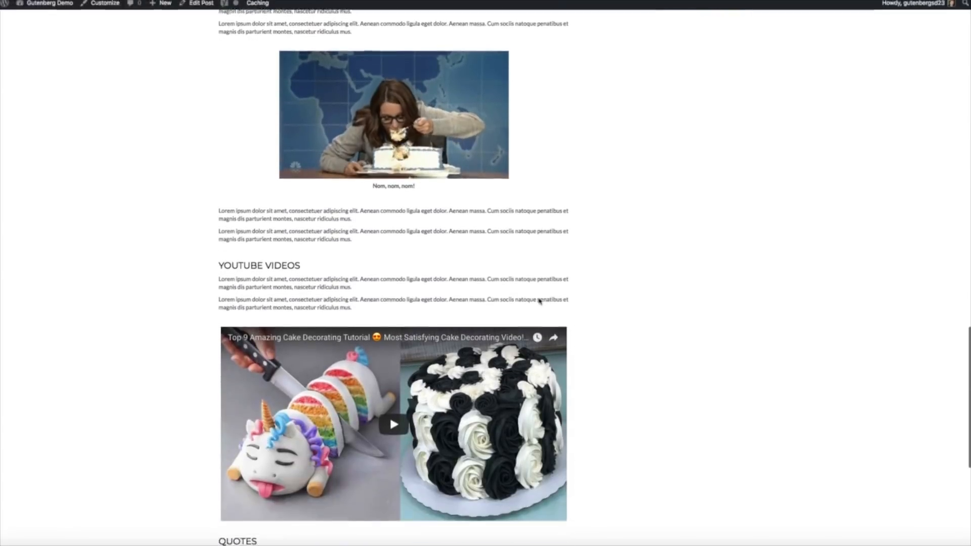
scroll(540, 302, "down", 5)
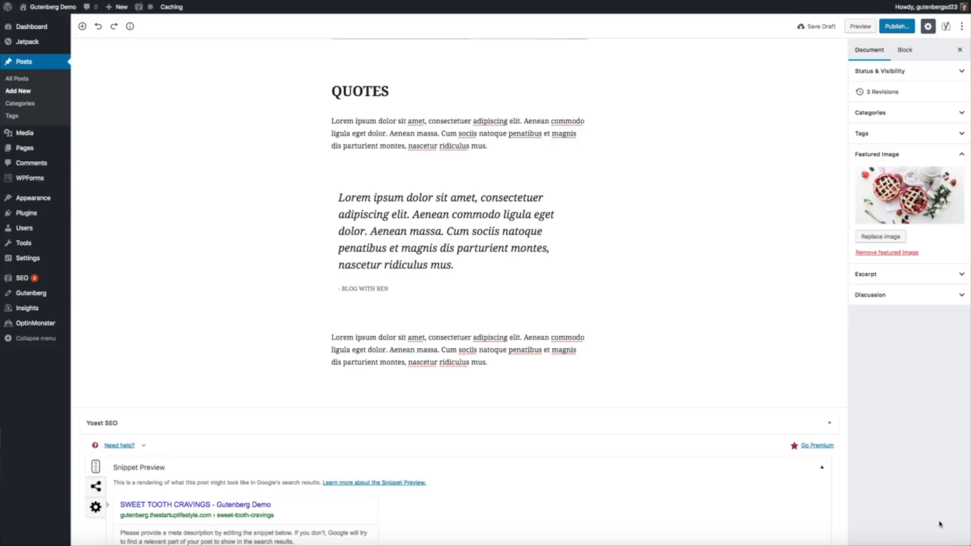
- Add an H2 heading block reading "JOIN THE TRIBE" at the end of the post
left_click(83, 27)
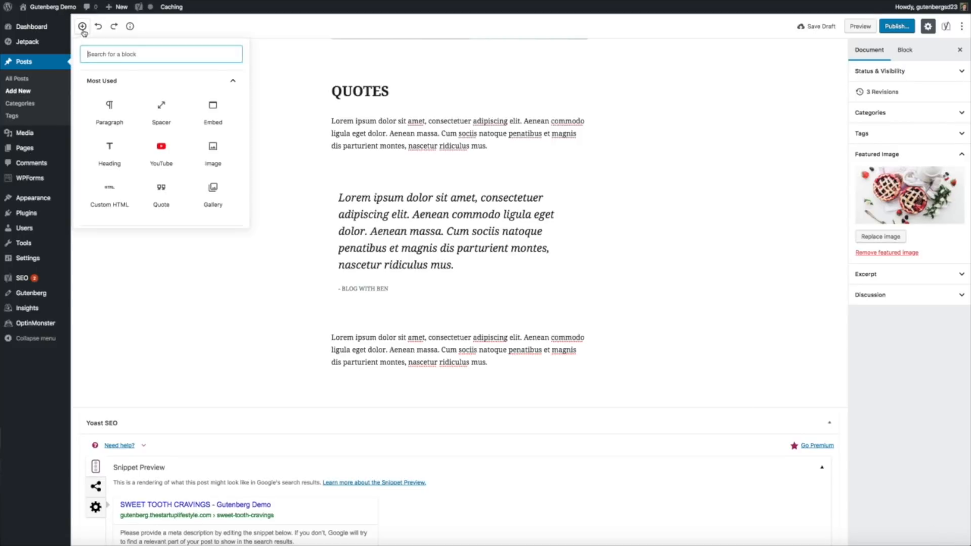
left_click(130, 164)
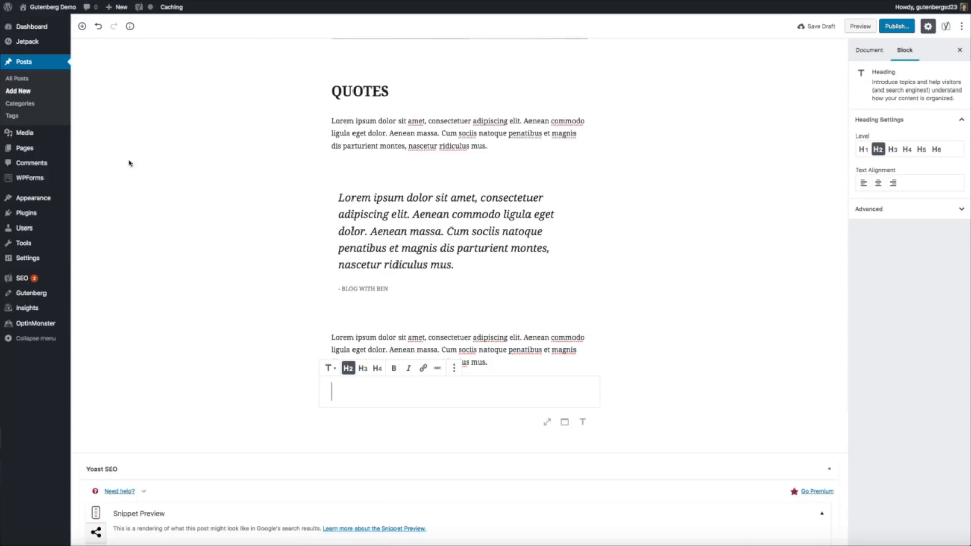
type("JOIN TH")
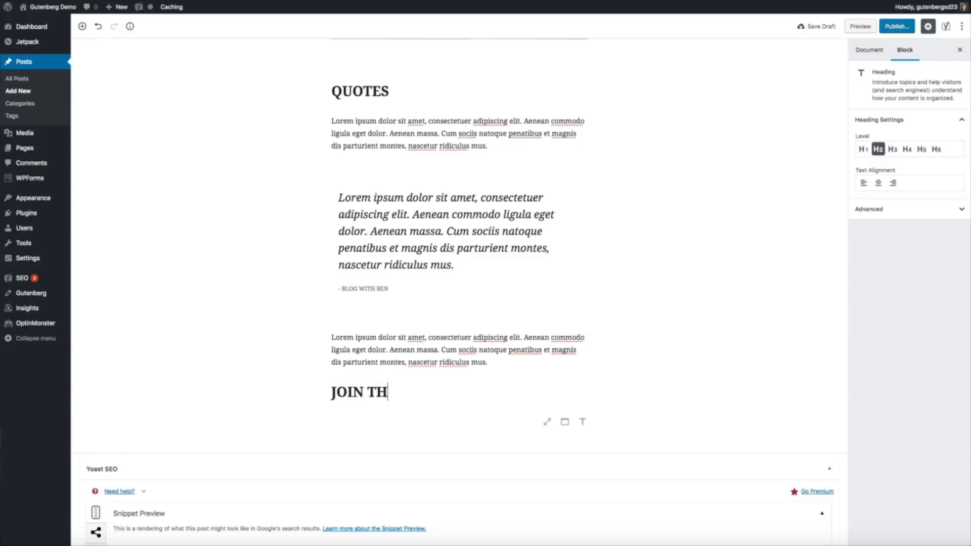
type("E TRIBE")
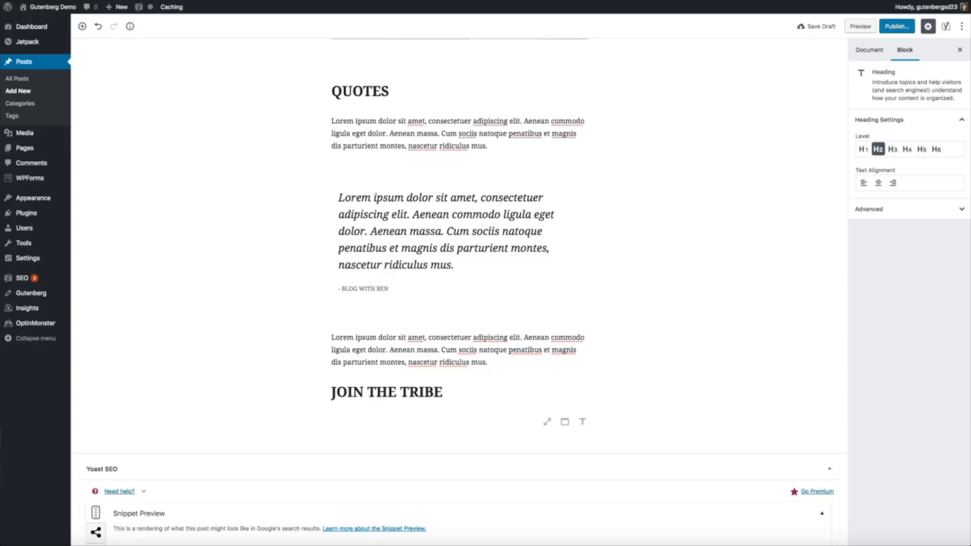
left_click(693, 408)
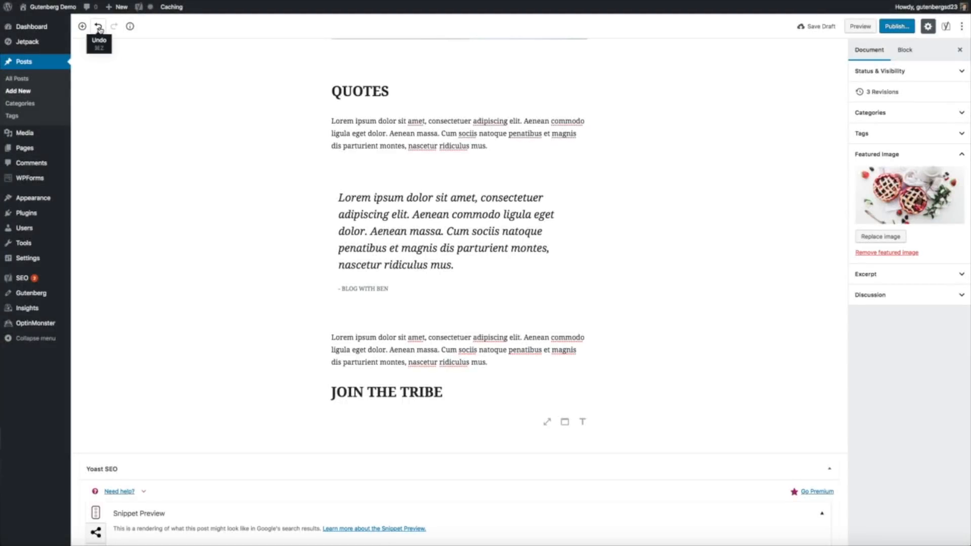
- Undo the "JOIN THE TRIBE" heading's text and block, redo both changes, and undo them again
left_click(99, 29)
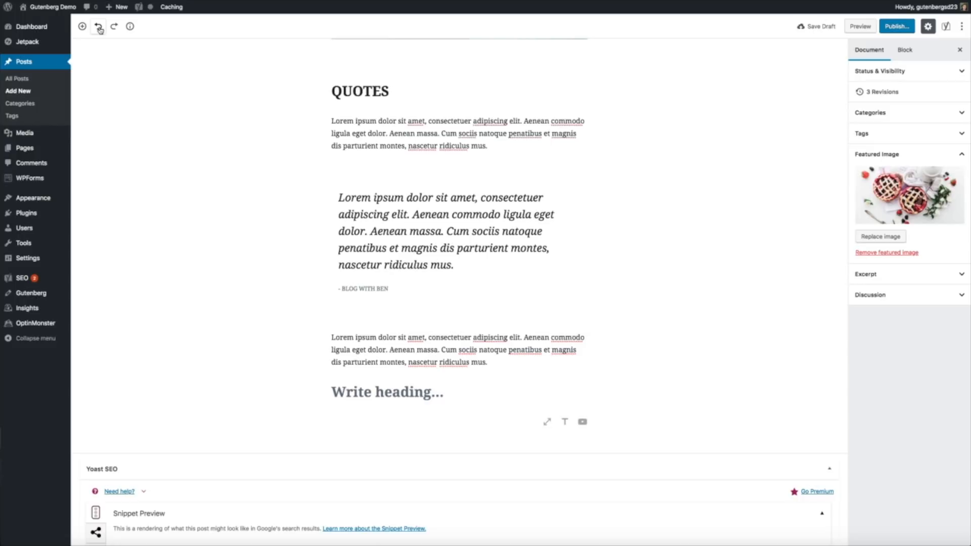
left_click(99, 29)
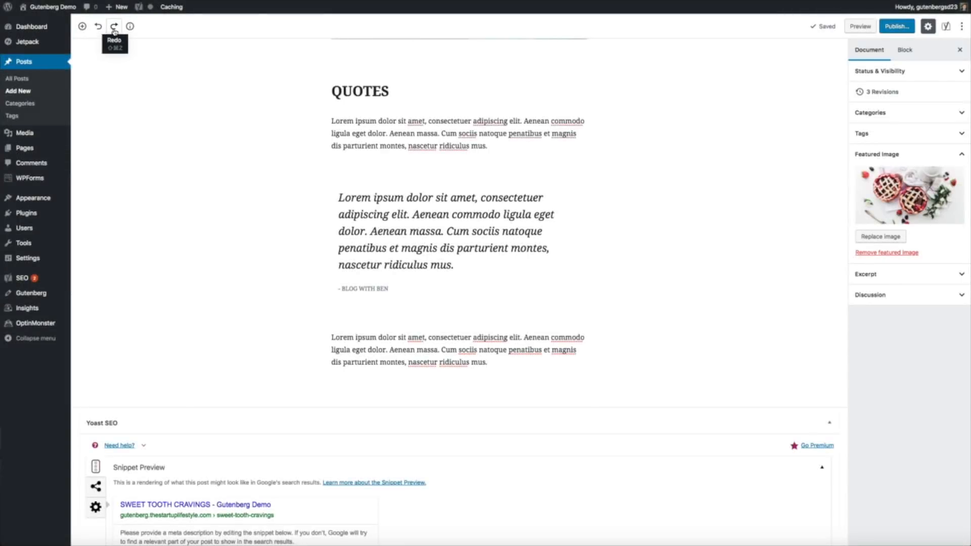
left_click(114, 29)
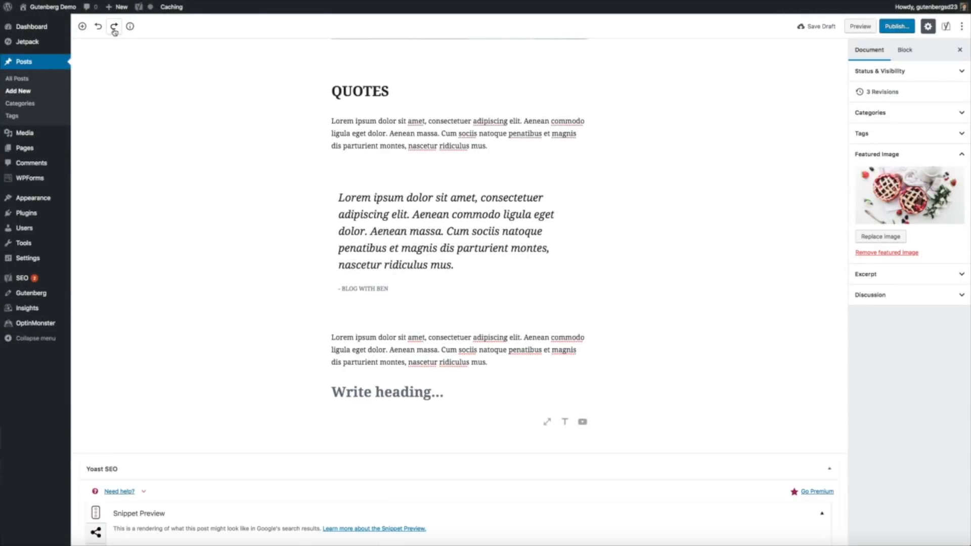
left_click(114, 30)
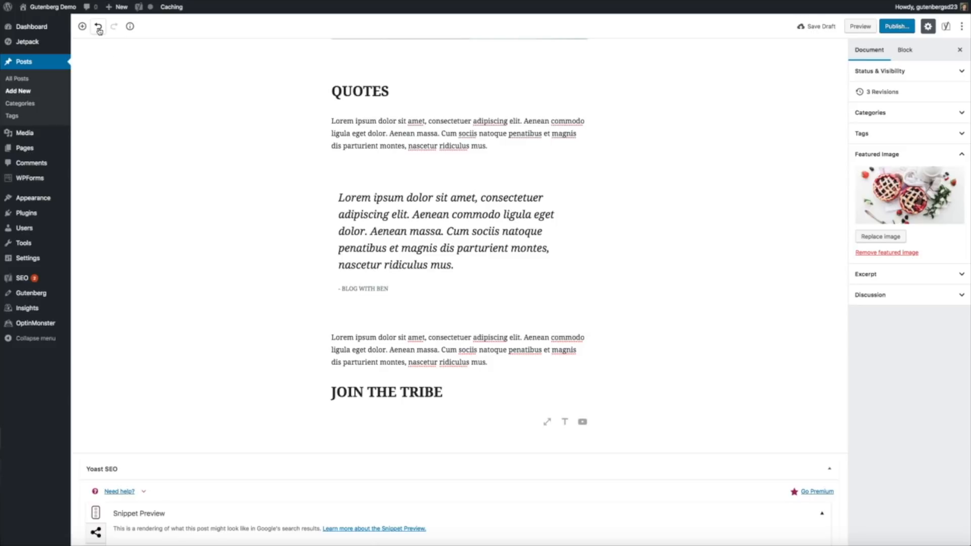
left_click(99, 29)
left_click(99, 29)
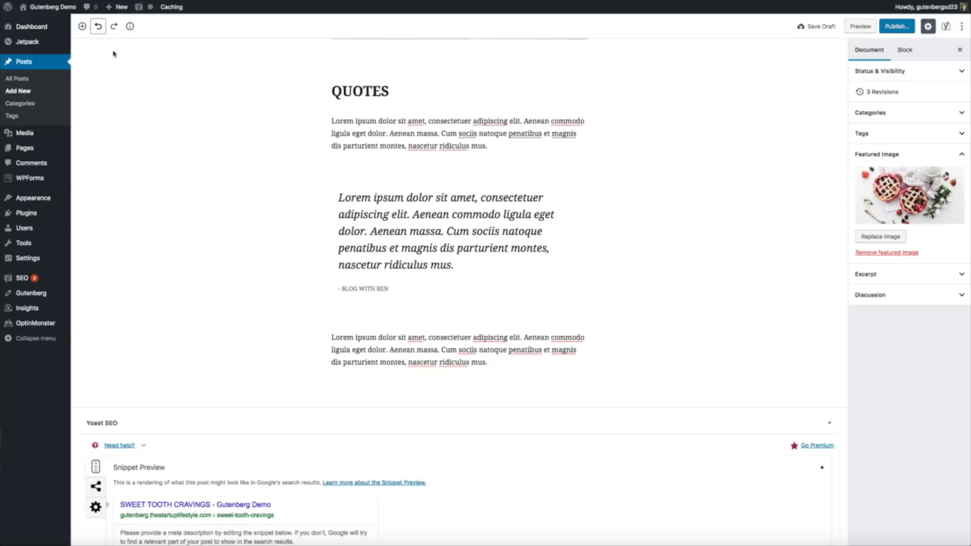
- Duplicate the spacer below the quote and move the copy below the last paragraph at the end of the post
left_click(406, 312)
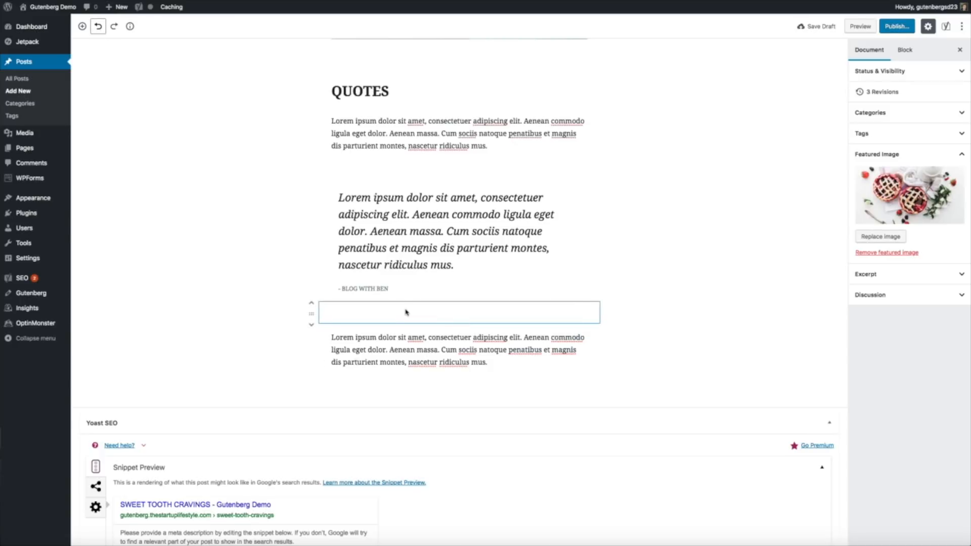
left_click(406, 313)
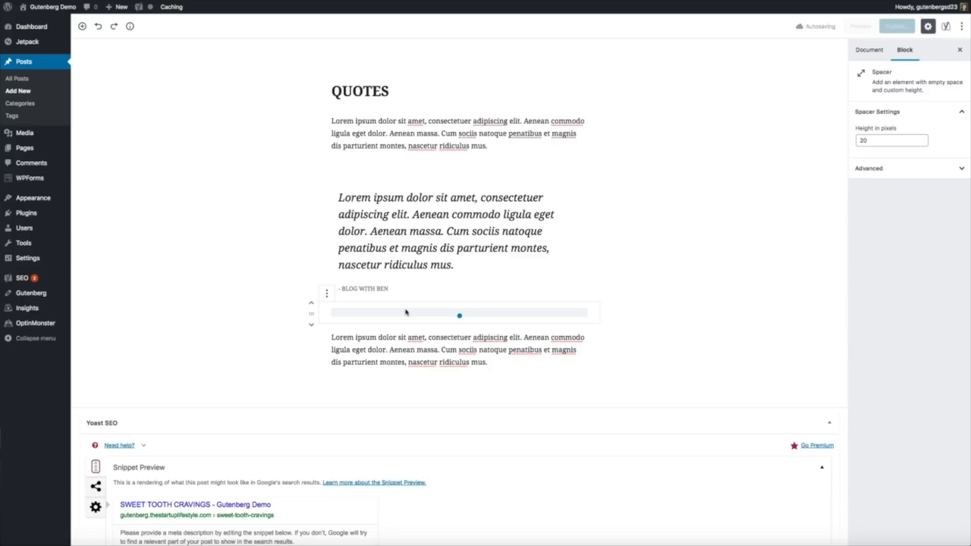
left_click(327, 294)
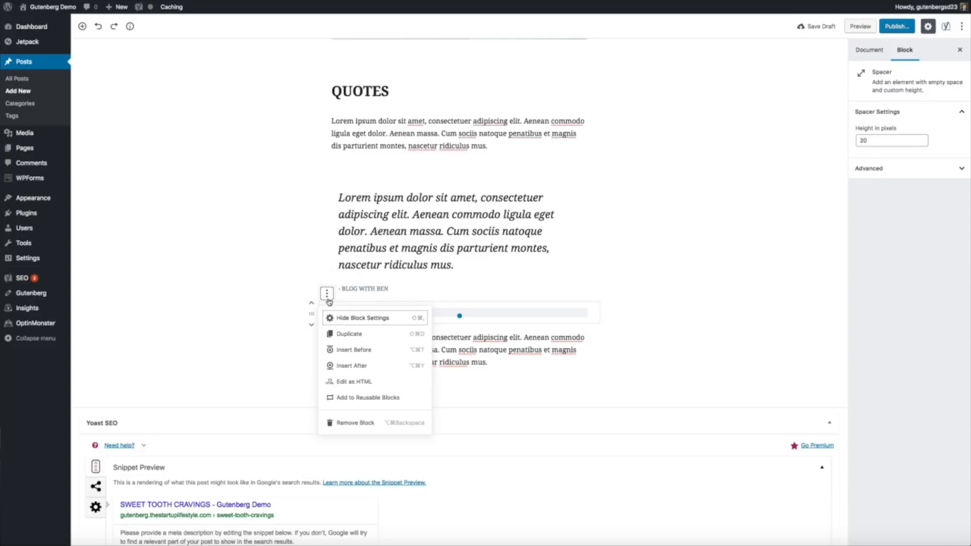
left_click(371, 336)
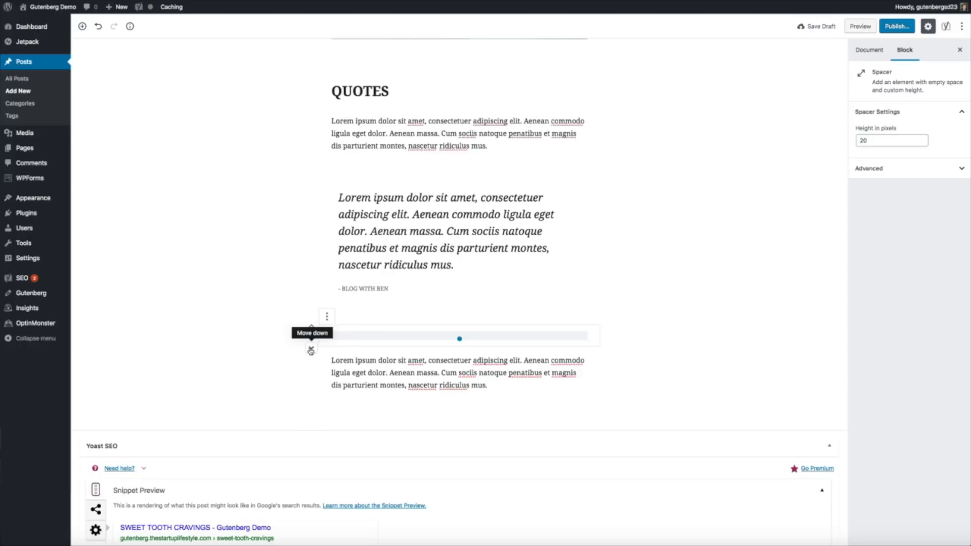
left_click(311, 350)
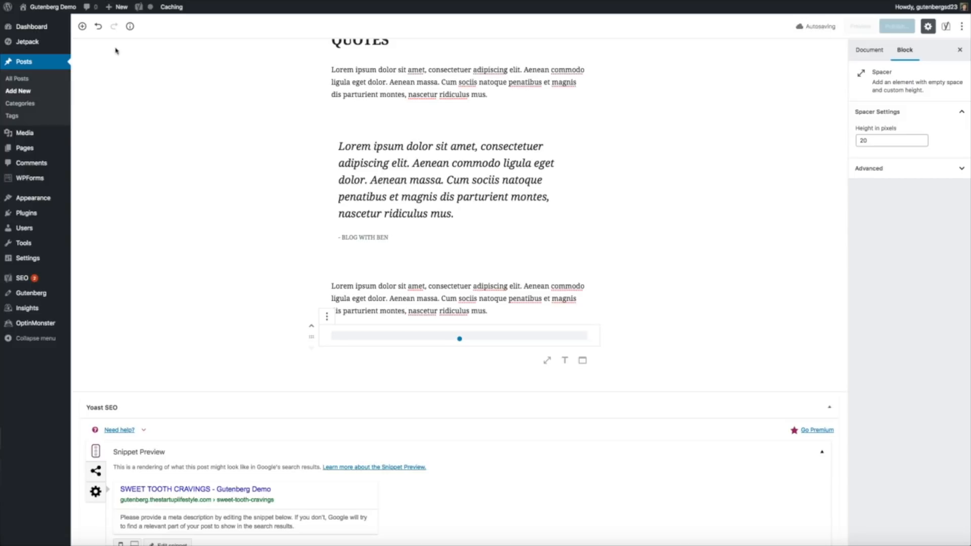
- Add an H2 heading block reading "JOIN THE TRIBE" after the last spacer in the post
left_click(83, 27)
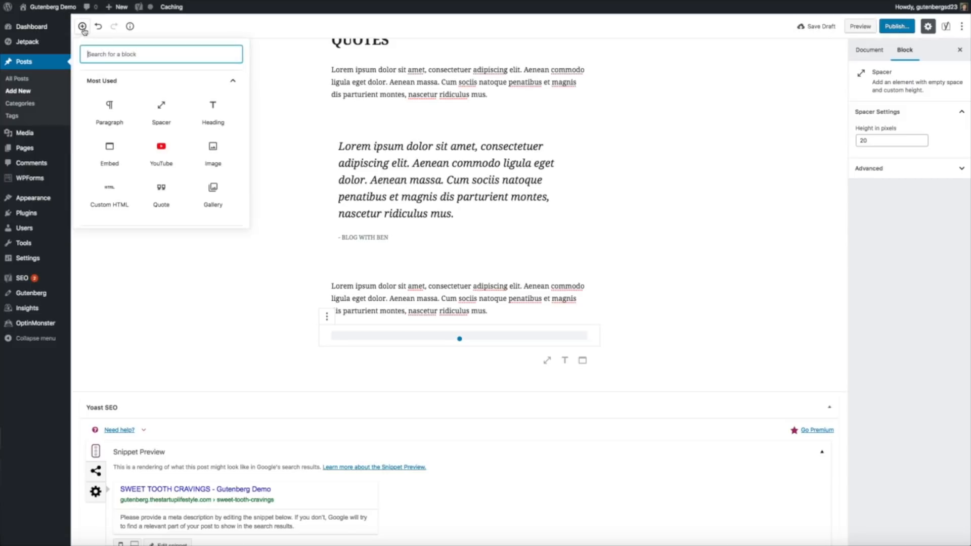
left_click(231, 131)
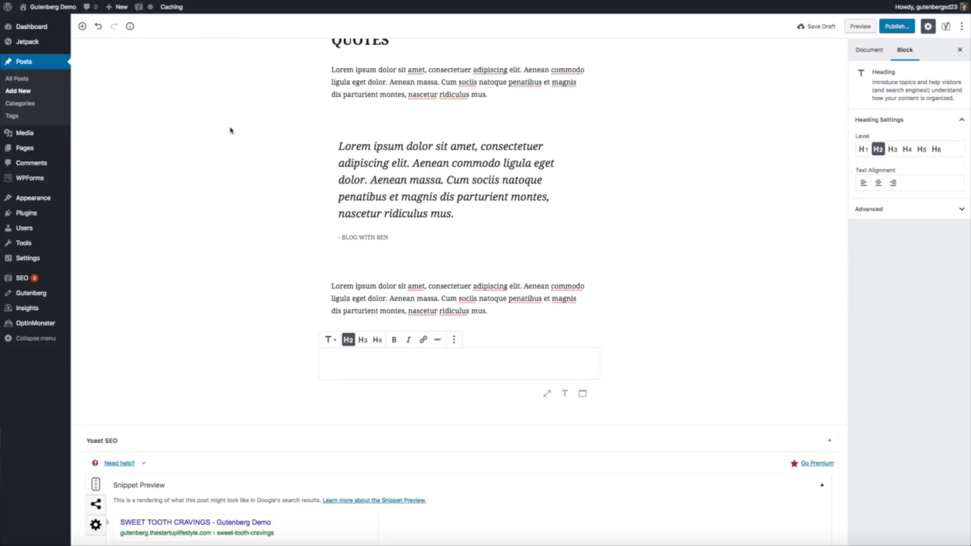
type("JOIN TH")
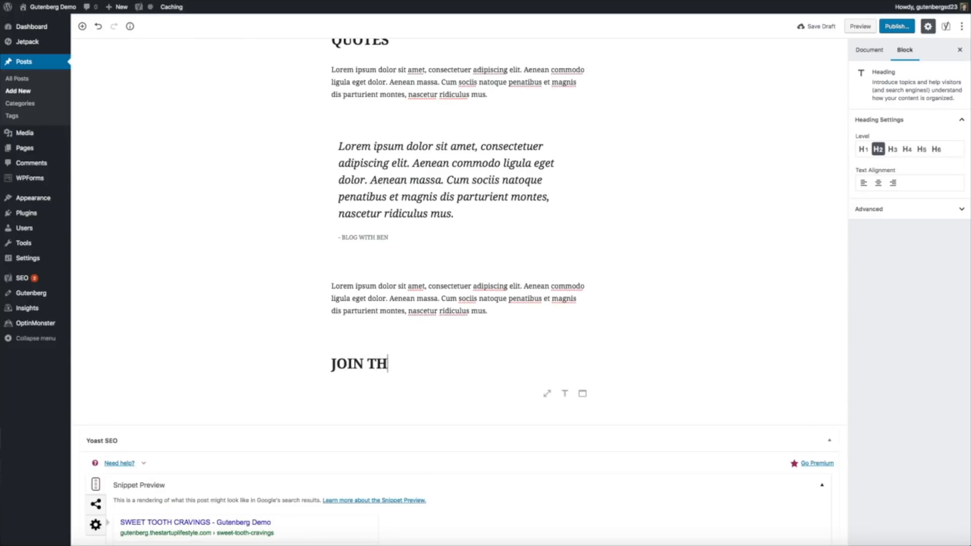
type("E TRIBE")
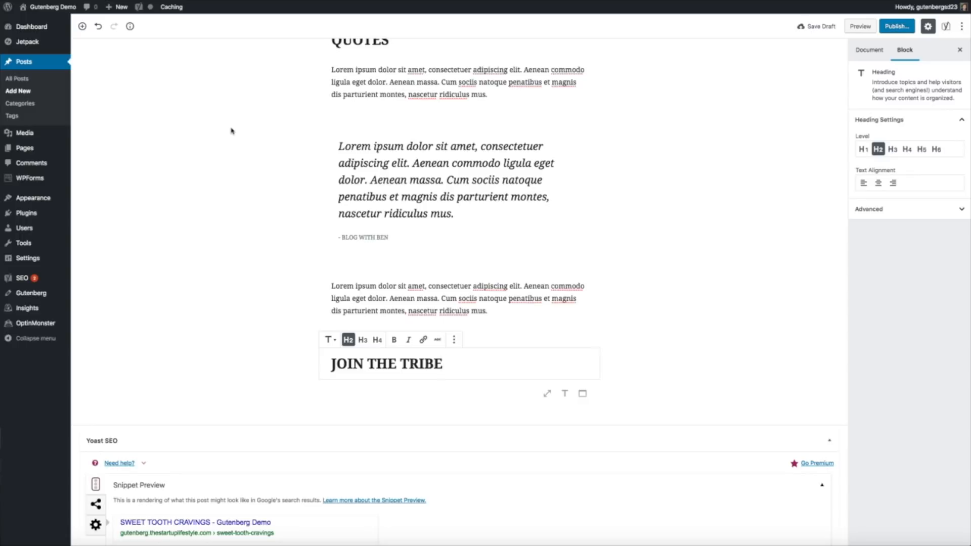
- Add a paragraph block with the "Lorem ipsum dolor sit amet" placeholder text below the "JOIN THE TRIBE" heading
left_click(82, 28)
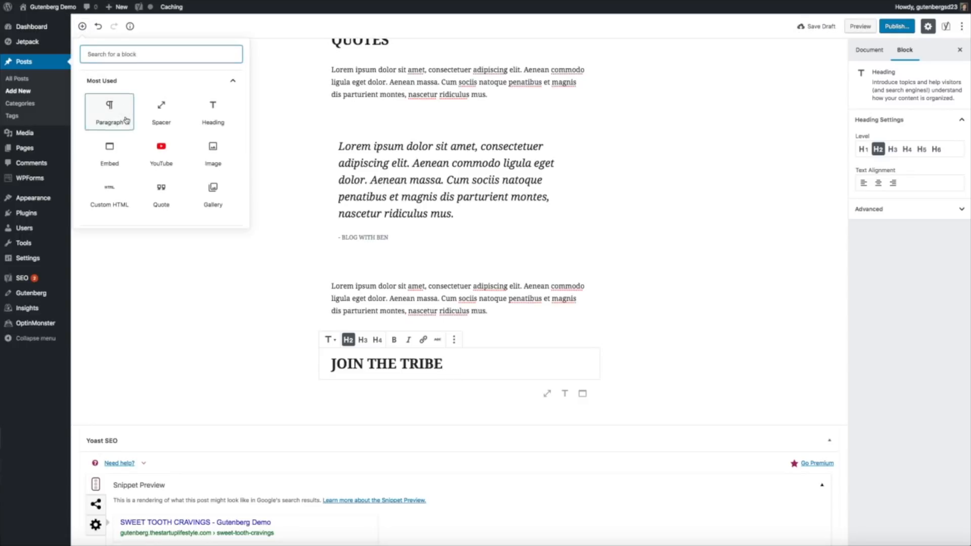
left_click(113, 107)
type("Lorem ipsum dolor sit amet, consectetuer adipiscing elit. Aenean commodo ligula eget dolor. Aenean massa. Cum sociis natoque penatibus et magnis dis parturient montes, nascetur ridiculus mus.")
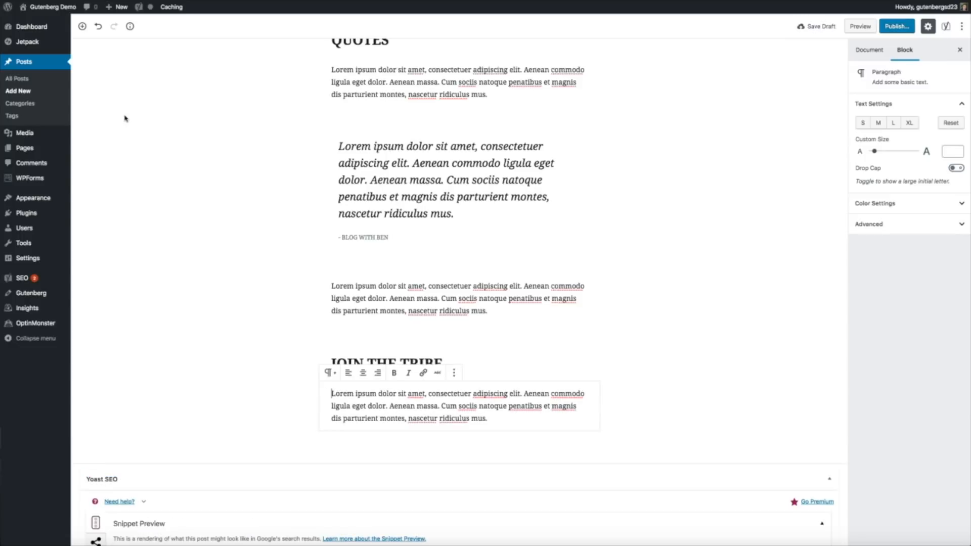
left_click(664, 423)
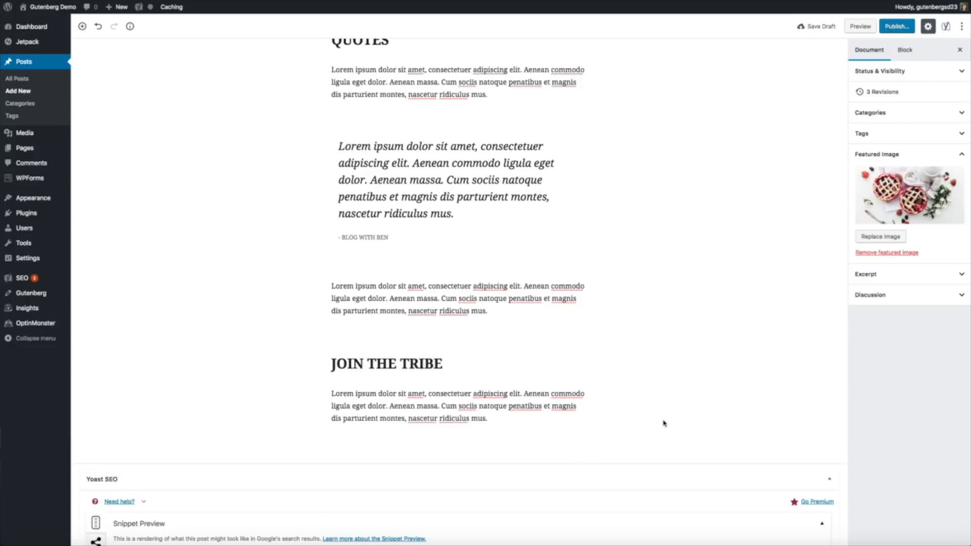
scroll(664, 423, "down", 1)
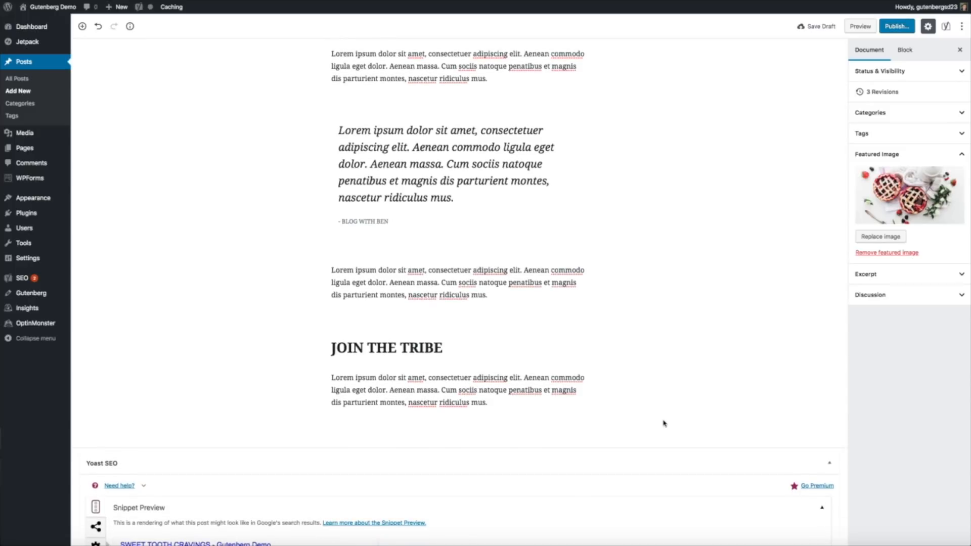
key("ctrl+s")
- Insert an image block at the end of the post with kale-header-min.jpg from the media library
left_click(82, 27)
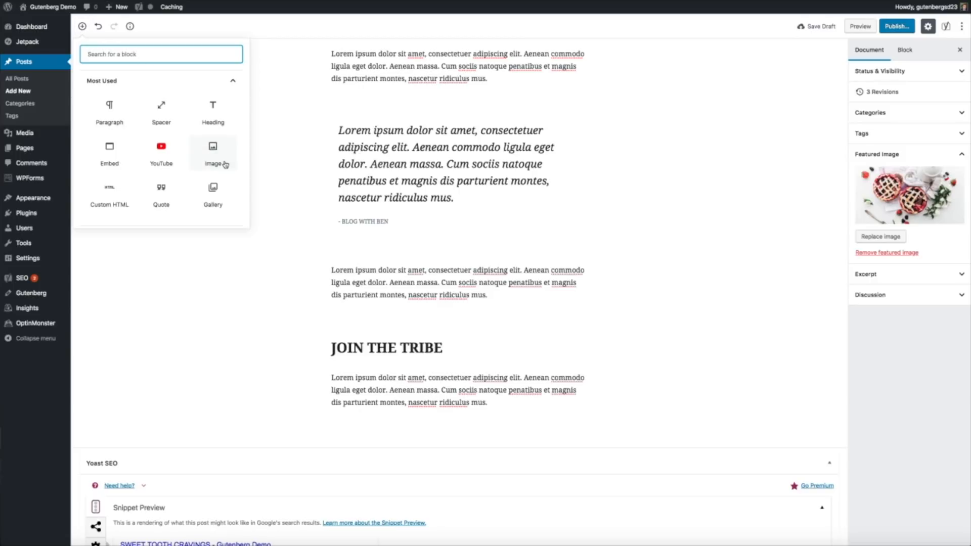
left_click(213, 152)
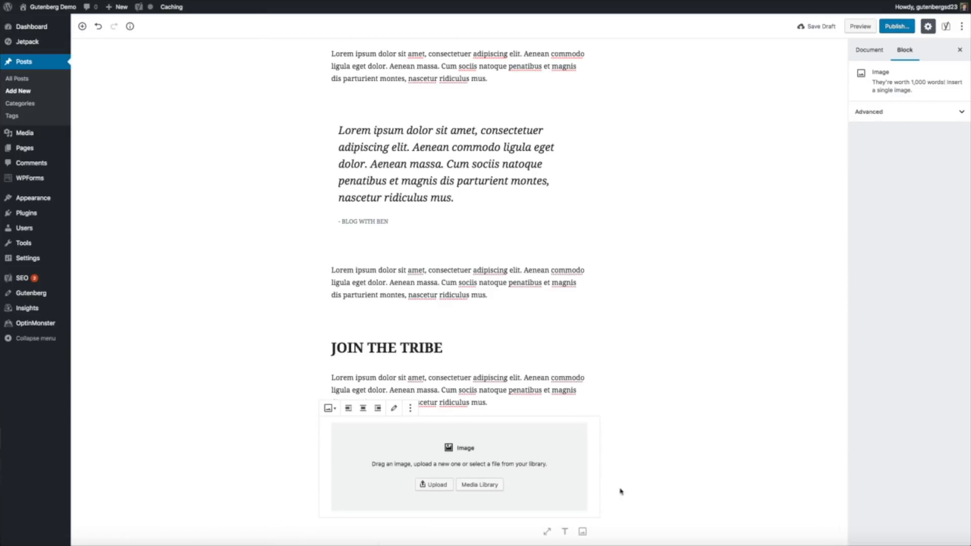
left_click(494, 490)
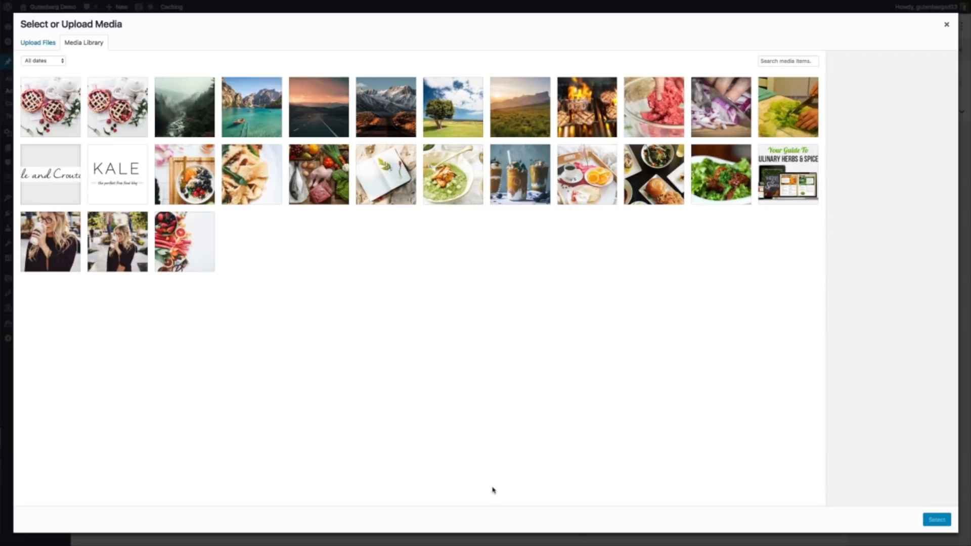
left_click(196, 188)
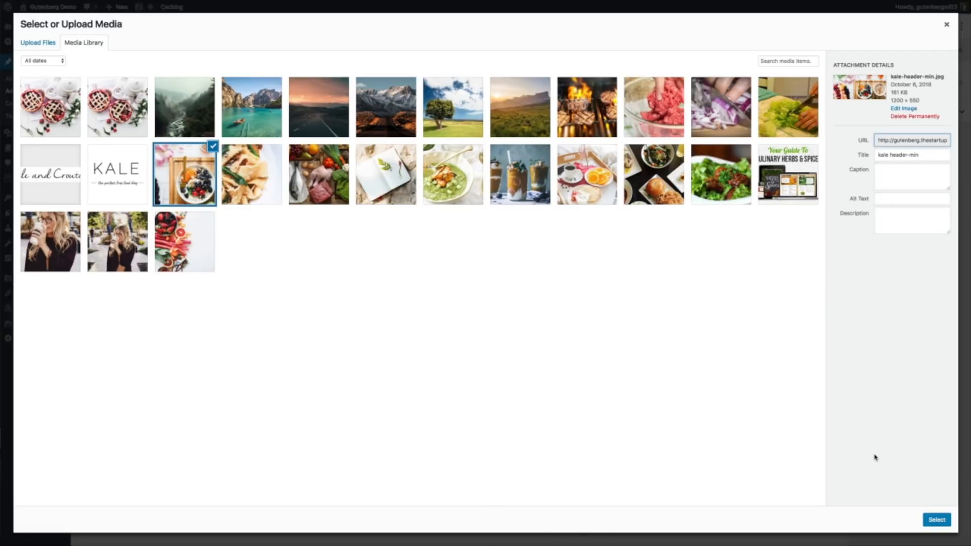
left_click(937, 520)
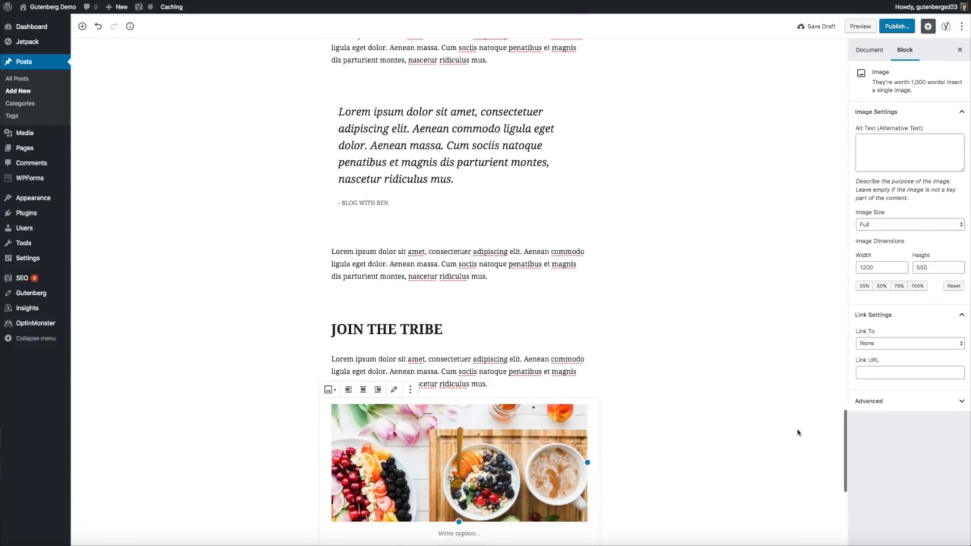
scroll(798, 432, "down", 3)
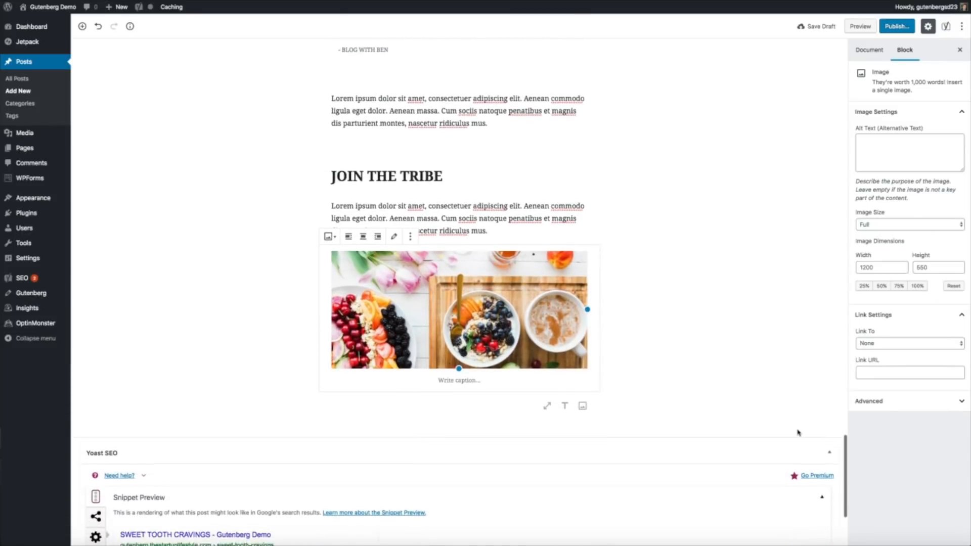
- Copy the Classic embedded signup form code from Mailchimp and paste it into a Custom HTML block below the image
left_click(776, 393)
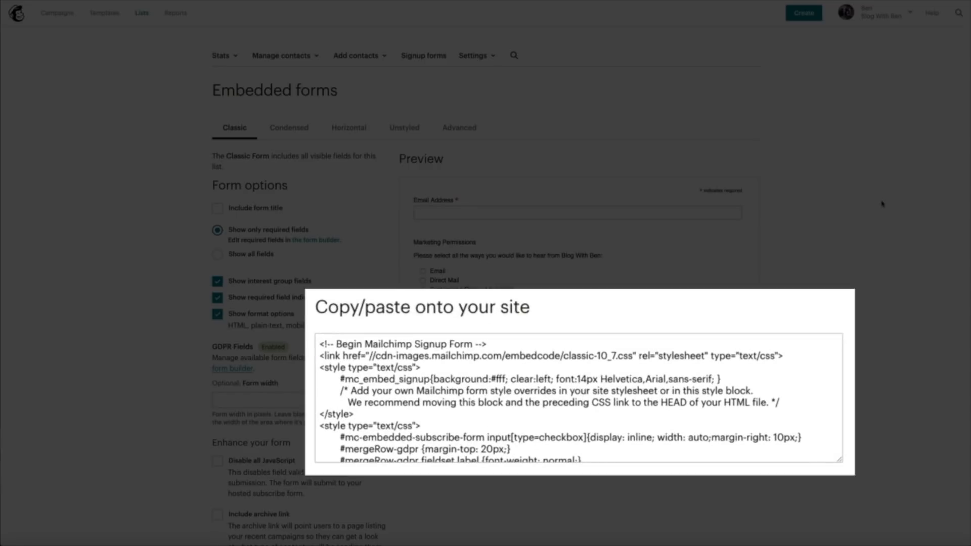
left_click(601, 418)
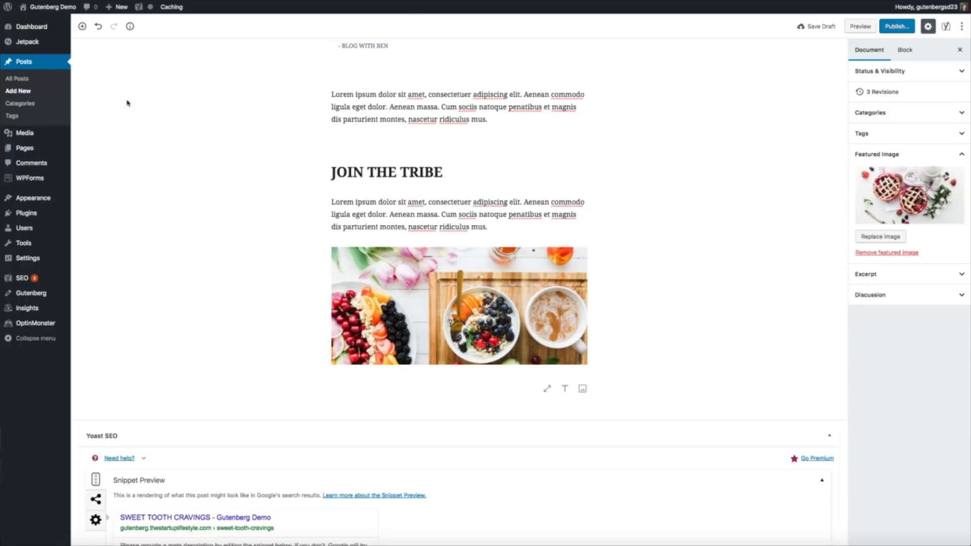
left_click(82, 28)
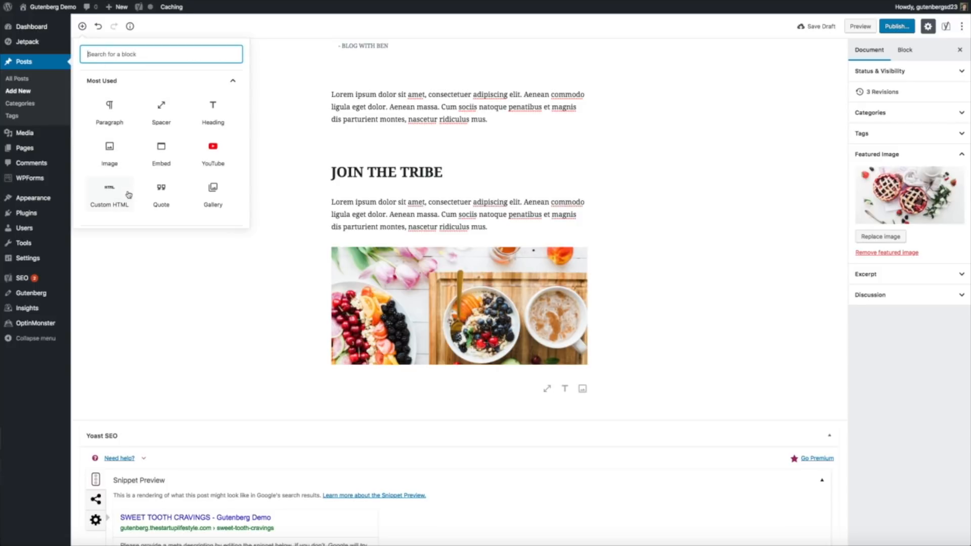
left_click(109, 195)
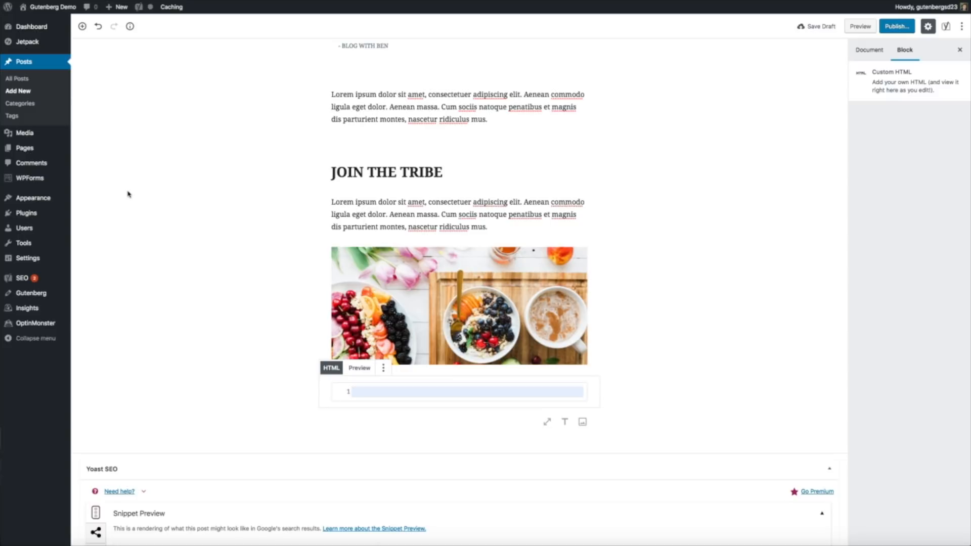
key("ctrl+v")
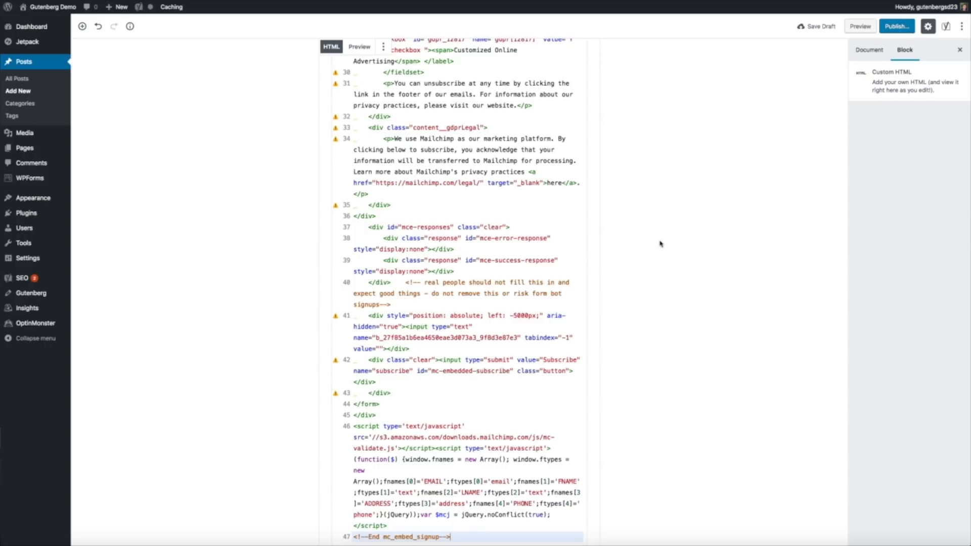
scroll(660, 245, "up", 10)
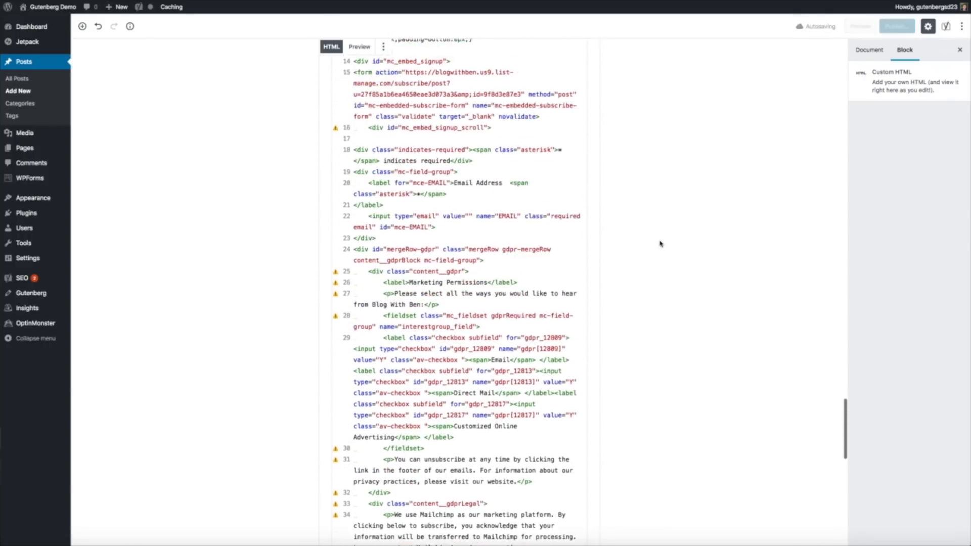
scroll(660, 245, "up", 10)
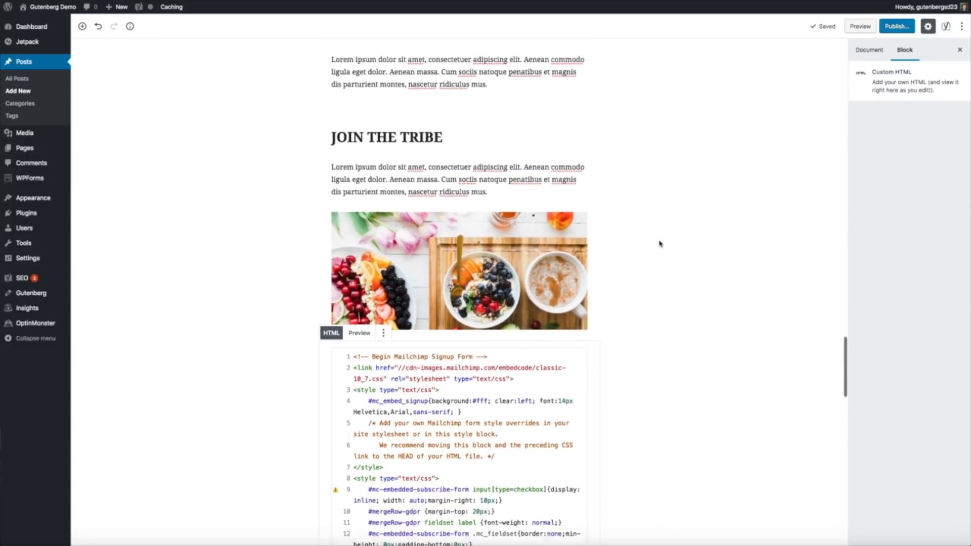
scroll(661, 244, "down", 1)
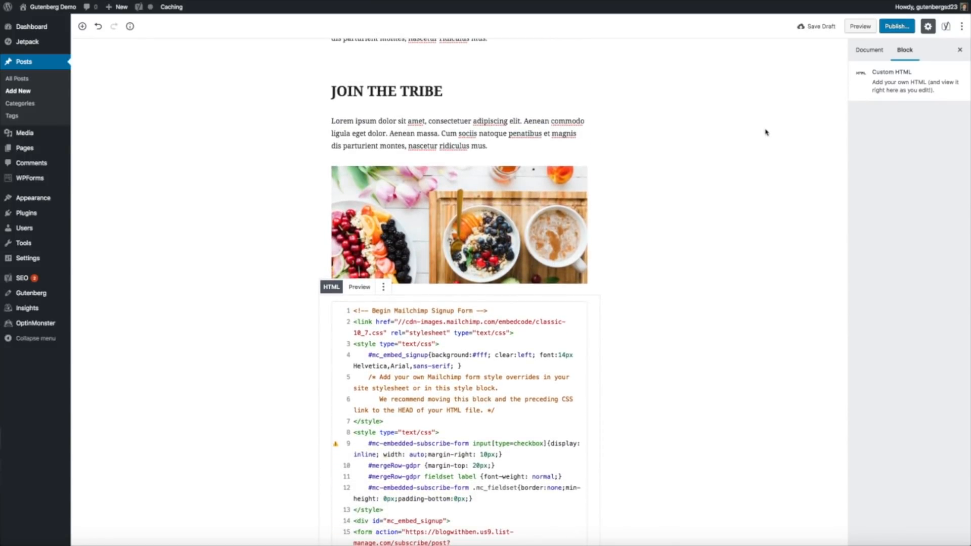
- Preview the post and examine its layout from the featured image down to the signup form under "JOIN THE TRIBE"
left_click(859, 31)
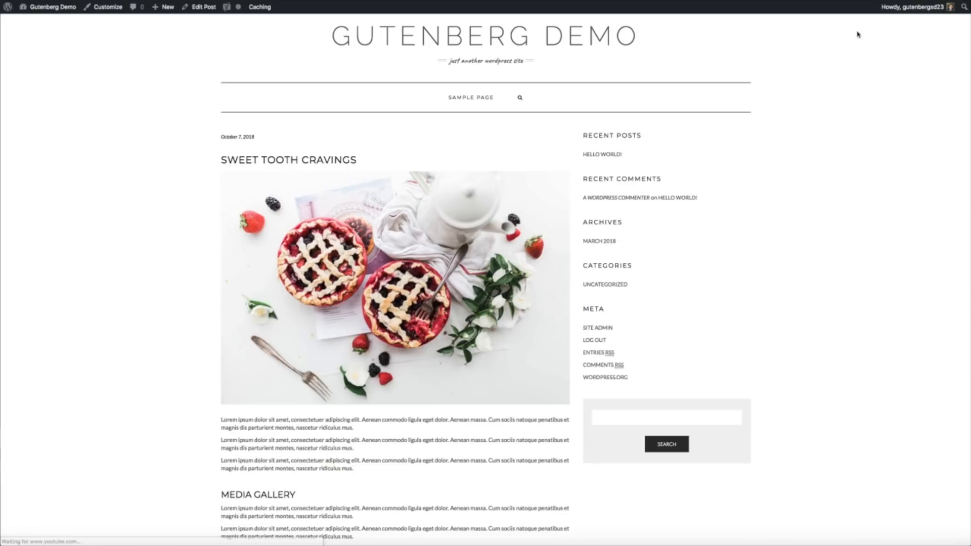
scroll(569, 299, "down", 3)
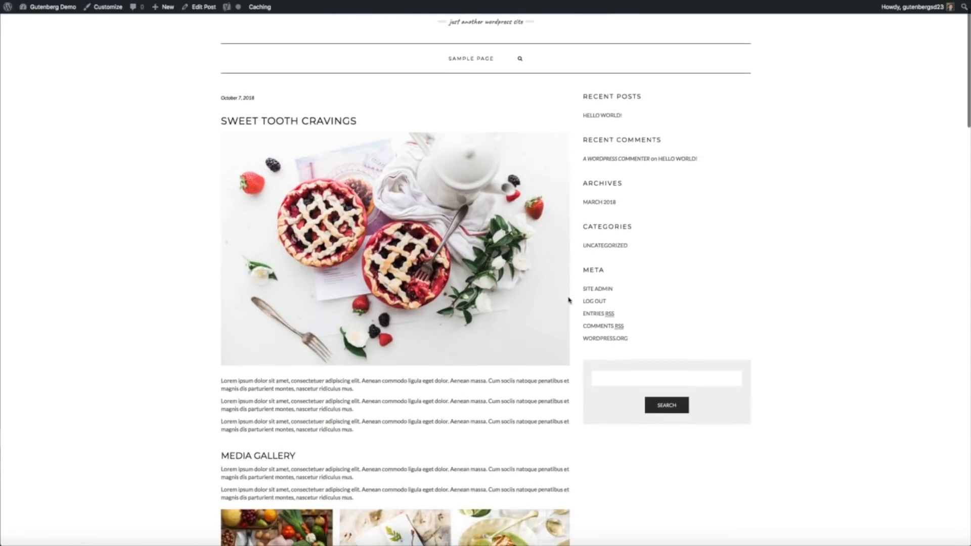
scroll(579, 301, "down", 7)
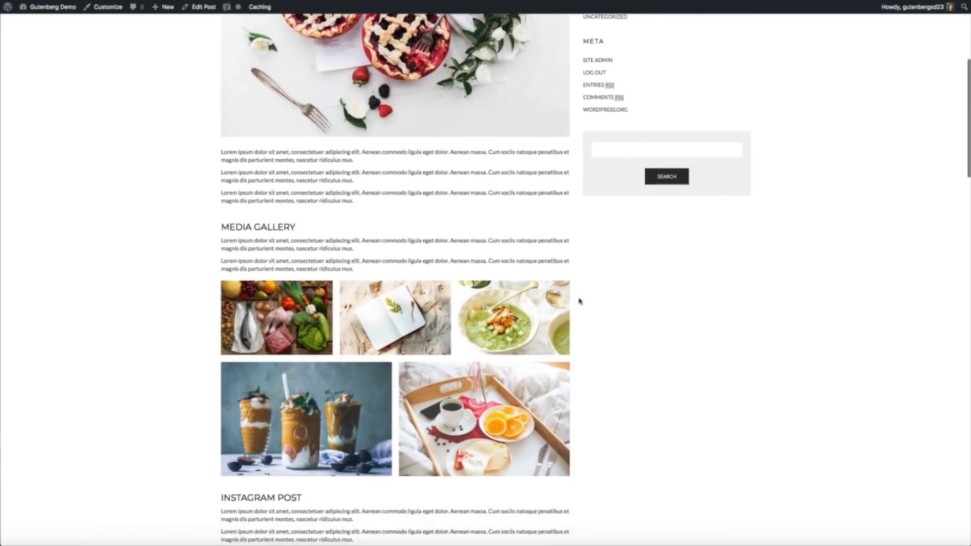
scroll(579, 302, "down", 10)
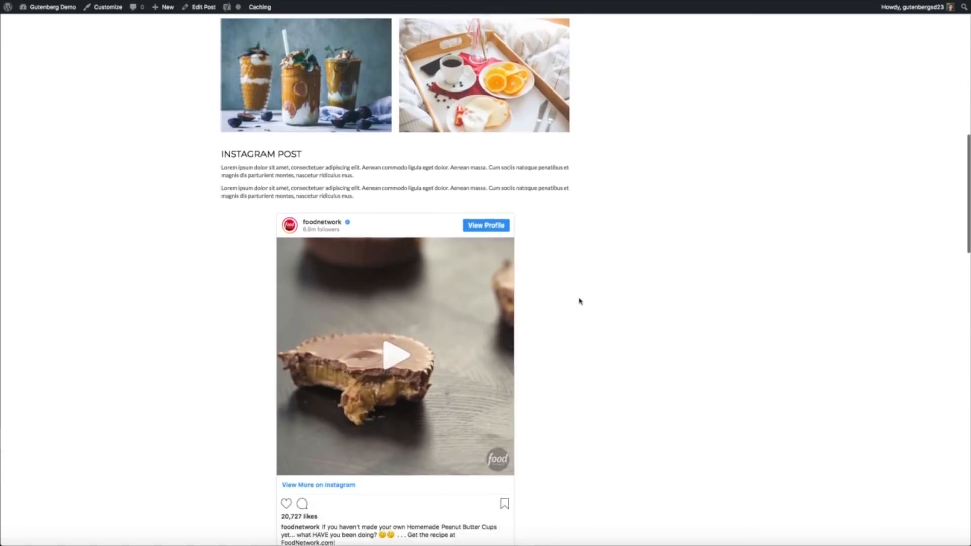
scroll(579, 301, "down", 8)
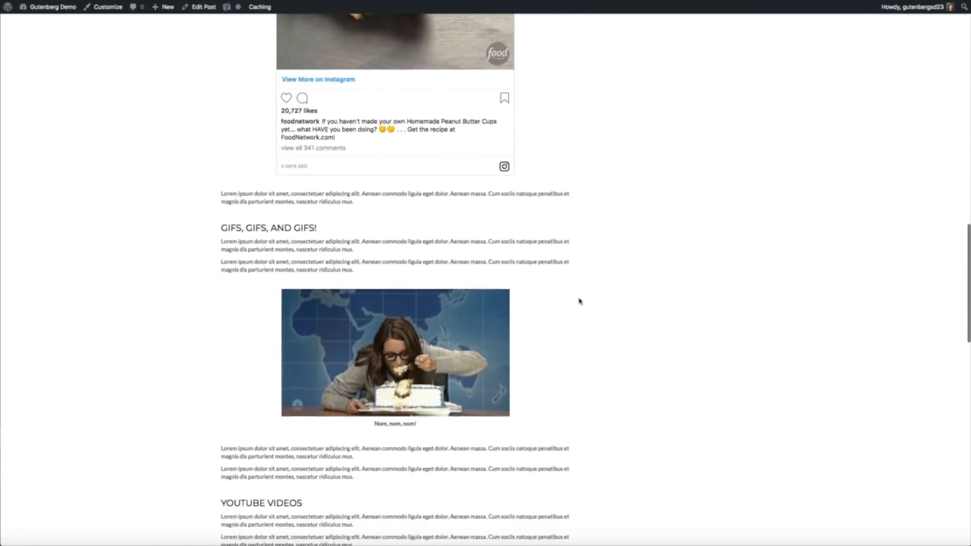
scroll(579, 301, "down", 6)
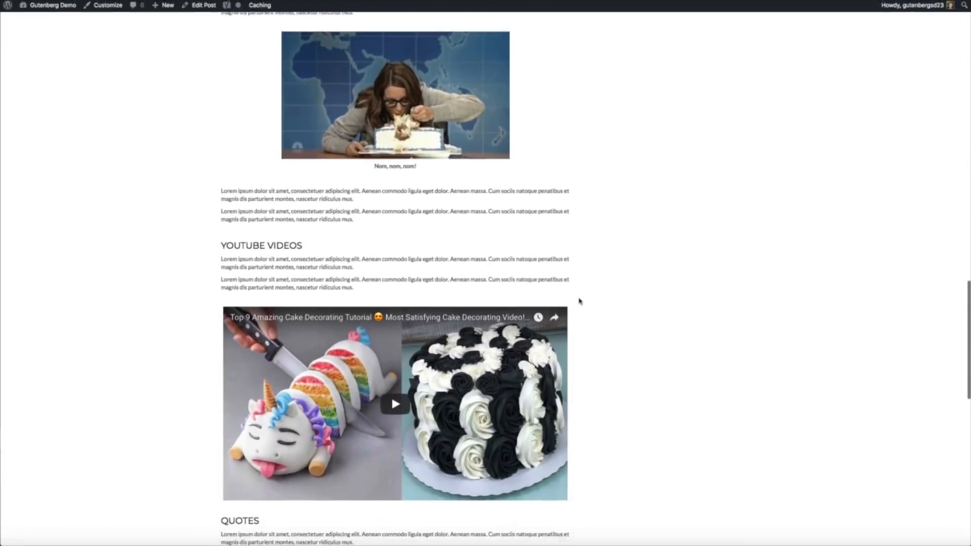
scroll(579, 301, "down", 6)
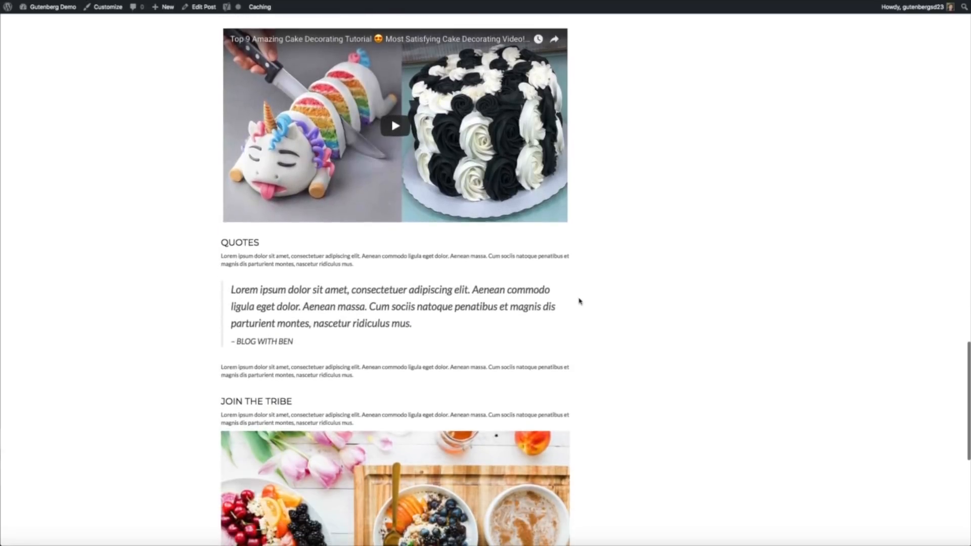
scroll(580, 302, "down", 2)
scroll(579, 302, "down", 3)
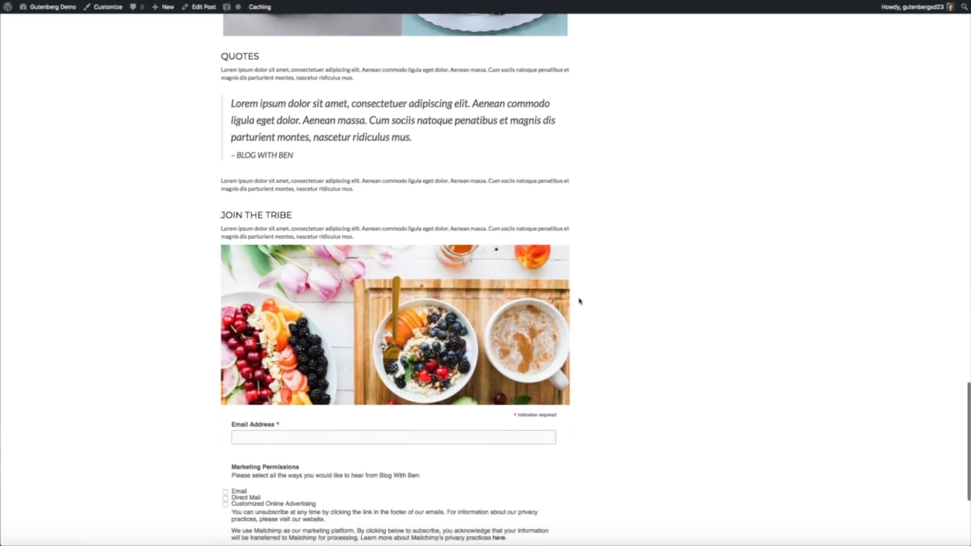
scroll(579, 302, "down", 2)
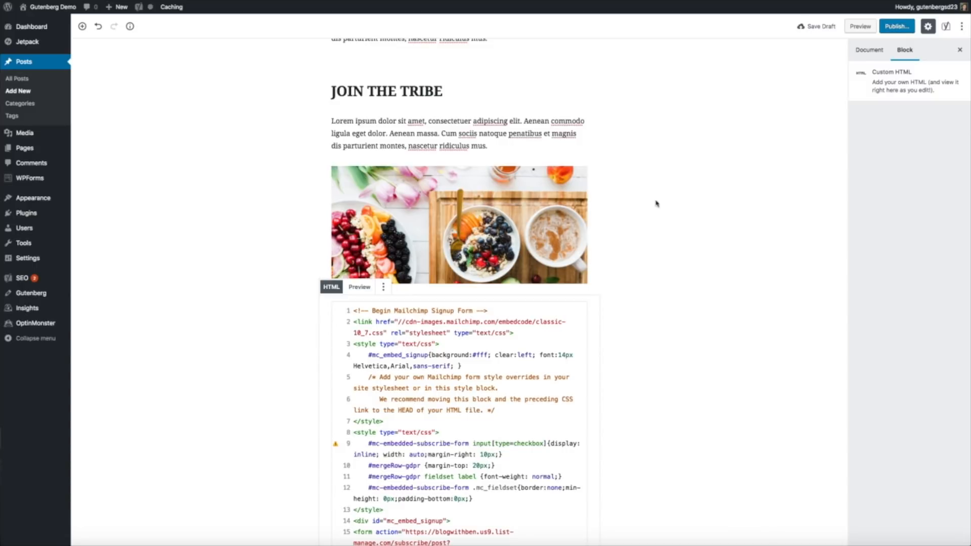
- Set the paragraph under "JOIN THE TRIBE" and the paragraph below the quote to the M text size
left_click(509, 146)
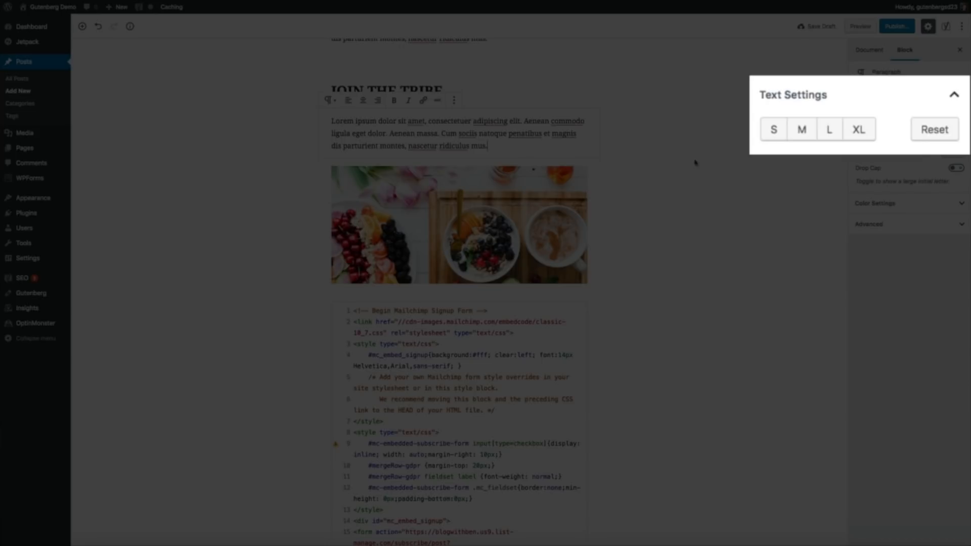
left_click(801, 140)
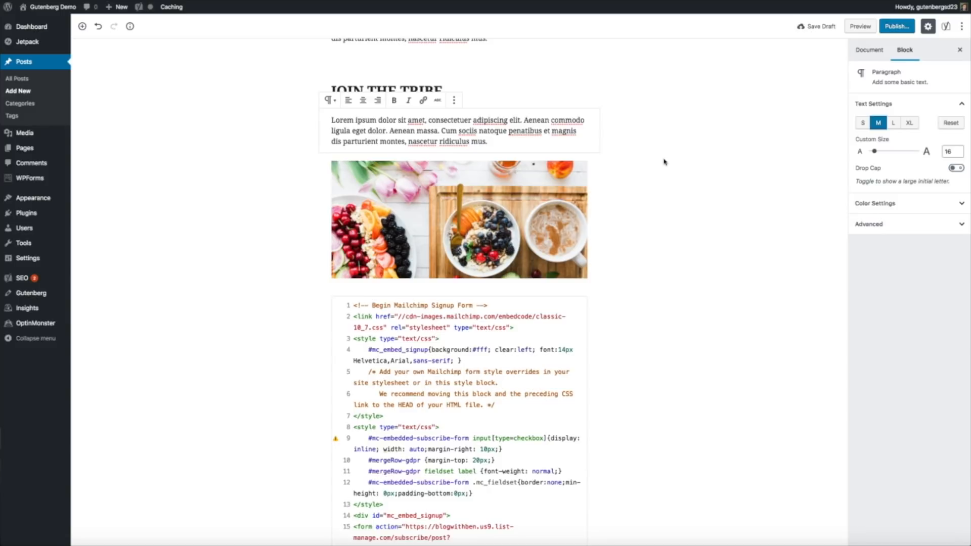
scroll(664, 162, "up", 5)
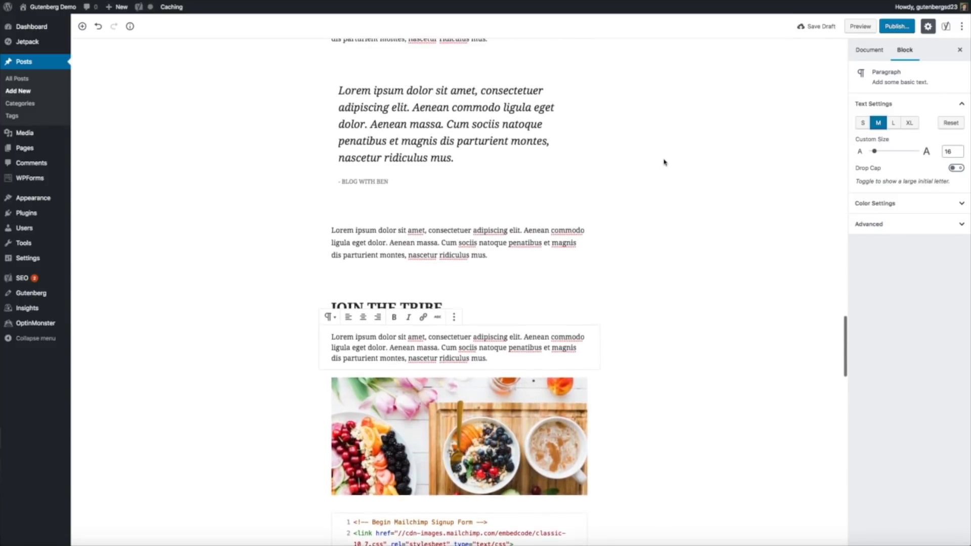
left_click(531, 273)
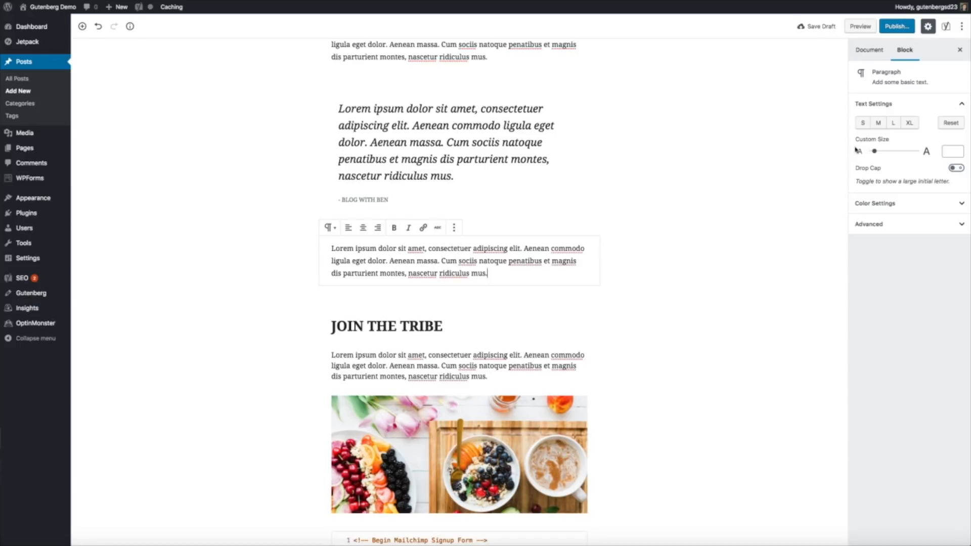
left_click(877, 124)
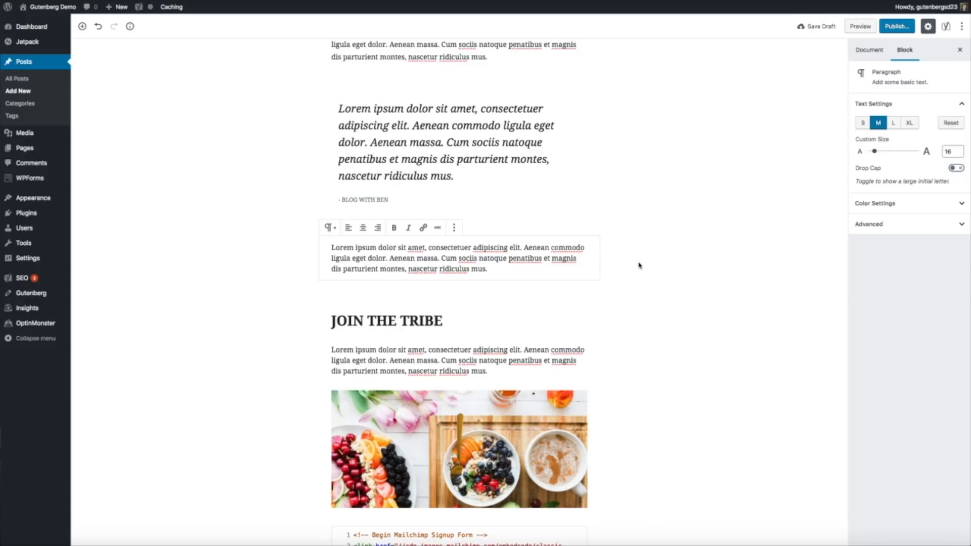
- Set the paragraph under the "QUOTES" heading to the M text size
scroll(639, 266, "up", 1)
scroll(640, 266, "up", 5)
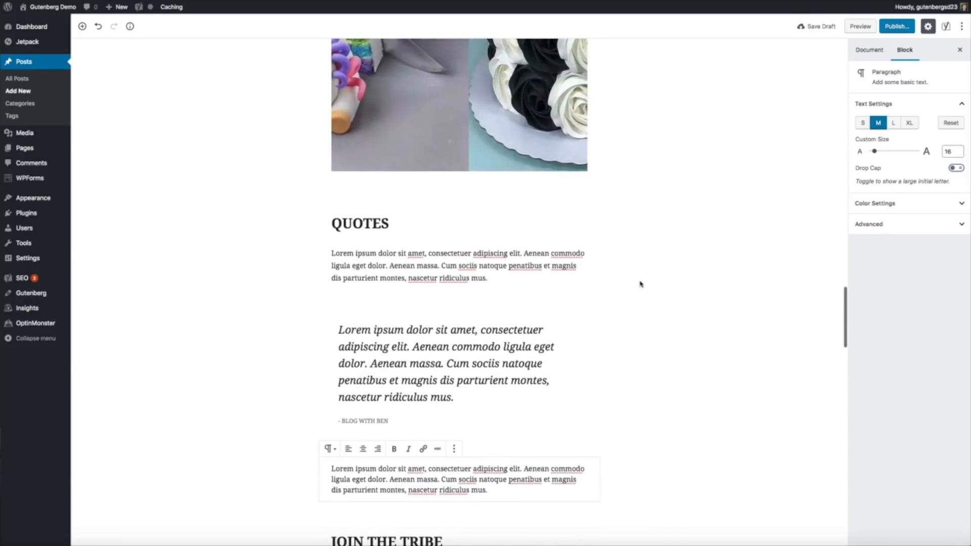
left_click(504, 275)
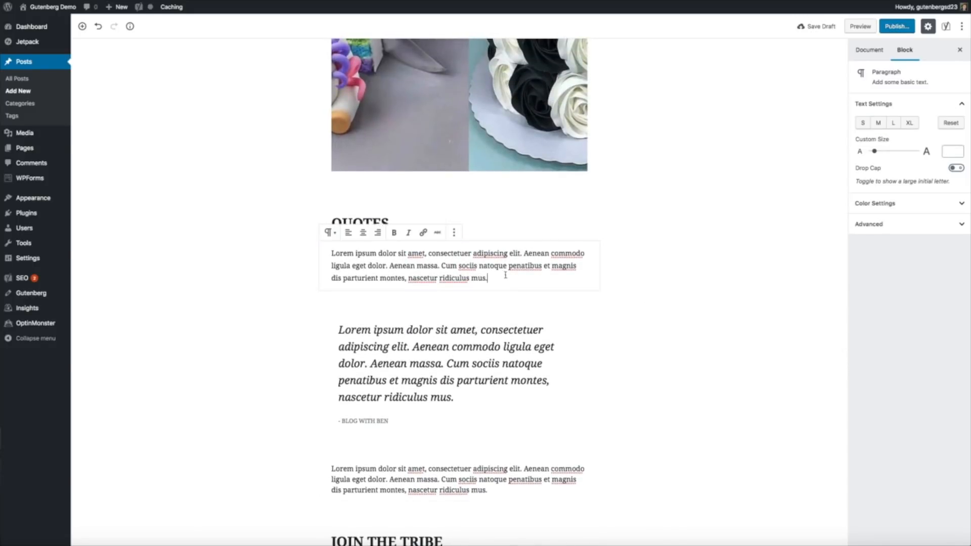
left_click(880, 124)
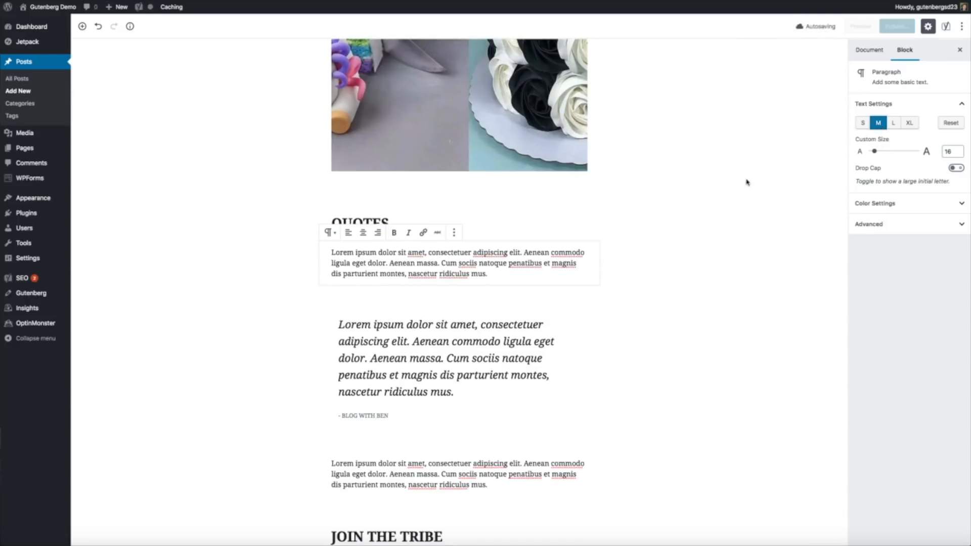
- Set both paragraphs under the "YOUTUBE VIDEOS" heading to the M text size
scroll(645, 177, "up", 10)
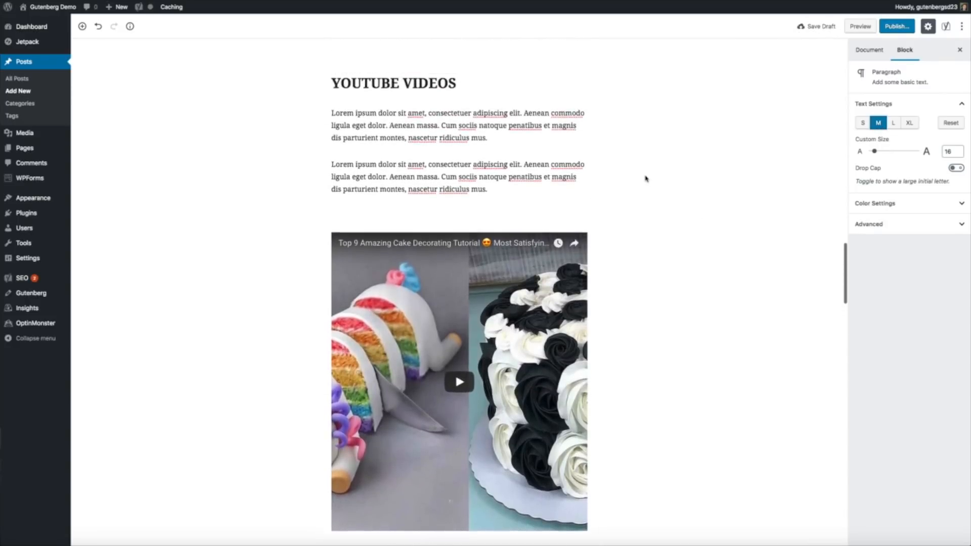
left_click(518, 361)
left_click(878, 123)
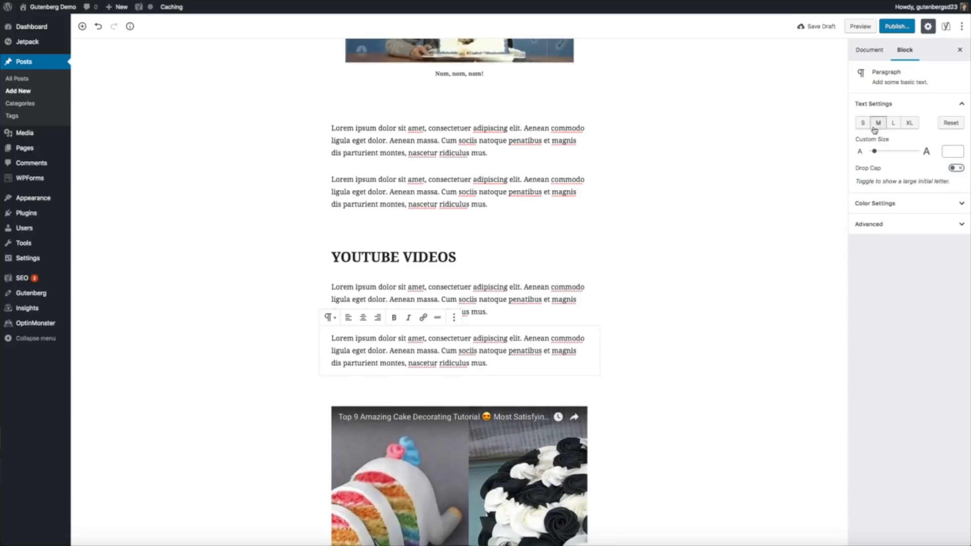
left_click(513, 300)
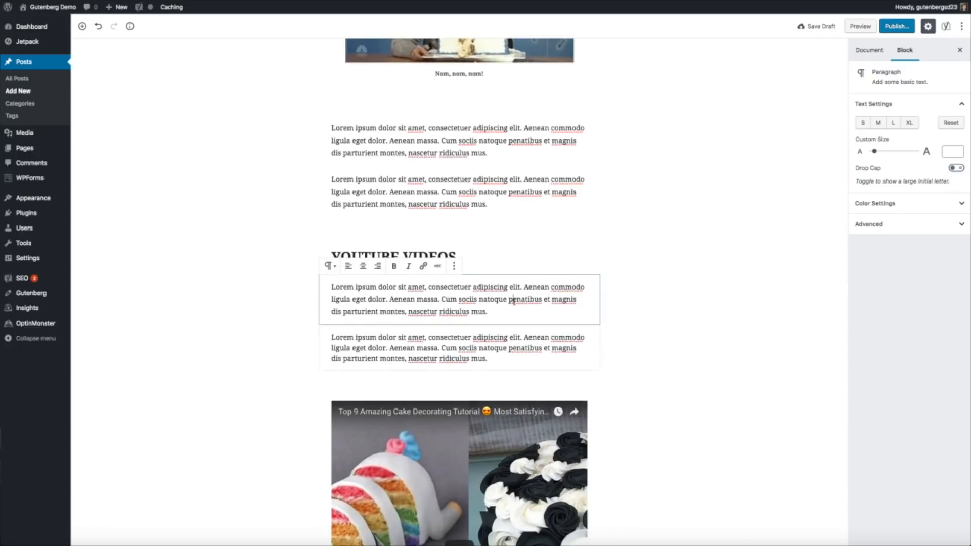
left_click(880, 123)
- Set both paragraphs below the "Nom, nom, nom!" GIF to the M text size
left_click(530, 201)
left_click(879, 123)
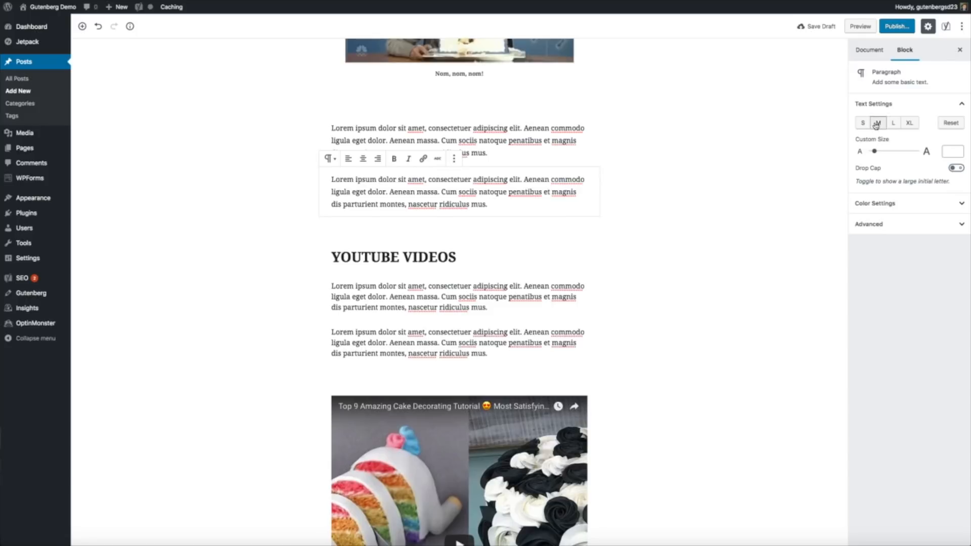
left_click(494, 153)
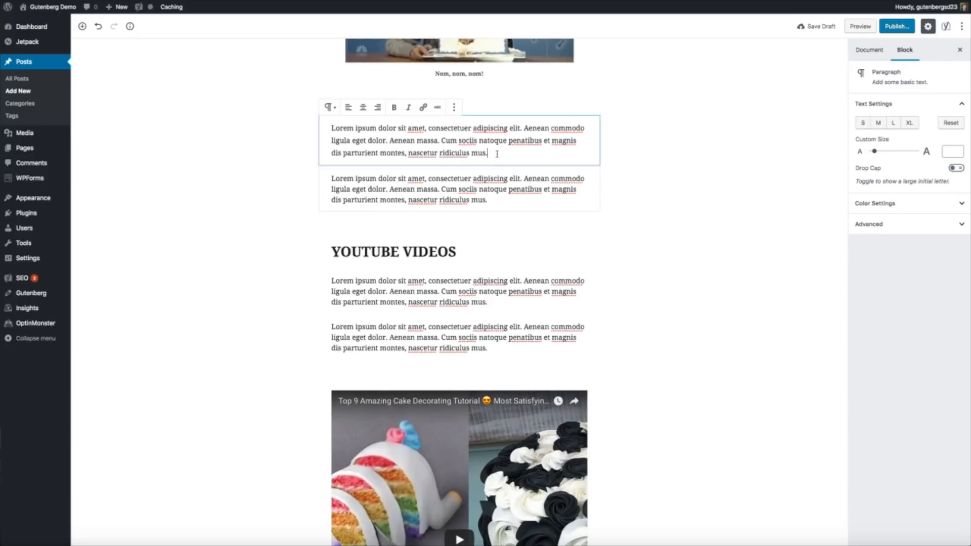
left_click(879, 123)
- Set both paragraphs under the "GIFS, GIFS, AND GIFS!" heading to the M text size
scroll(666, 142, "up", 9)
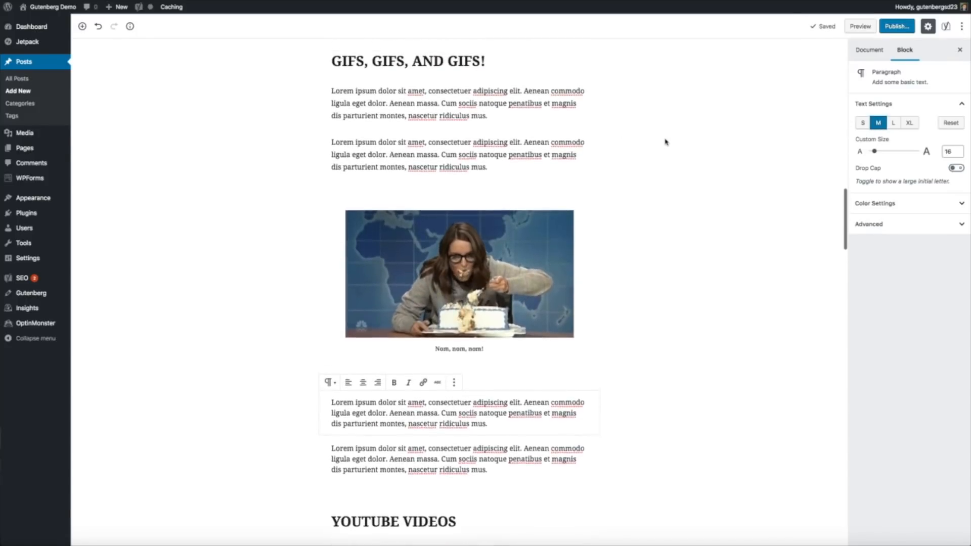
left_click(520, 379)
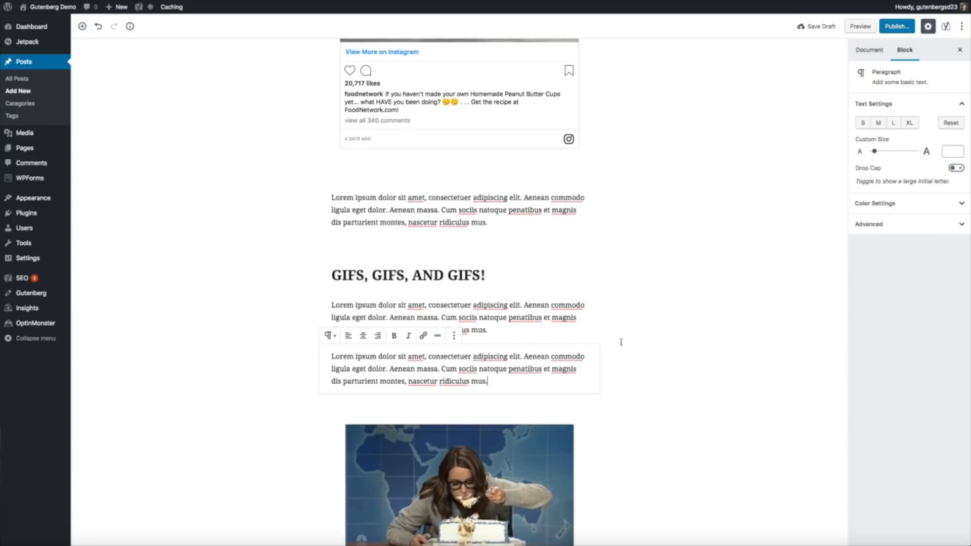
left_click(877, 124)
left_click(488, 330)
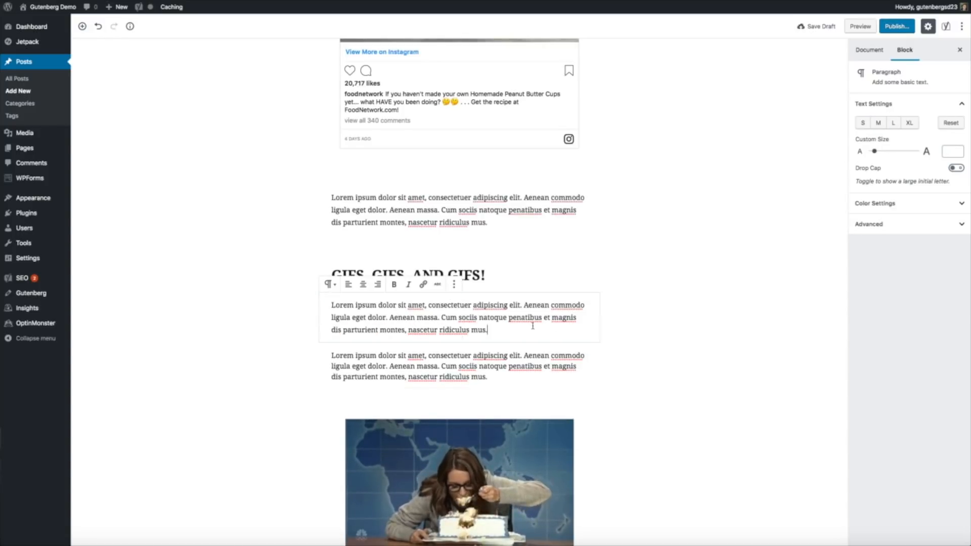
left_click(877, 128)
- Set the paragraph below the Instagram embed and both paragraphs under "INSTAGRAM POST" to the M text size
left_click(501, 221)
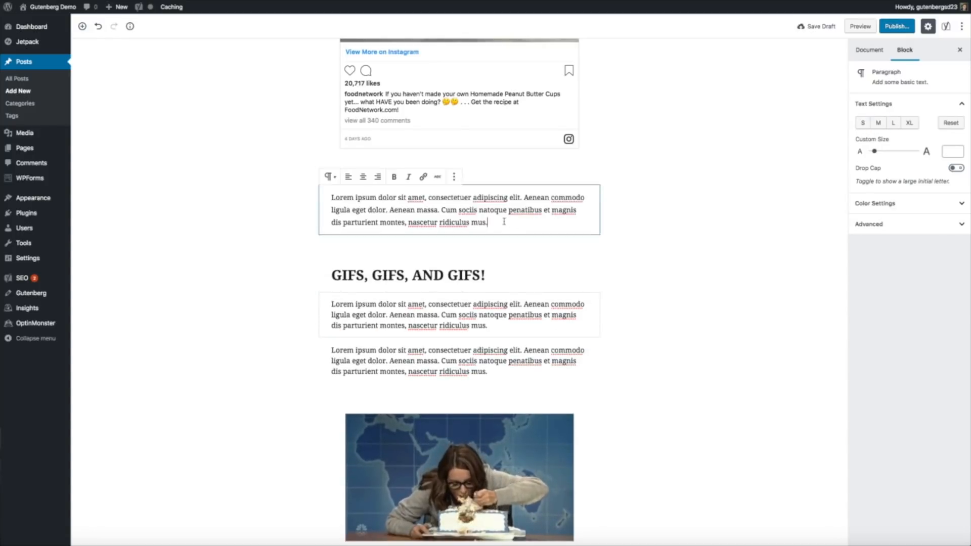
left_click(880, 125)
scroll(631, 154, "up", 6)
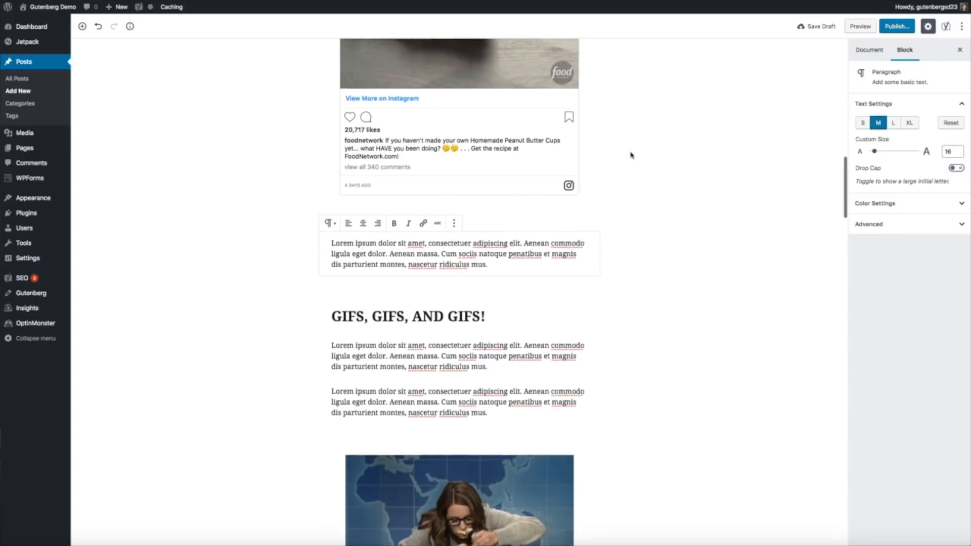
scroll(631, 155, "up", 5)
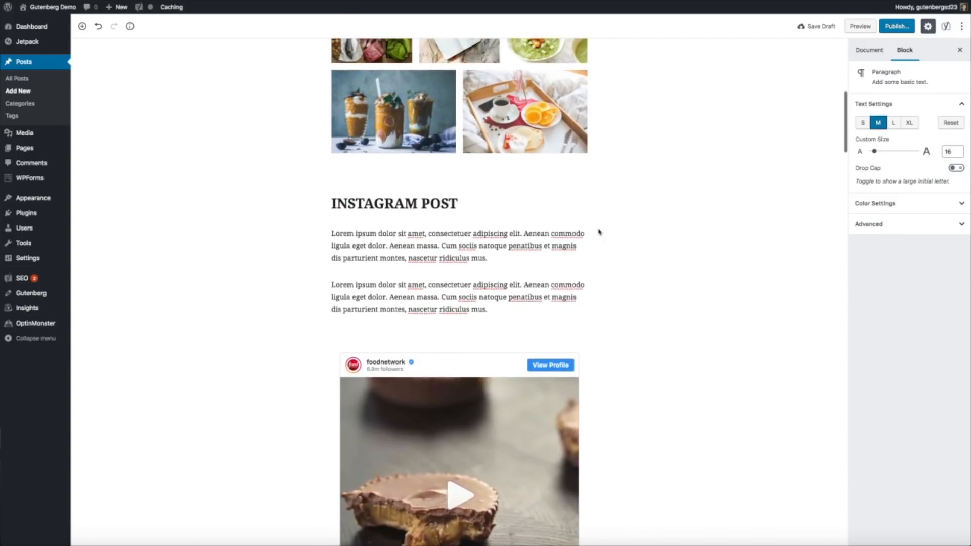
left_click(514, 310)
left_click(878, 123)
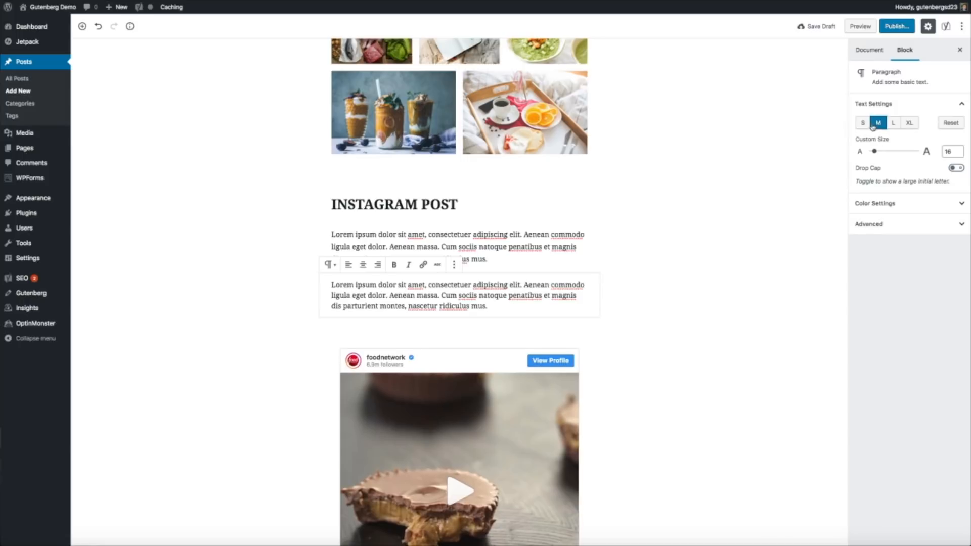
left_click(620, 220)
left_click(879, 123)
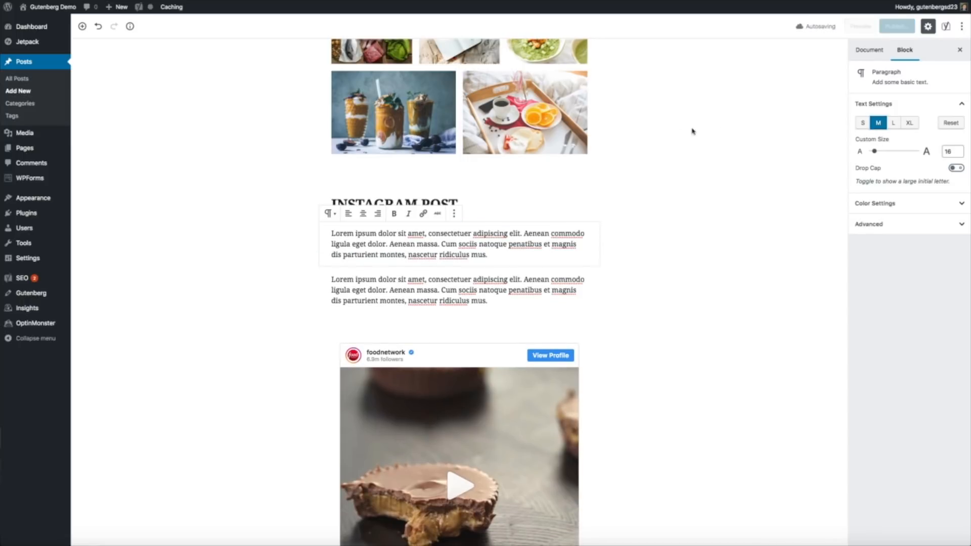
- Set both paragraphs under the "MEDIA GALLERY" heading to the M text size
scroll(668, 133, "up", 6)
scroll(646, 133, "up", 2)
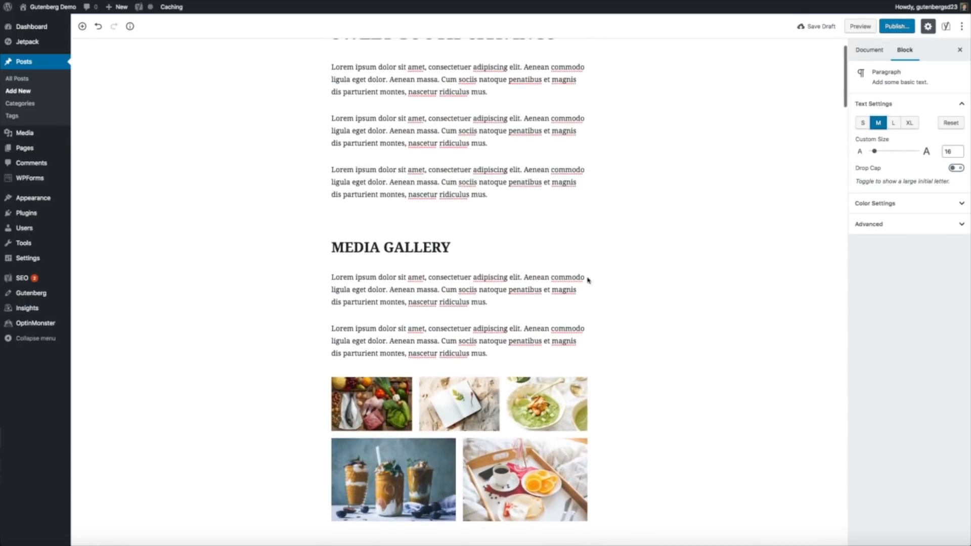
left_click(581, 354)
left_click(879, 123)
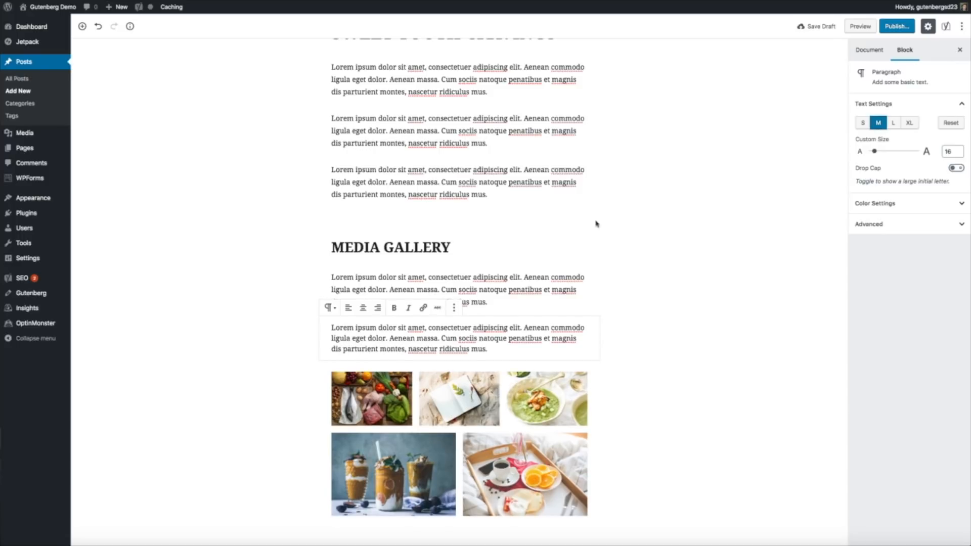
left_click(506, 304)
left_click(879, 123)
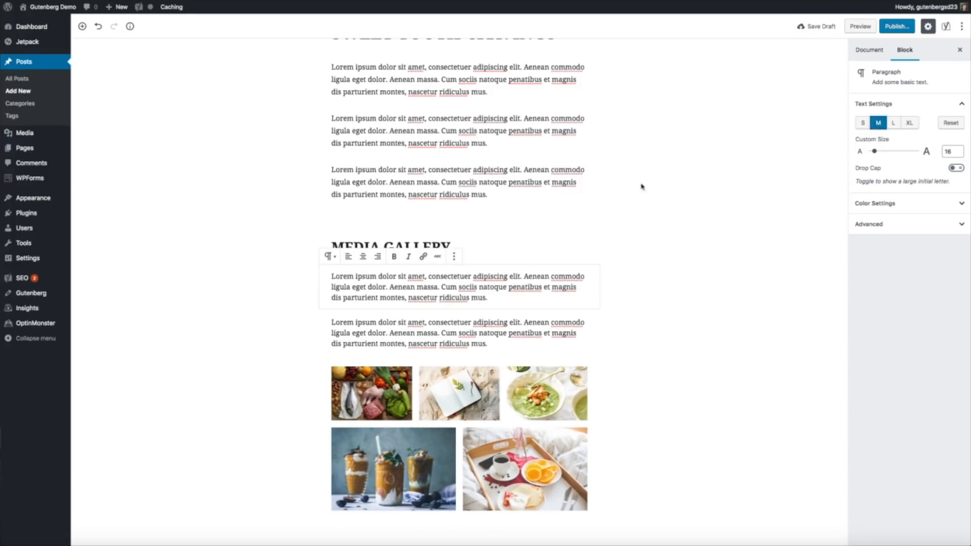
- Set the three introductory paragraphs under the "SWEET TOOTH CRAVINGS" title to the M text size
left_click(531, 193)
left_click(878, 123)
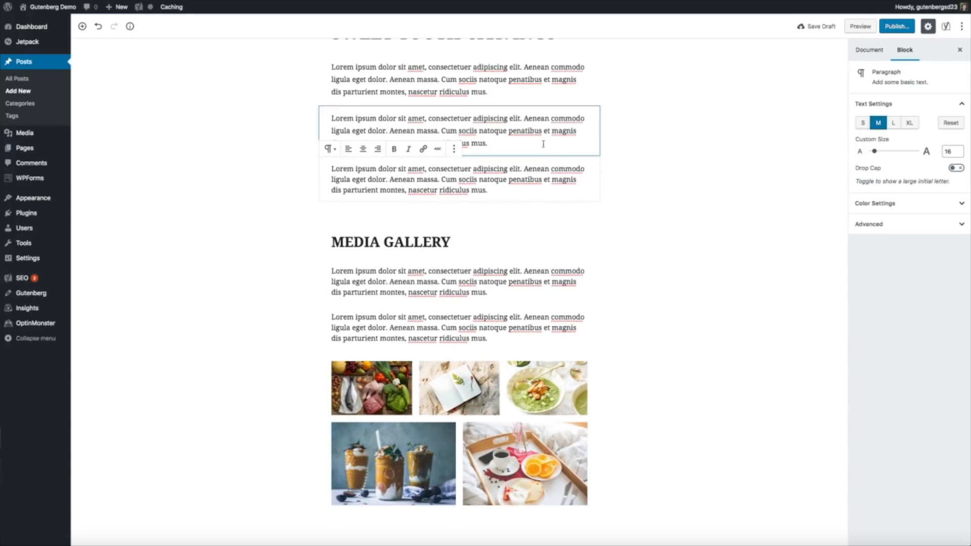
left_click(541, 143)
left_click(878, 123)
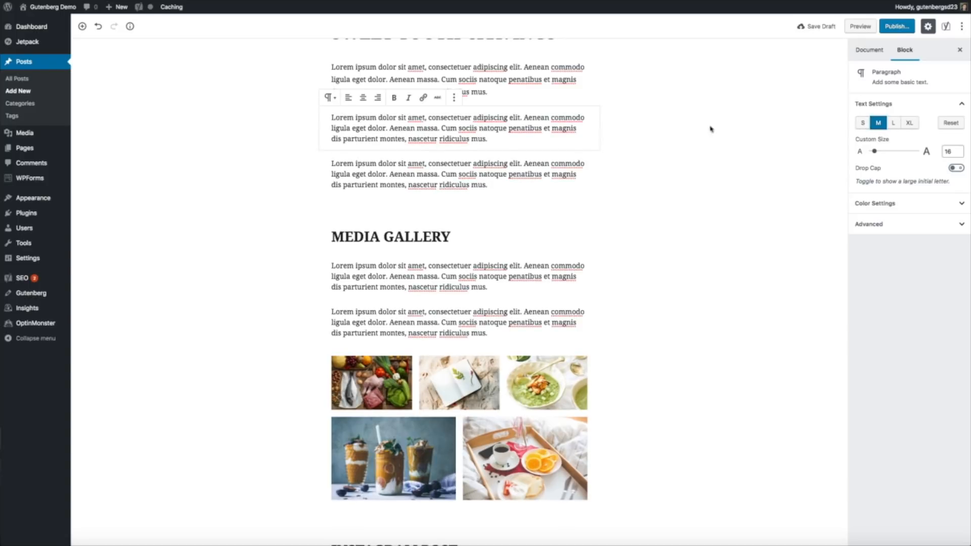
left_click(549, 93)
left_click(878, 123)
scroll(679, 128, "up", 2)
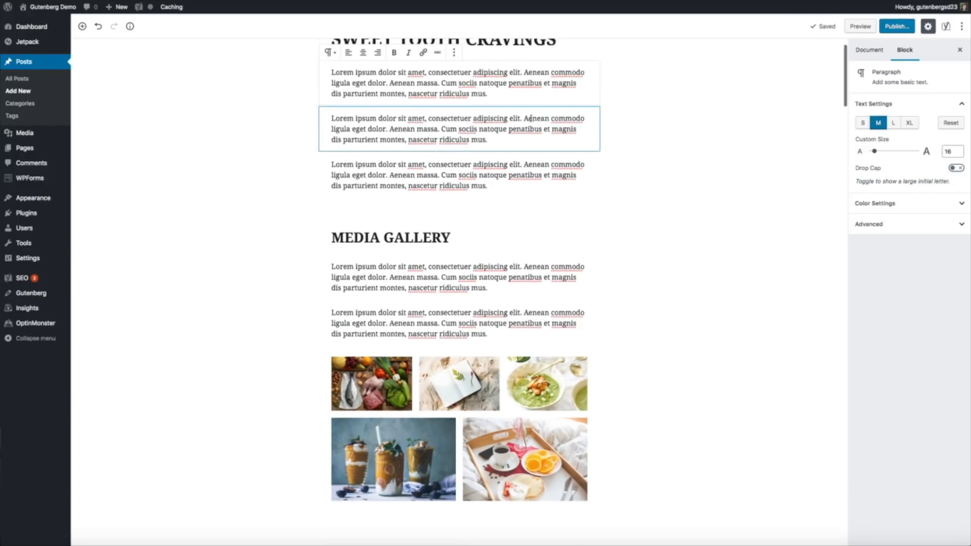
left_click(692, 140)
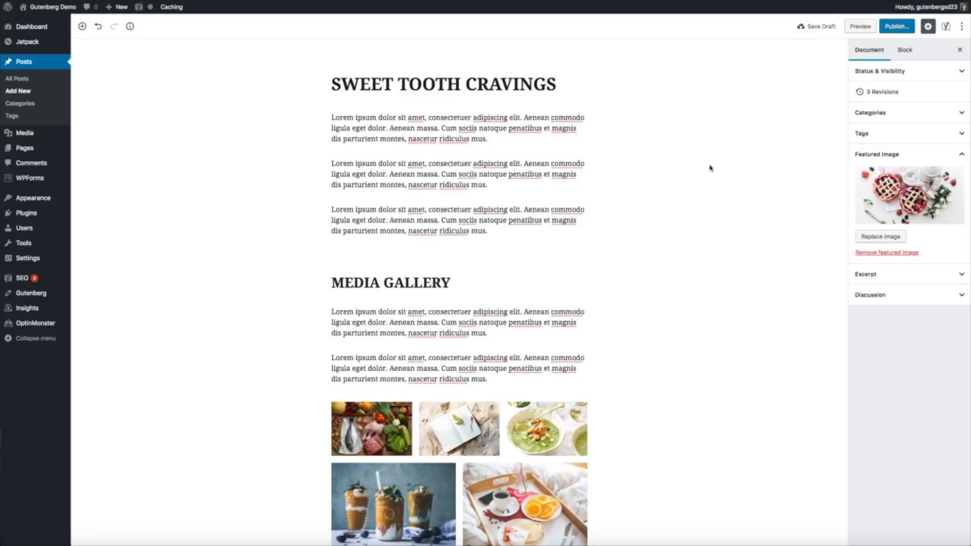
- Preview the post and check its layout from the featured image through the gallery, embeds and video to the quote
left_click(855, 29)
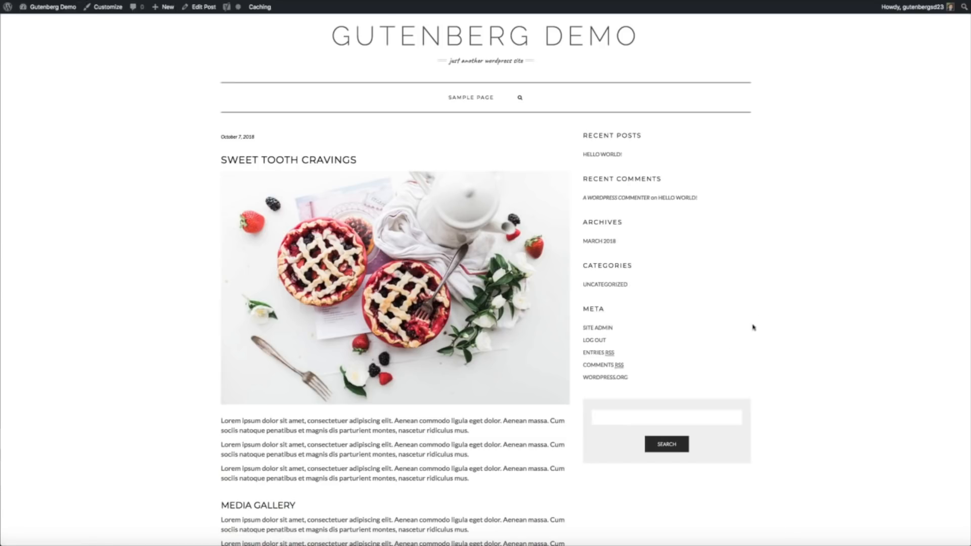
scroll(589, 355, "down", 3)
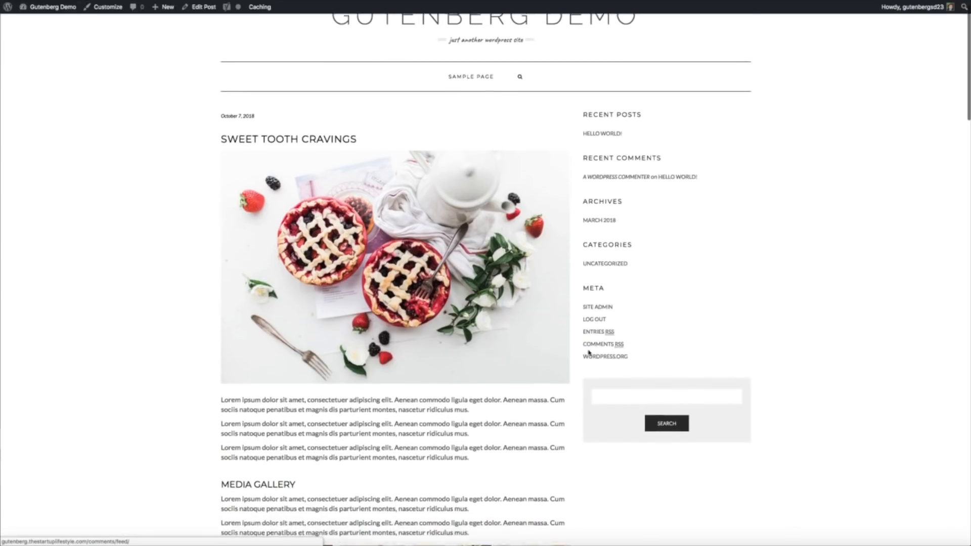
scroll(590, 353, "down", 3)
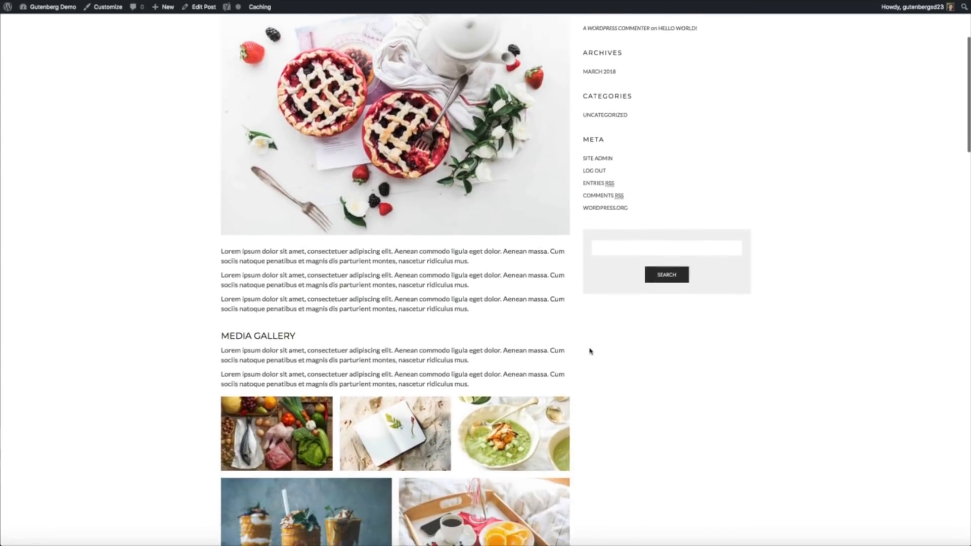
scroll(590, 350, "down", 5)
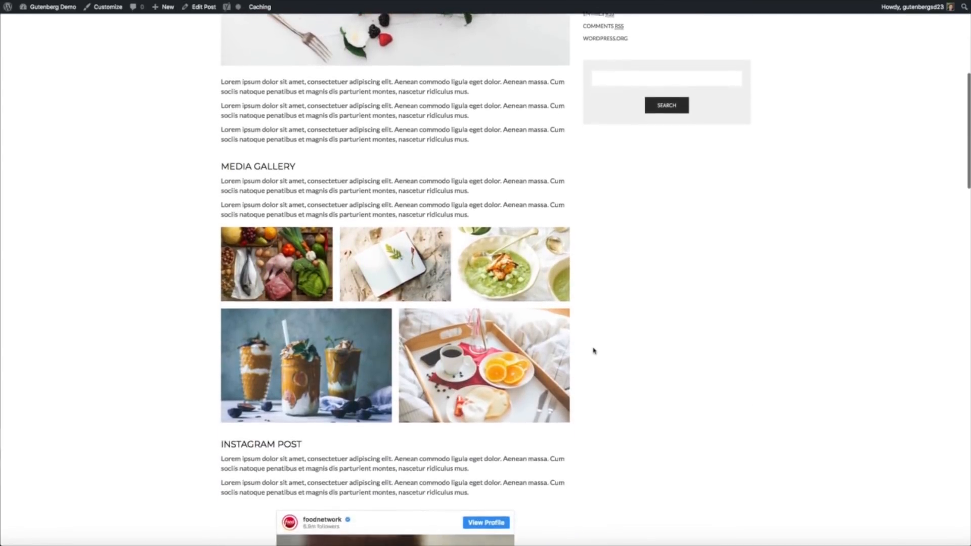
scroll(594, 351, "down", 5)
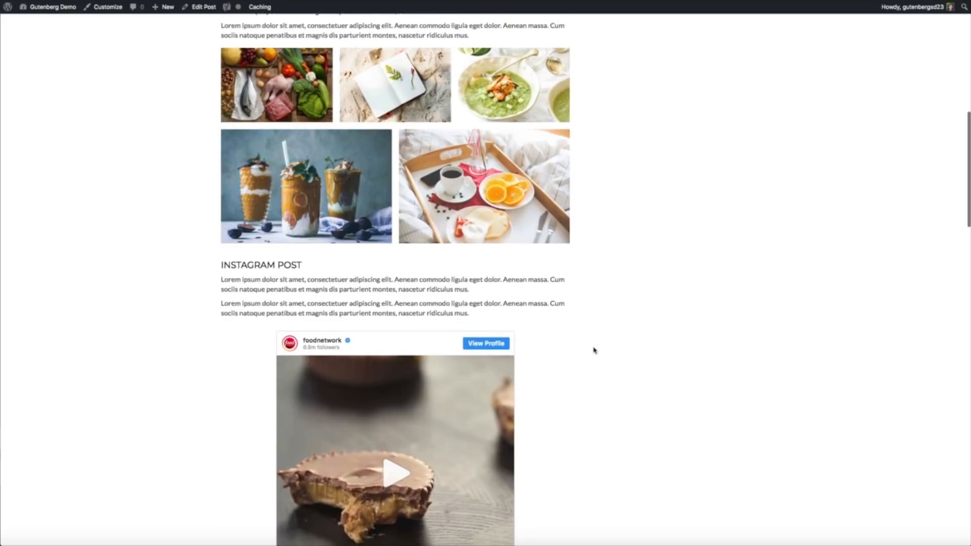
scroll(594, 350, "down", 6)
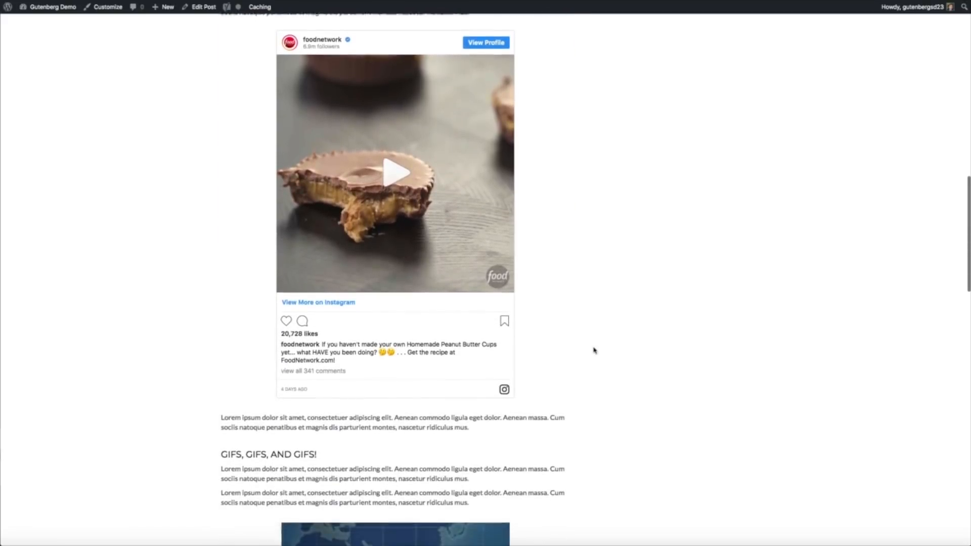
scroll(594, 350, "down", 4)
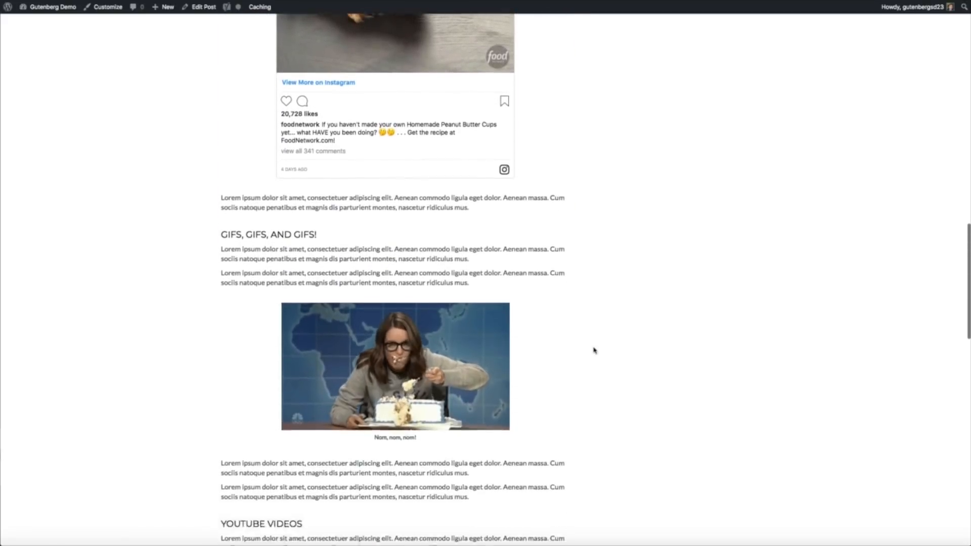
scroll(594, 351, "down", 4)
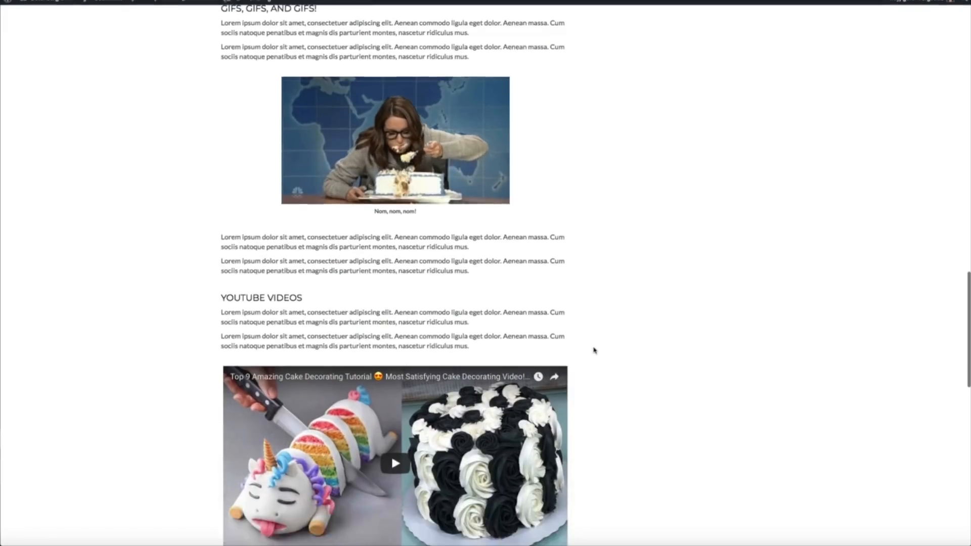
scroll(594, 351, "down", 4)
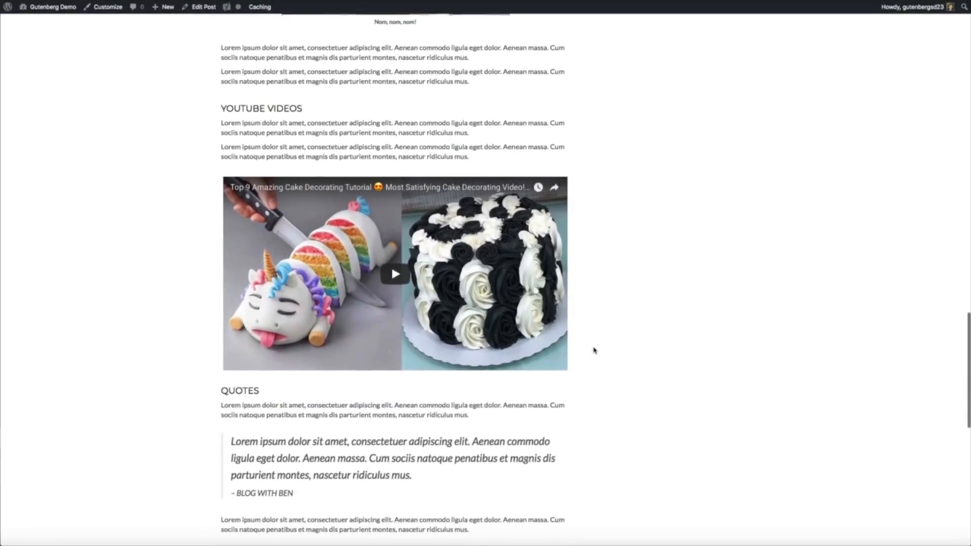
scroll(594, 351, "down", 3)
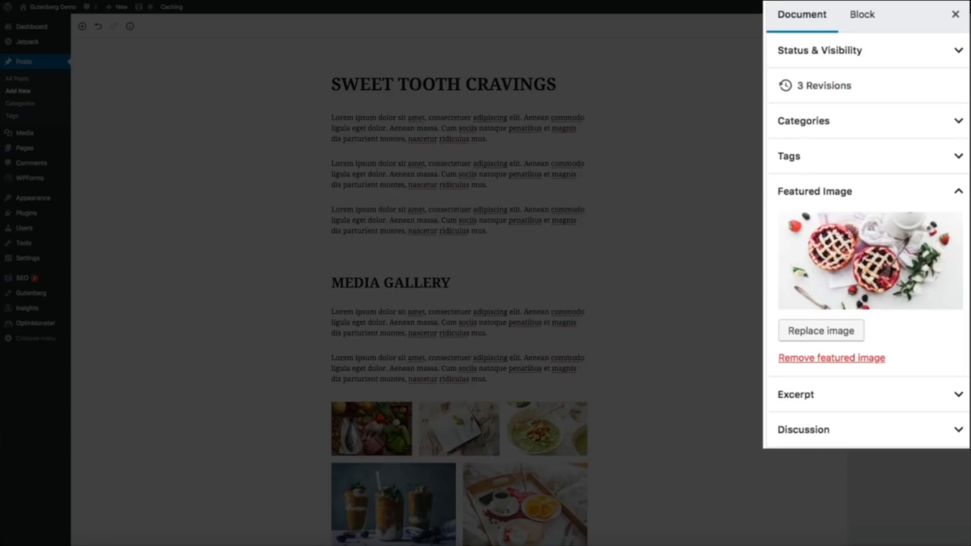
- Expand the Excerpt, Discussion and Categories sections of the post's document settings to review their options
left_click(958, 396)
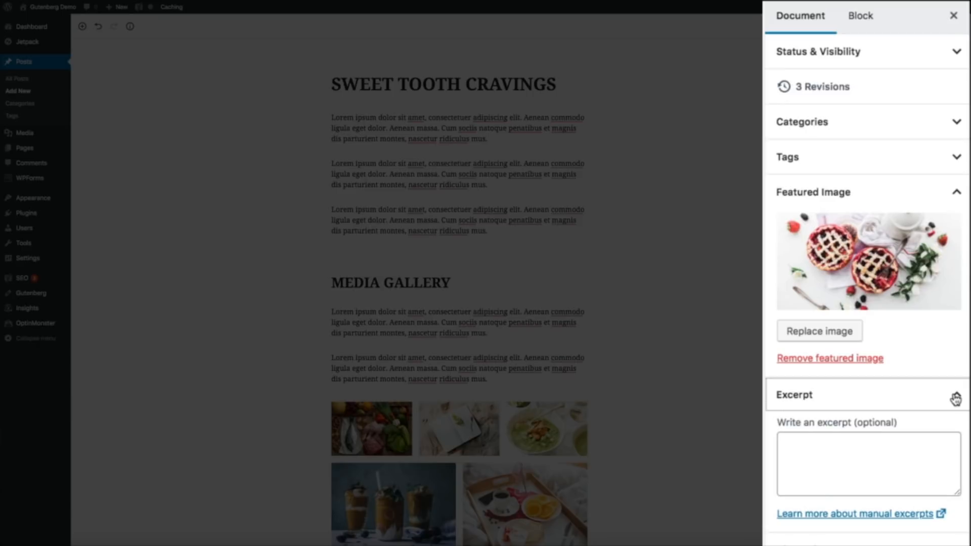
left_click(957, 488)
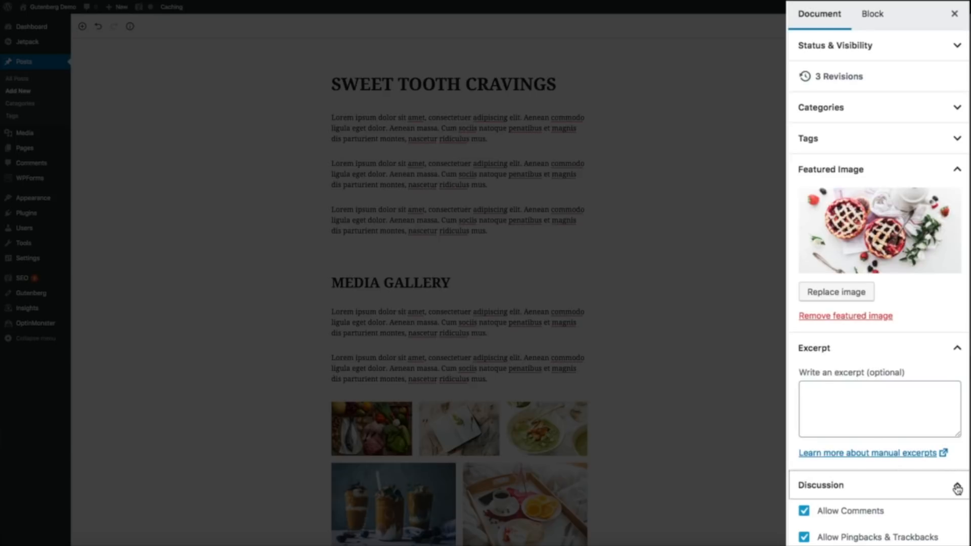
left_click(958, 108)
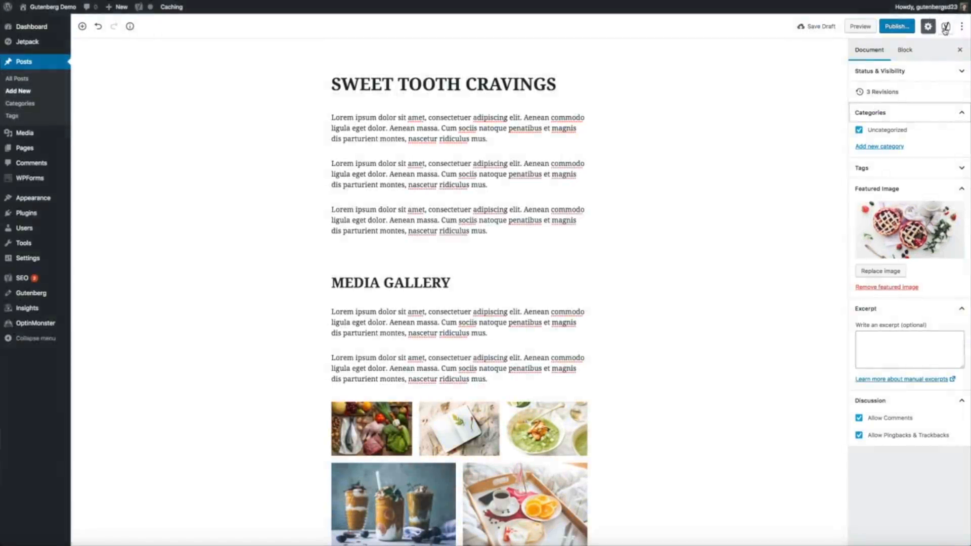
- Show the Yoast SEO settings and review the post's snippet preview with its SEO title, slug and meta description, then close it
left_click(945, 27)
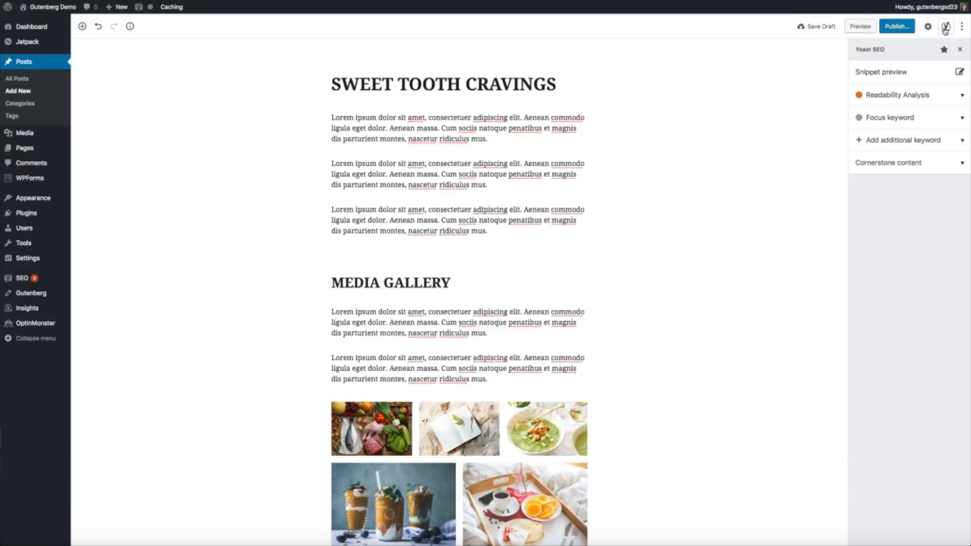
left_click(959, 73)
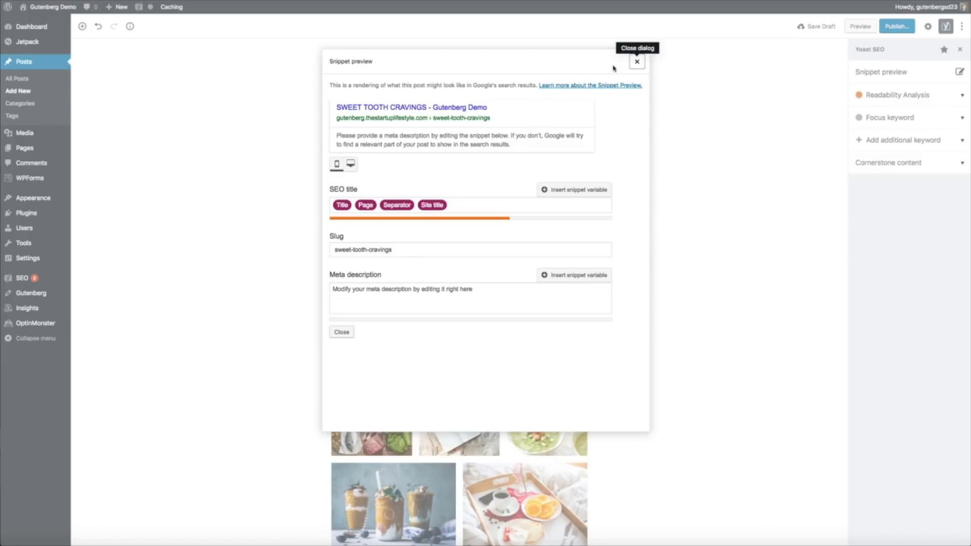
left_click(637, 63)
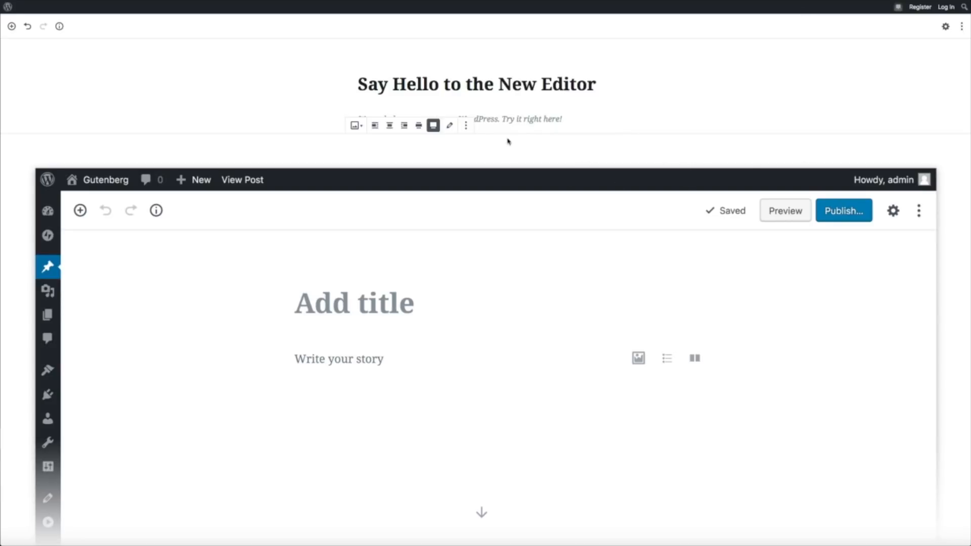
- Look through the "Say Hello to the New Editor" Gutenberg page down to "The editor is just the beginning" and return to its start
scroll(526, 185, "down", 10)
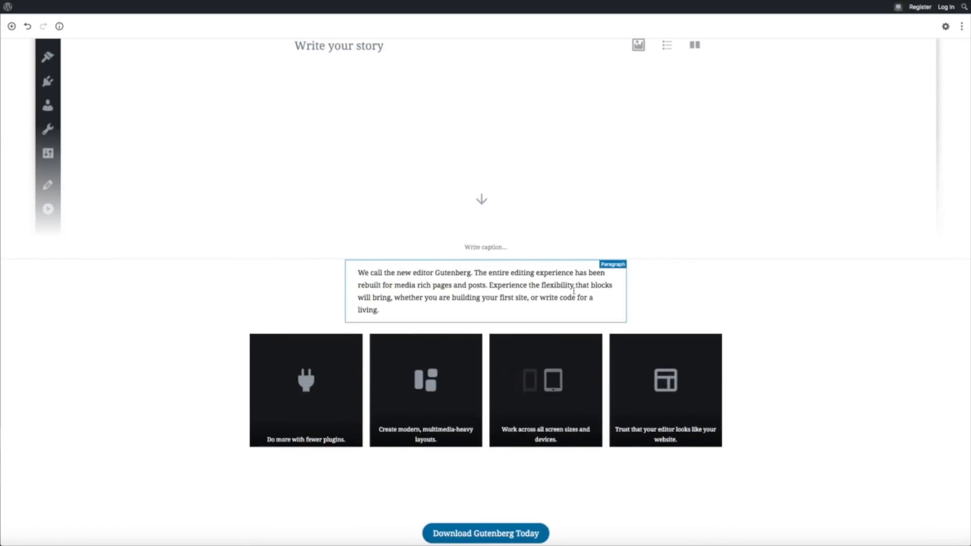
scroll(661, 379, "down", 5)
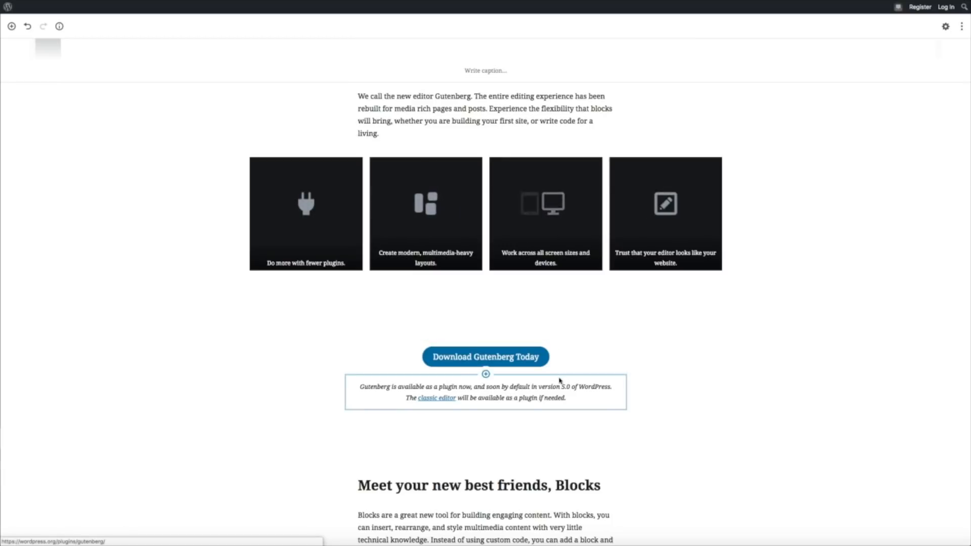
scroll(559, 379, "down", 3)
scroll(560, 380, "down", 2)
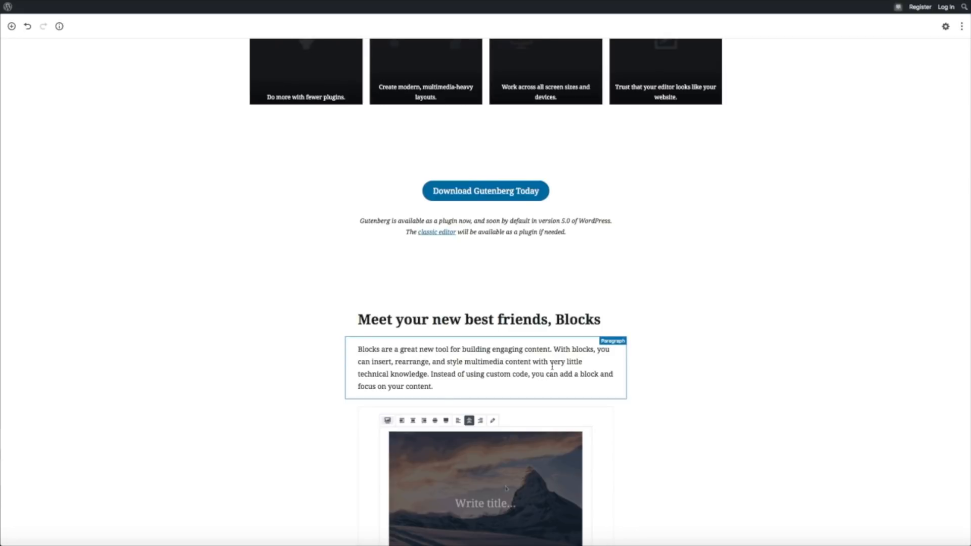
scroll(553, 366, "down", 6)
scroll(553, 367, "down", 10)
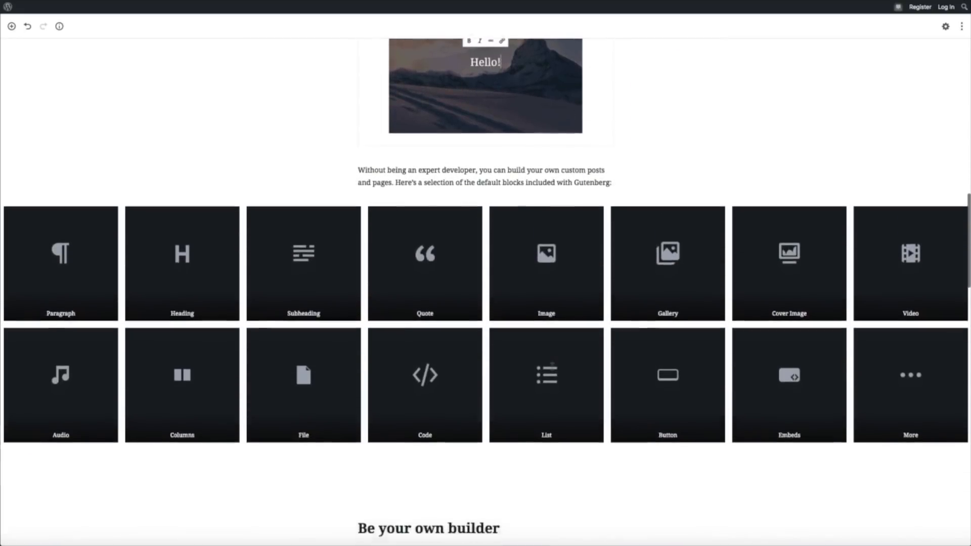
scroll(553, 366, "down", 12)
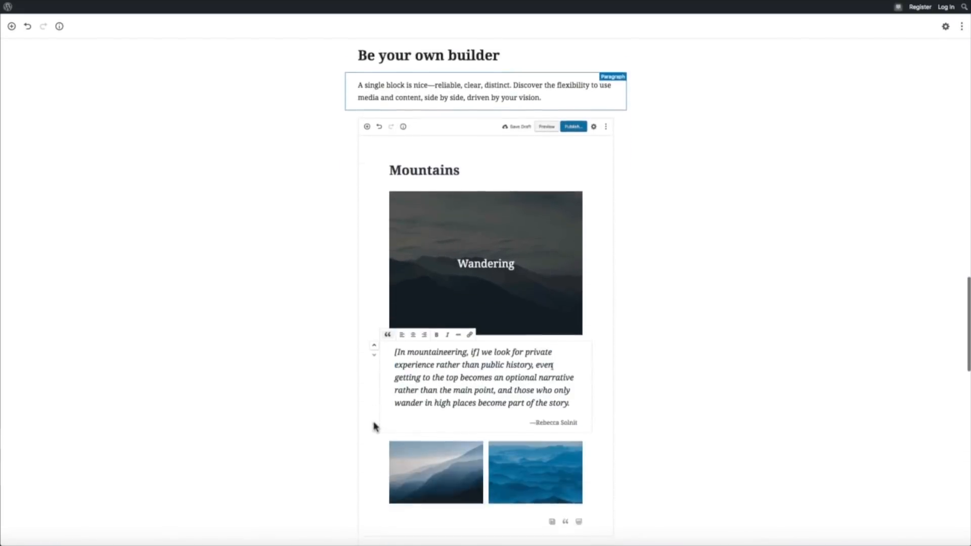
scroll(553, 367, "down", 5)
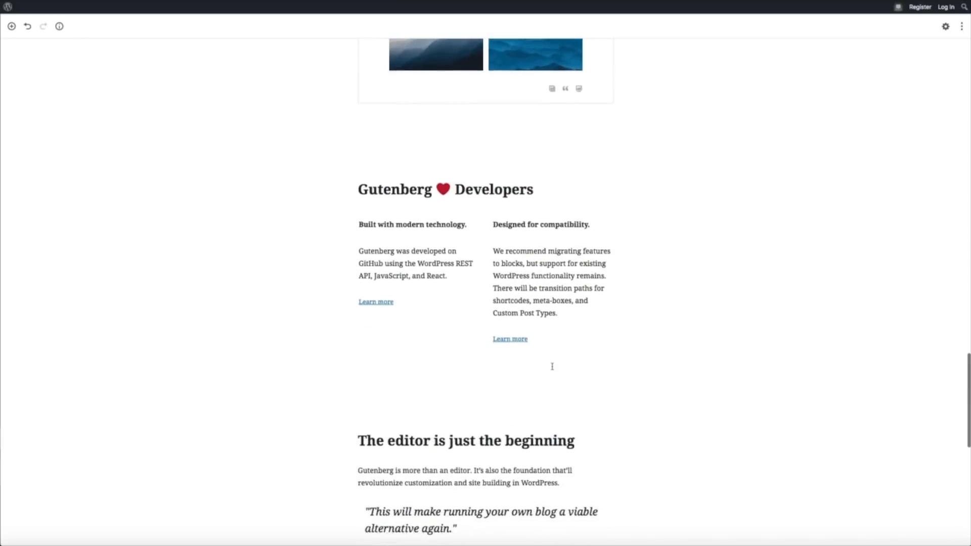
scroll(547, 300, "up", 5)
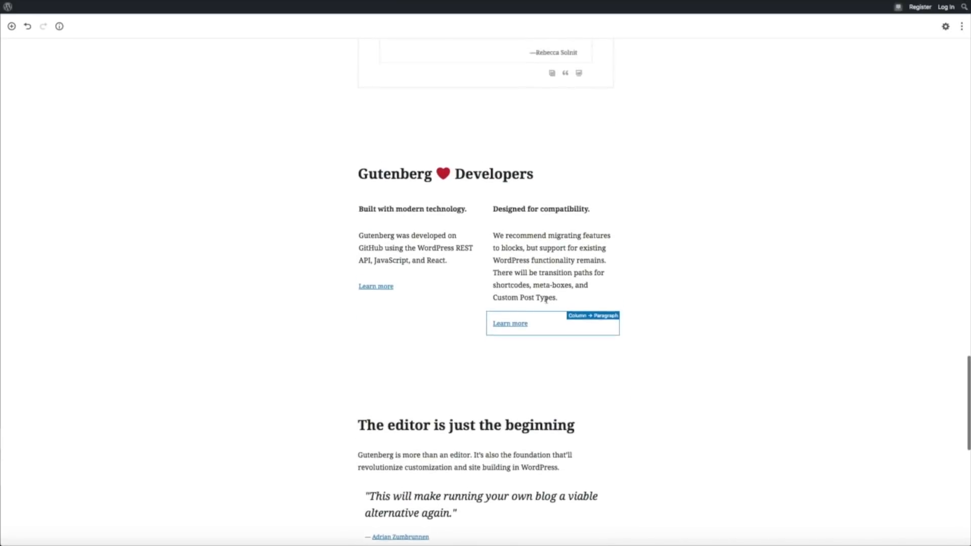
scroll(547, 302, "up", 15)
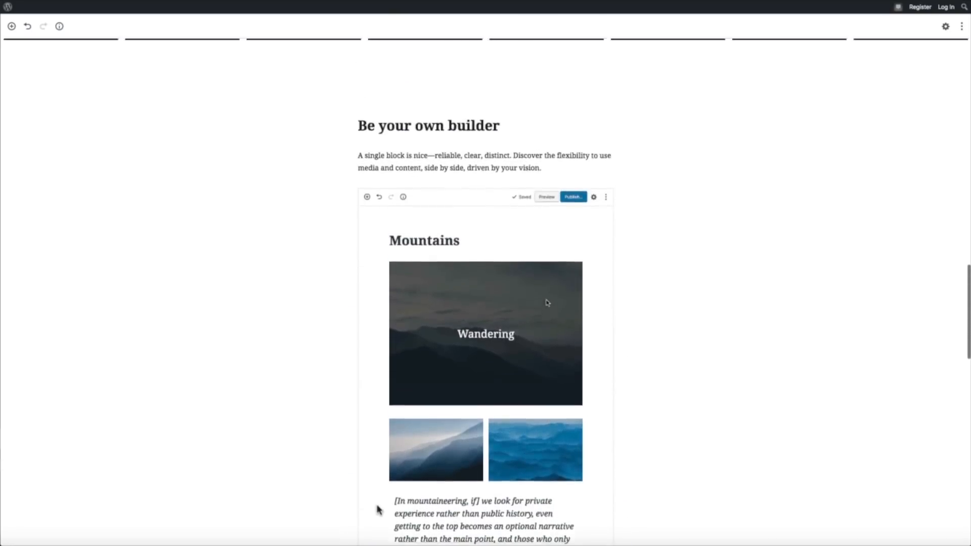
scroll(547, 303, "up", 14)
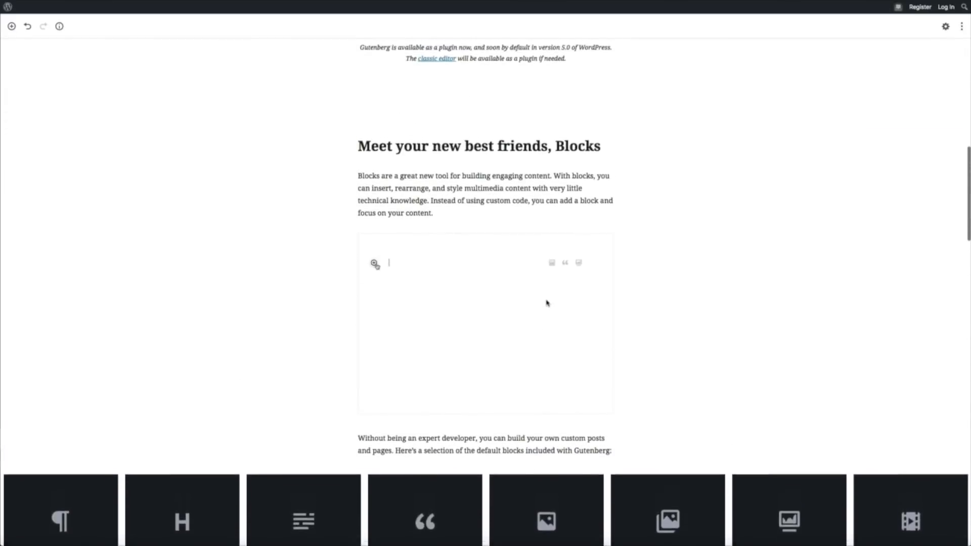
scroll(547, 302, "up", 11)
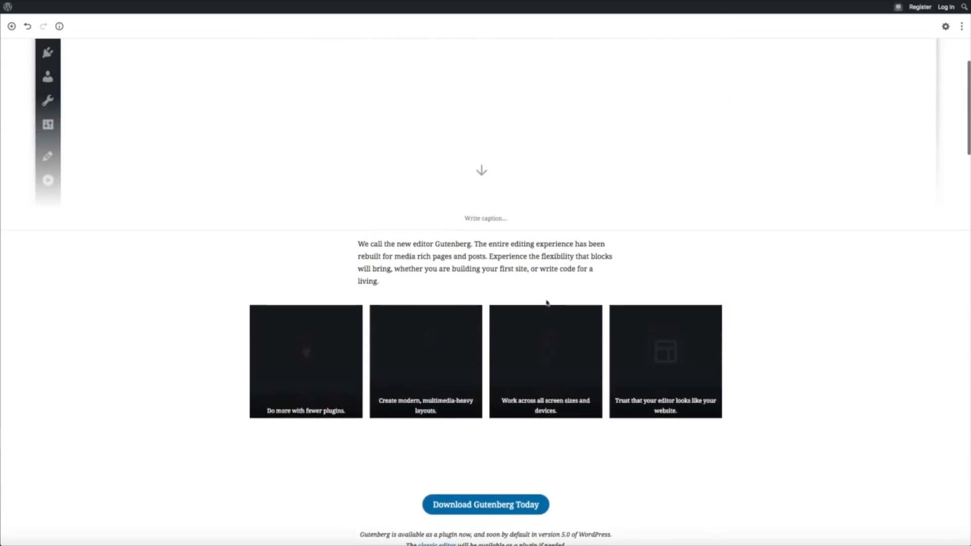
scroll(546, 302, "up", 2)
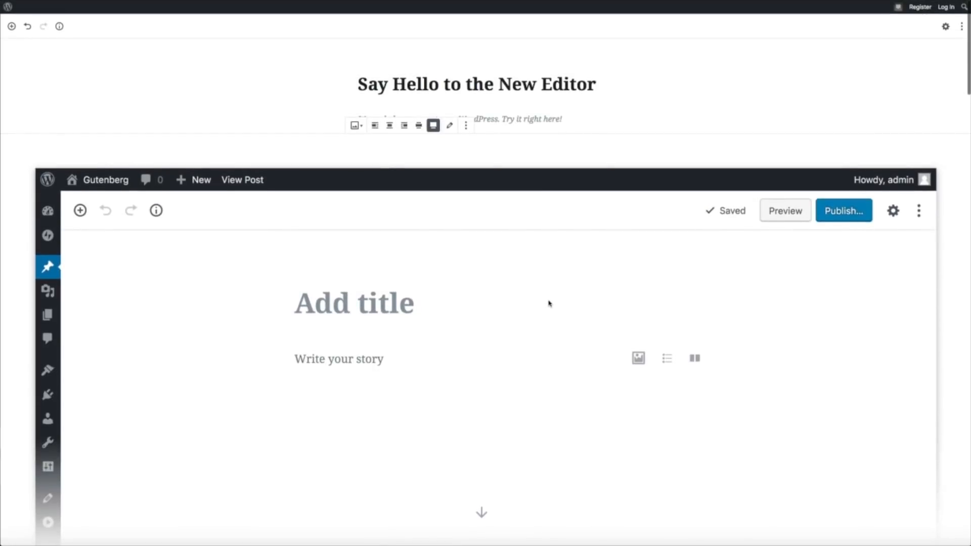